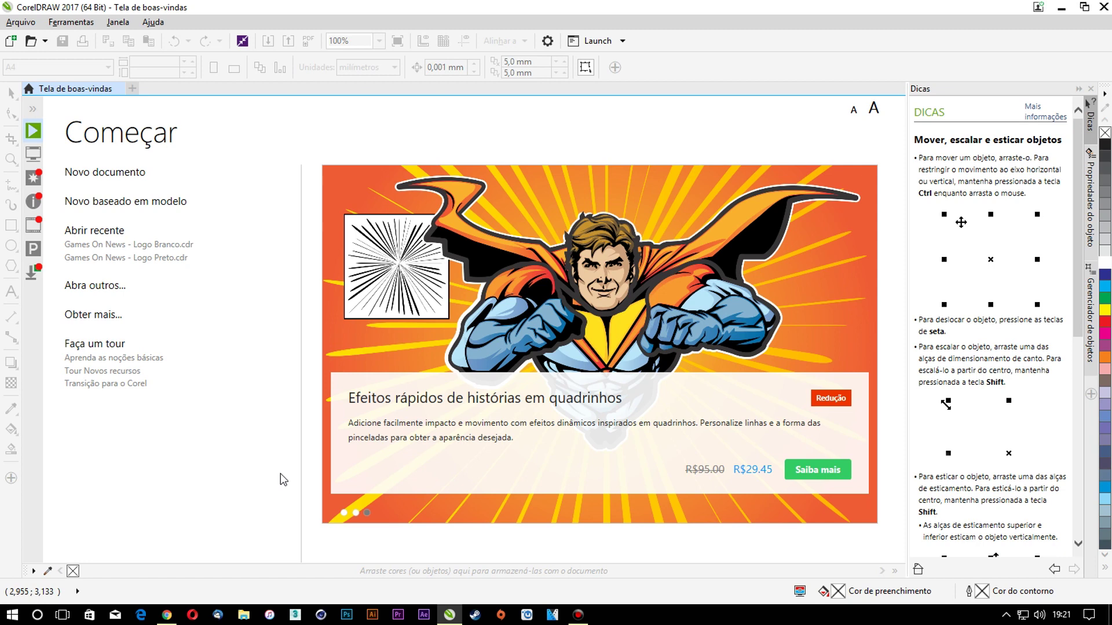
Create a new document named 'Cartão' sized 9,0 × 5,0 cm in centimetres
click(21, 23)
click(36, 40)
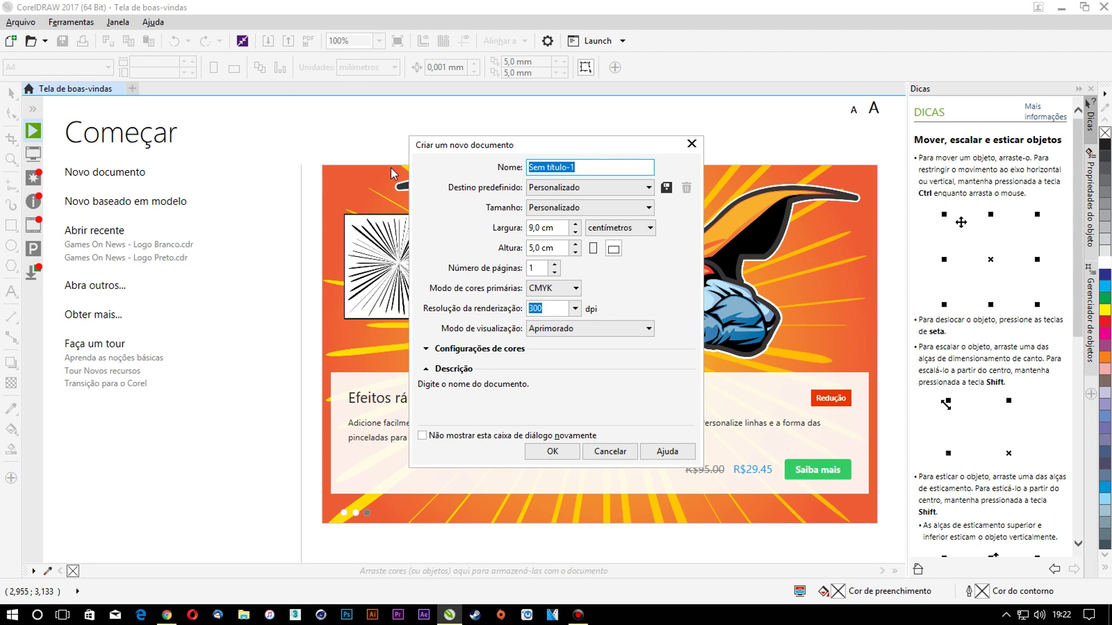
text(Cartão)
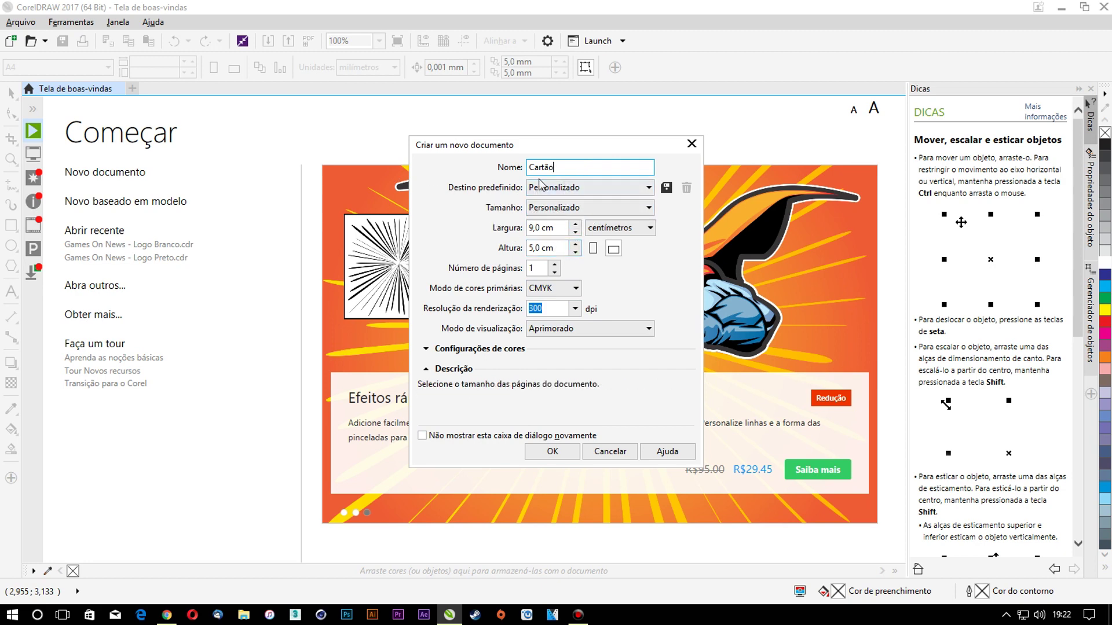
click(547, 227)
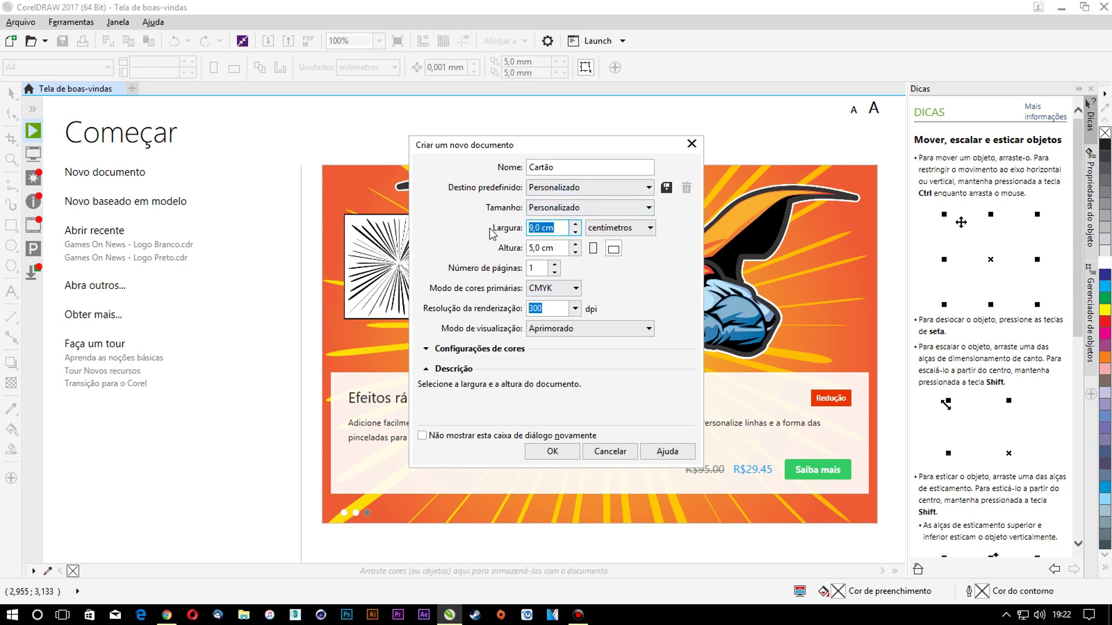
click(617, 229)
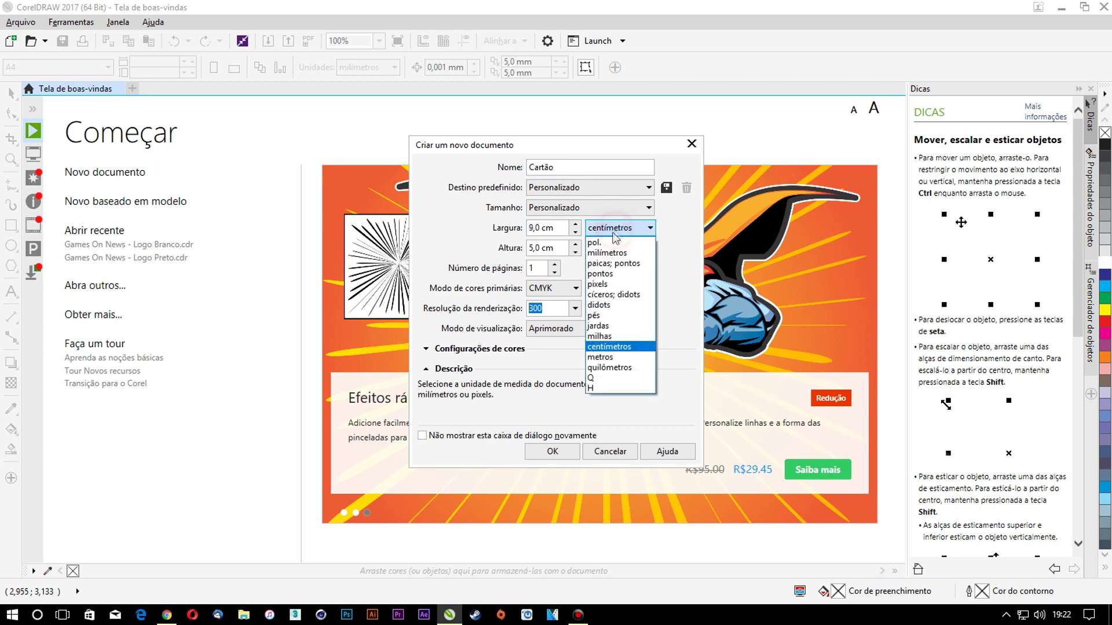
click(612, 349)
click(624, 231)
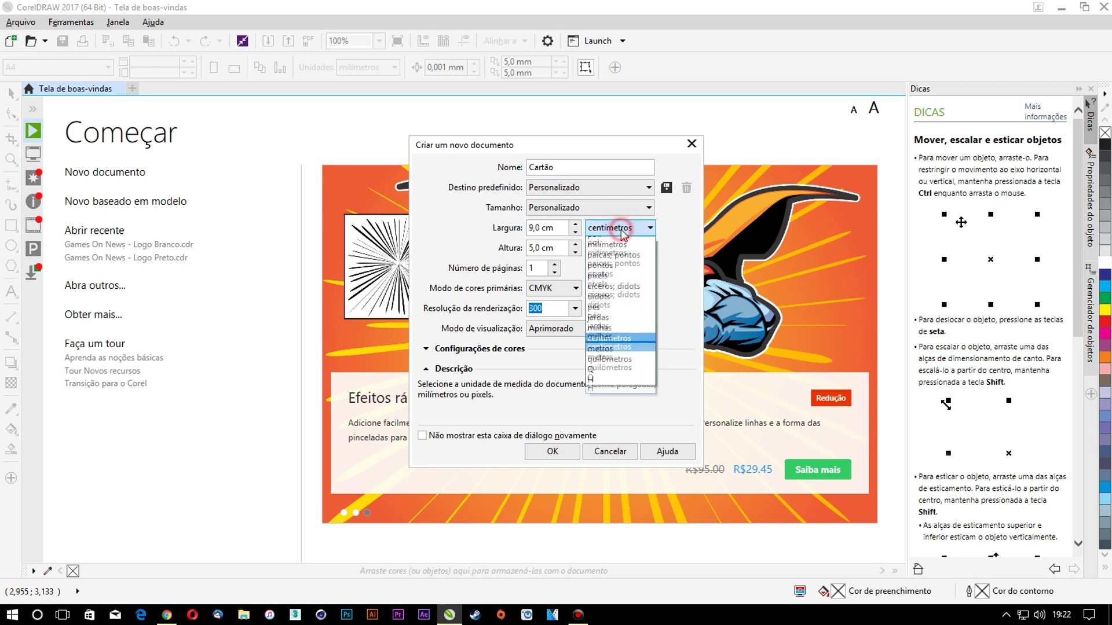
click(608, 253)
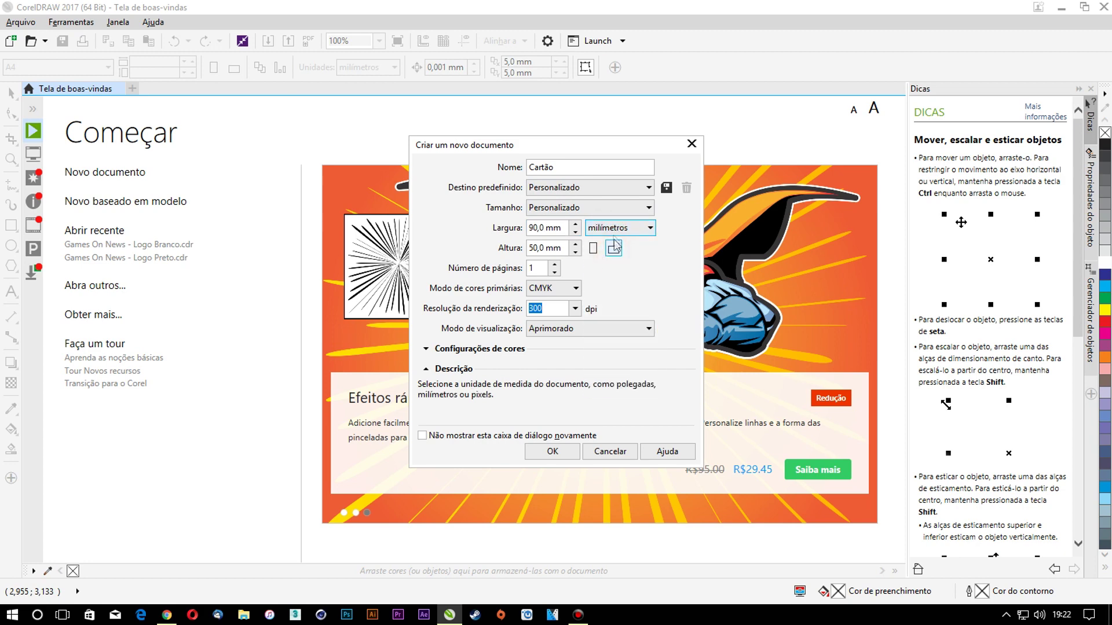
click(592, 231)
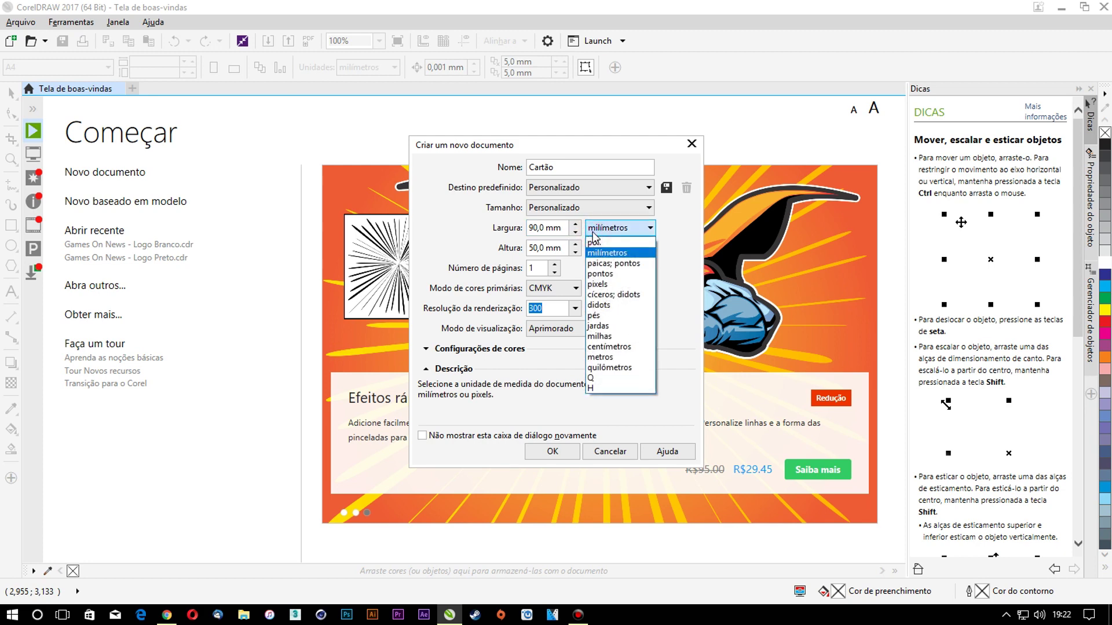
click(609, 346)
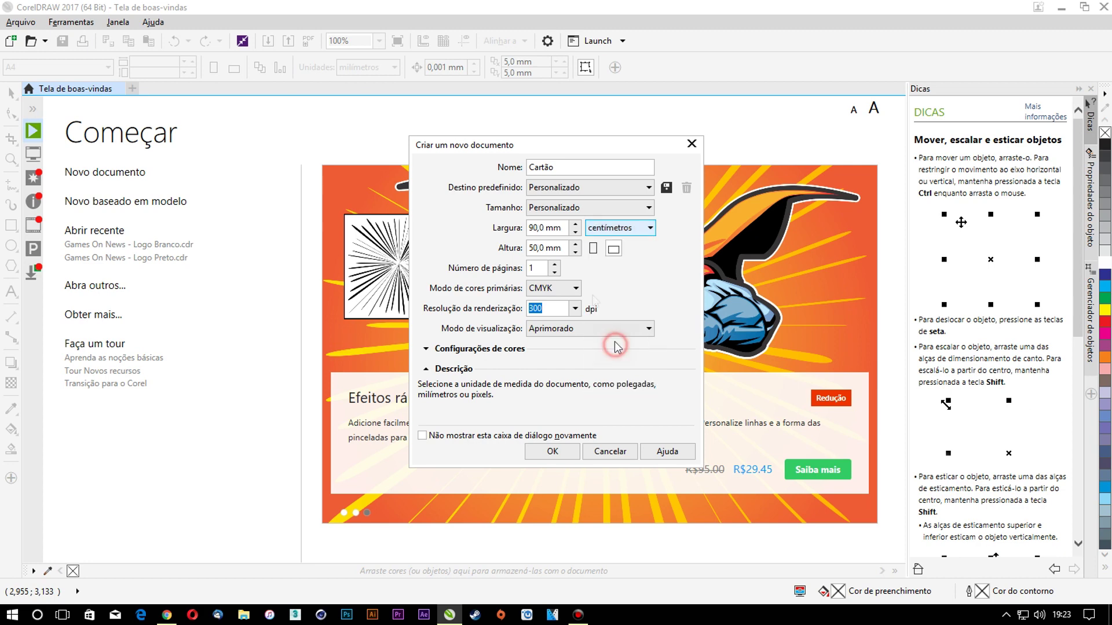
double_click(553, 227)
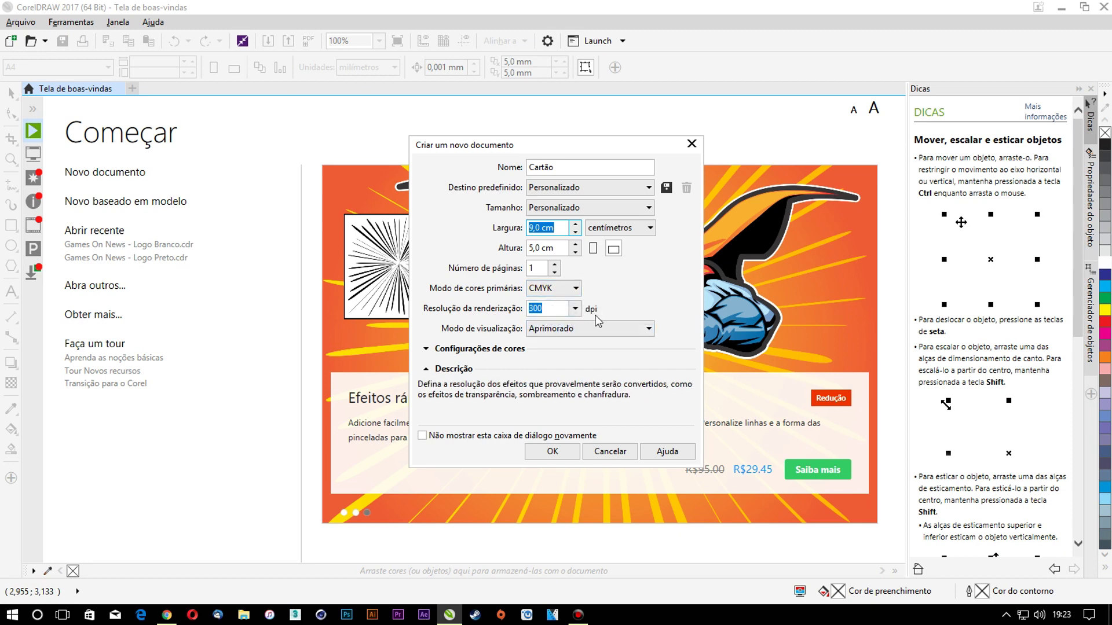
click(553, 451)
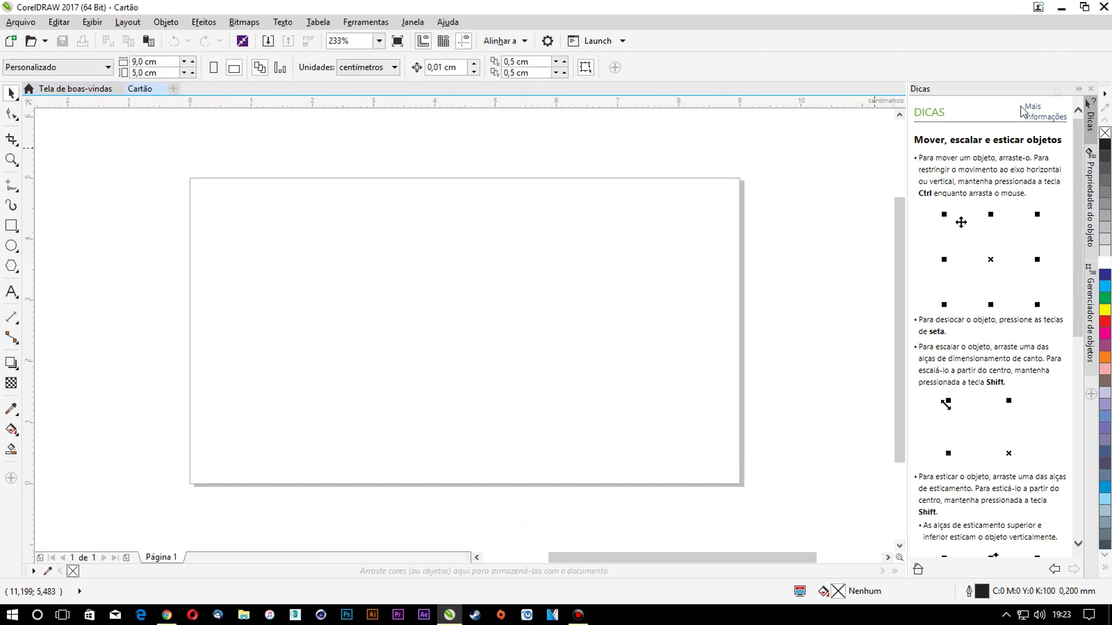
Close the Dicas tips docker and delete the test guideline dragged onto the page
click(1089, 89)
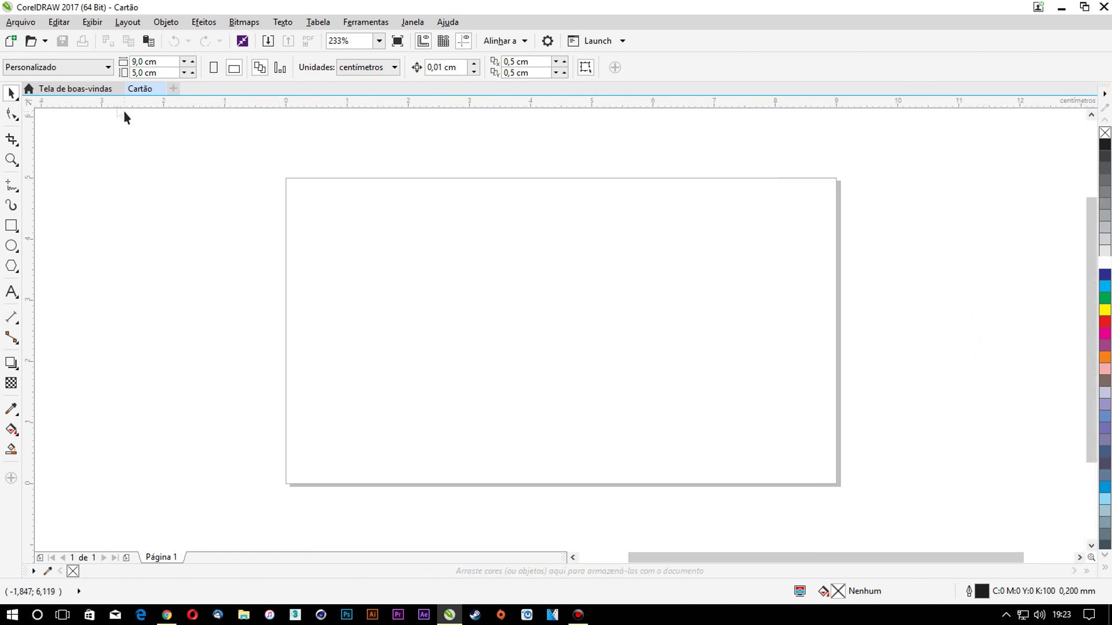
mouse_move(390, 104)
mouse_down()
mouse_move(388, 179)
mouse_move(402, 177)
mouse_up()
drag(913, 178, 916, 158)
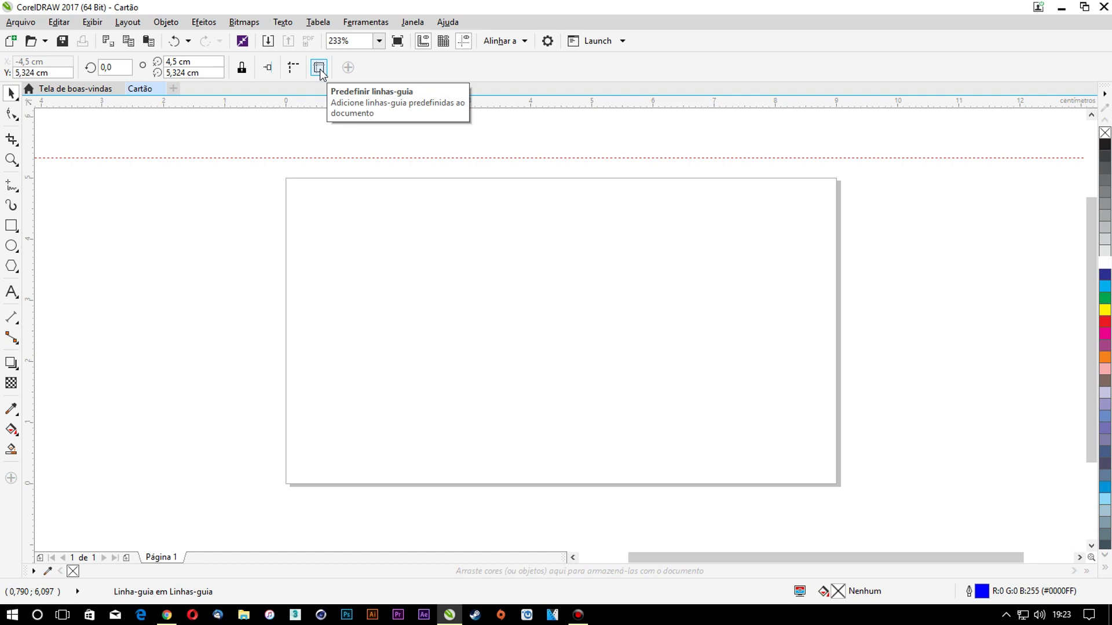
click(450, 158)
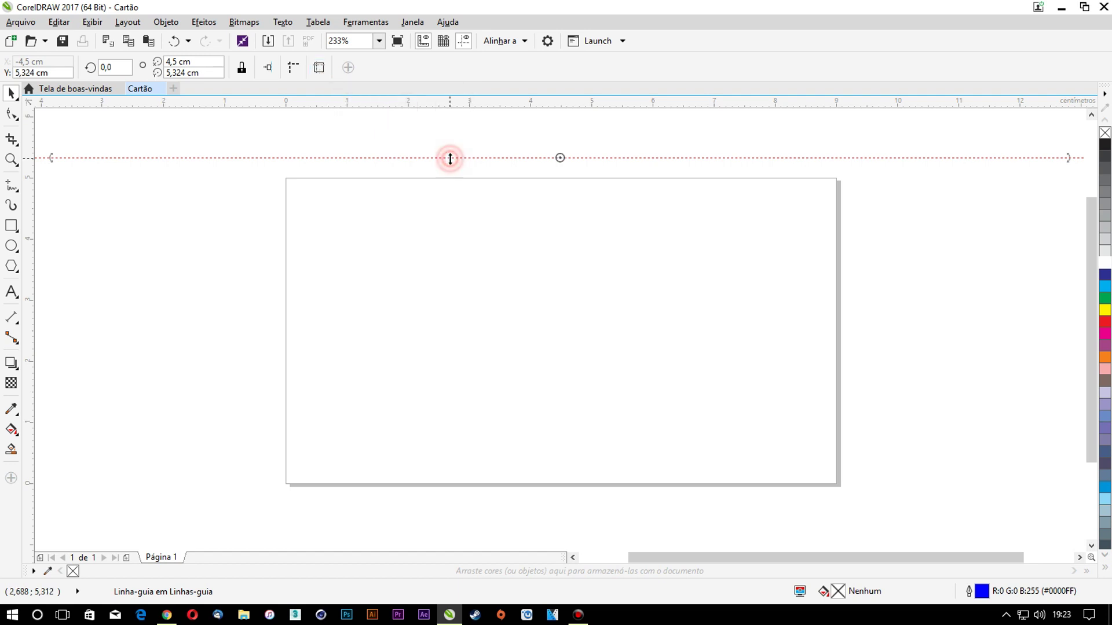
key(Delete)
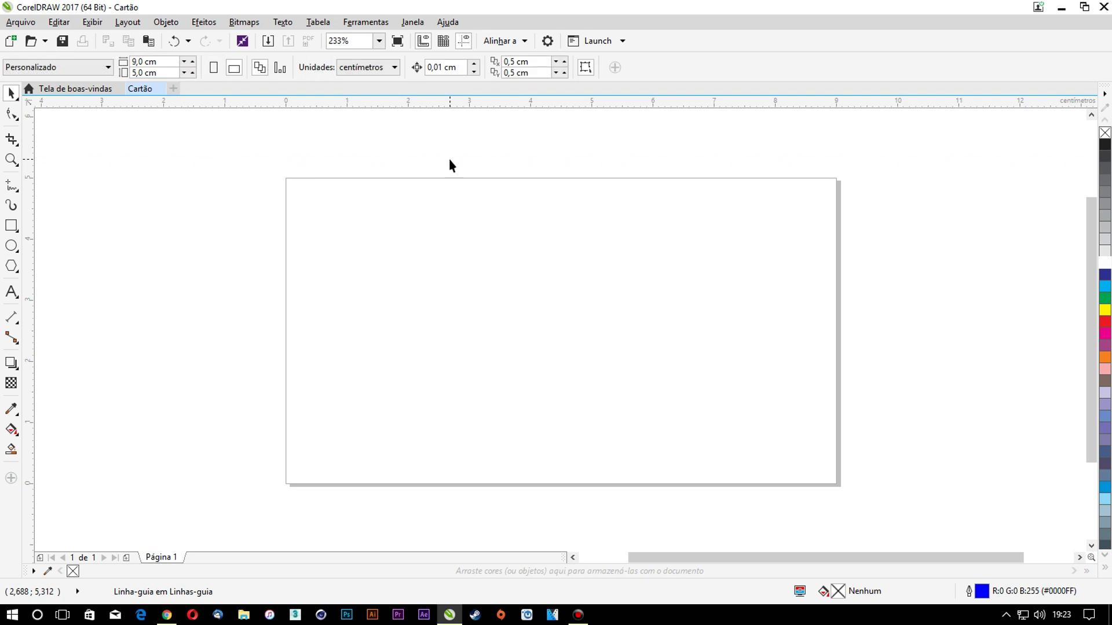
click(368, 22)
Add user-defined mirrored margin guidelines at -0,3 cm top and left around the page
click(375, 40)
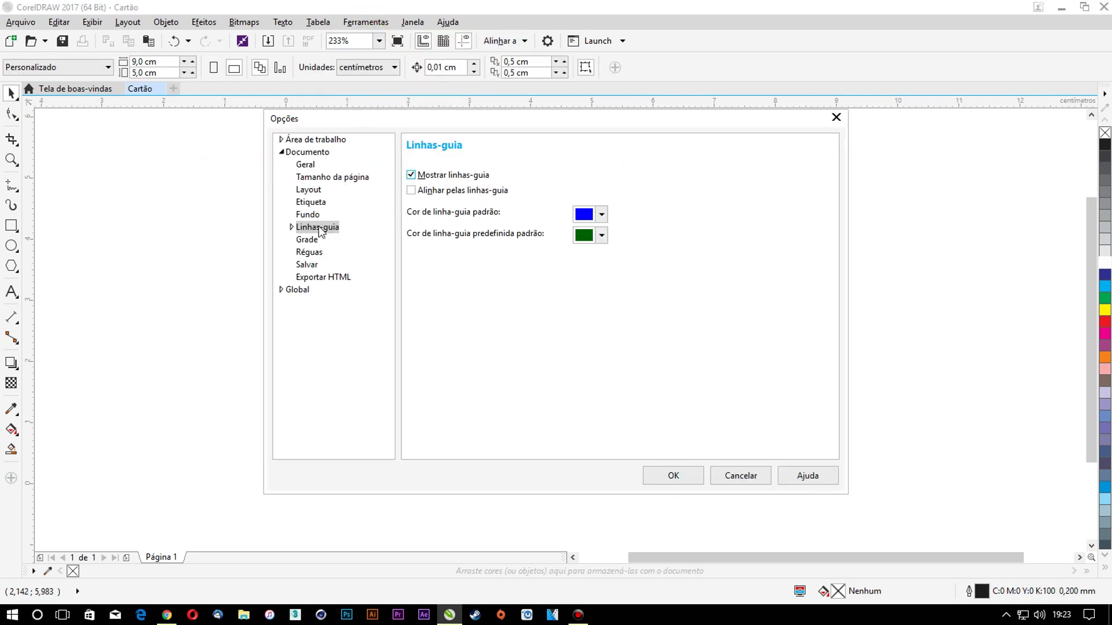
click(292, 227)
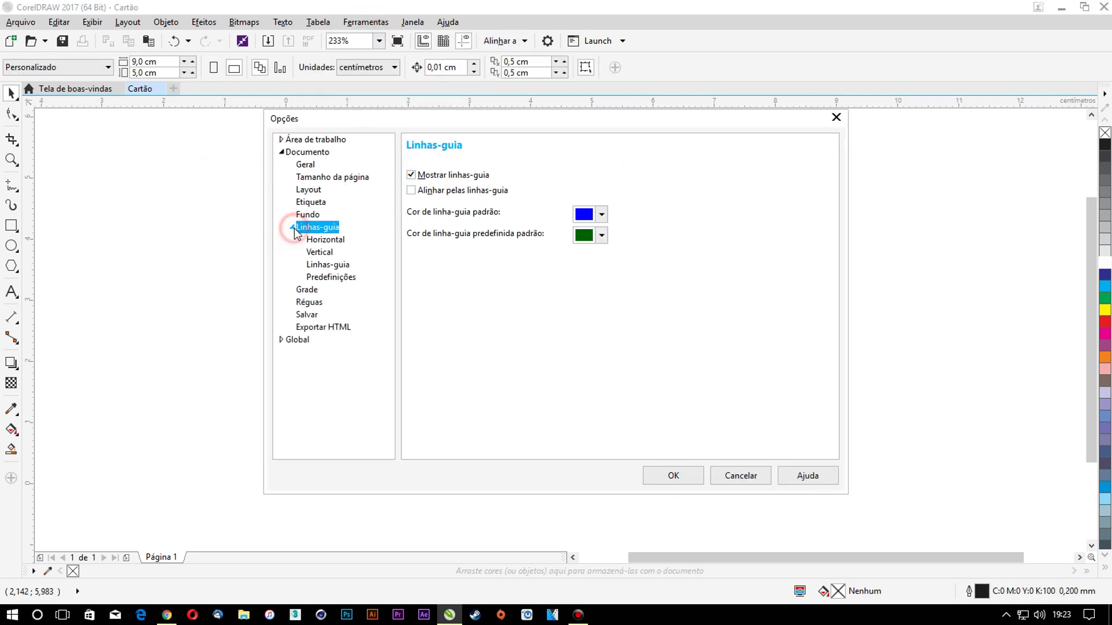
click(327, 277)
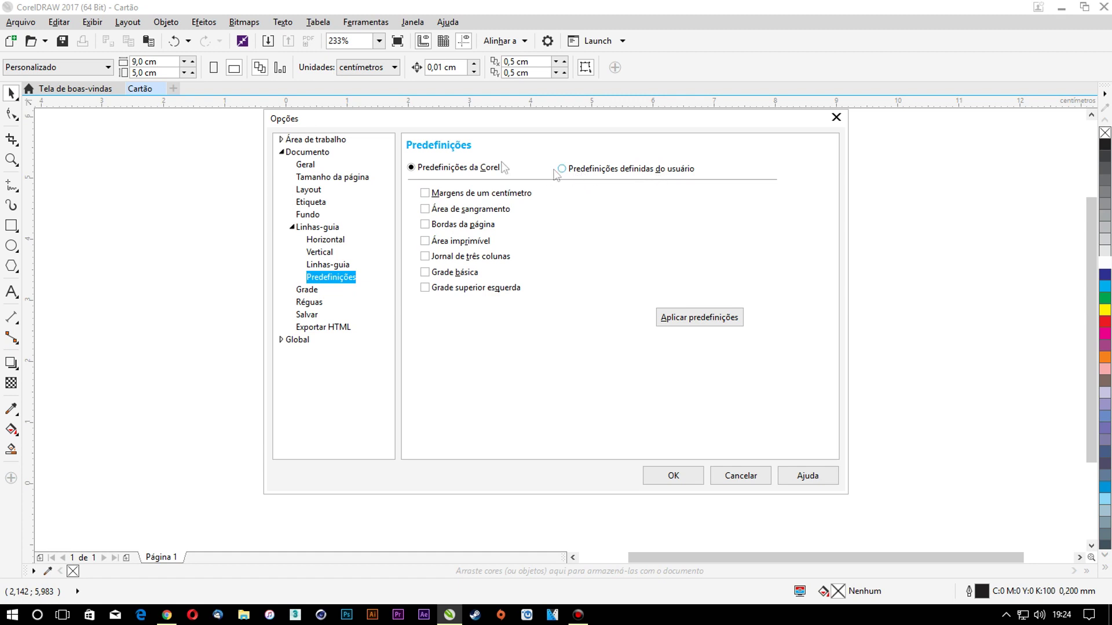
click(602, 168)
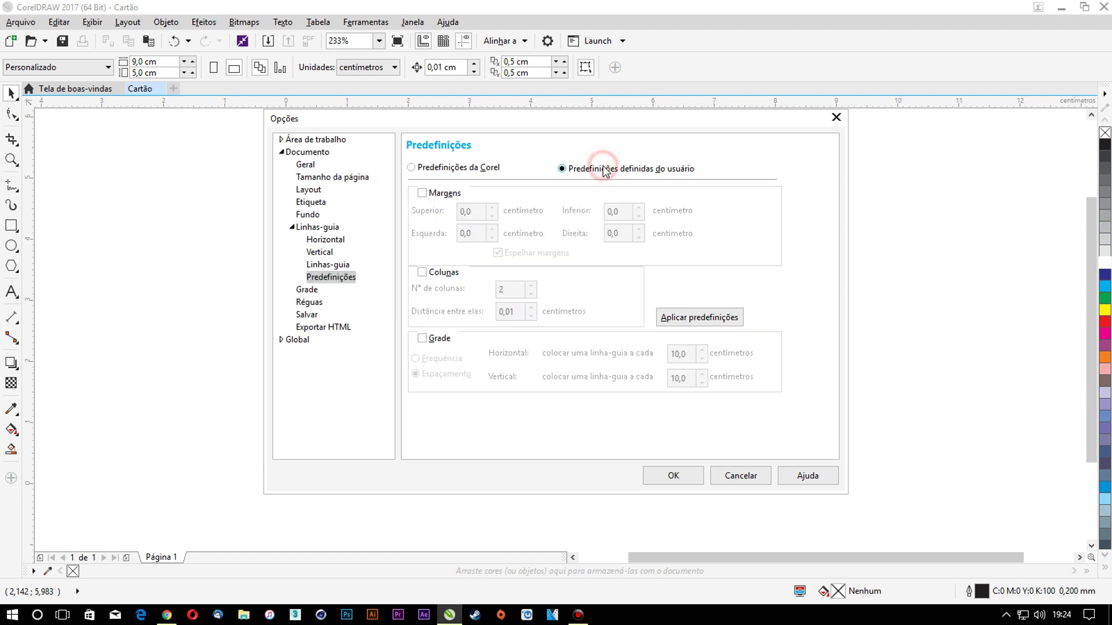
click(422, 194)
double_click(472, 212)
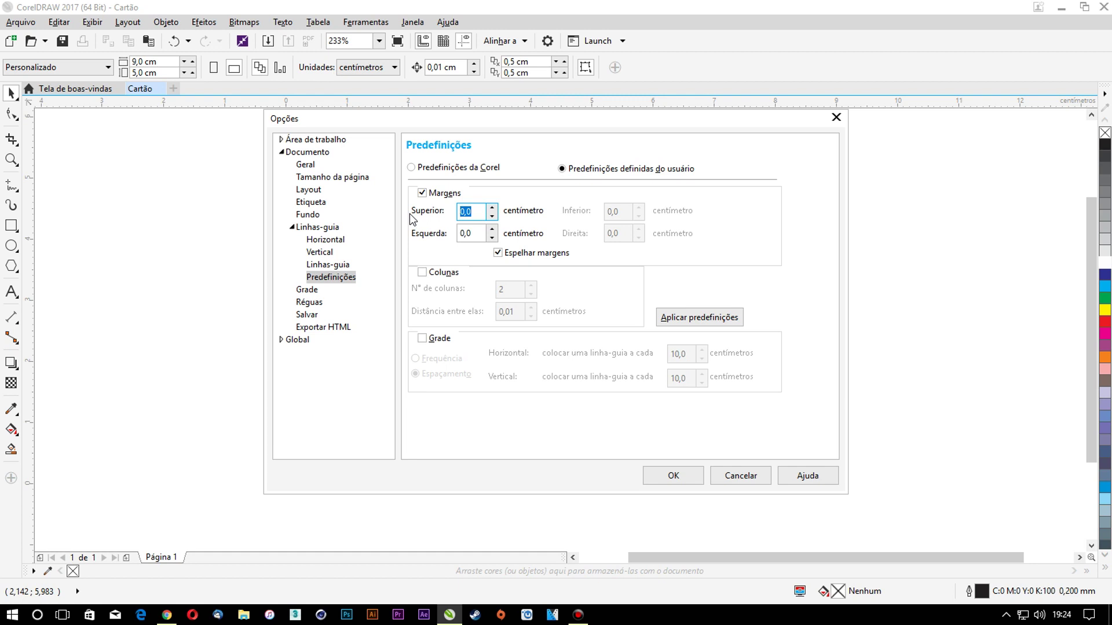
text(-0,3)
key(Tab)
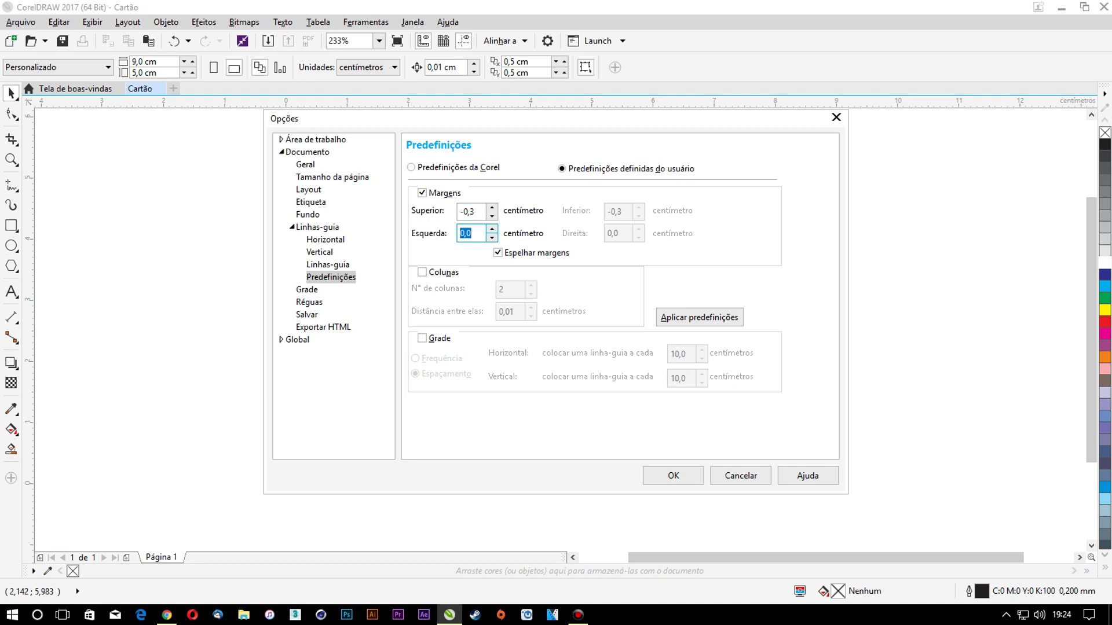
text(-0,3)
key(Return)
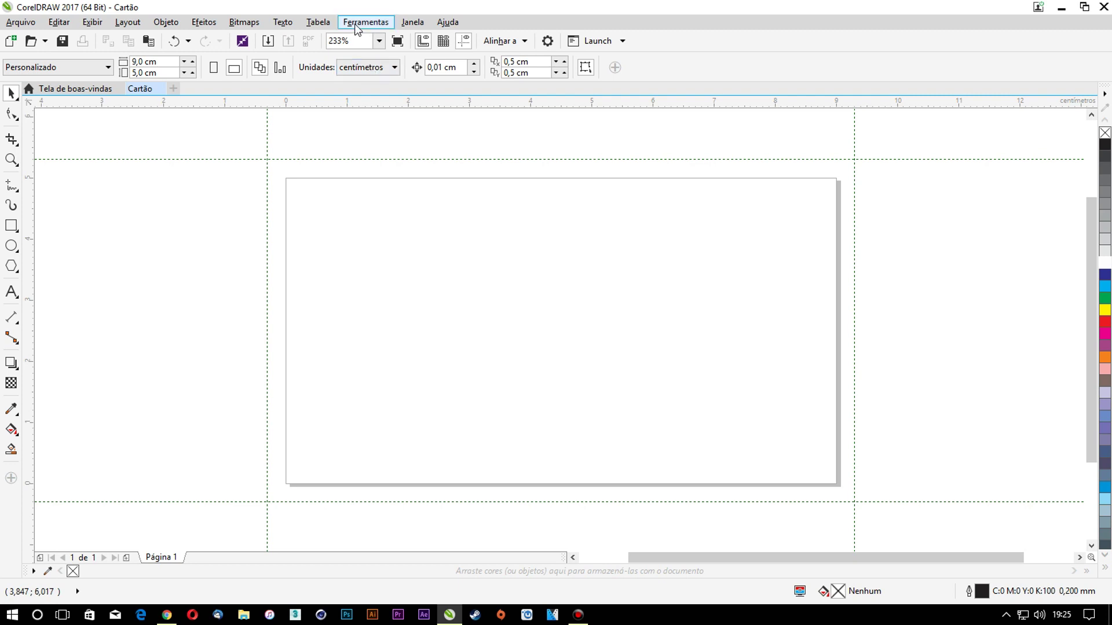
Enable snapping to guidelines and place a horizontal guideline on the page's top edge
click(355, 28)
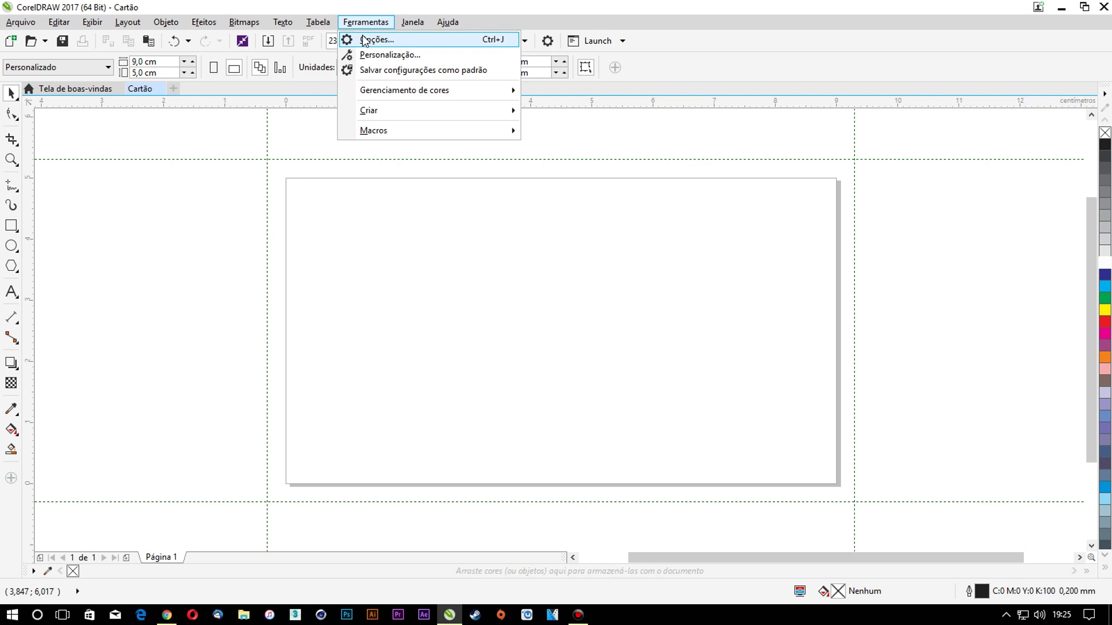
click(365, 40)
click(316, 228)
click(413, 193)
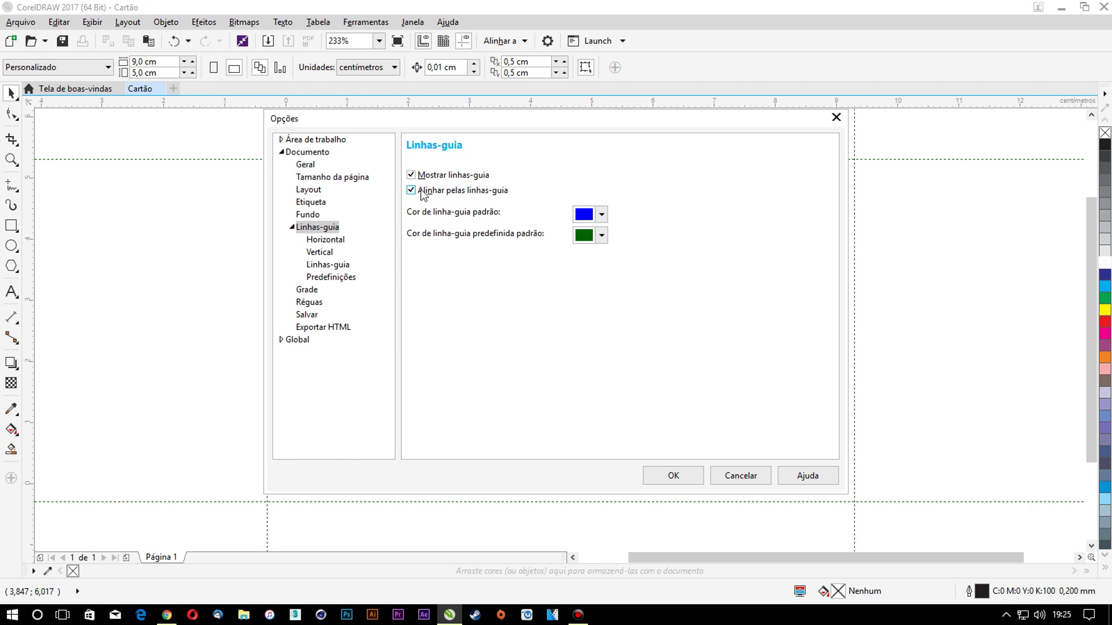
click(672, 475)
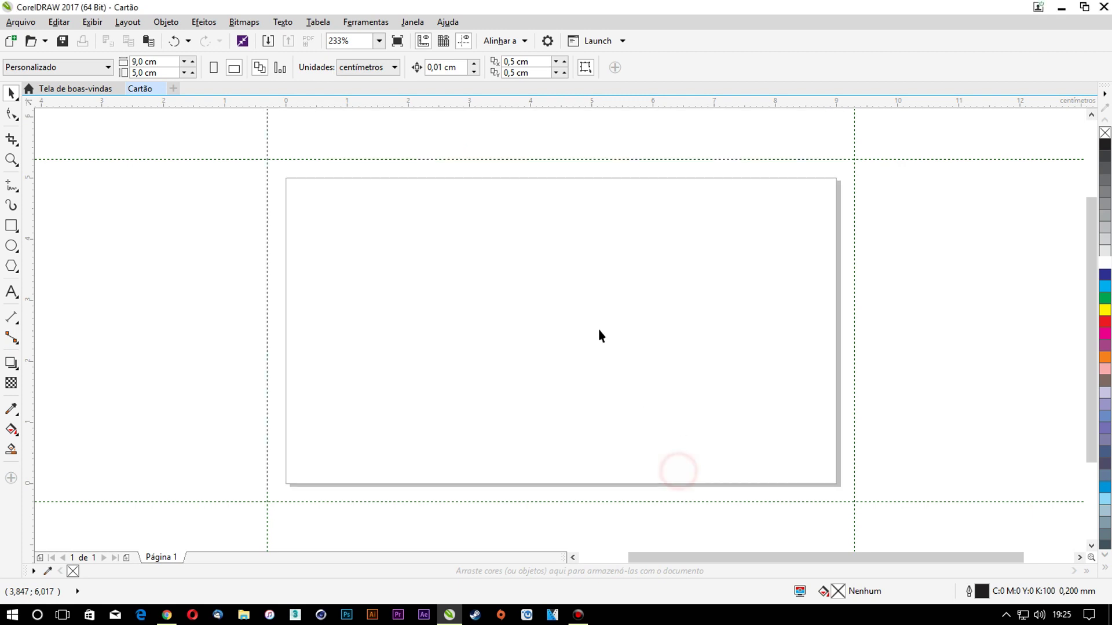
drag(490, 103, 482, 178)
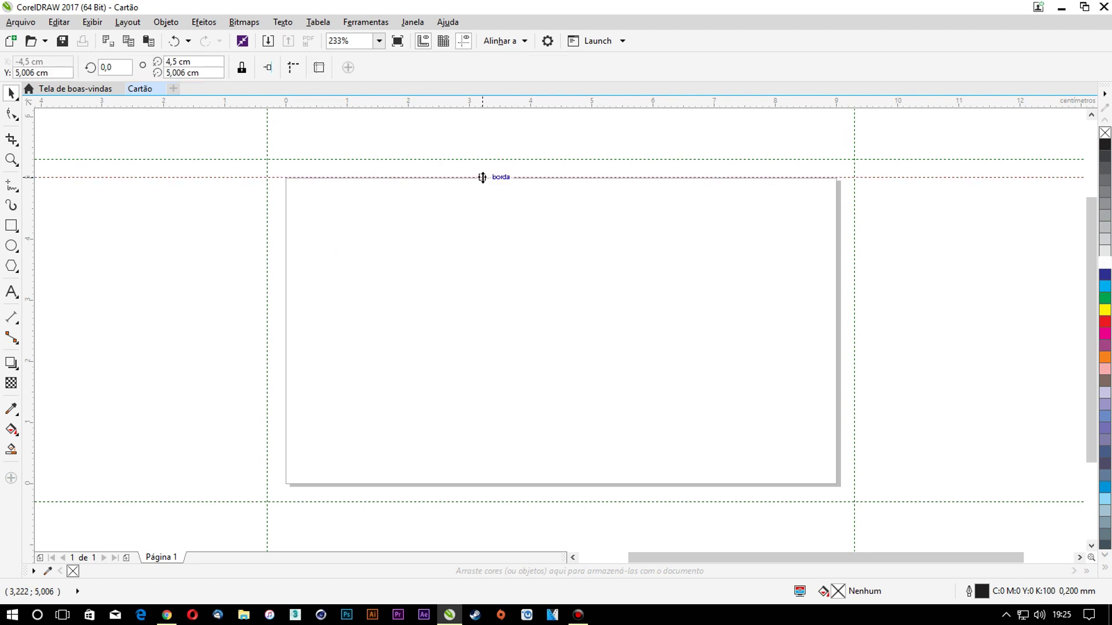
click(735, 168)
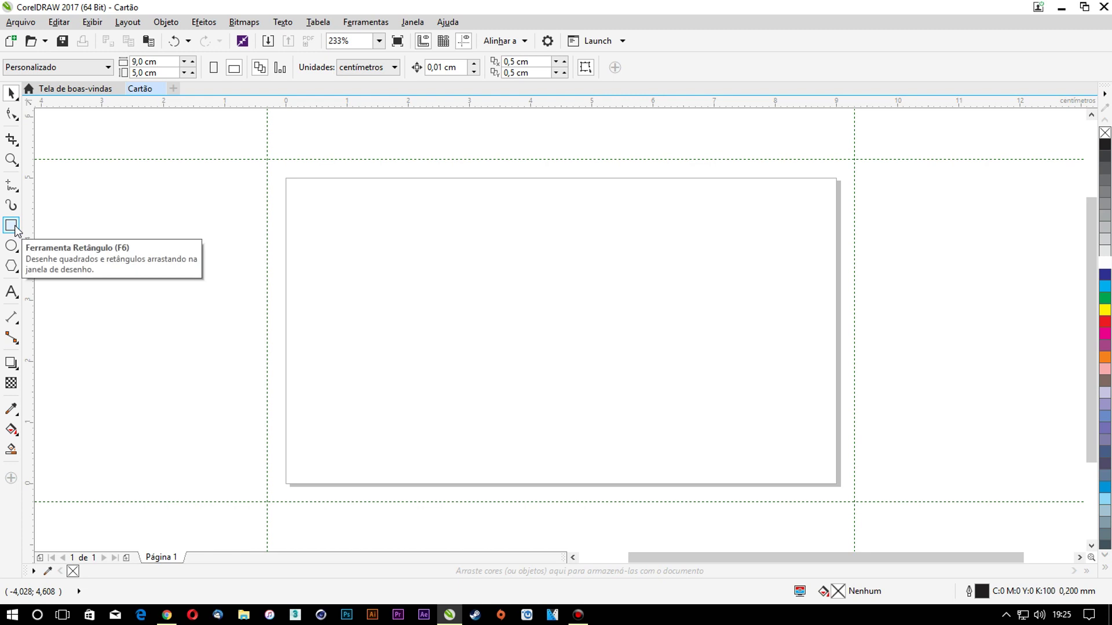
Create a page-sized rectangle with a hairline outline
double_click(12, 228)
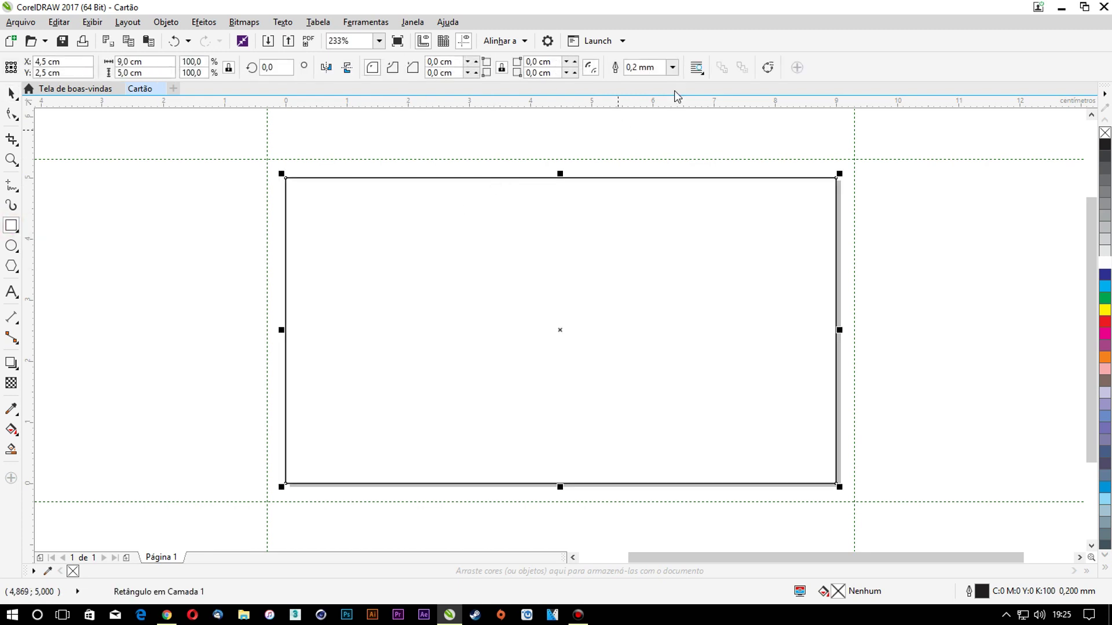
click(675, 71)
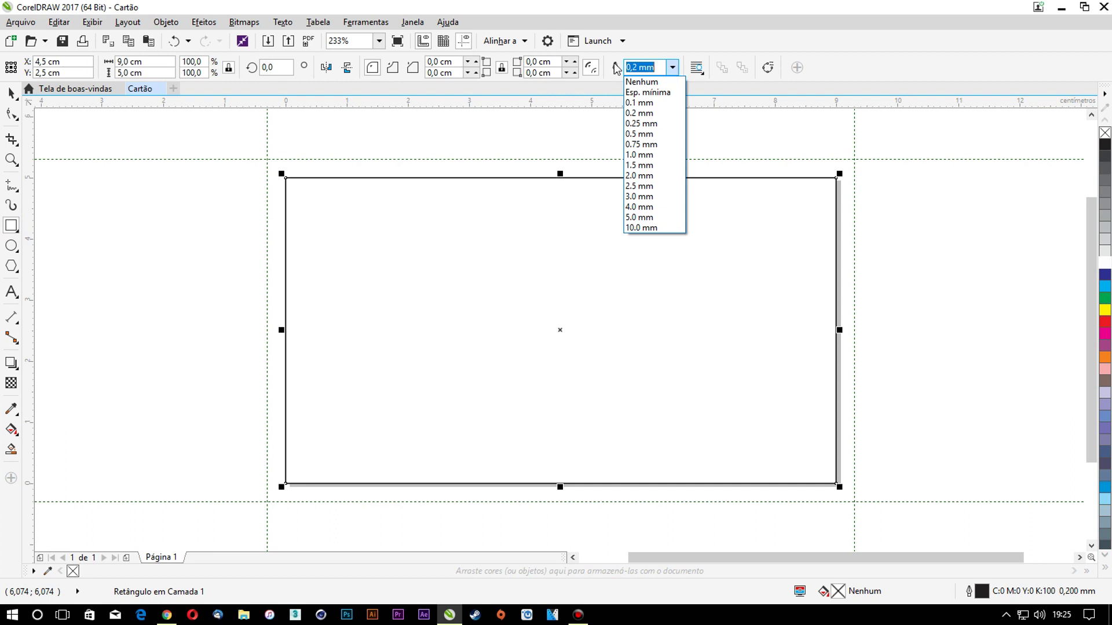
click(646, 92)
Add guidelines snapped to the rectangle's top, bottom and right edges
drag(451, 104, 450, 142)
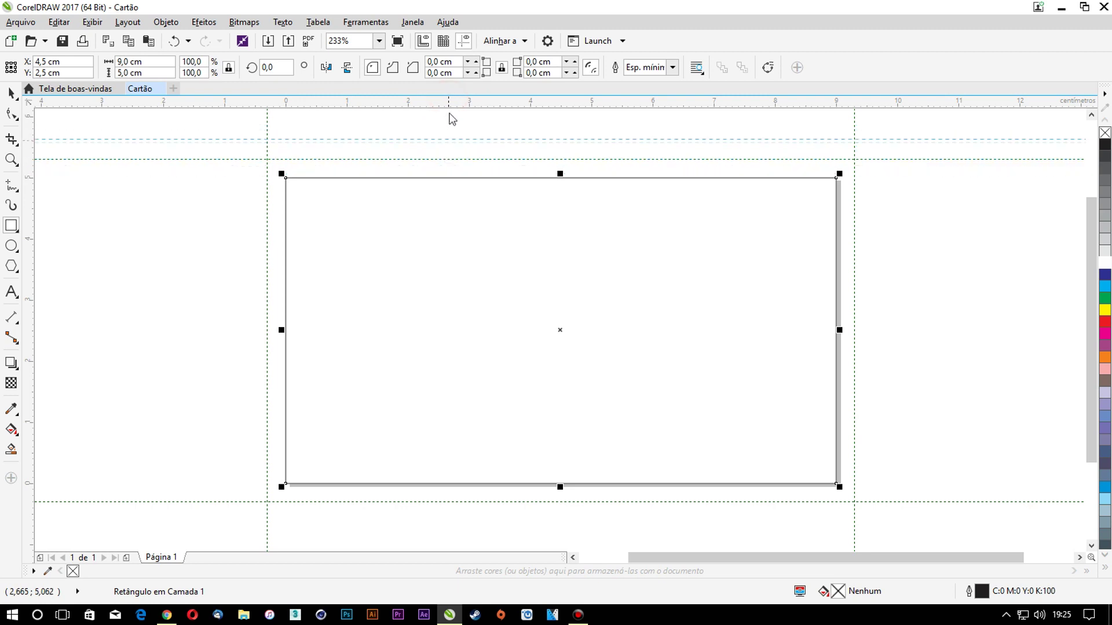
drag(450, 103, 453, 180)
drag(454, 181, 526, 182)
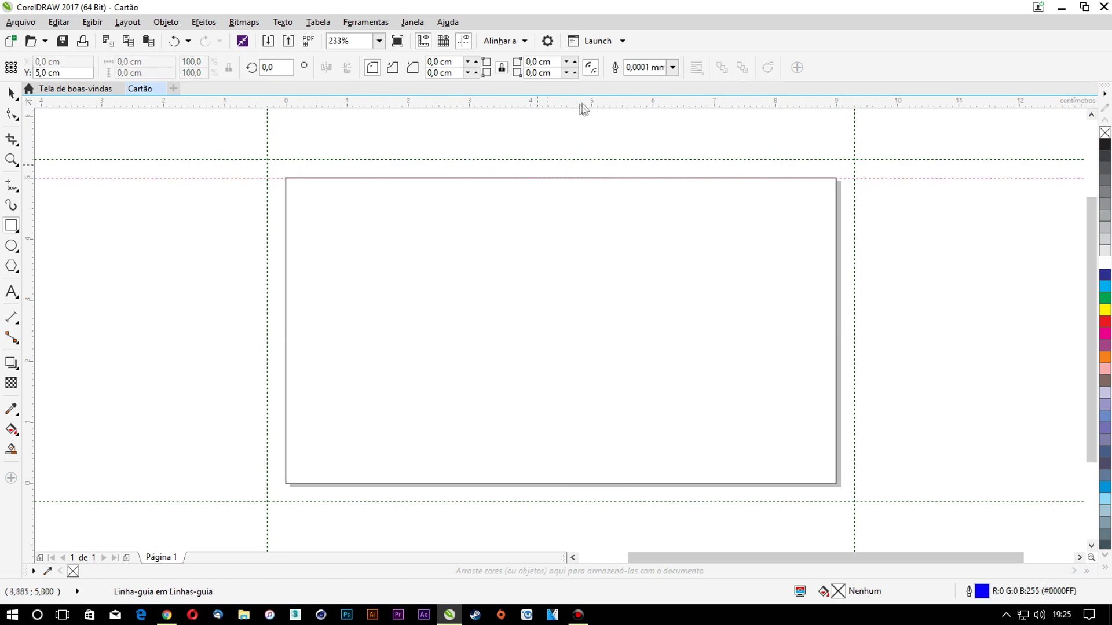
drag(559, 142, 553, 194)
drag(541, 486, 541, 483)
drag(25, 351, 288, 308)
drag(33, 300, 835, 272)
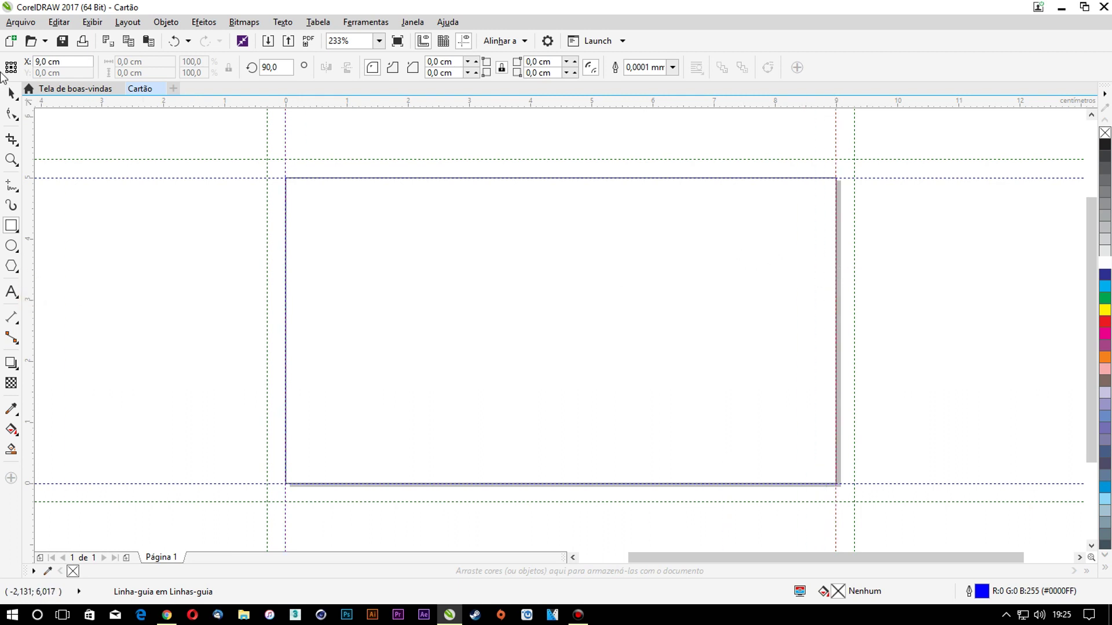
Stretch the rectangle to 9,6 × 5,6 cm across the bleed guides and fill it white
key(space)
click(388, 212)
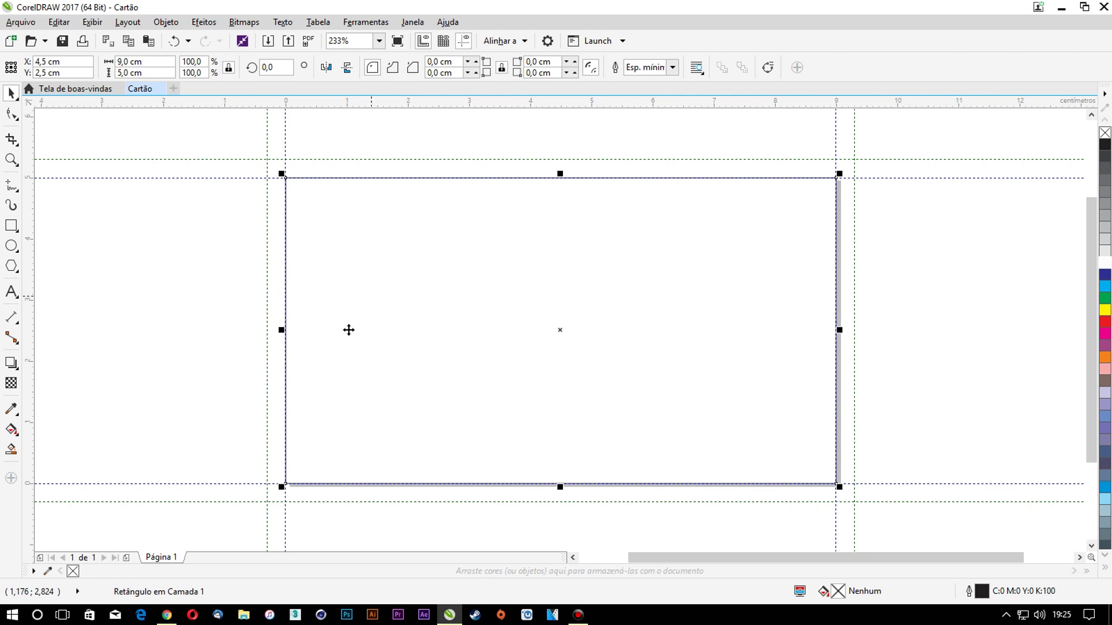
drag(280, 330, 262, 330)
drag(839, 330, 854, 332)
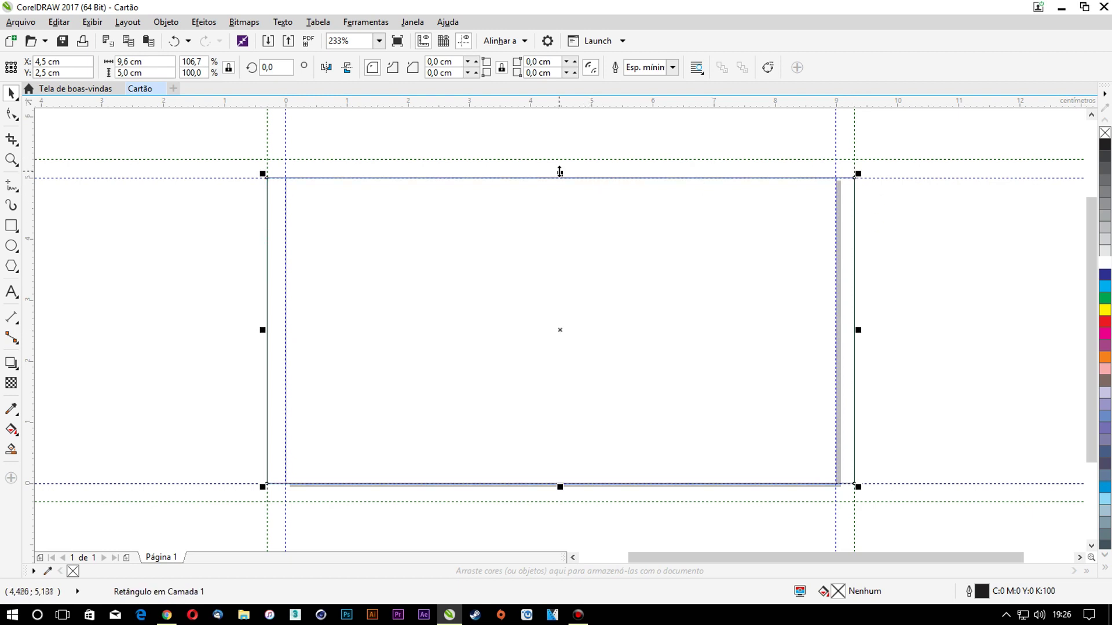
drag(559, 171, 564, 157)
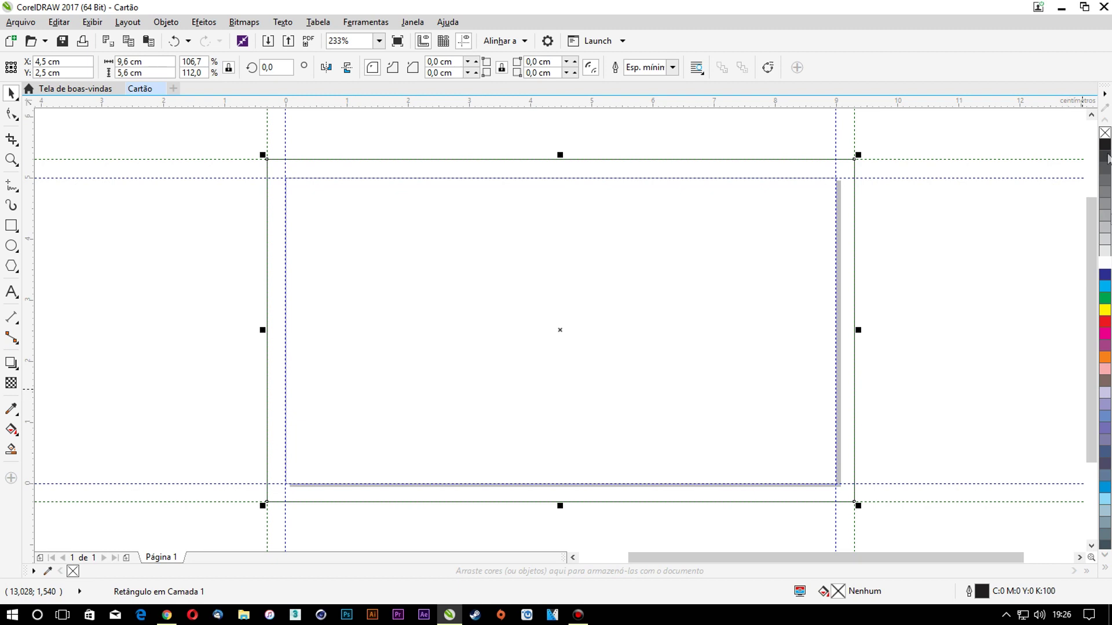
click(1104, 262)
click(984, 265)
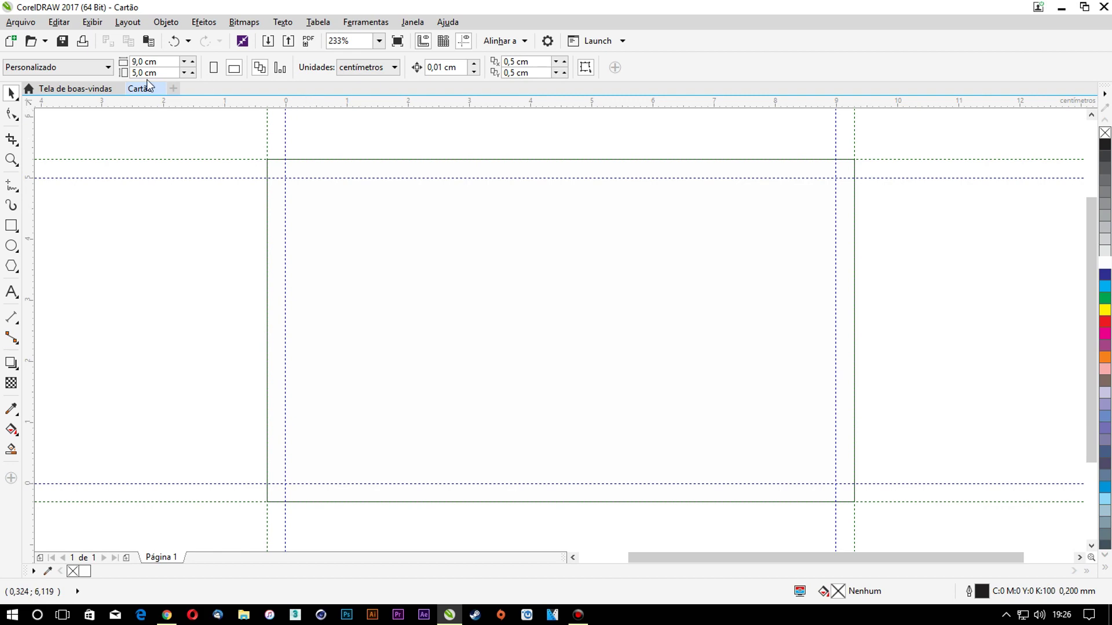
Import the Logo file with temporary Arial font substitution and place it beside the page
key(ctrl+i)
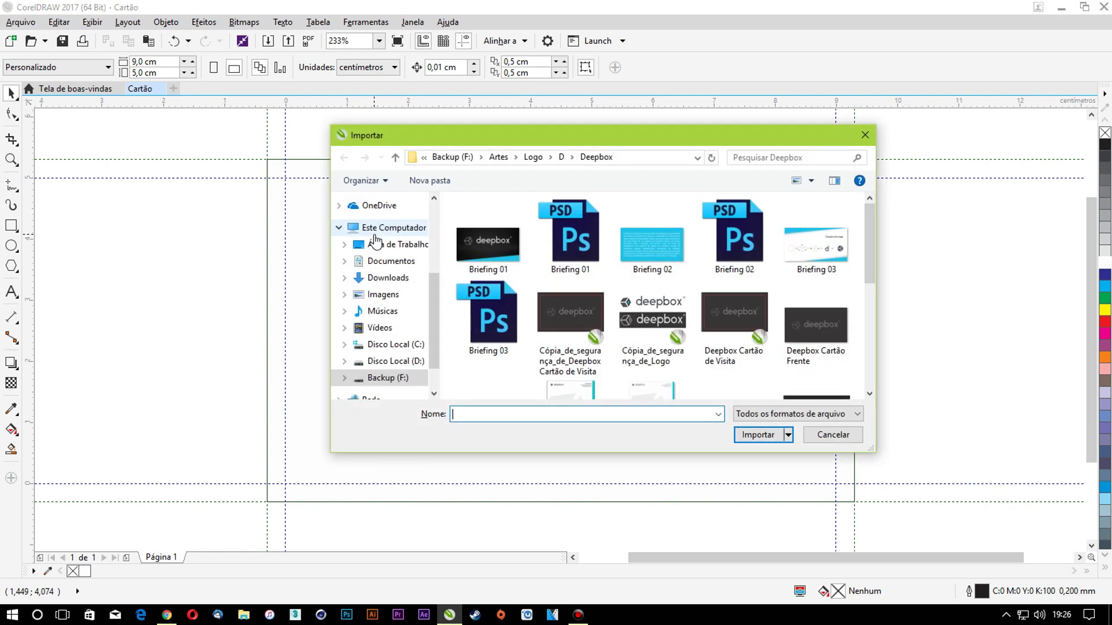
scroll(555, 276, down, 3)
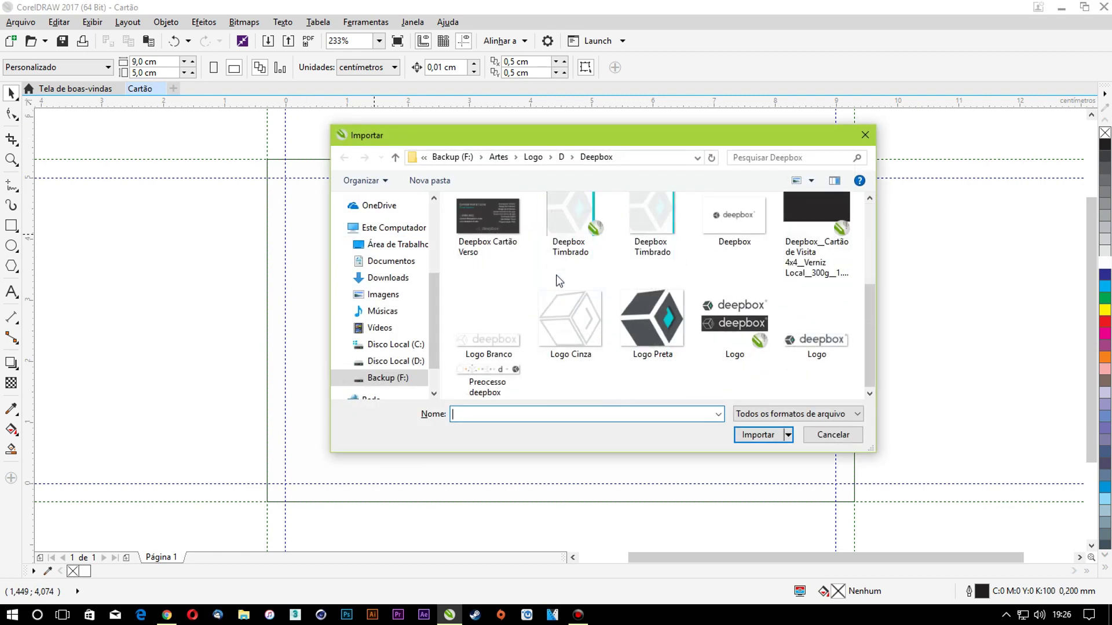
click(734, 322)
double_click(733, 319)
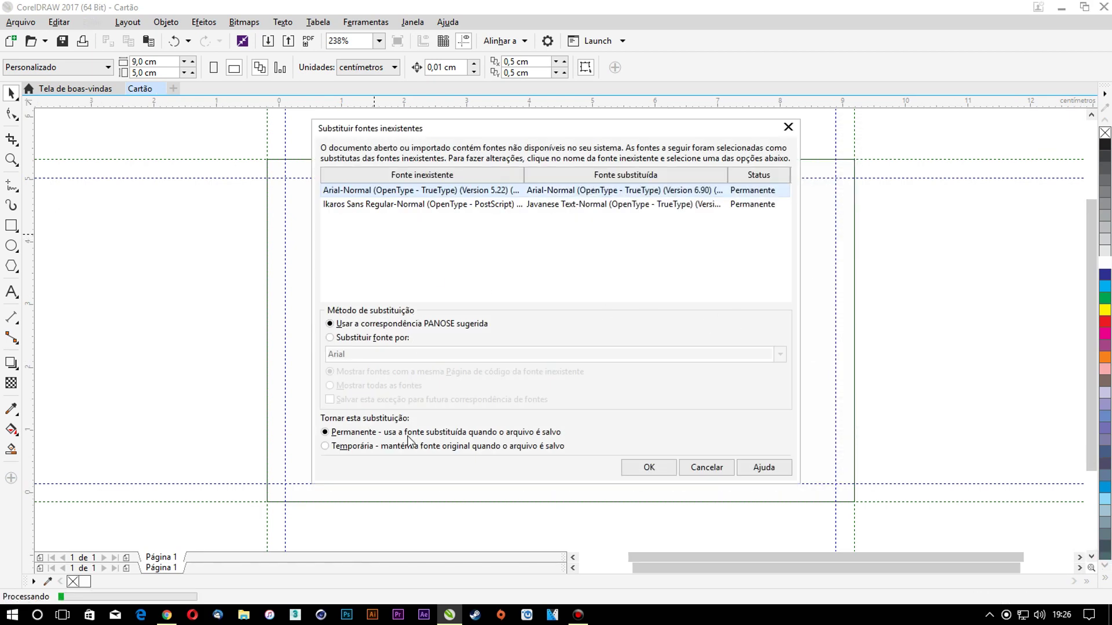
click(407, 450)
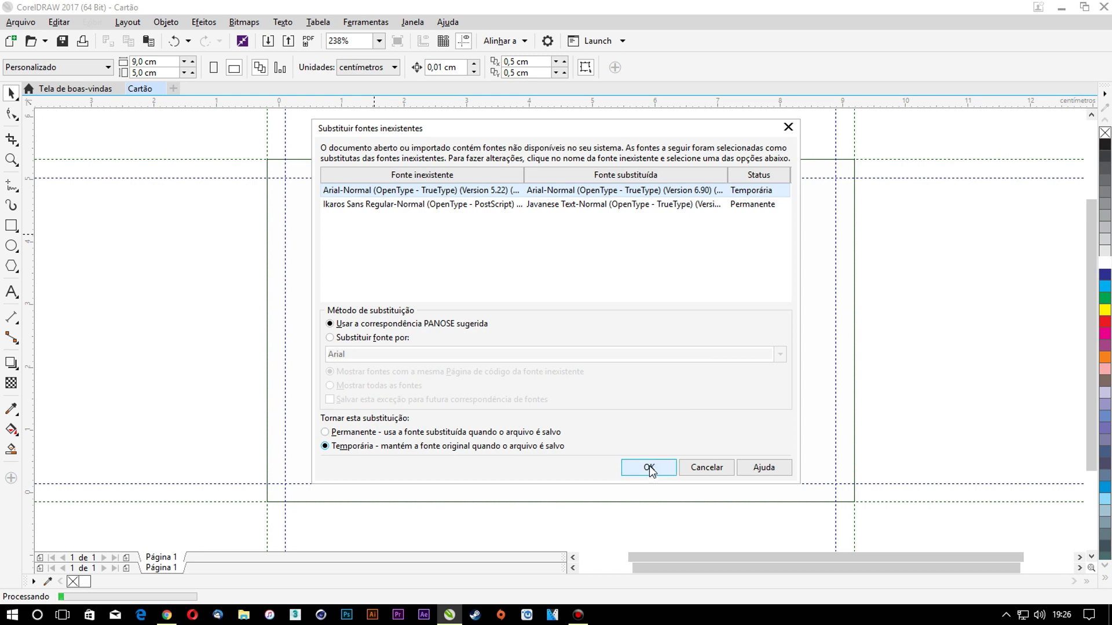
click(649, 468)
click(809, 238)
scroll(678, 232, down, 6)
scroll(898, 273, up, 2)
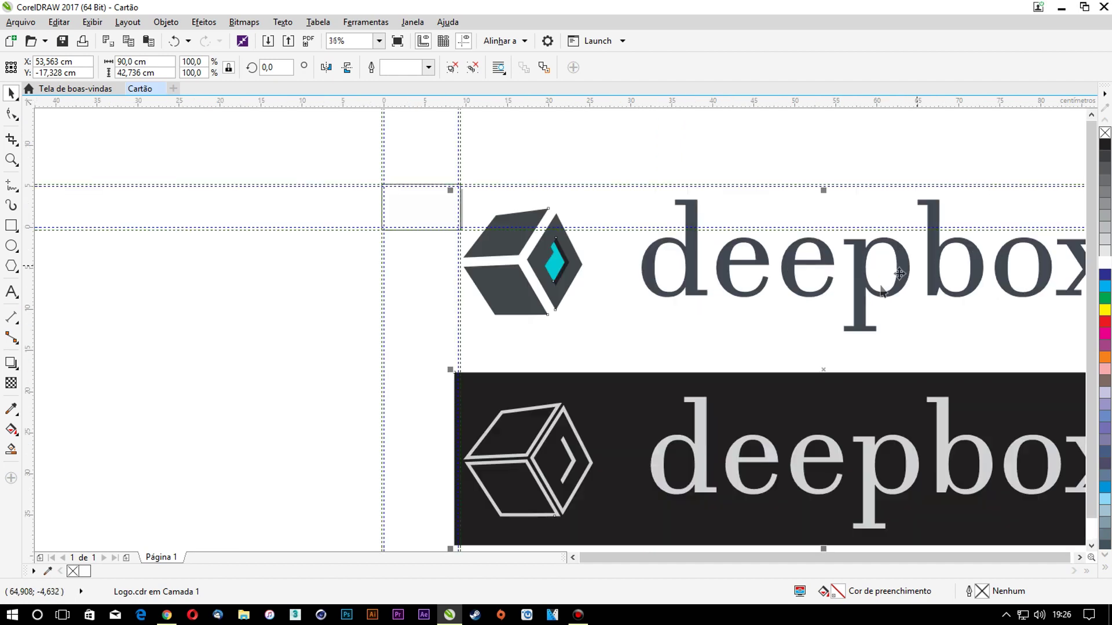
drag(792, 409, 920, 401)
Ungroup the logo artwork and set the deepbox wordmark in Futura Md BT
click(453, 67)
click(626, 130)
click(813, 206)
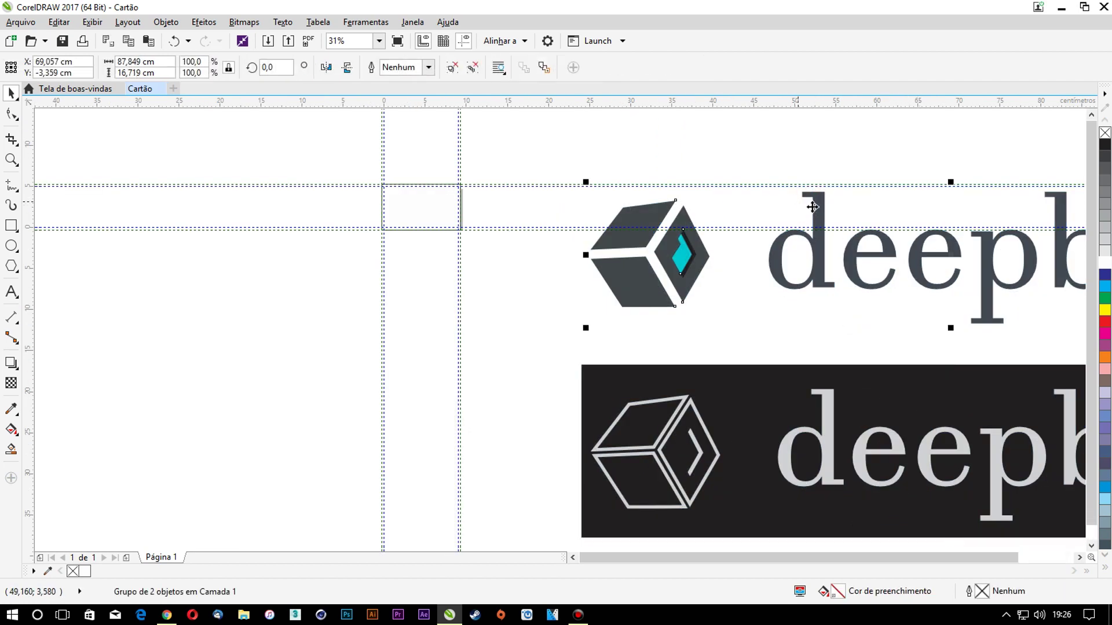
ctrl+click(811, 204)
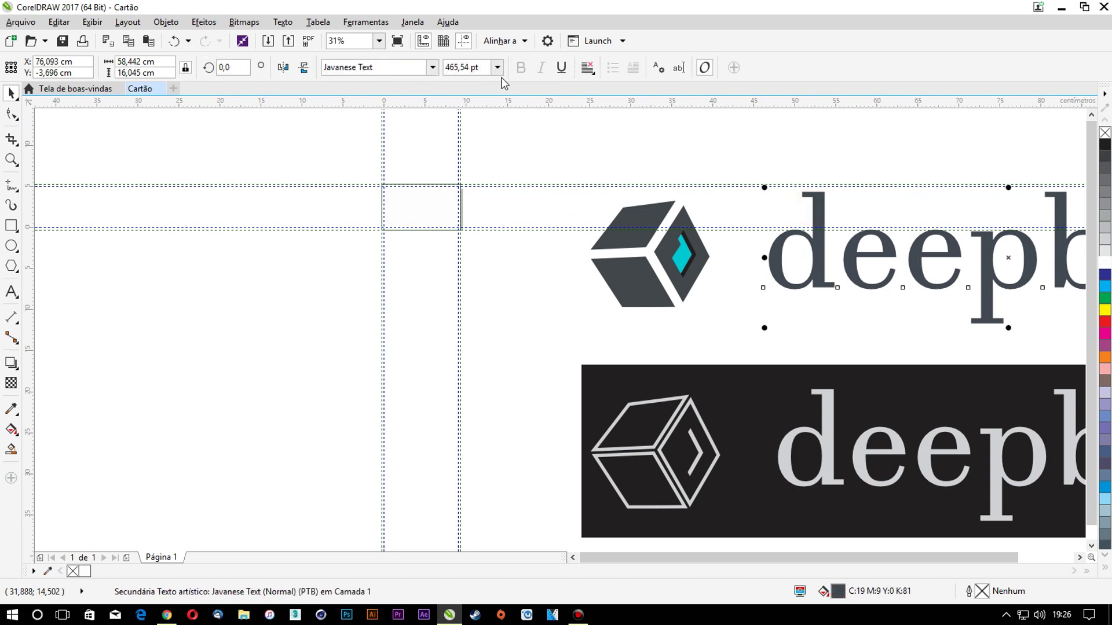
click(432, 67)
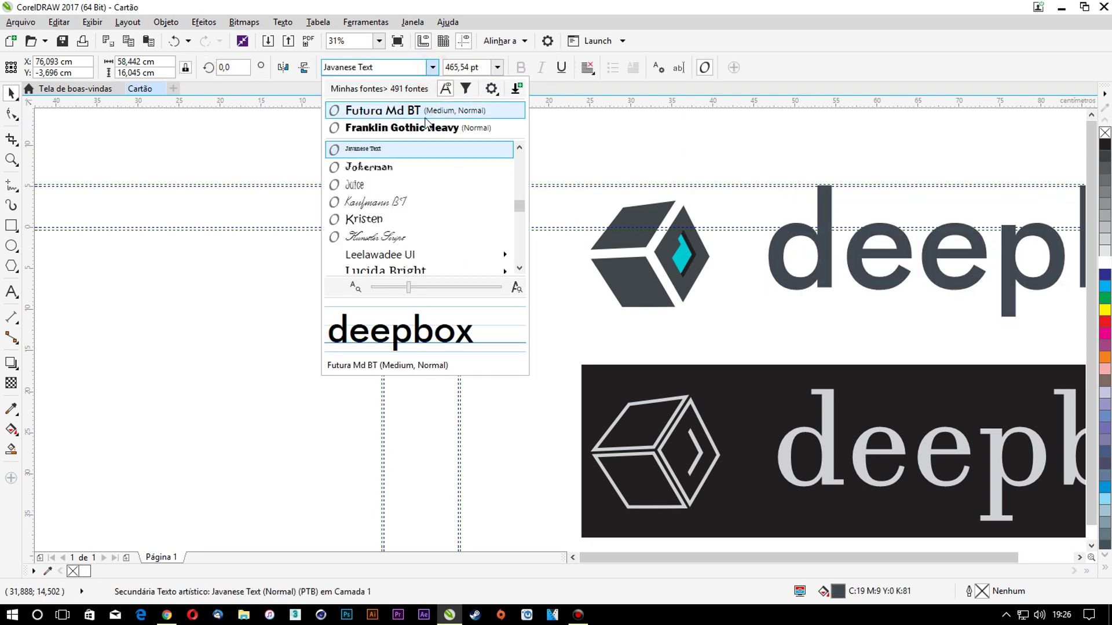
click(422, 117)
scroll(624, 155, down, 3)
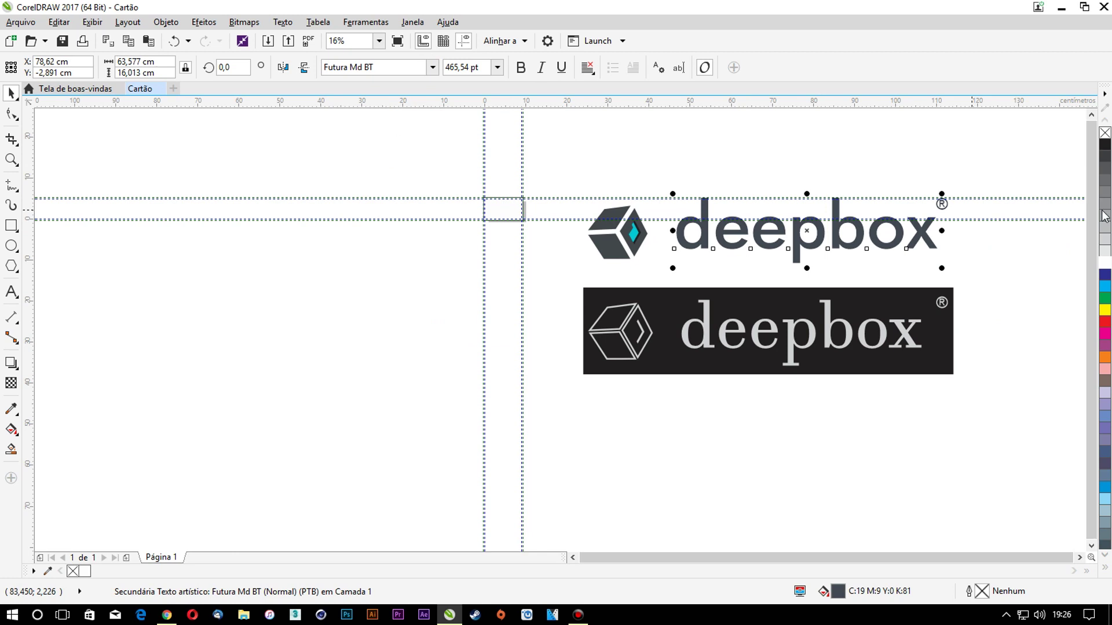
click(973, 223)
Delete the dark-box logo version, keeping only the light-background logo
drag(995, 418, 513, 286)
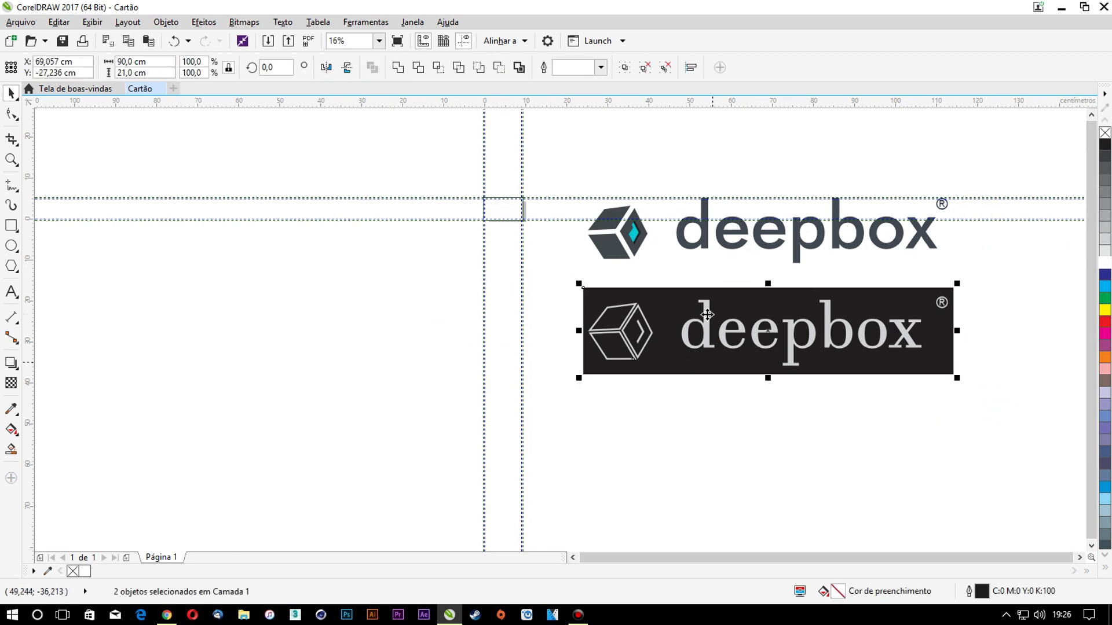
key(Delete)
drag(1005, 322, 566, 162)
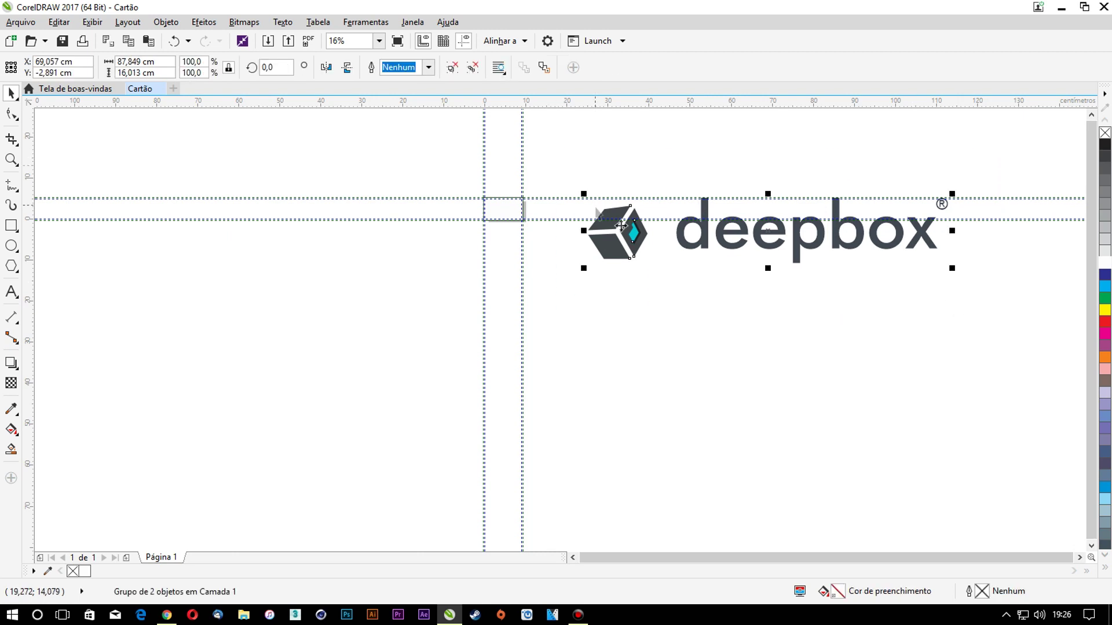
drag(957, 268, 881, 263)
key(ctrl+z)
Shrink the logo to fit the card and align it to the card's centres with C and E
drag(955, 269, 801, 240)
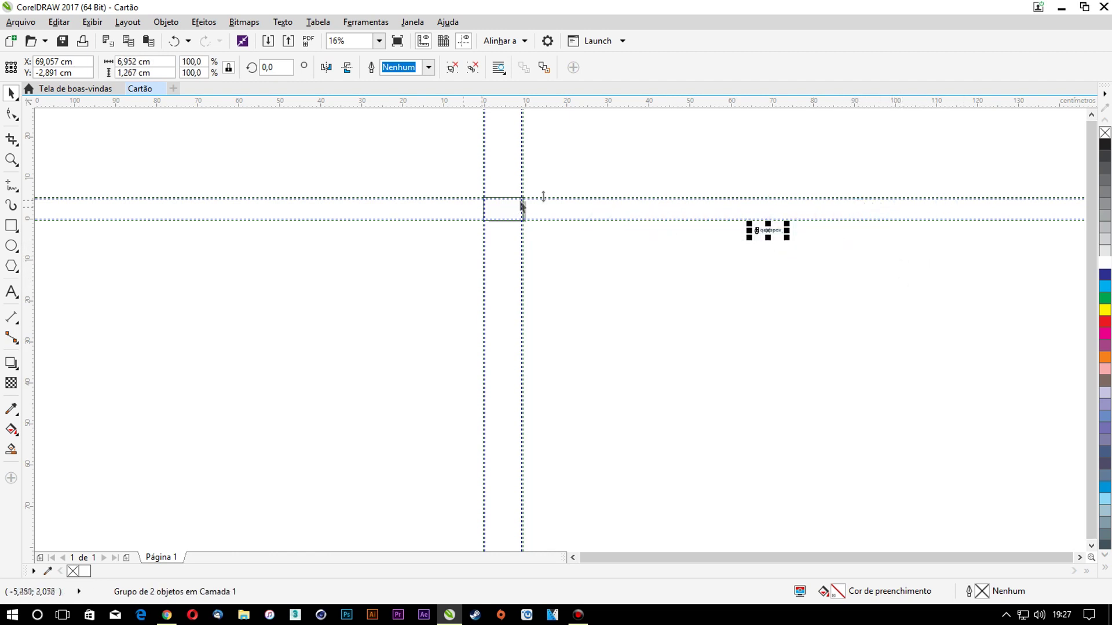
scroll(537, 198, up, 2)
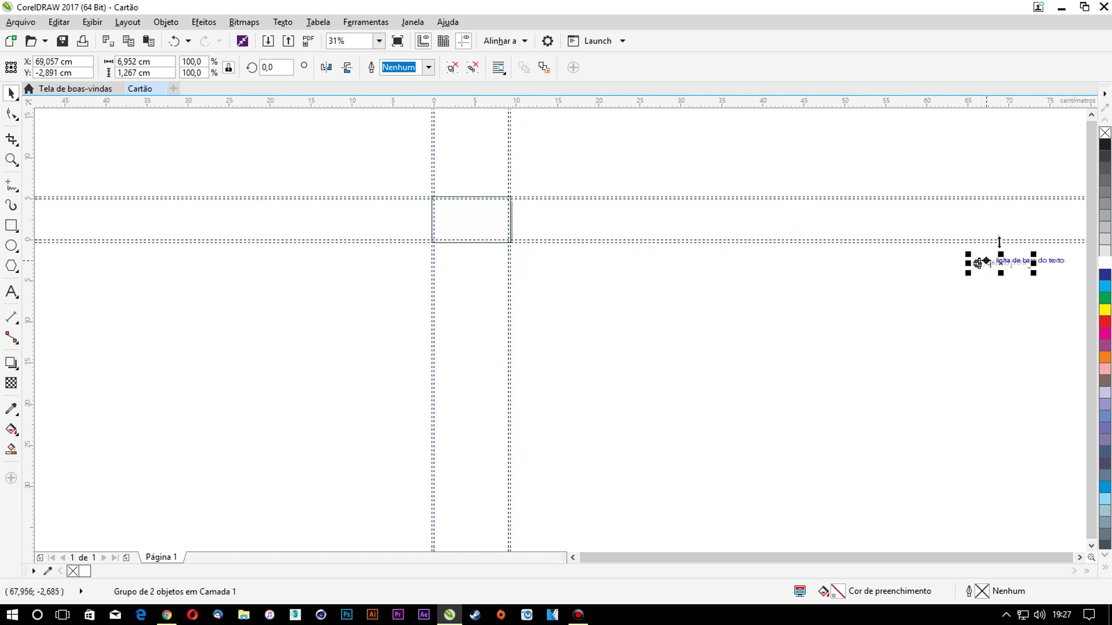
shift+click(466, 213)
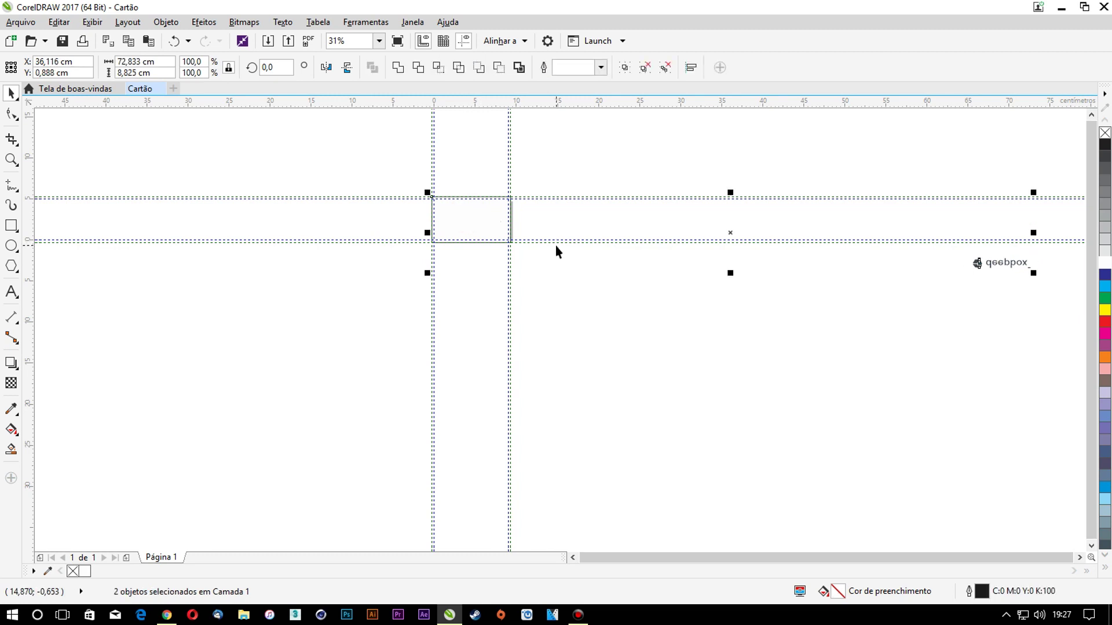
key(c)
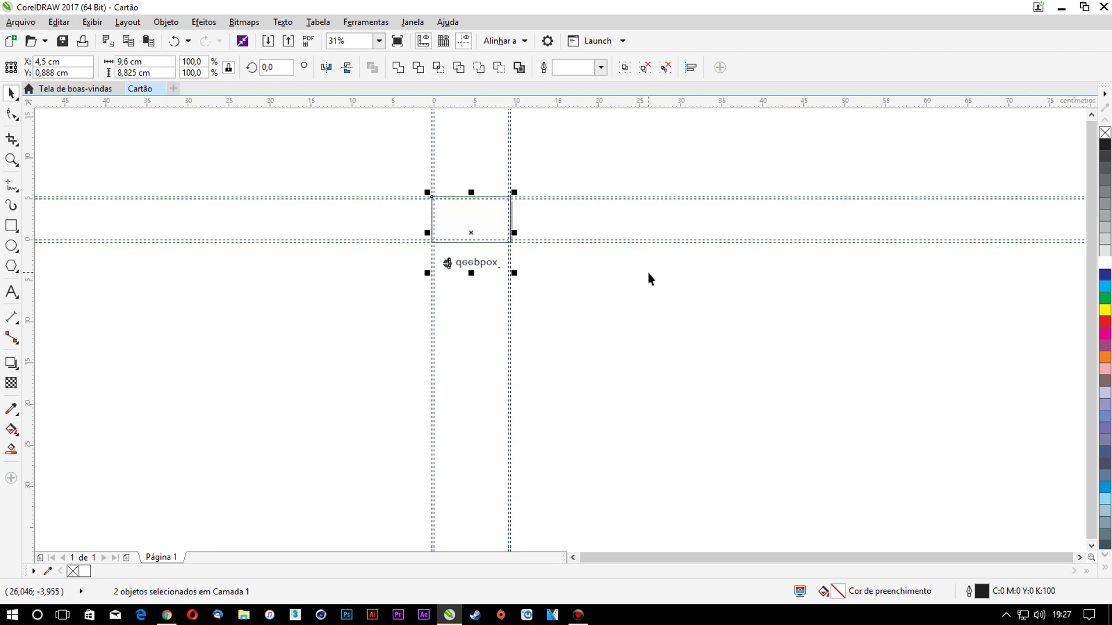
key(e)
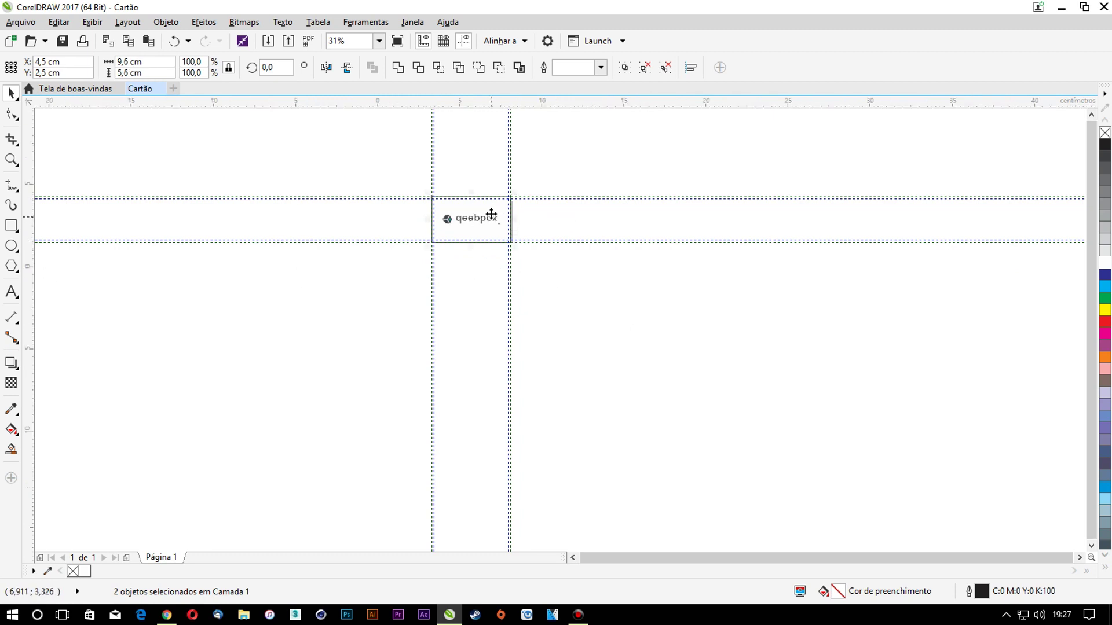
scroll(491, 214, up, 4)
scroll(498, 224, up, 2)
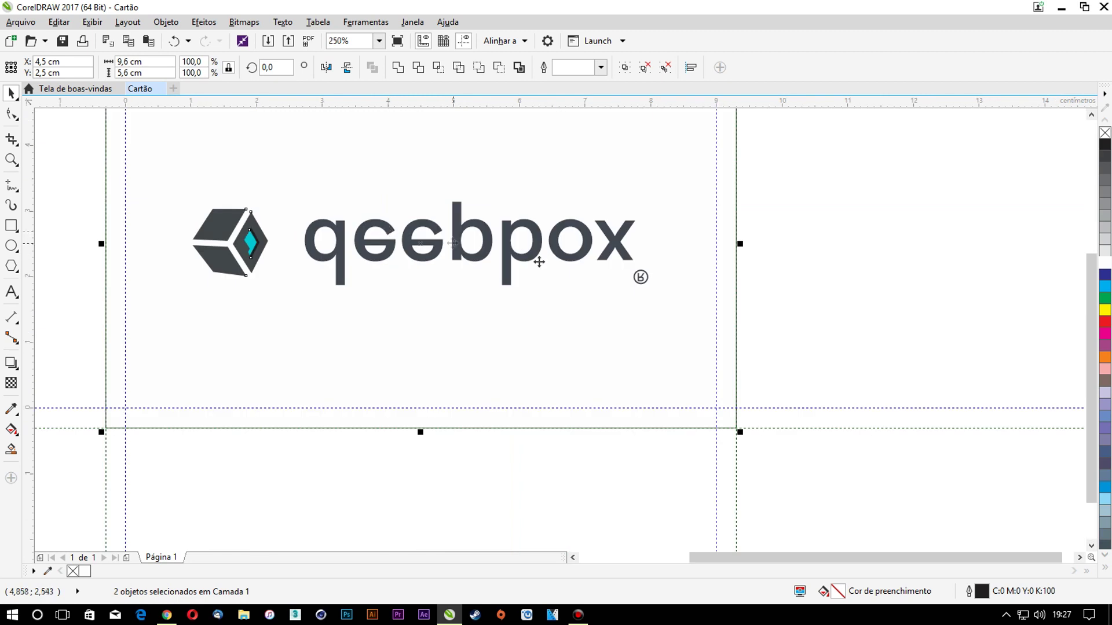
click(777, 290)
Shrink the logo slightly and centre it on the page with P
click(625, 238)
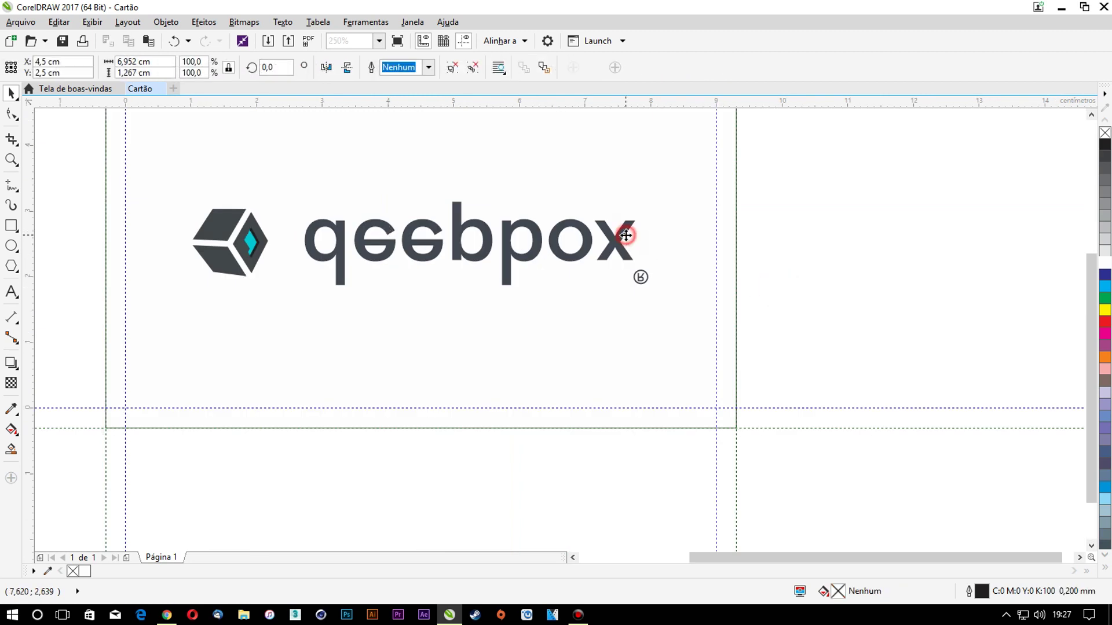
click(651, 206)
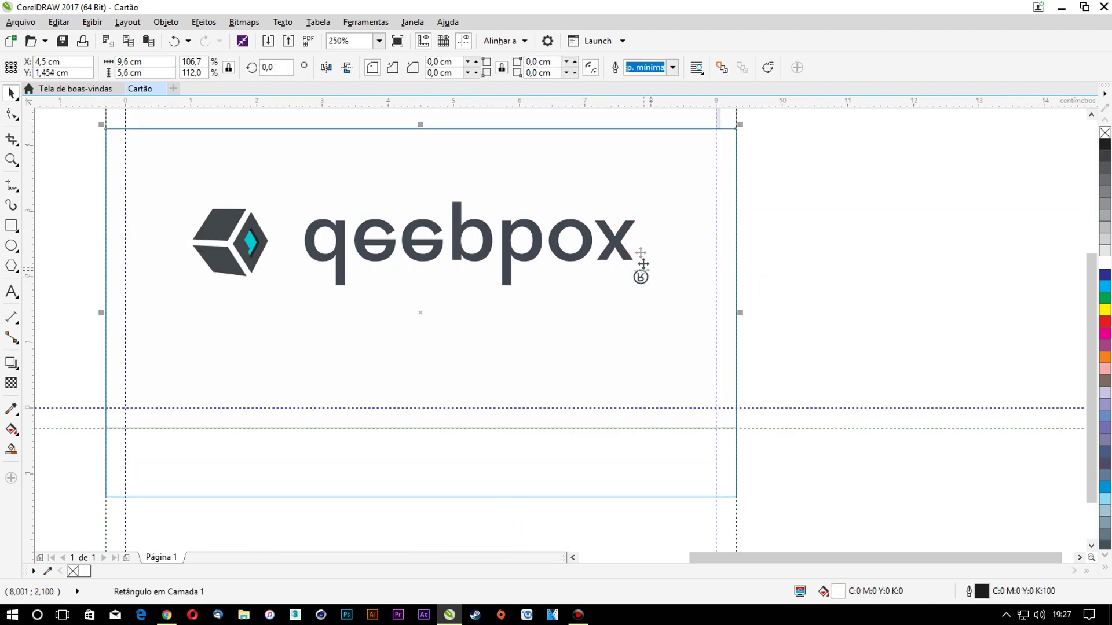
click(627, 231)
drag(652, 197, 648, 289)
click(770, 289)
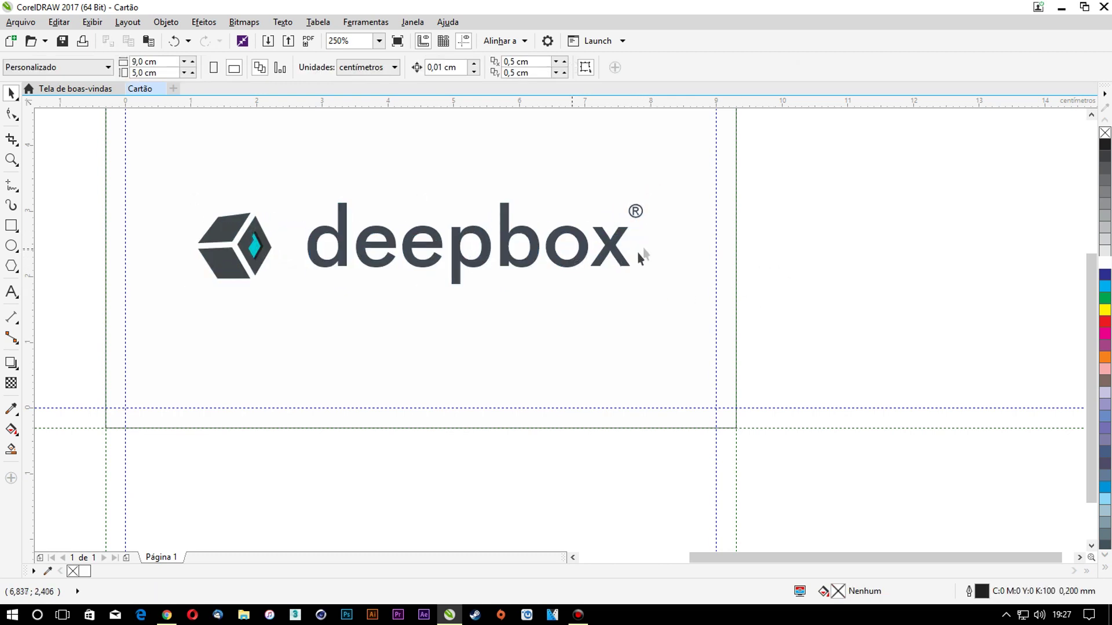
click(616, 251)
shift+click(655, 269)
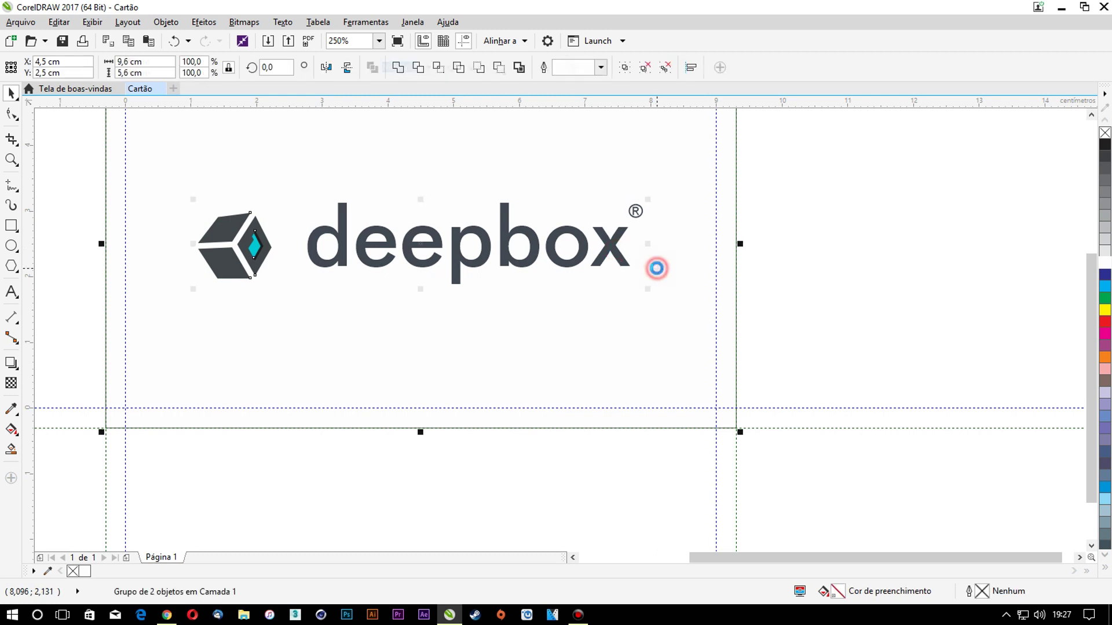
click(782, 274)
click(617, 251)
scroll(617, 250, down, 3)
drag(694, 248, 875, 245)
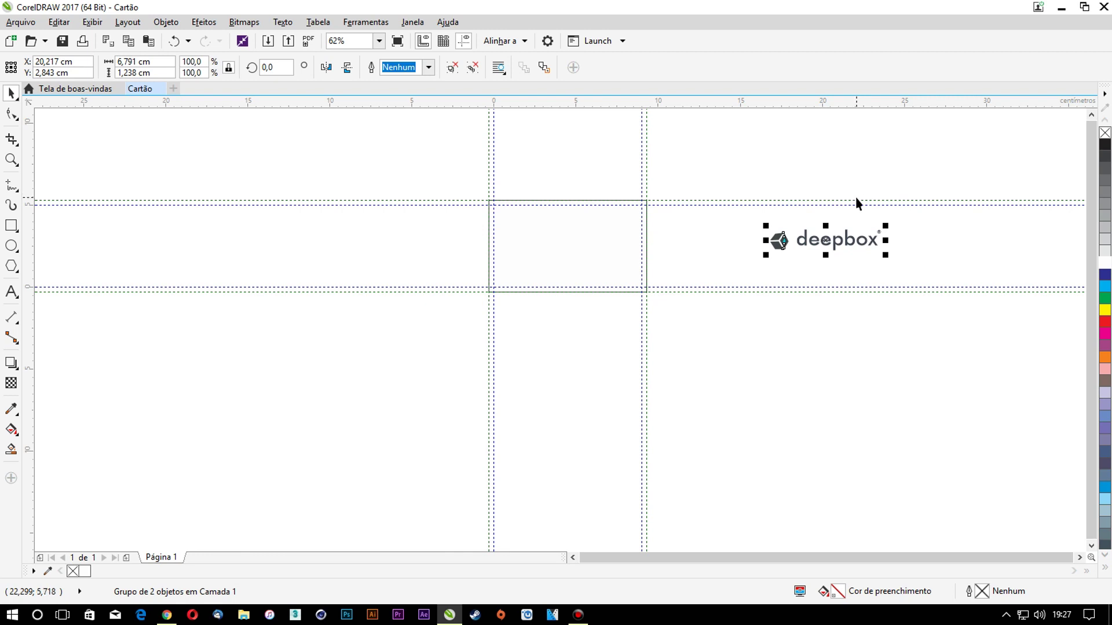
key(p)
click(829, 231)
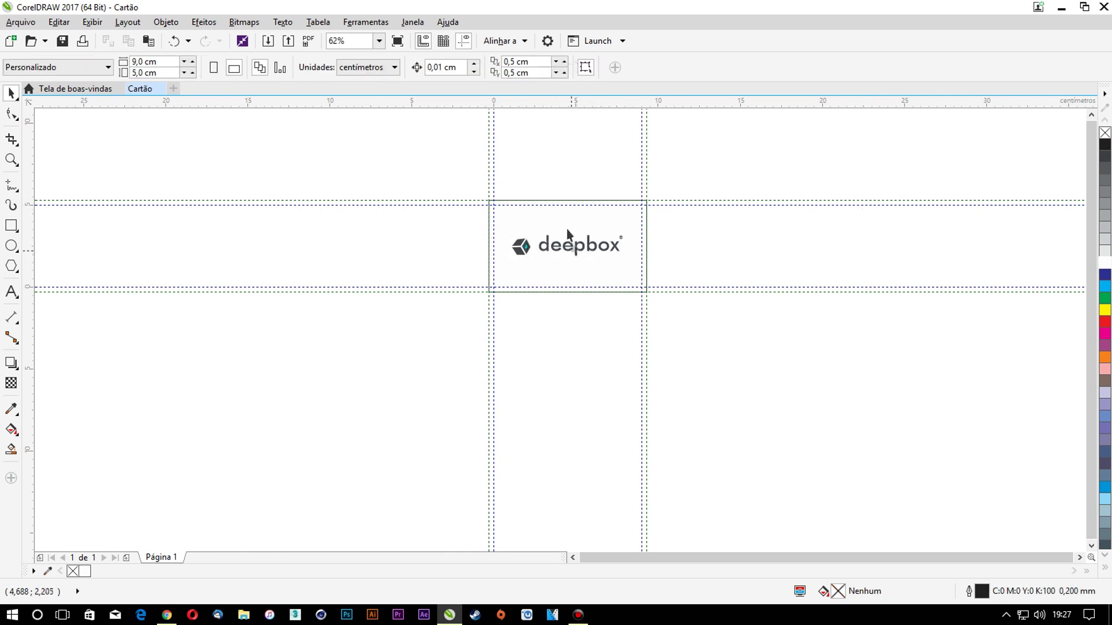
Re-align the logo with the card using bottom, horizontal-centre and vertical-centre alignment
scroll(577, 249, up, 5)
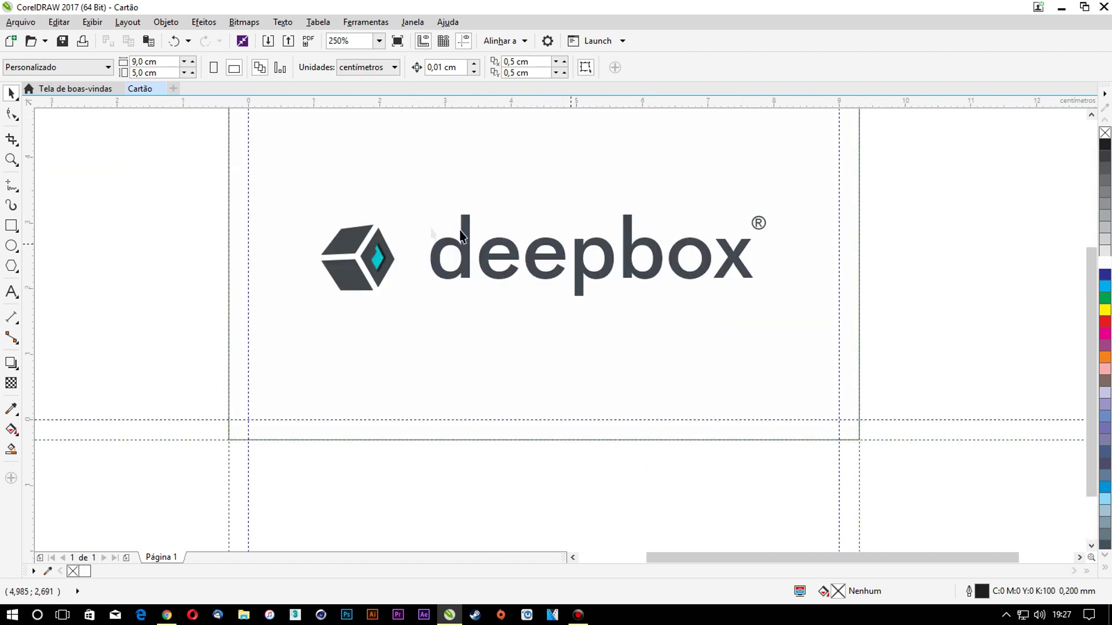
click(338, 263)
drag(338, 263, 827, 263)
shift+click(672, 250)
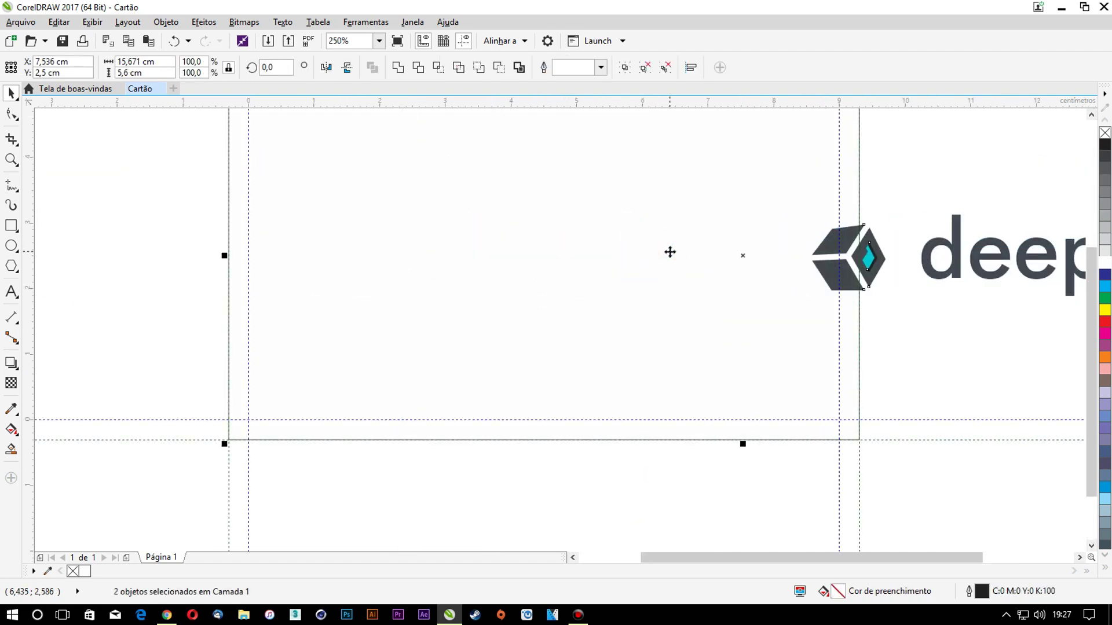
key(b)
key(c)
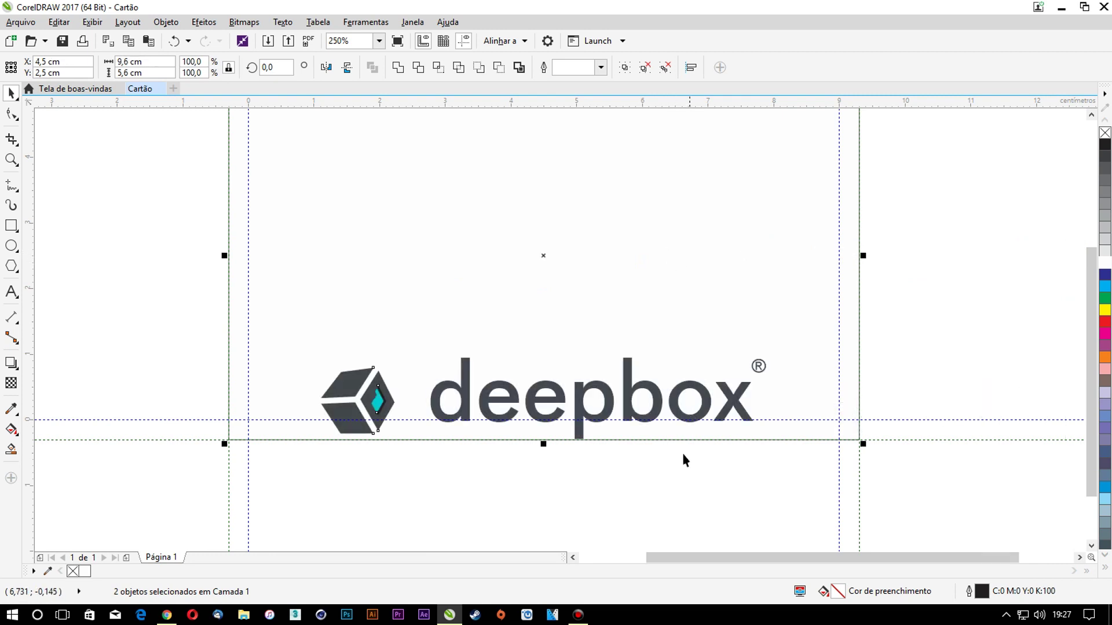
key(e)
click(682, 453)
Centre the logo vertically on the card, then horizontally on its own with C
drag(637, 269, 825, 275)
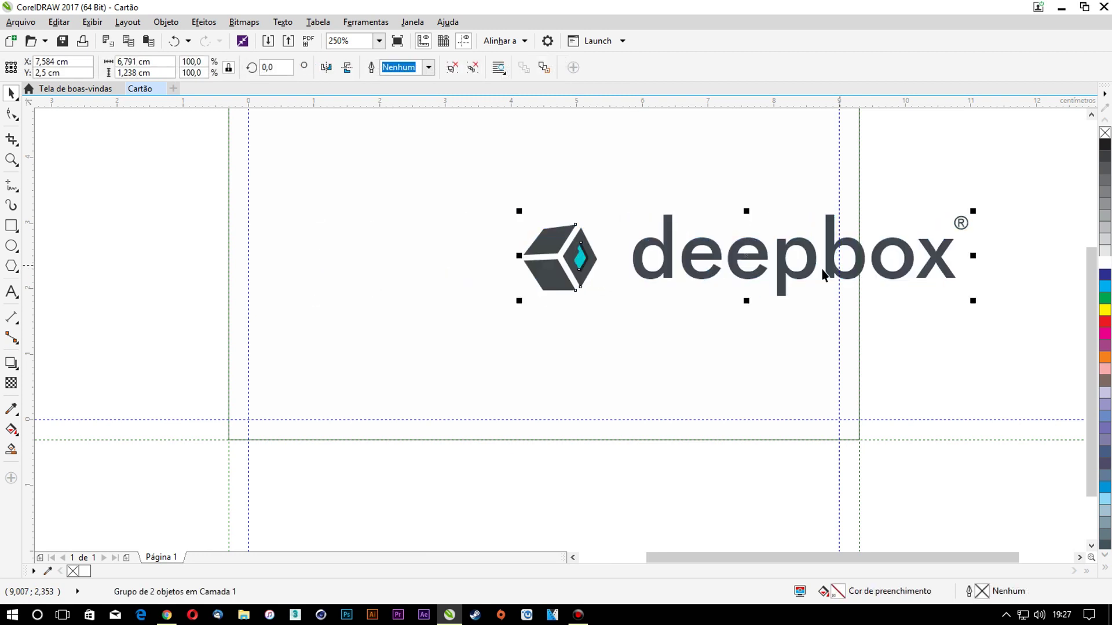
shift+click(756, 347)
key(b)
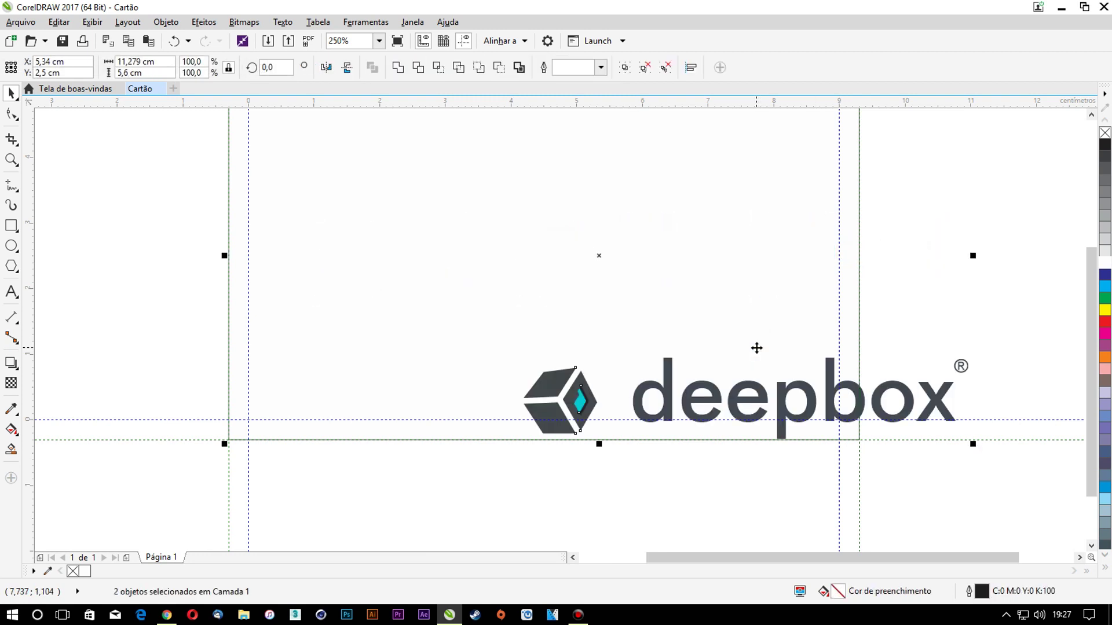
key(t)
key(e)
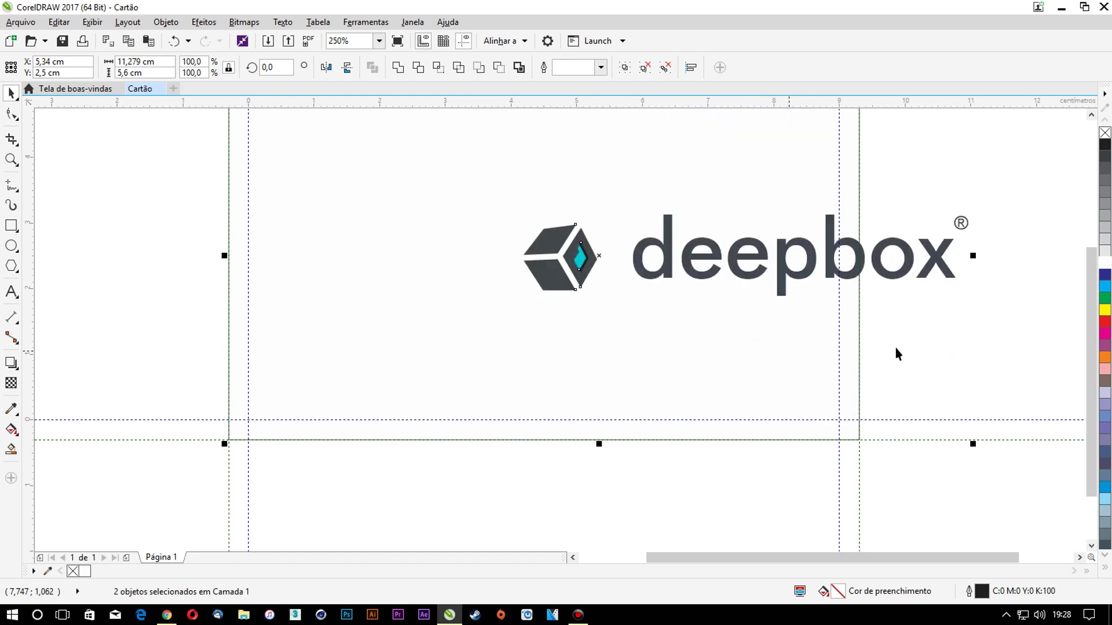
click(931, 278)
click(925, 261)
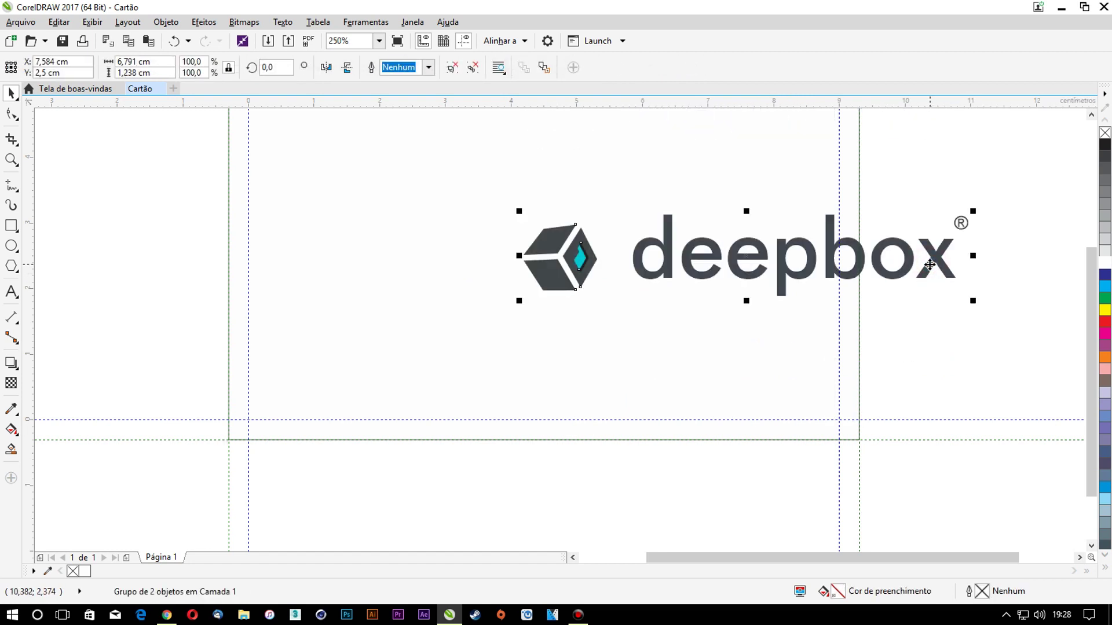
key(c)
click(926, 280)
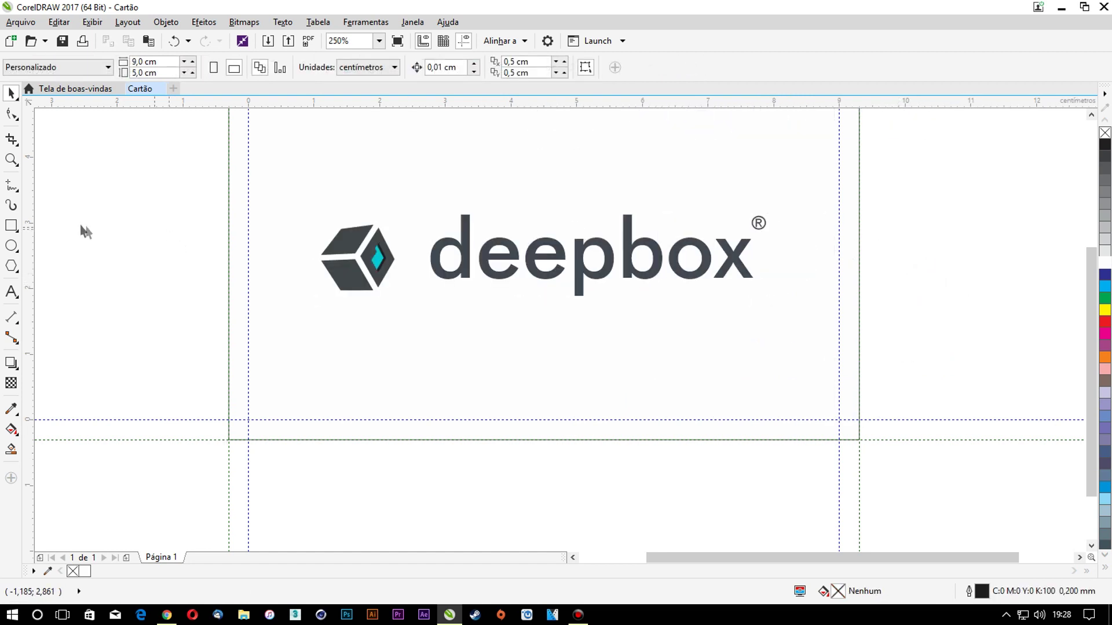
Copy the background into a thin 9,6 × 0,695 cm strip at the card's bottom
click(539, 191)
scroll(434, 298, down, 2)
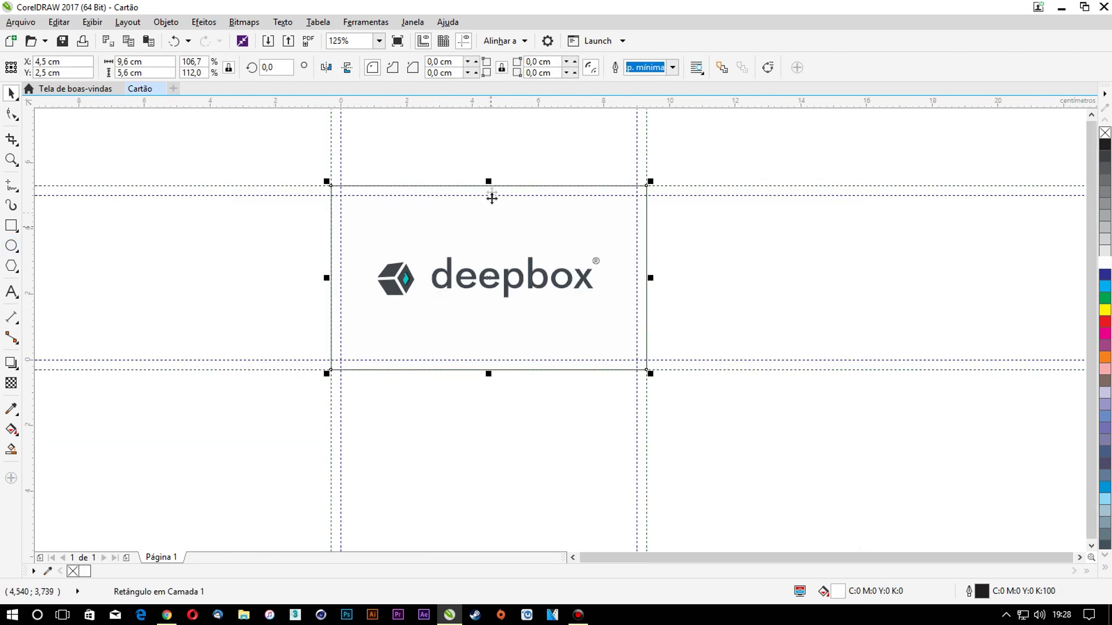
drag(488, 181, 479, 343)
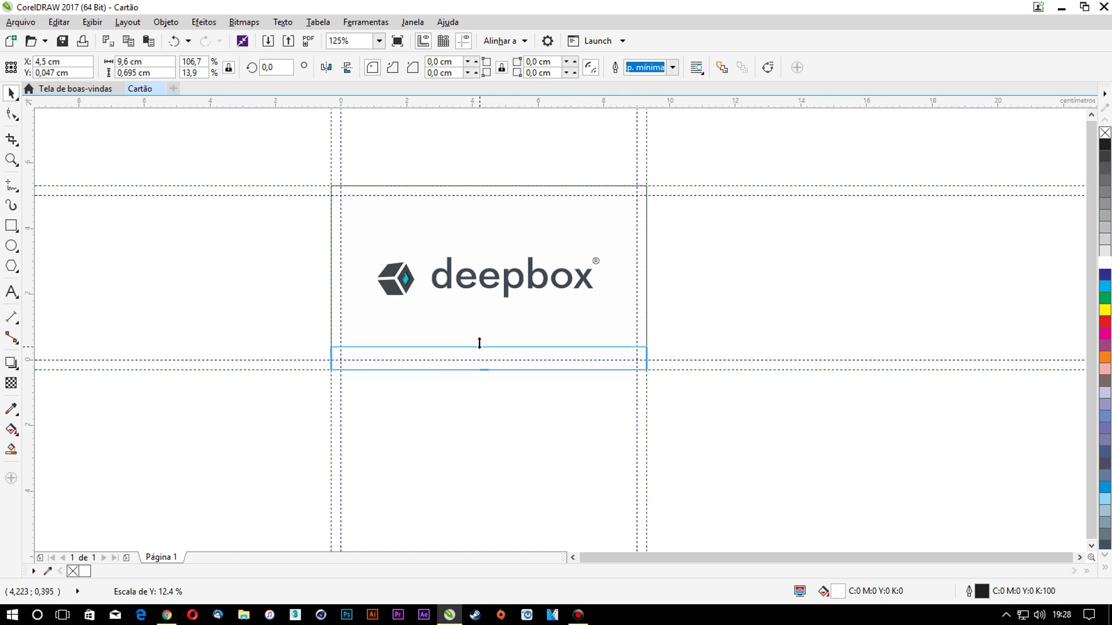
drag(479, 344, 479, 344)
click(479, 347)
scroll(479, 349, up, 1)
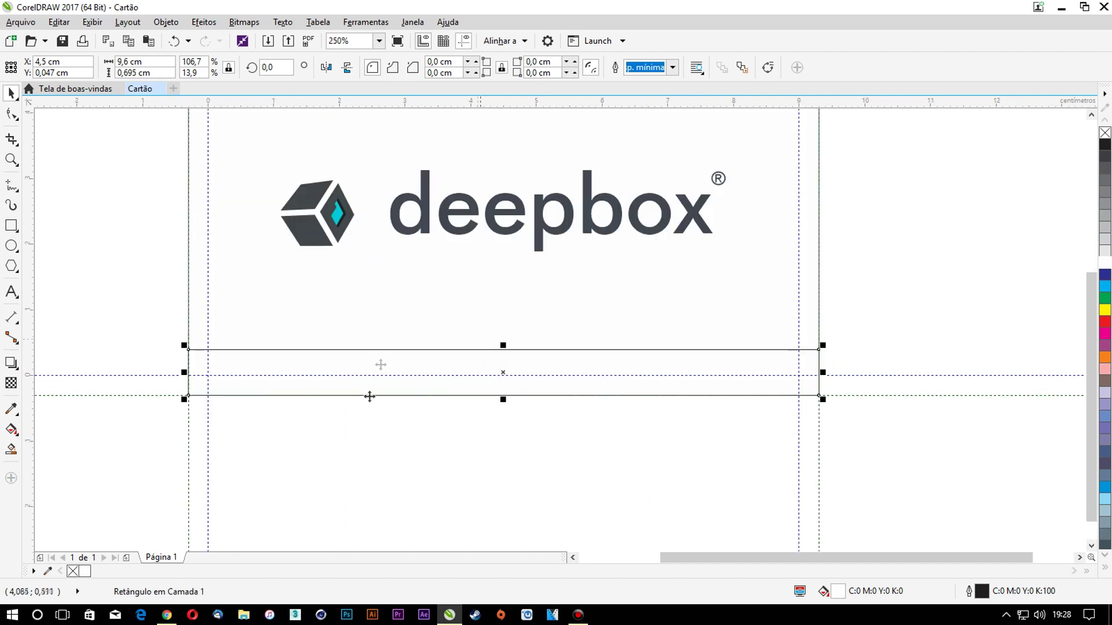
Sample the logo's cyan, PANTONE 100-1-3 C, and apply it as the strip's fill and outline
click(48, 571)
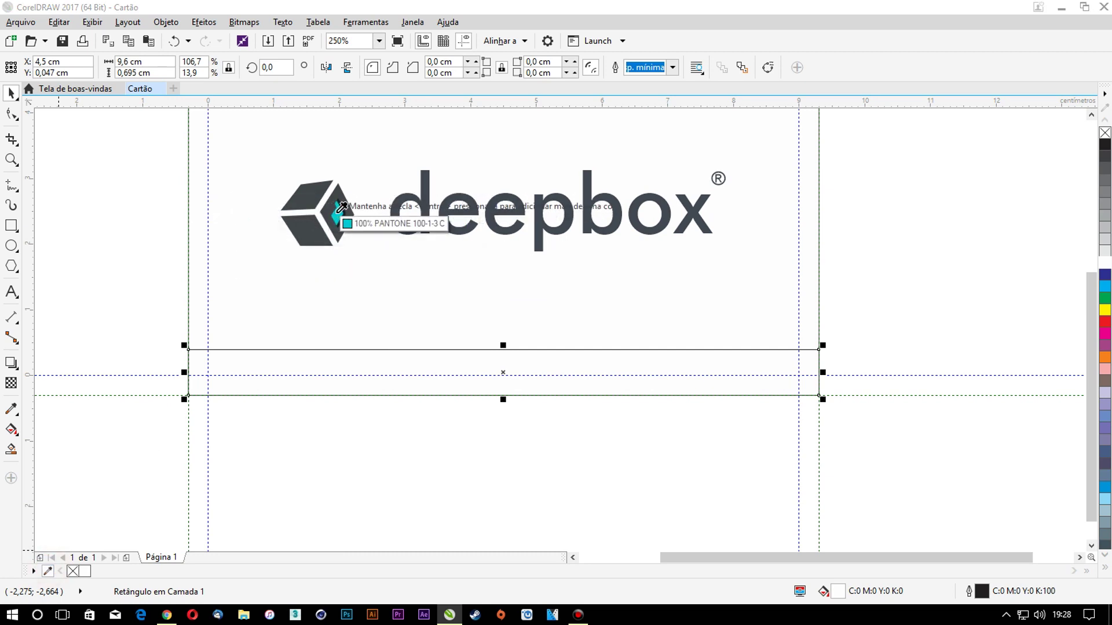
click(339, 210)
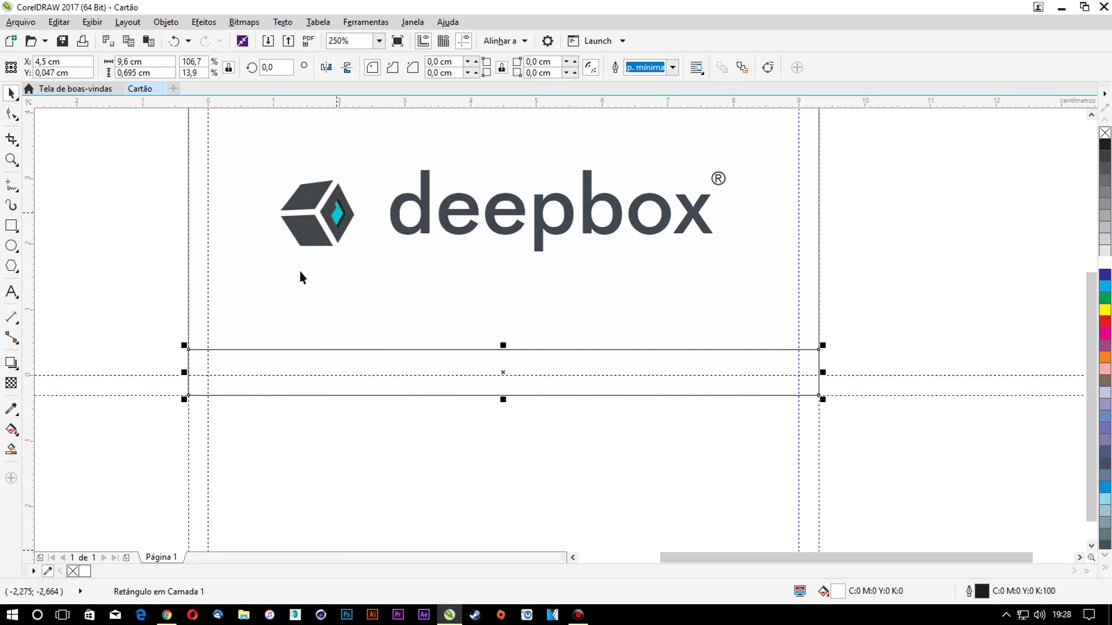
click(96, 572)
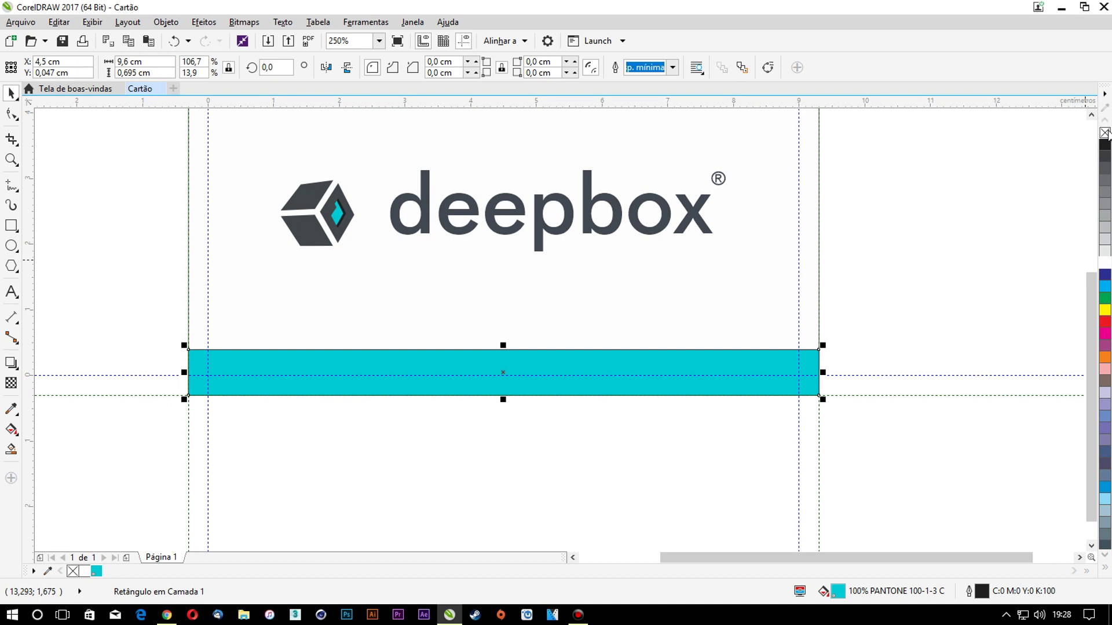
right_click(1104, 133)
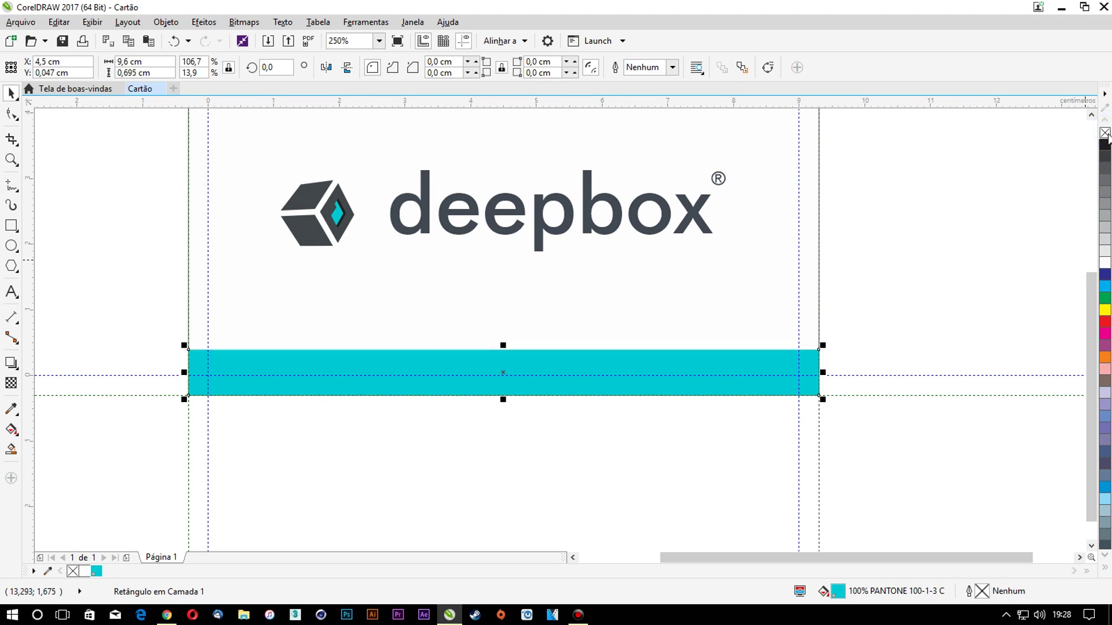
click(1105, 133)
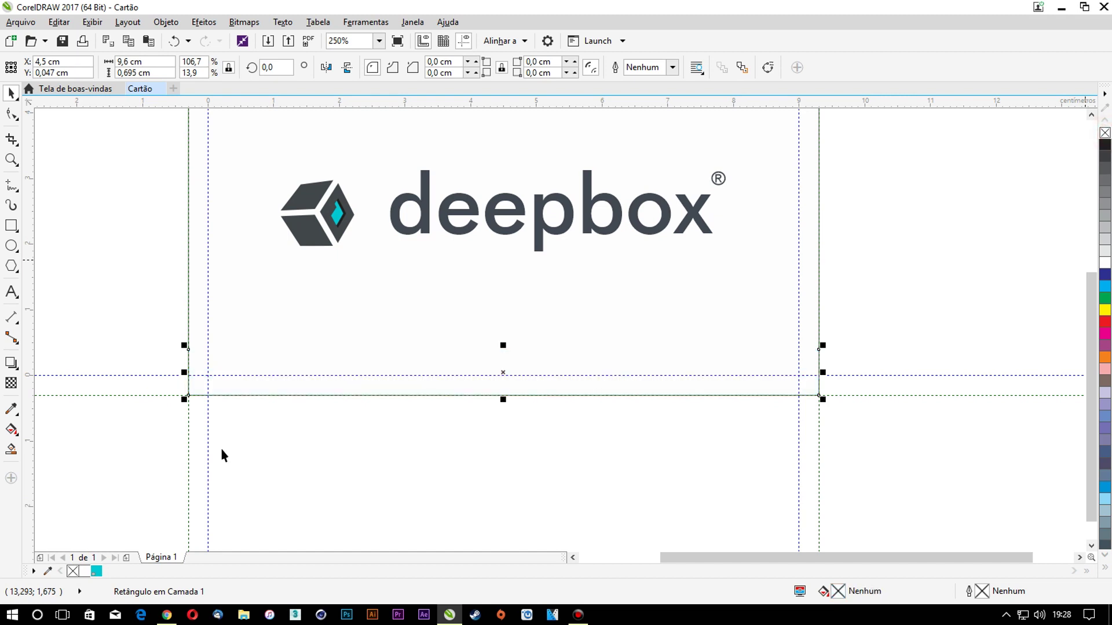
click(96, 573)
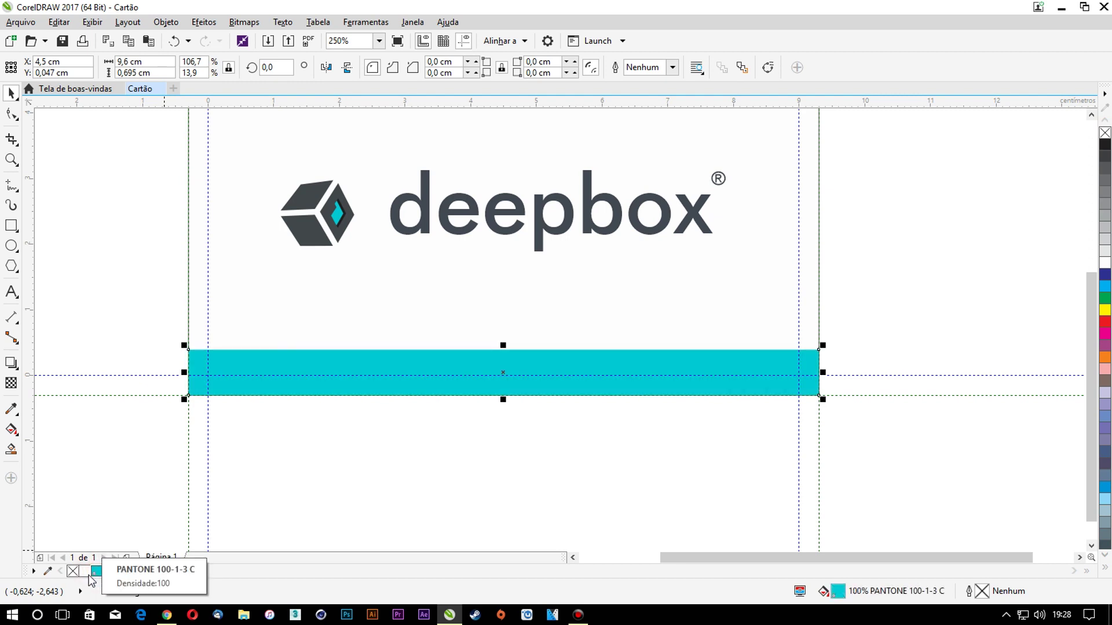
click(73, 572)
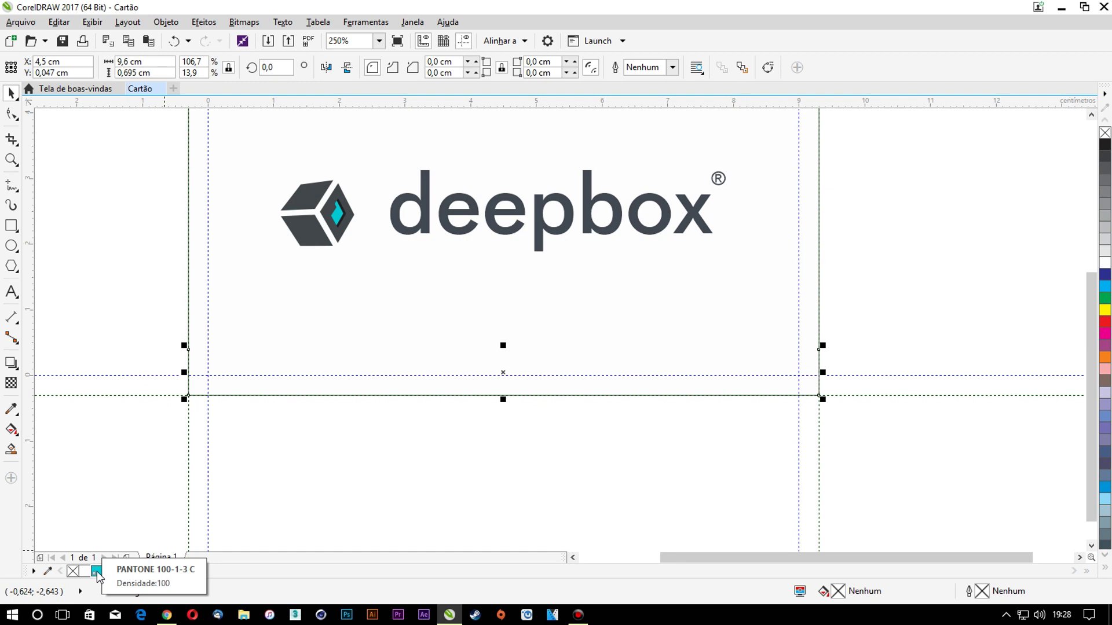
right_click(96, 572)
click(73, 571)
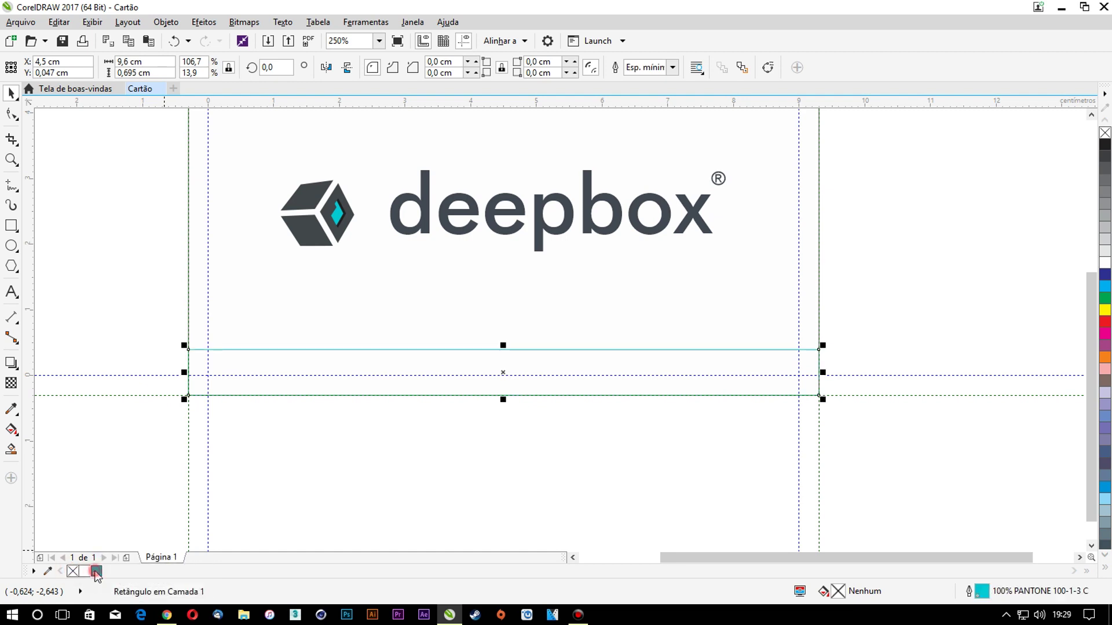
click(96, 572)
click(105, 485)
click(618, 374)
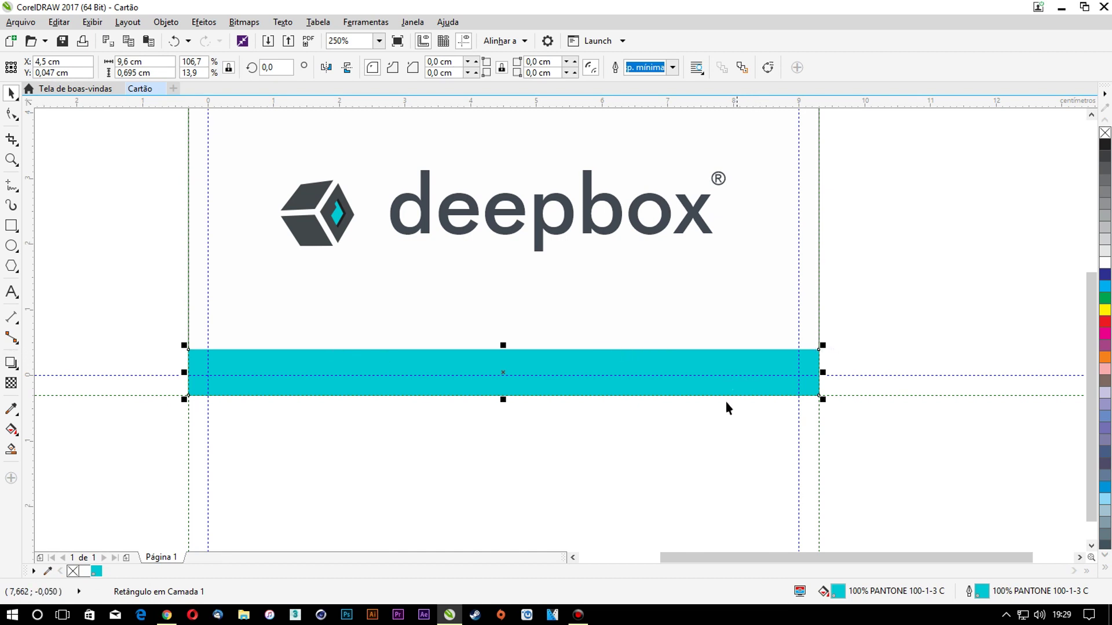
Make a short copy of the cyan band at its left end and give it a black outline
drag(823, 372, 296, 374)
right_click(1105, 144)
scroll(235, 367, up, 1)
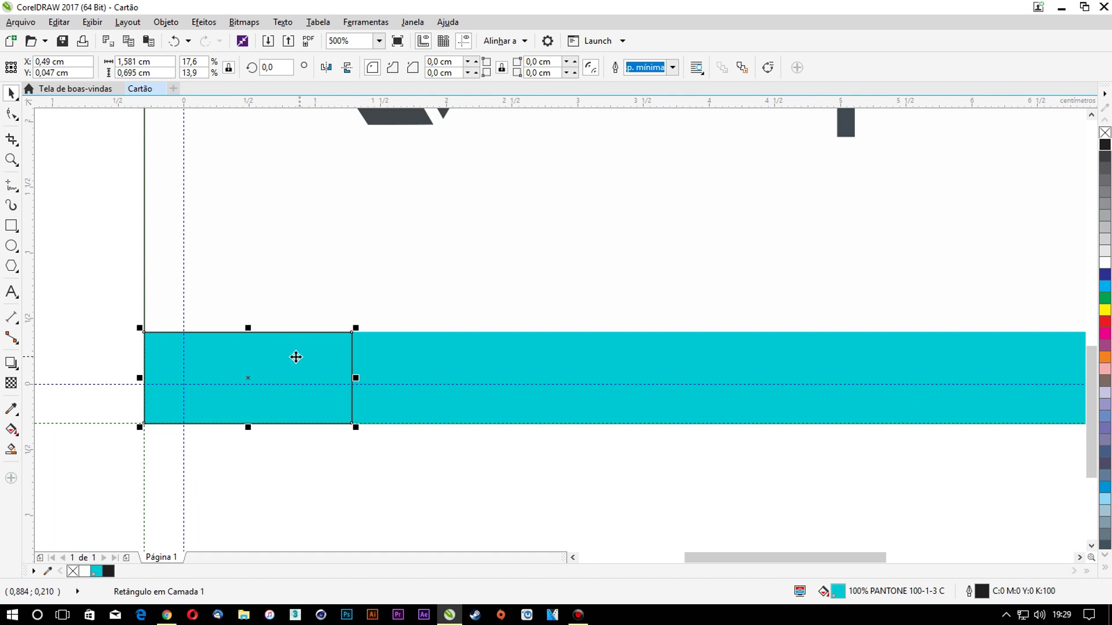
scroll(296, 355, down, 1)
key(ctrl+z)
key(ctrl+z)
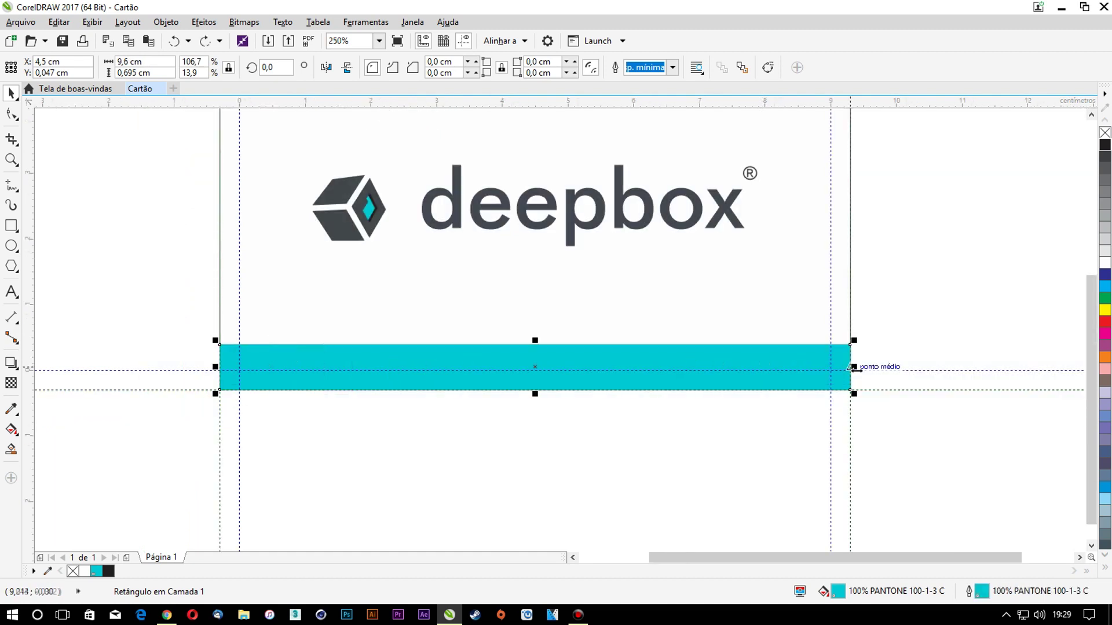
drag(855, 367, 337, 370)
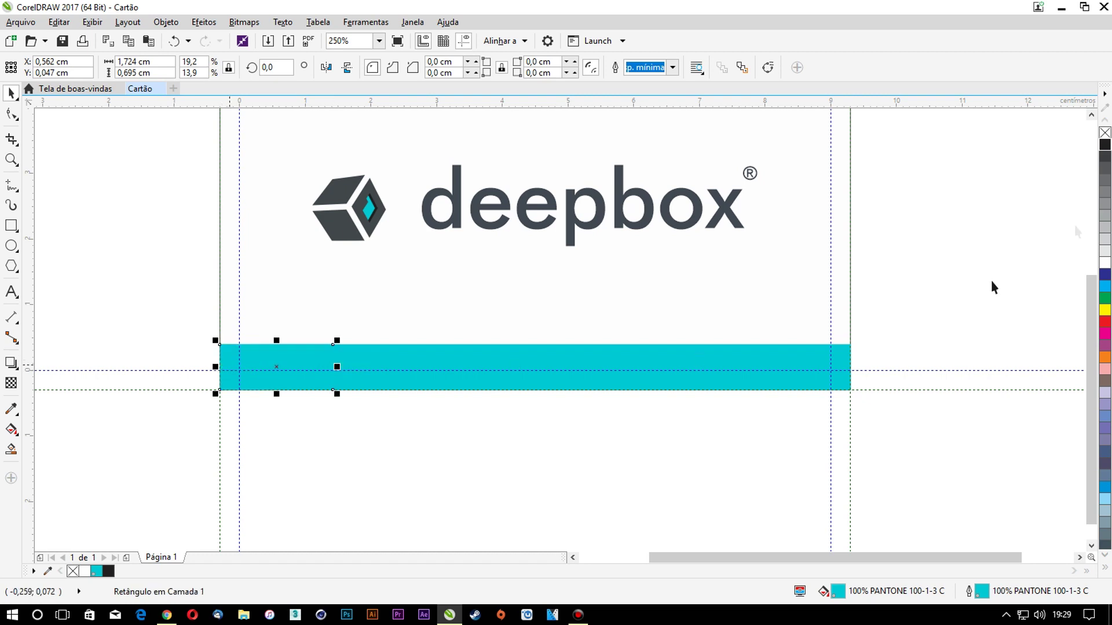
right_click(1105, 146)
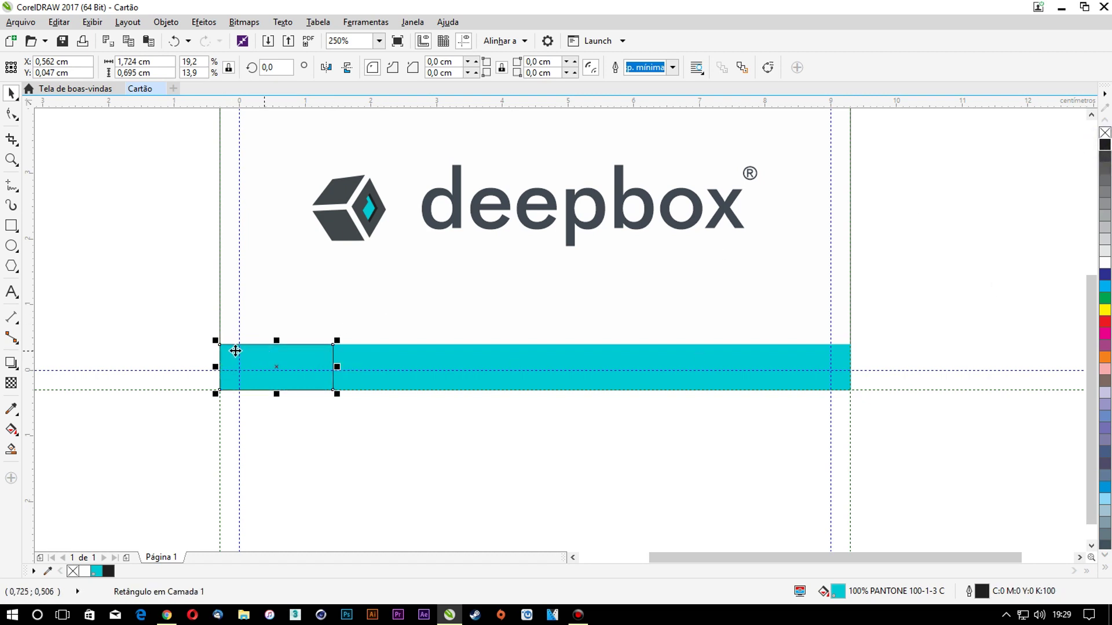
Copy the outlined 1,724 × 0,695 cm segment and place the copy right beside it
drag(223, 346, 321, 345)
key(ctrl+z)
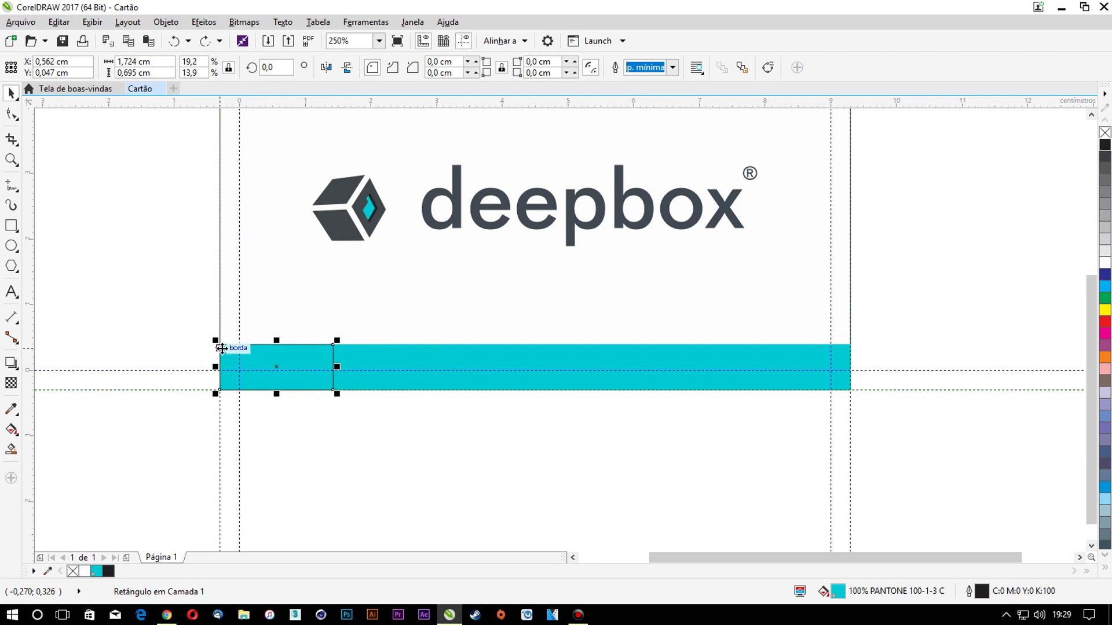
scroll(218, 341, up, 3)
drag(217, 338, 217, 338)
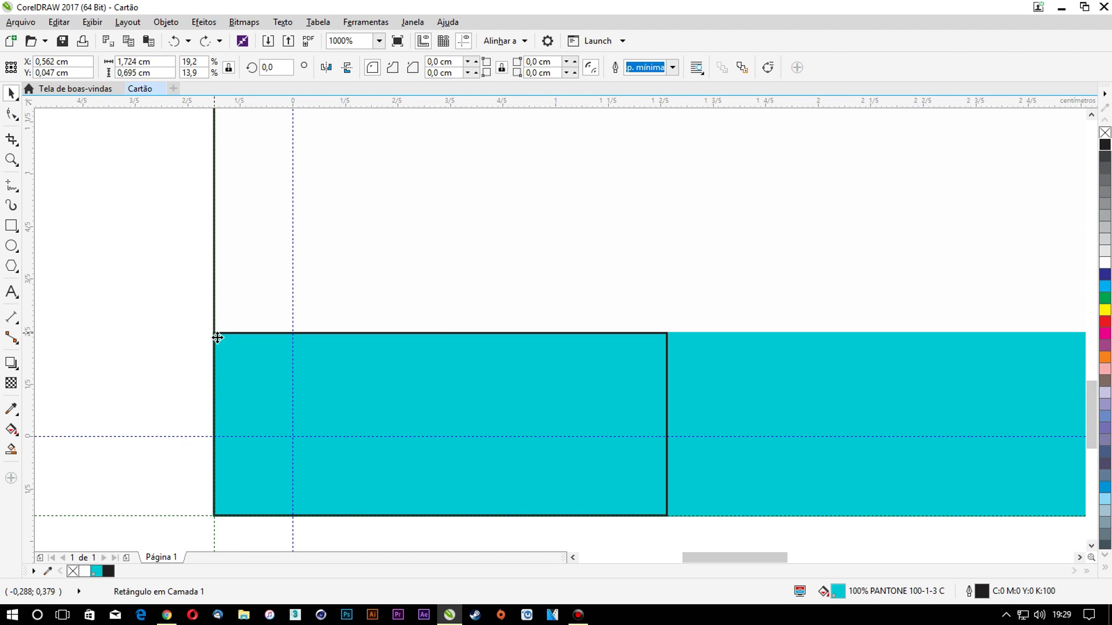
drag(322, 338, 666, 338)
right_click(665, 339)
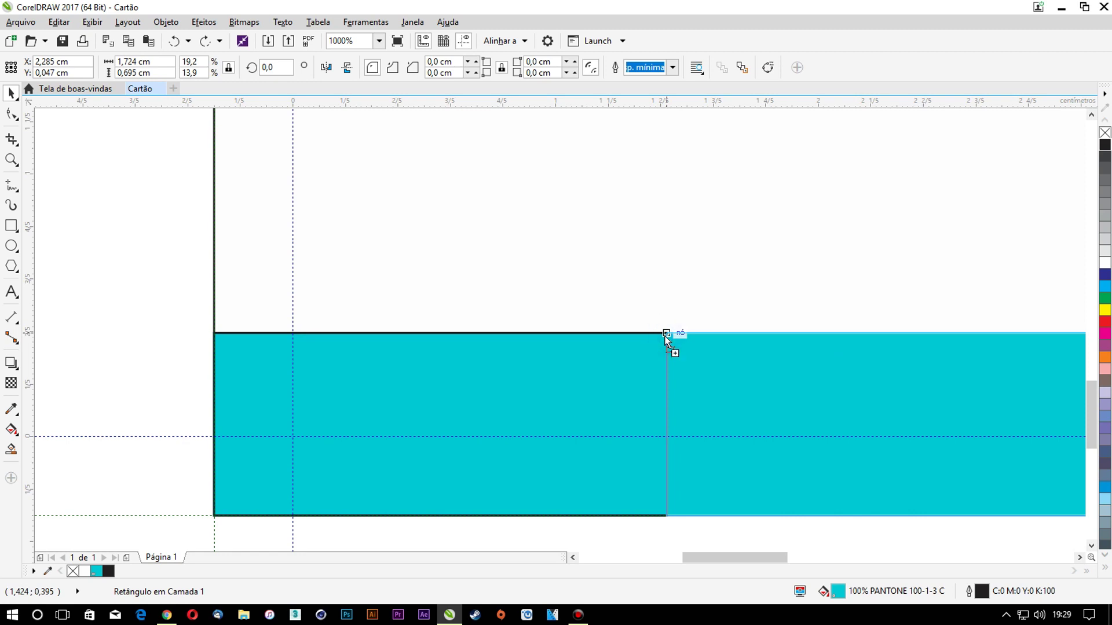
drag(666, 335, 666, 336)
Copy the segment sideways and repeat with Ctrl+R until six segments fill the row
scroll(441, 307, down, 1)
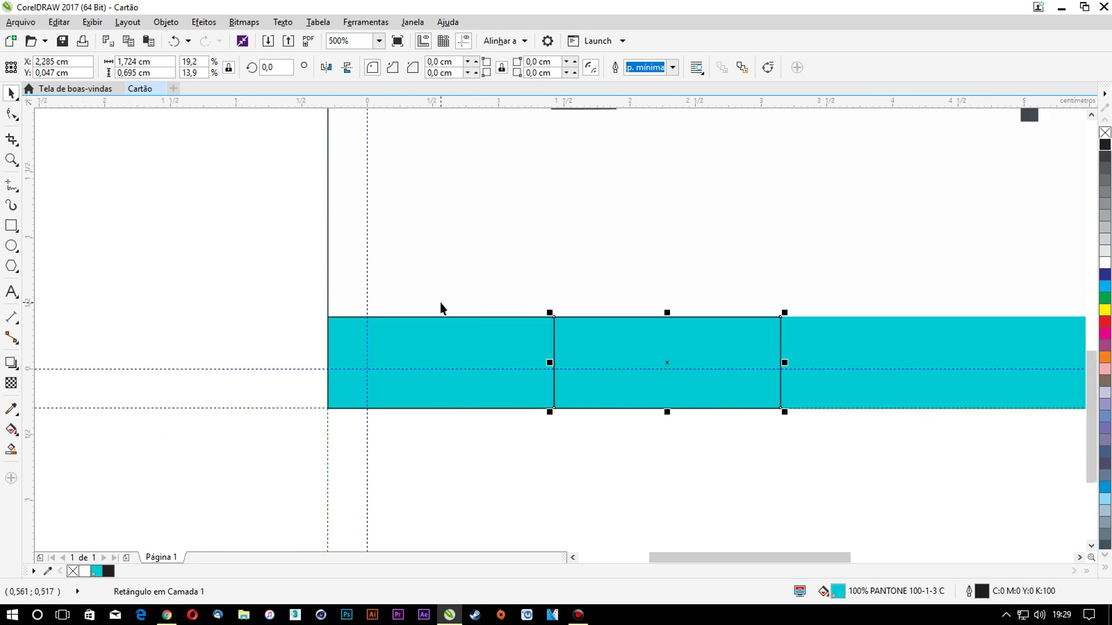
key(ctrl+d)
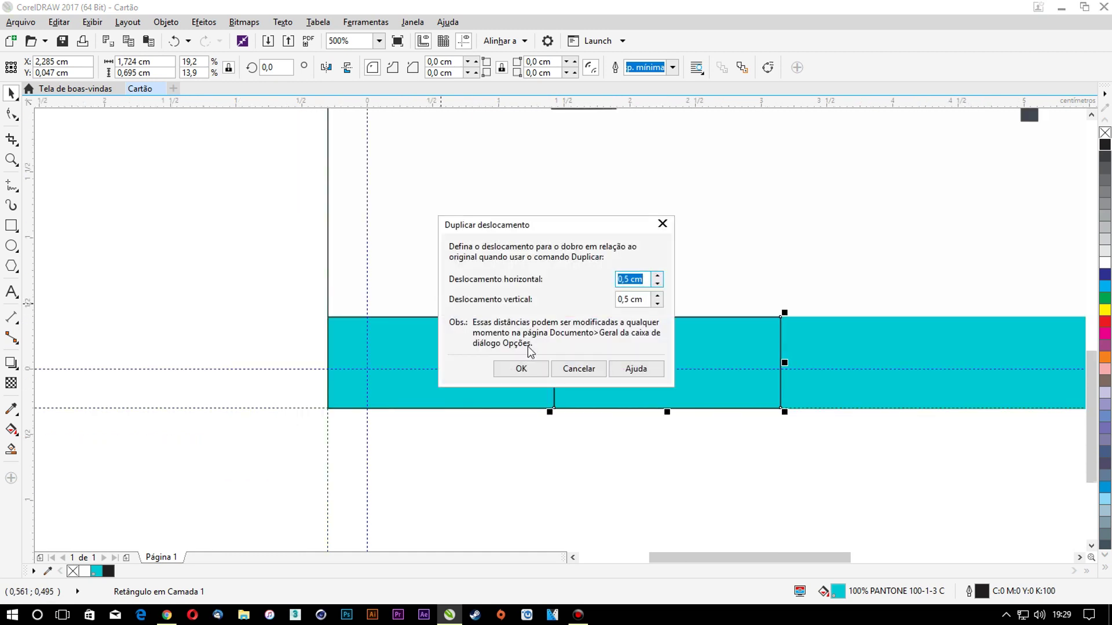
click(522, 369)
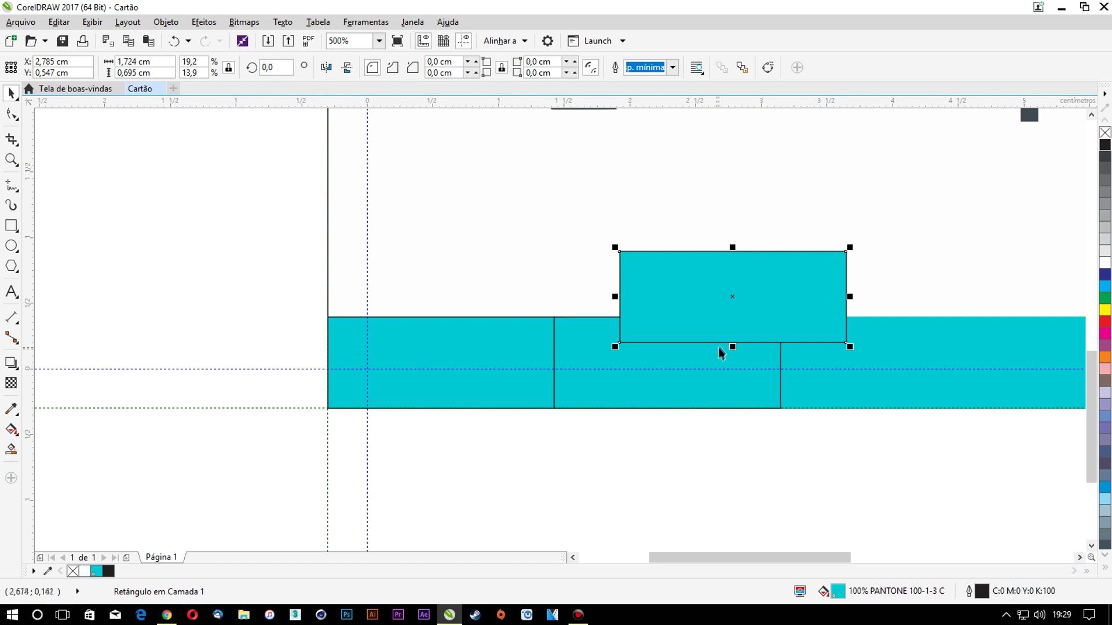
key(ctrl+z)
key(ctrl+z)
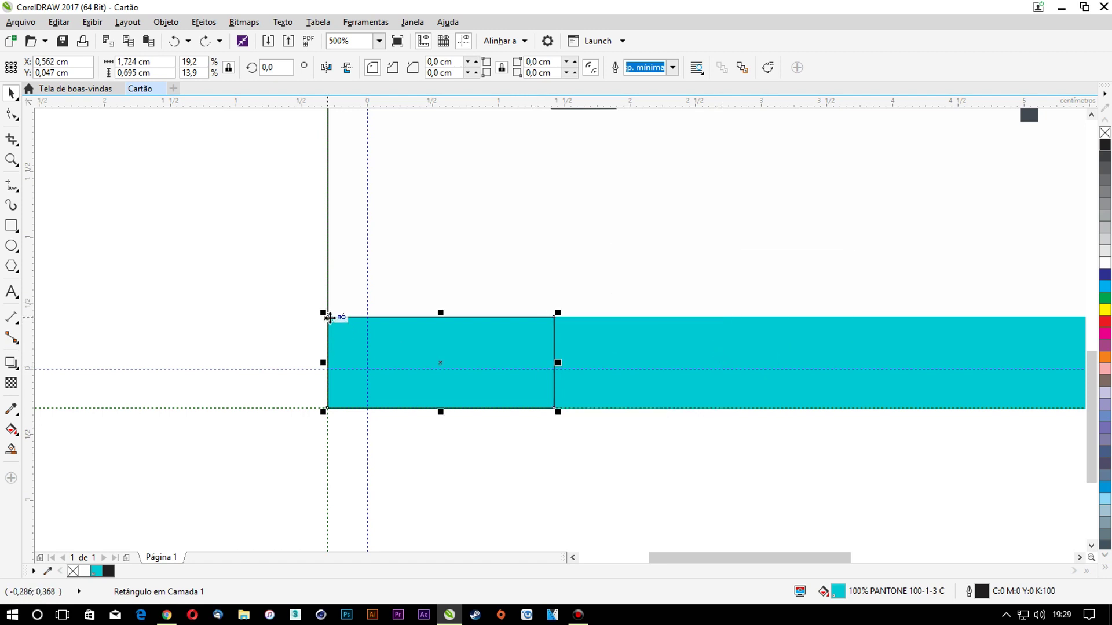
drag(329, 317, 553, 317)
key(ctrl+r)
scroll(406, 331, down, 2)
key(ctrl+r)
scroll(518, 354, up, 1)
key(ctrl+r)
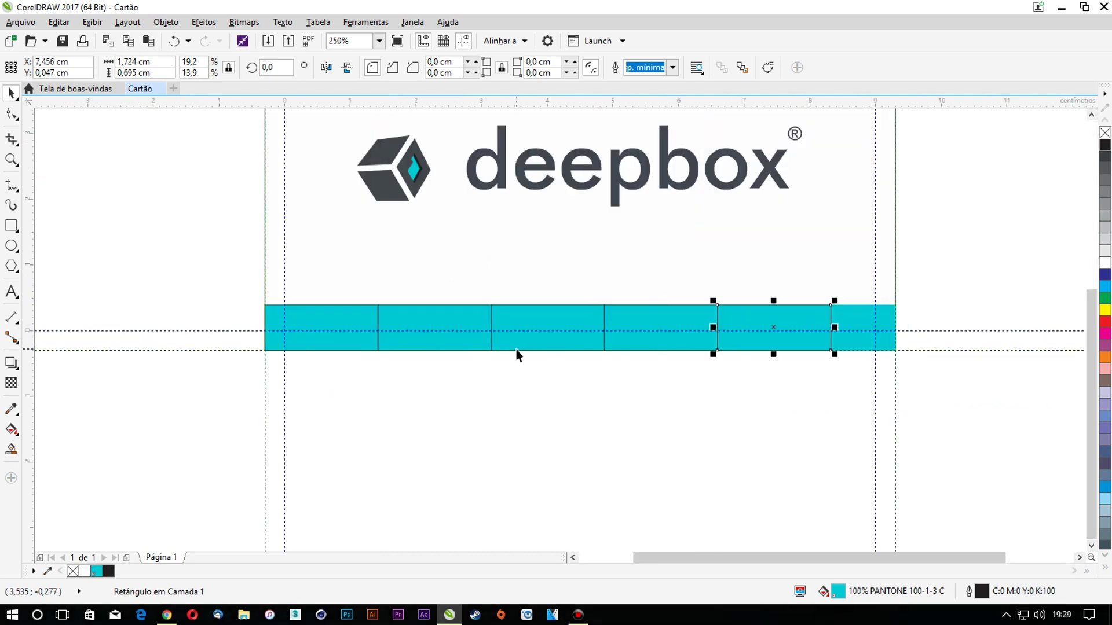
key(ctrl+r)
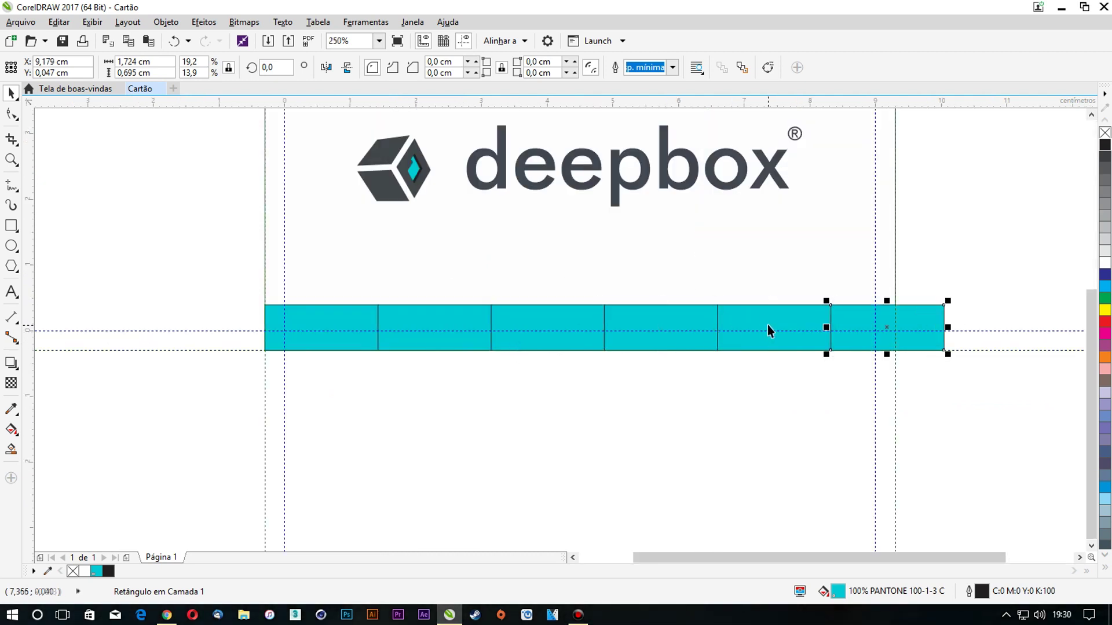
Select all six segments and scale them together to fit the 9.6 cm card width
shift+click(767, 325)
shift+click(677, 318)
shift+click(579, 318)
shift+click(469, 315)
shift+click(365, 315)
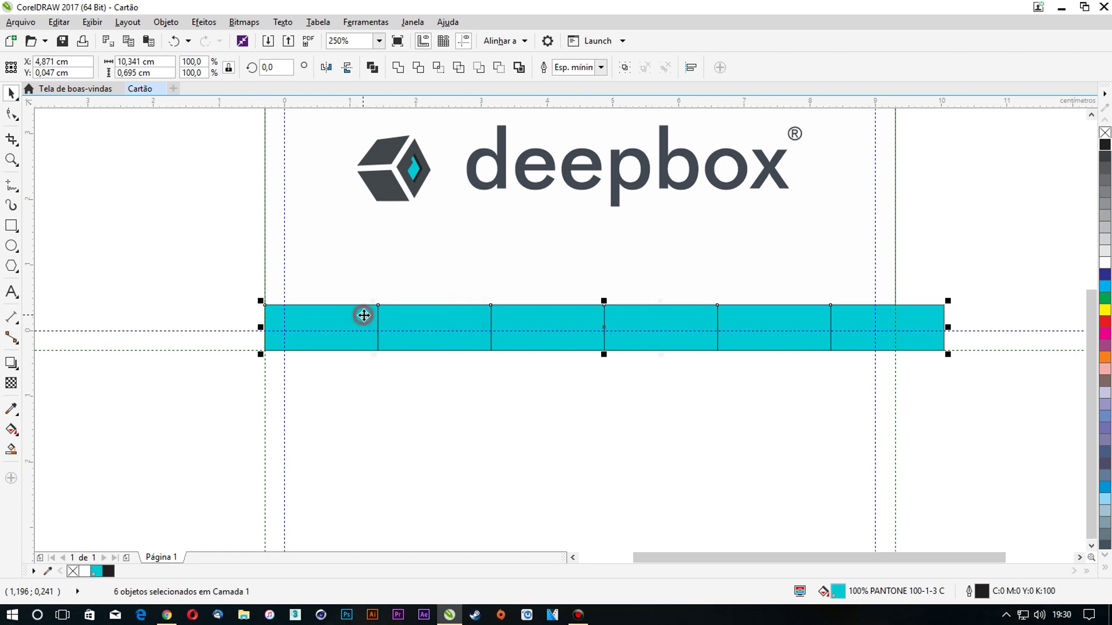
drag(949, 328, 896, 328)
click(515, 370)
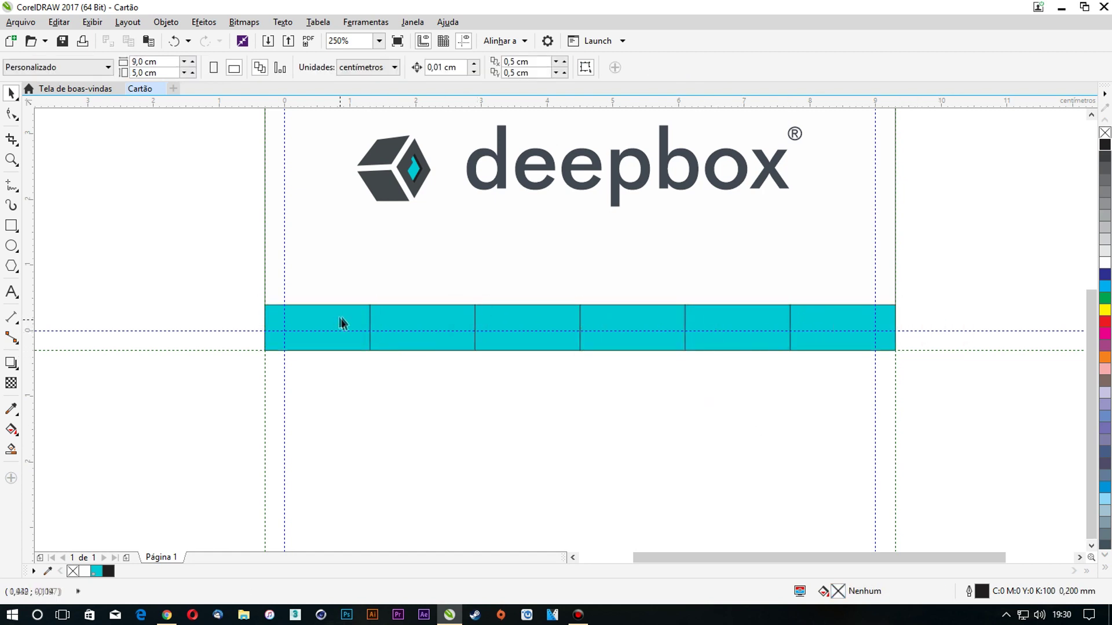
Select the five cyan rectangles and stretch them to span the full 9,6 cm bar
click(853, 319)
click(757, 322)
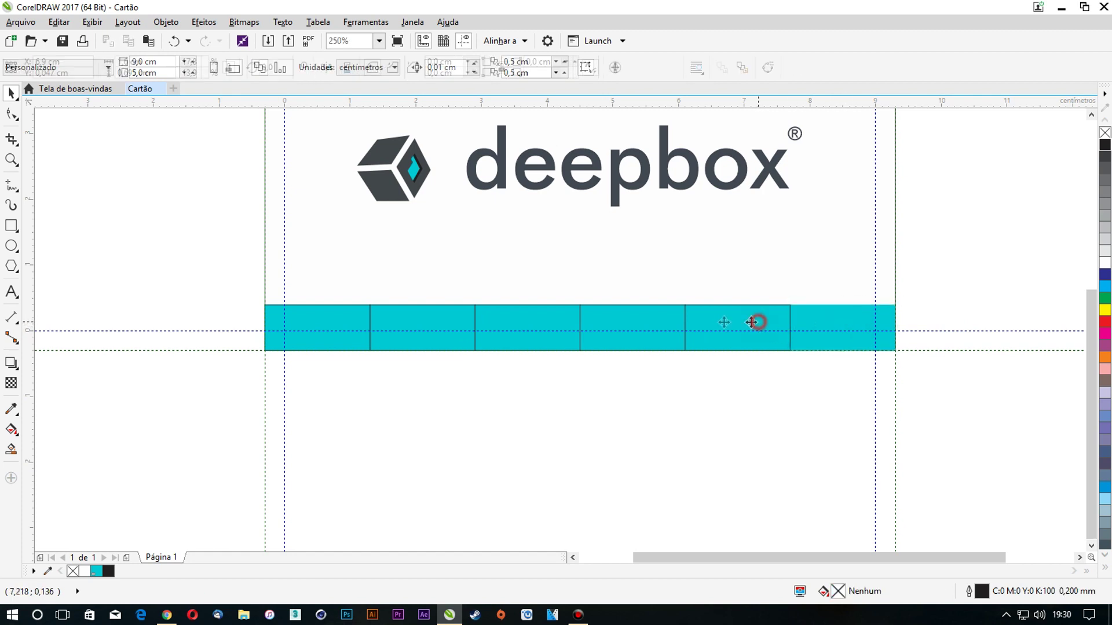
shift+click(630, 328)
shift+click(536, 320)
shift+click(461, 318)
shift+click(338, 320)
drag(793, 327, 906, 330)
Remove the black outlines from the band's rectangles so the strip looks seamless
click(864, 325)
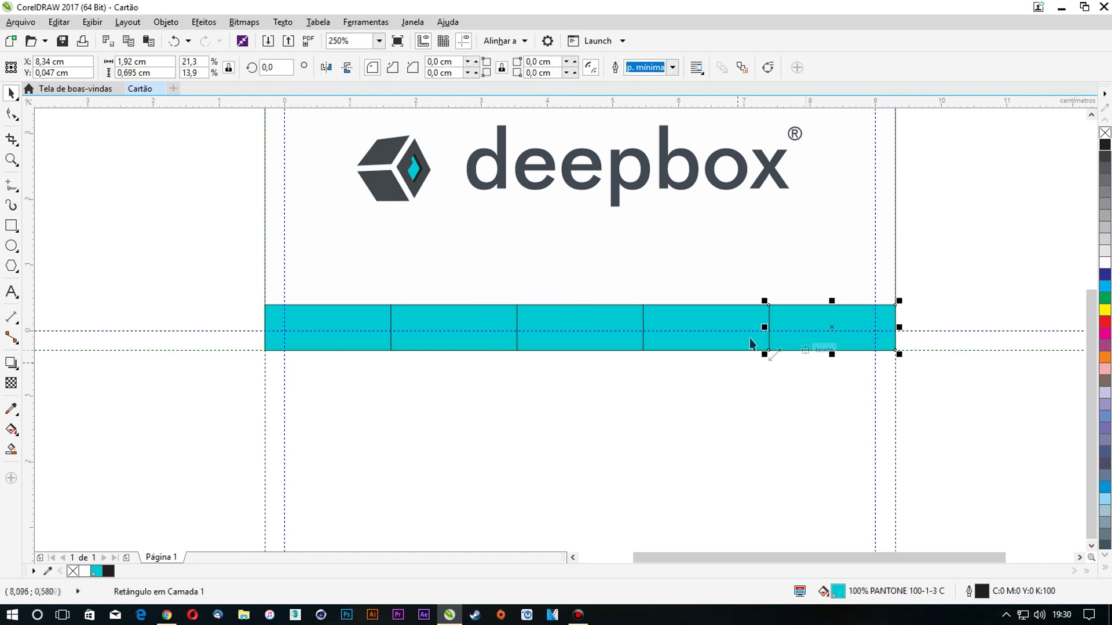
shift+click(688, 325)
shift+click(575, 318)
shift+click(454, 312)
shift+click(320, 303)
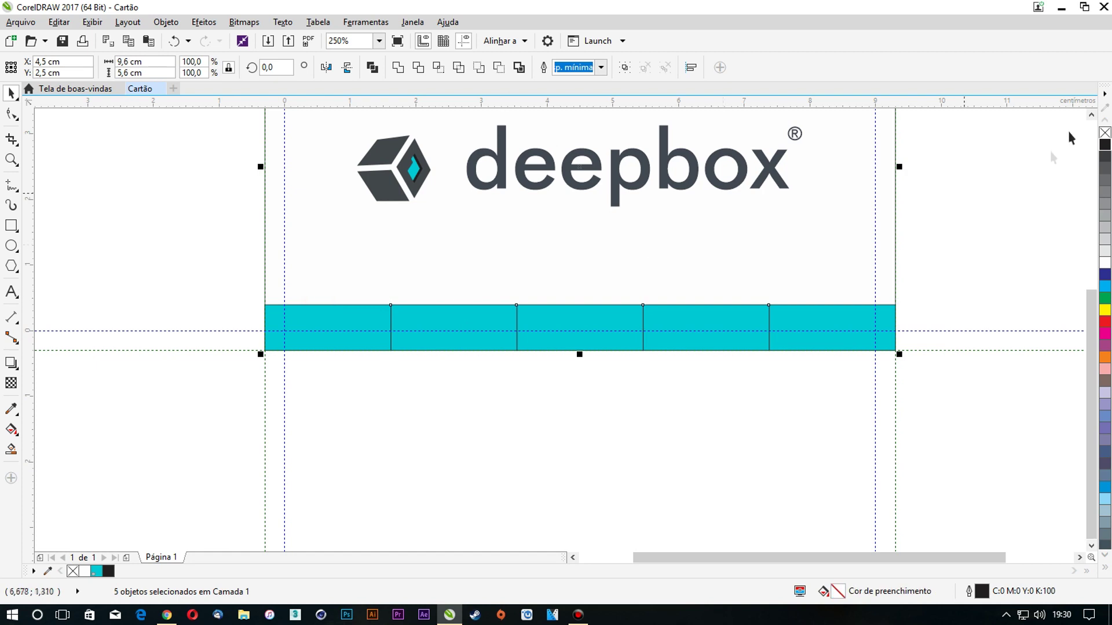
shift+click(506, 250)
shift+click(342, 310)
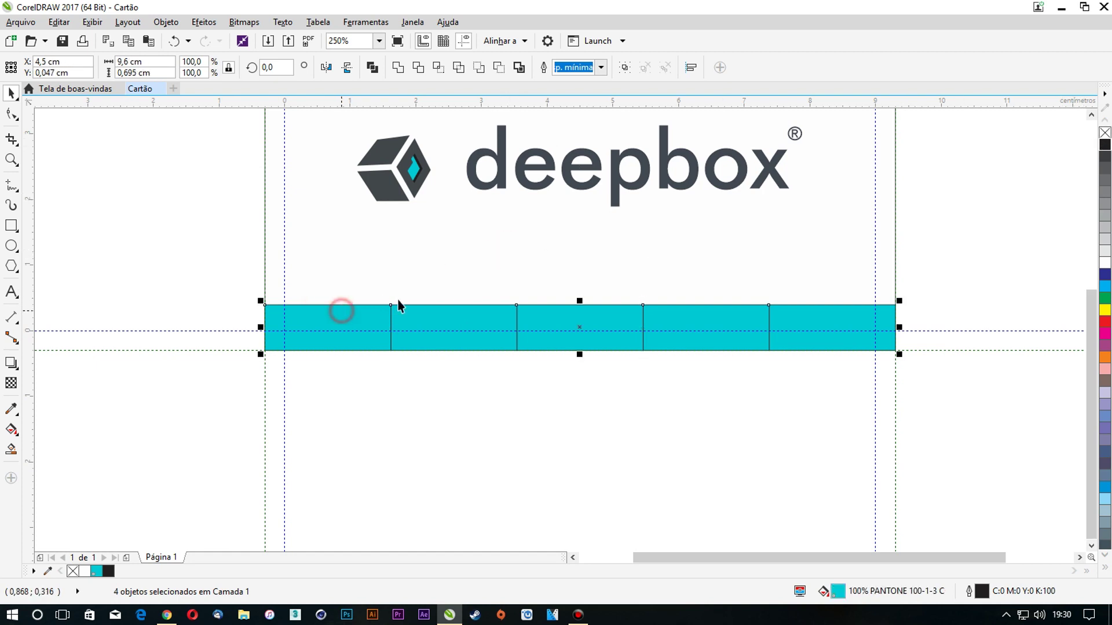
right_click(1105, 133)
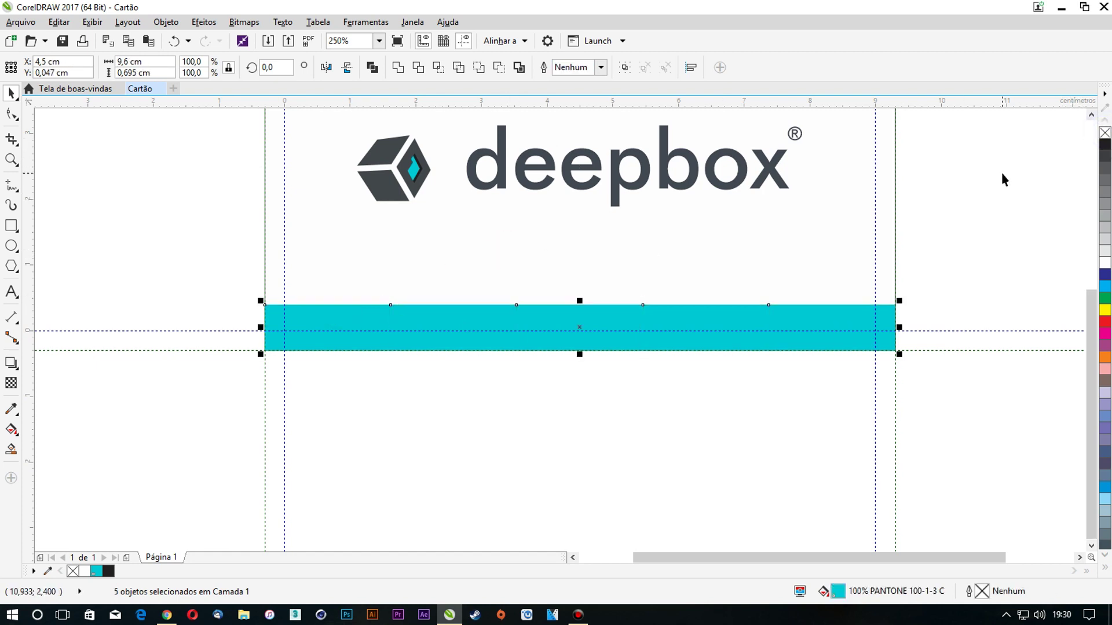
click(1002, 172)
click(344, 314)
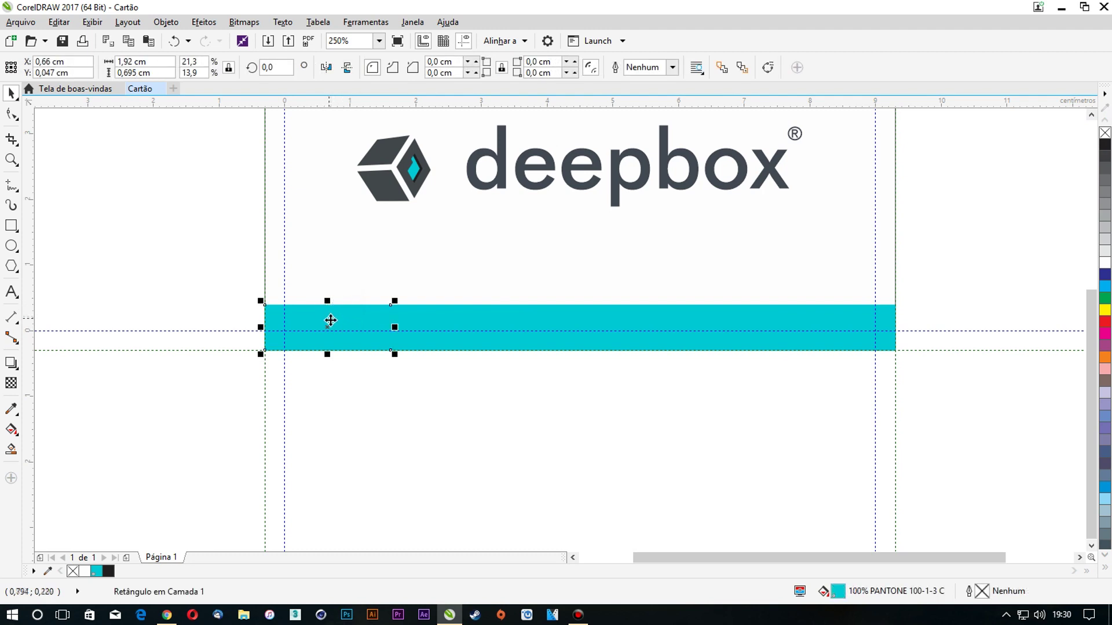
Fill the second and third bar rectangles with 90% and 80% cyan tints
click(95, 574)
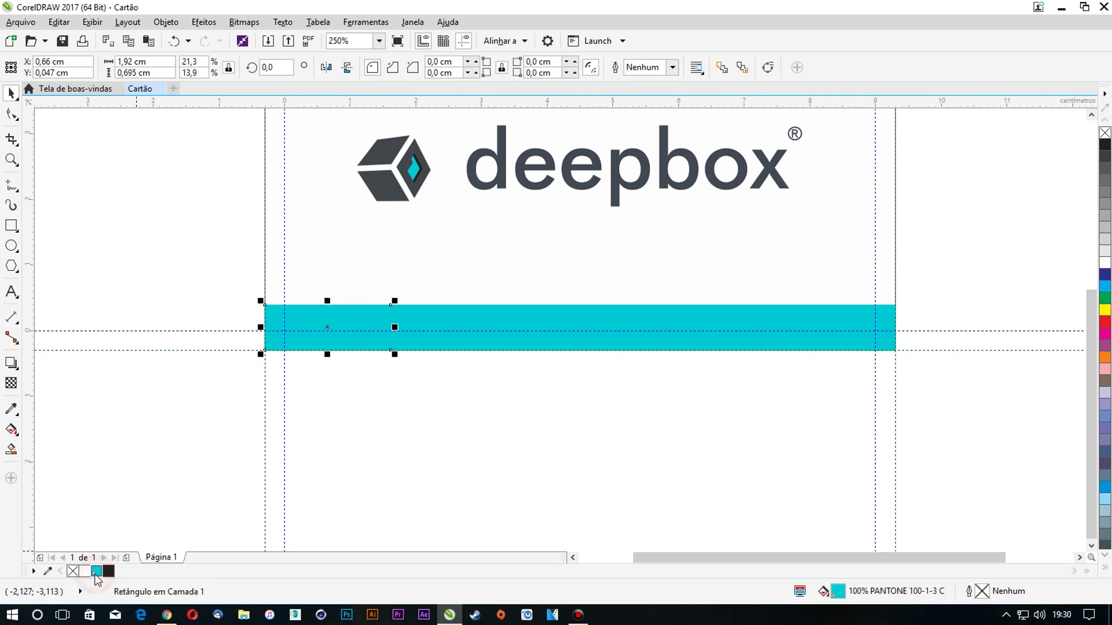
click(416, 319)
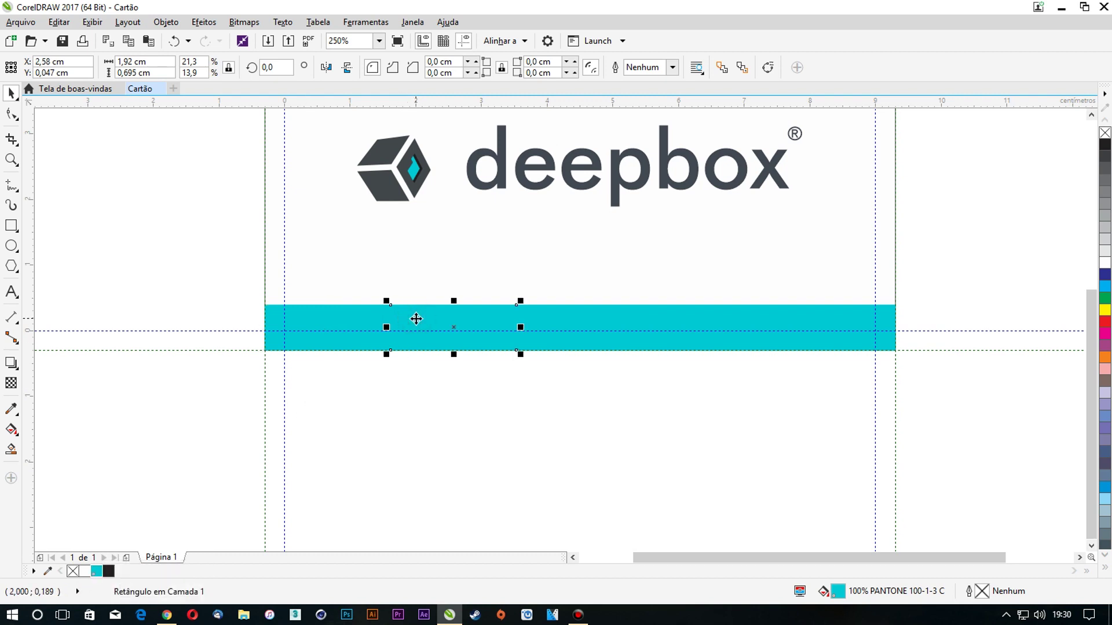
click(97, 573)
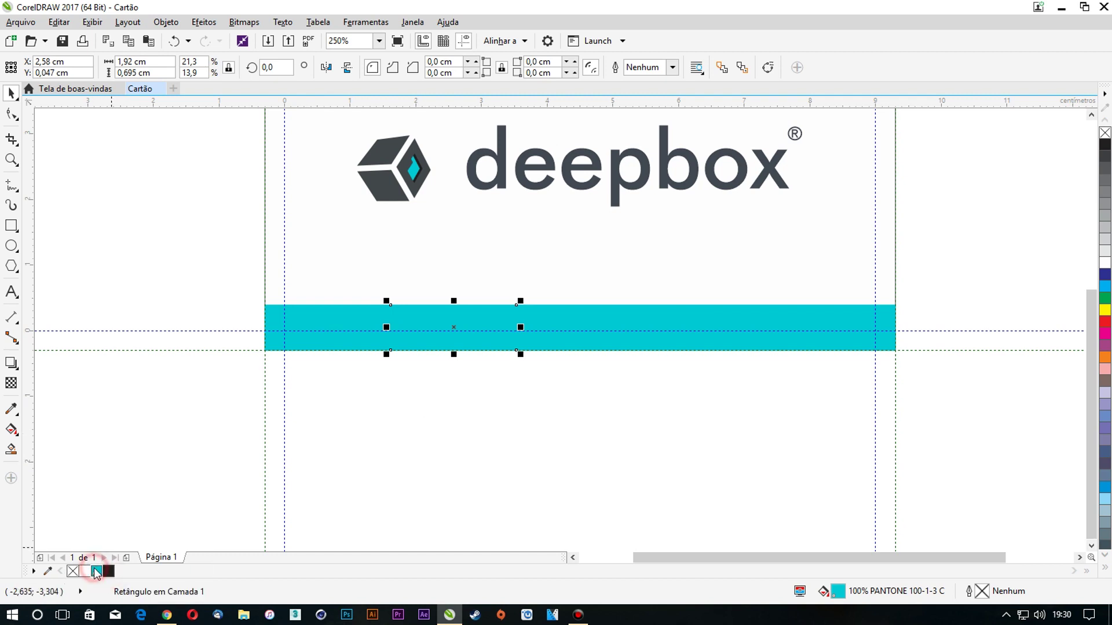
click(96, 573)
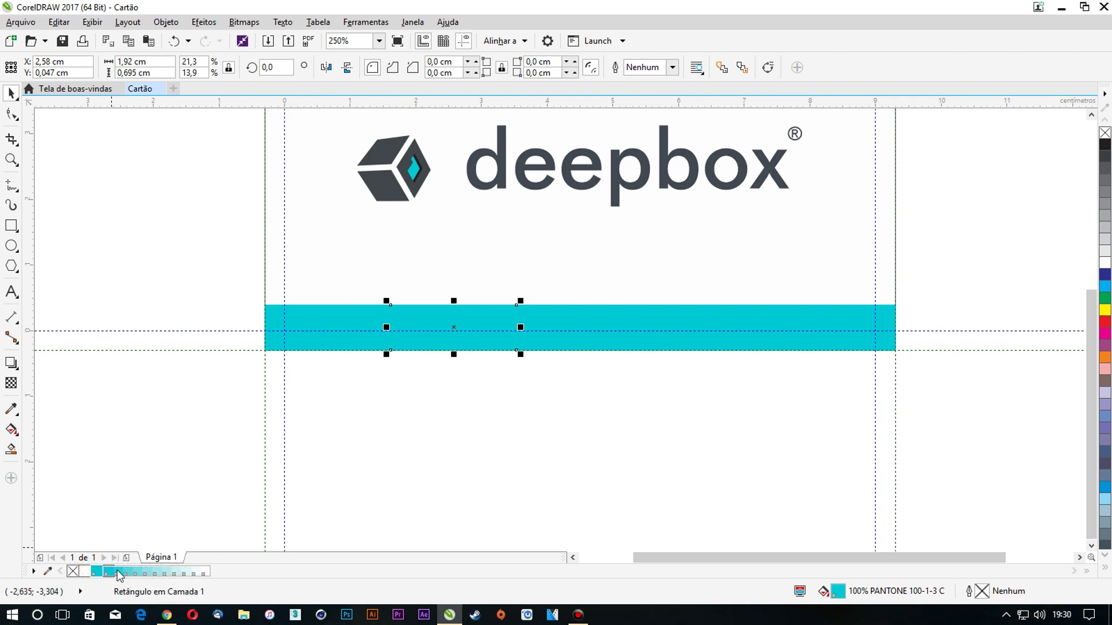
click(113, 573)
click(298, 467)
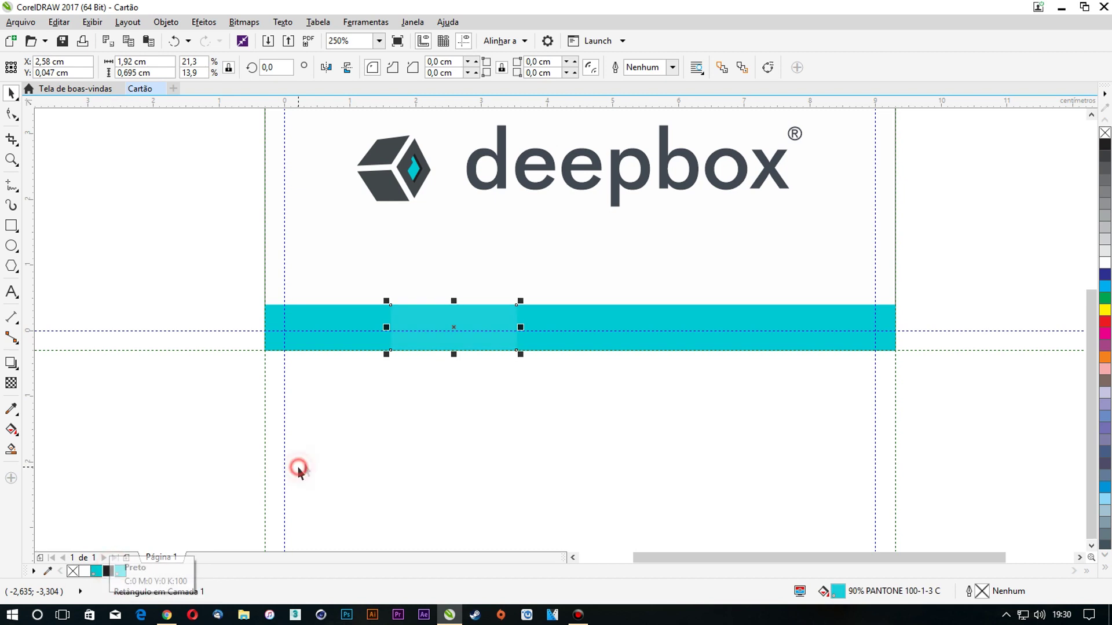
scroll(427, 332, up, 1)
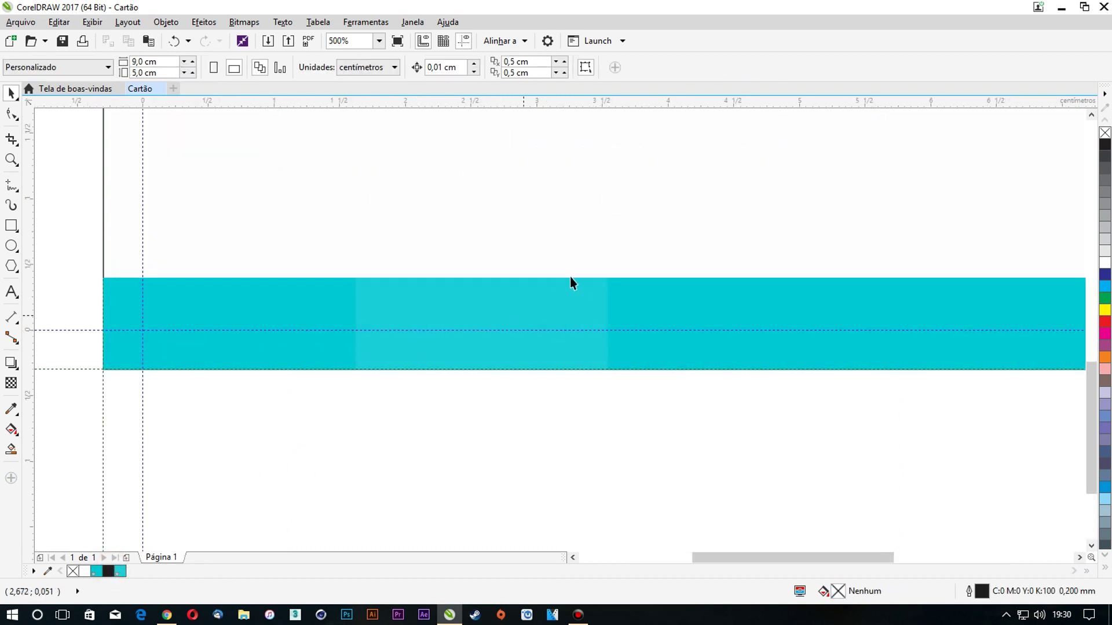
click(671, 295)
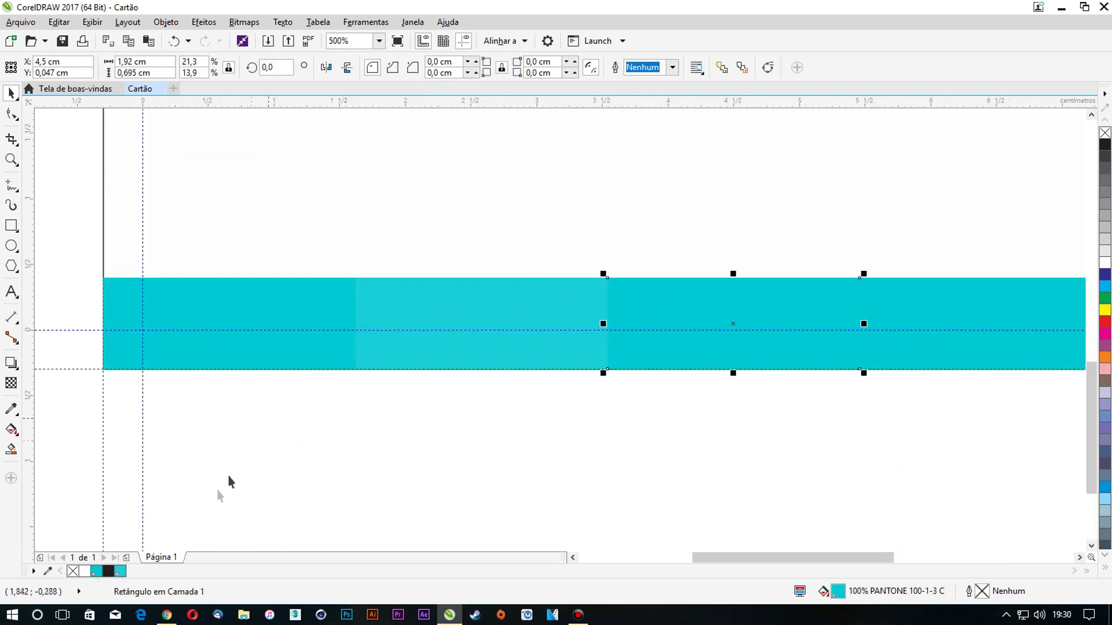
click(101, 572)
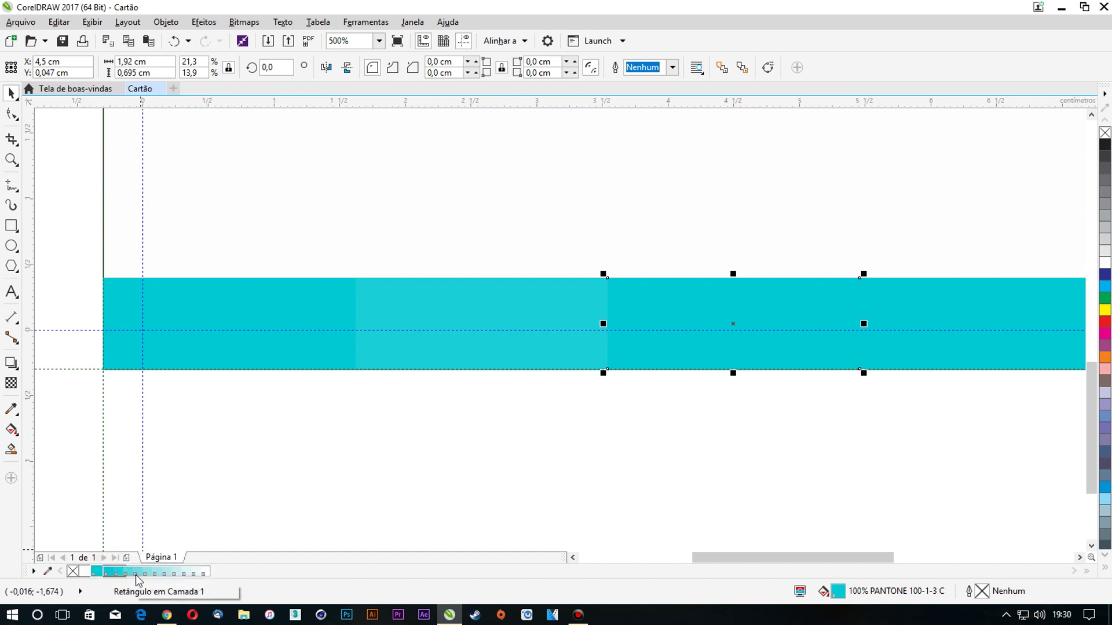
click(137, 575)
Fill the fourth rectangle with 70% cyan and the rightmost with a lighter cyan tint
click(924, 311)
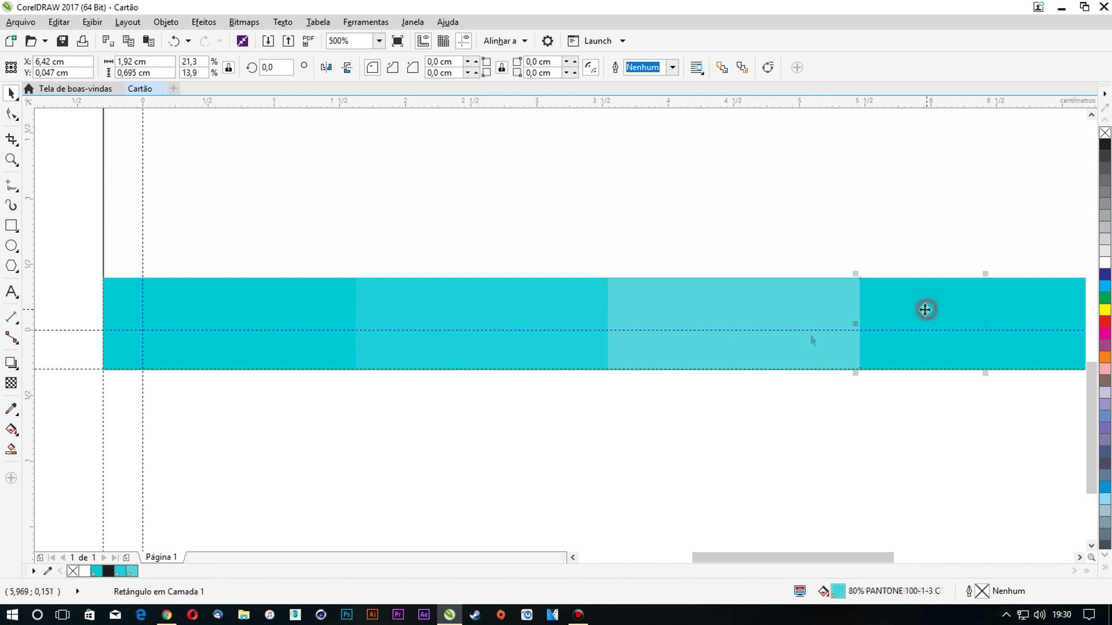
click(102, 572)
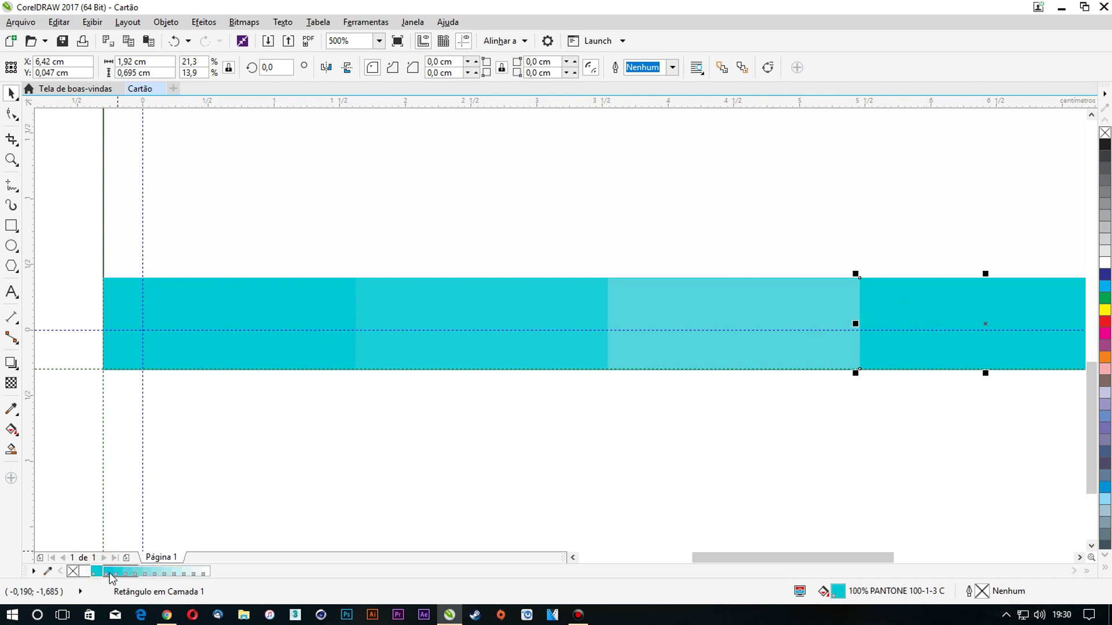
click(139, 574)
scroll(174, 497, down, 3)
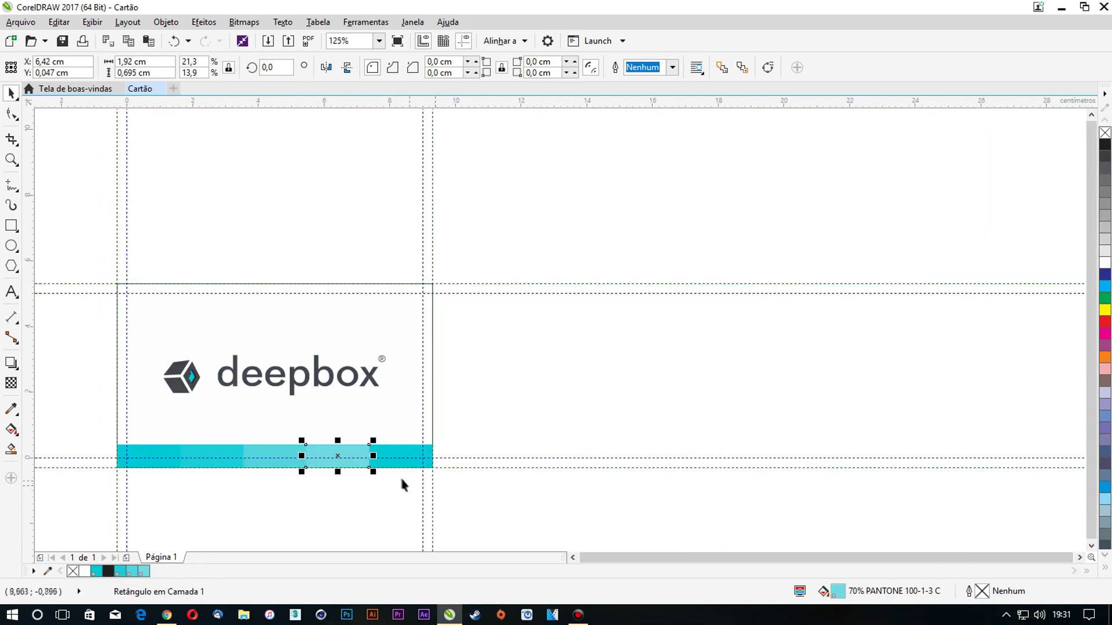
scroll(400, 458, up, 2)
click(392, 431)
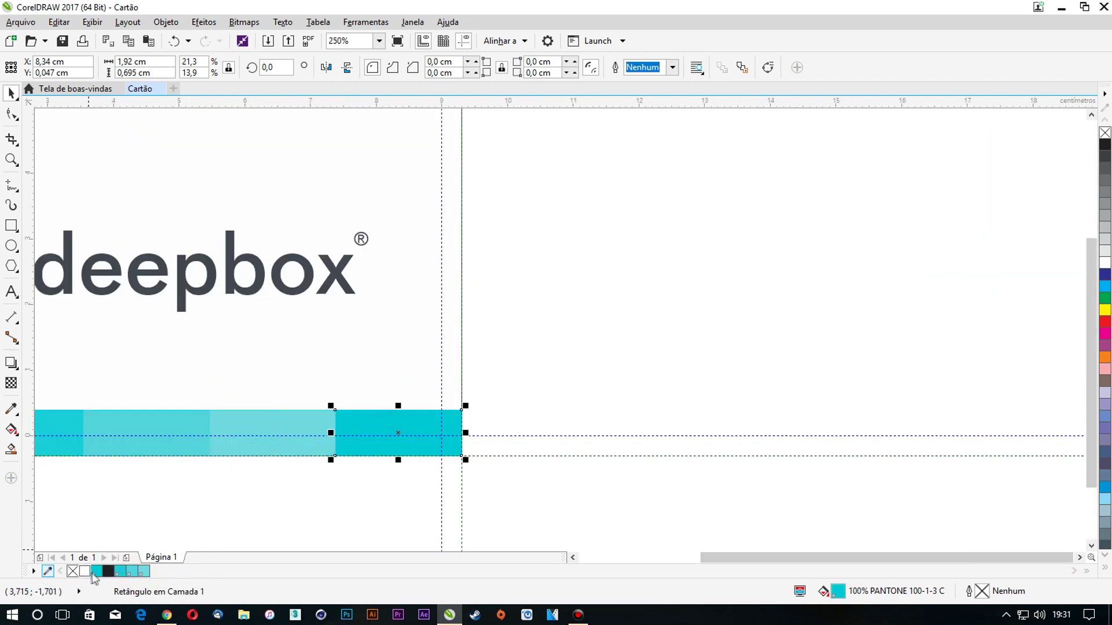
drag(102, 575, 115, 577)
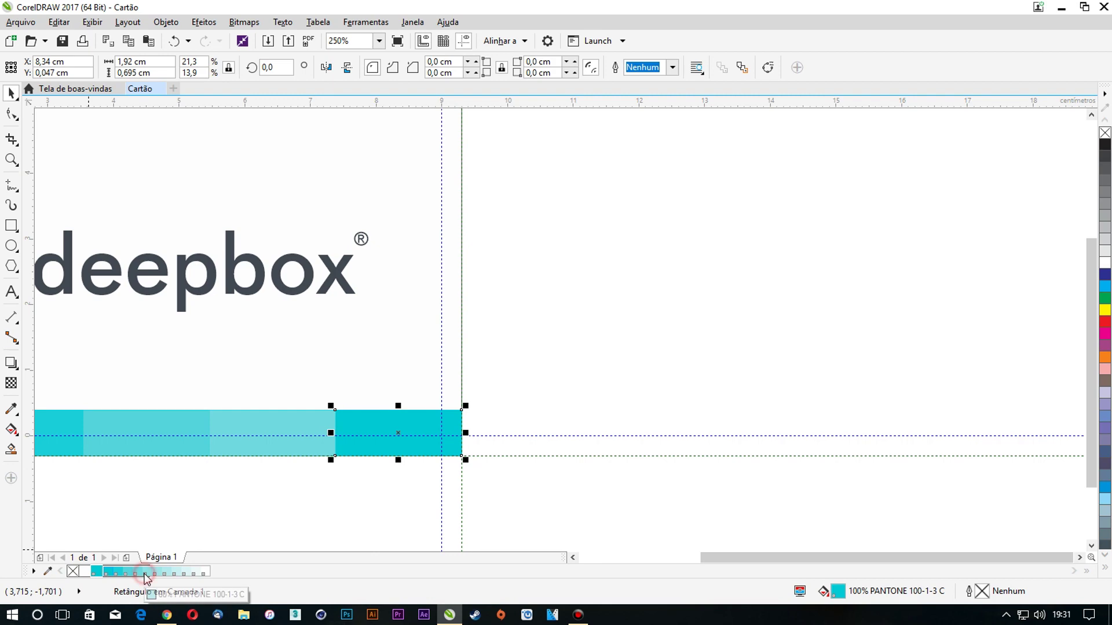
drag(146, 579, 146, 578)
click(278, 521)
Marquee-select the rectangles of the cyan bar
scroll(654, 494, down, 1)
drag(638, 510, 221, 422)
scroll(367, 441, up, 2)
scroll(366, 430, down, 1)
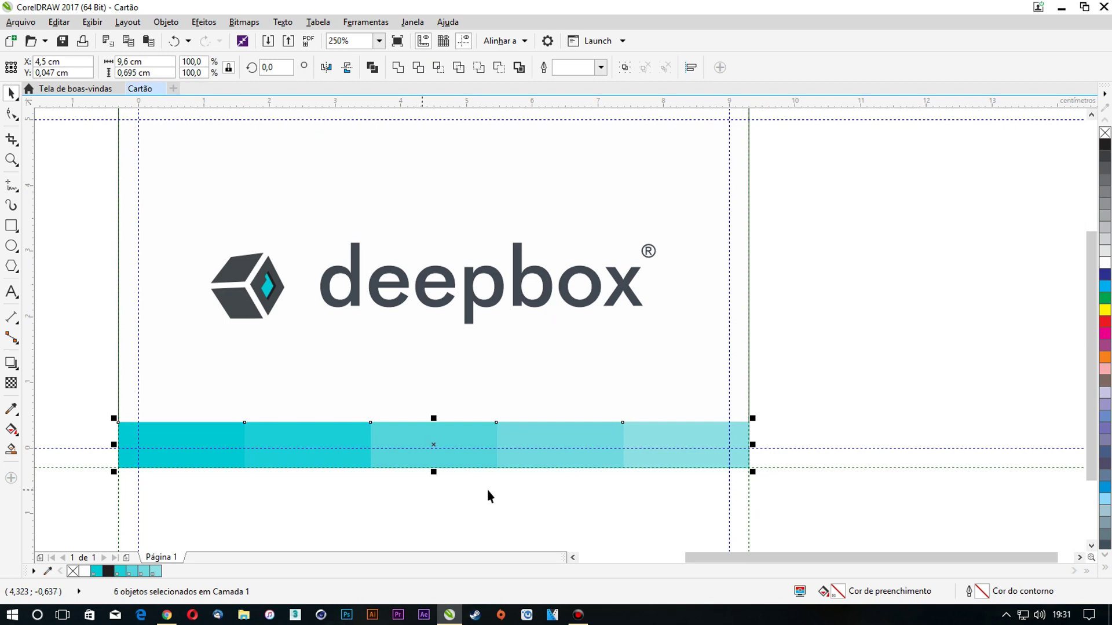
click(808, 495)
drag(880, 509, 304, 436)
drag(111, 394, 67, 376)
Select all five tinted rectangles and group them with Agrupar
click(670, 427)
shift+click(568, 429)
shift+click(448, 429)
shift+click(316, 429)
shift+click(194, 429)
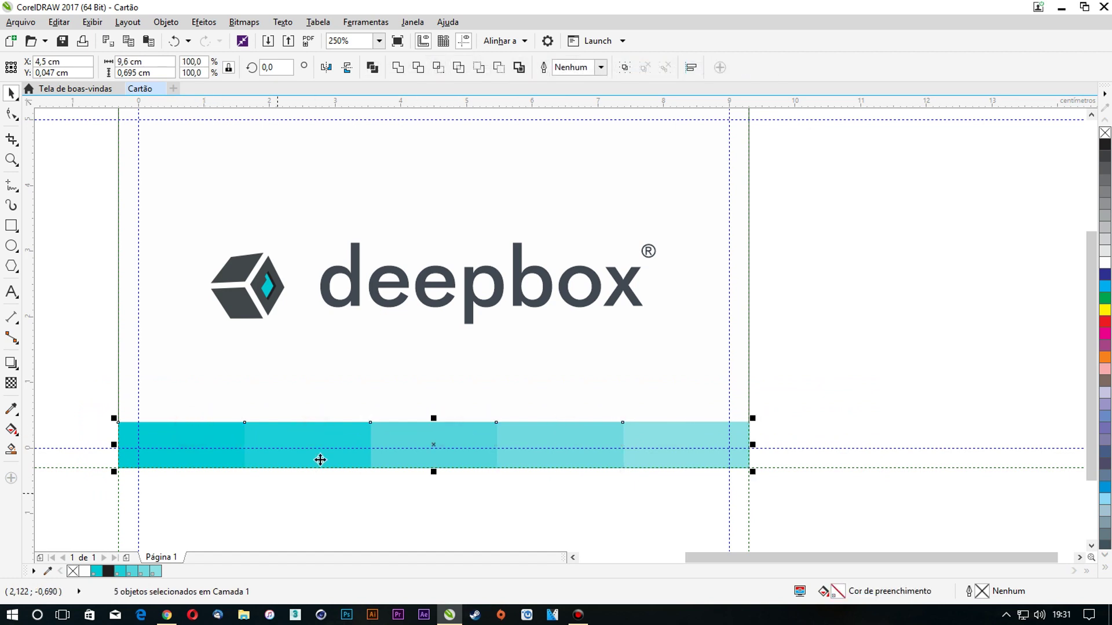
key(ctrl+g)
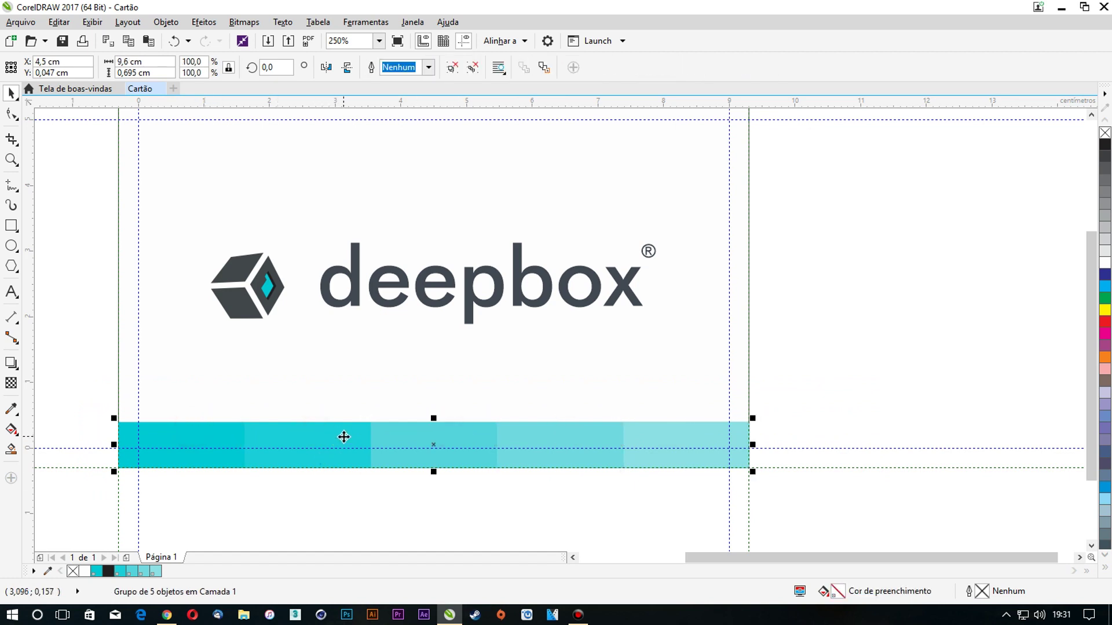
key(ctrl+z)
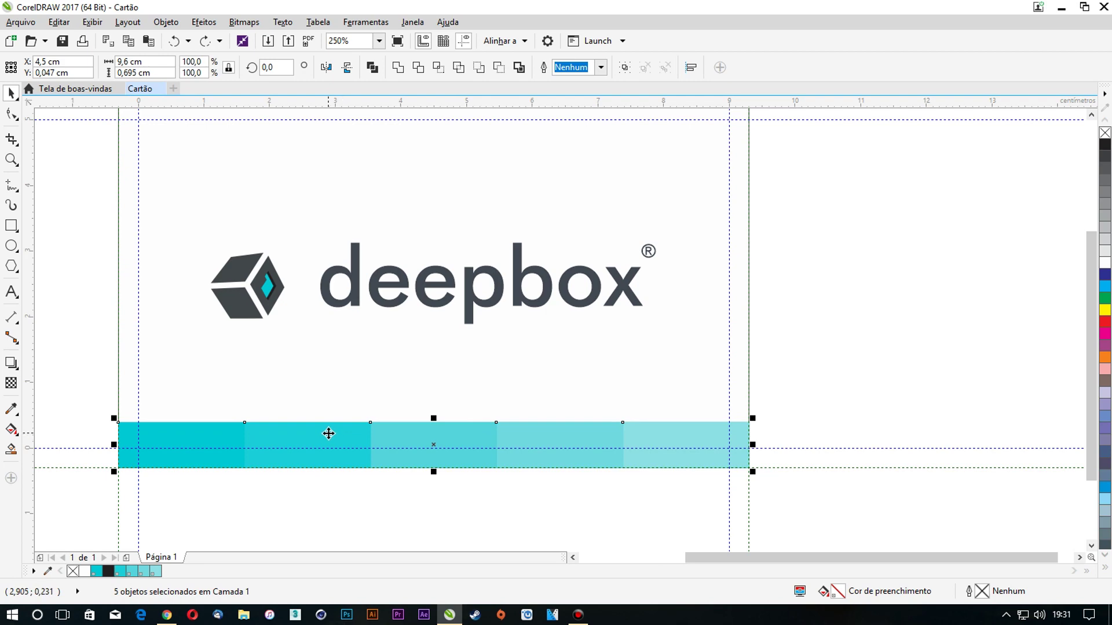
right_click(328, 433)
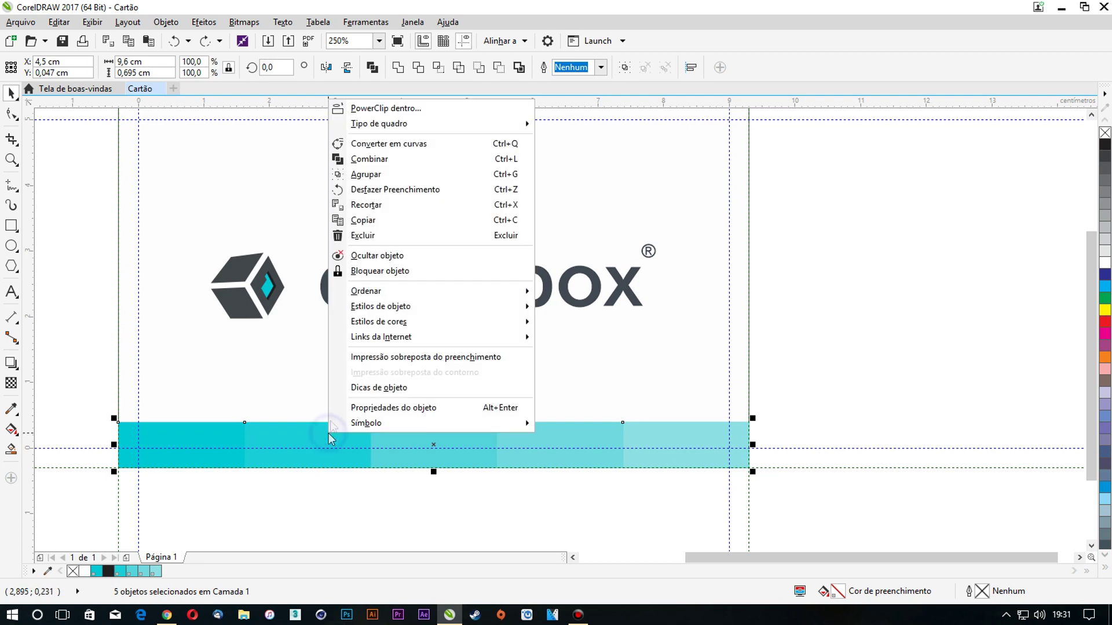
click(368, 176)
click(805, 364)
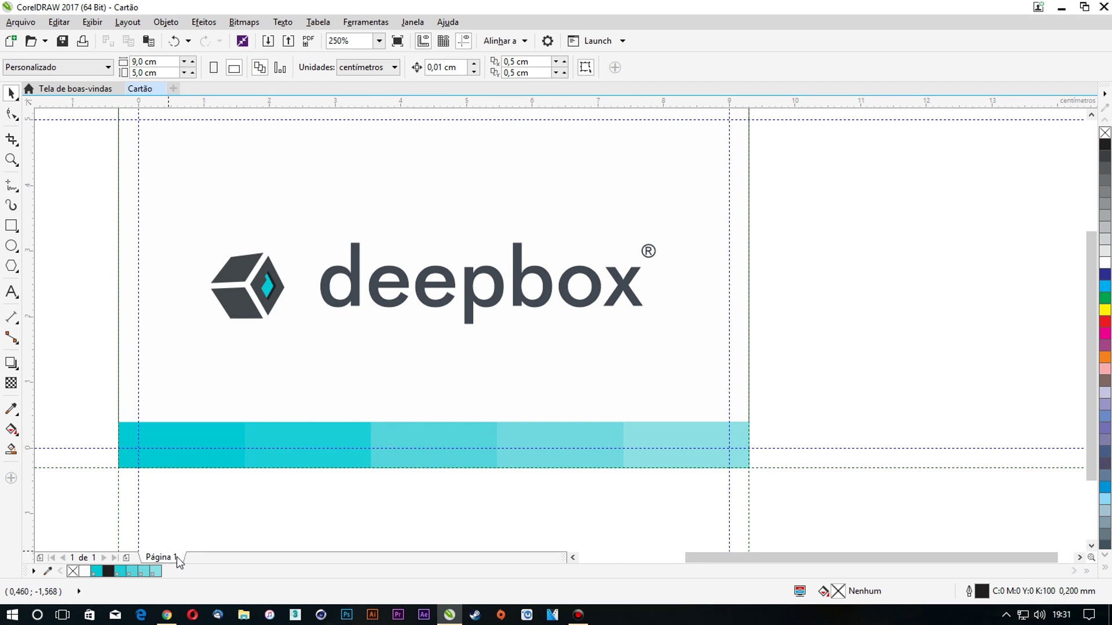
Rename the first page to Frente
right_click(180, 562)
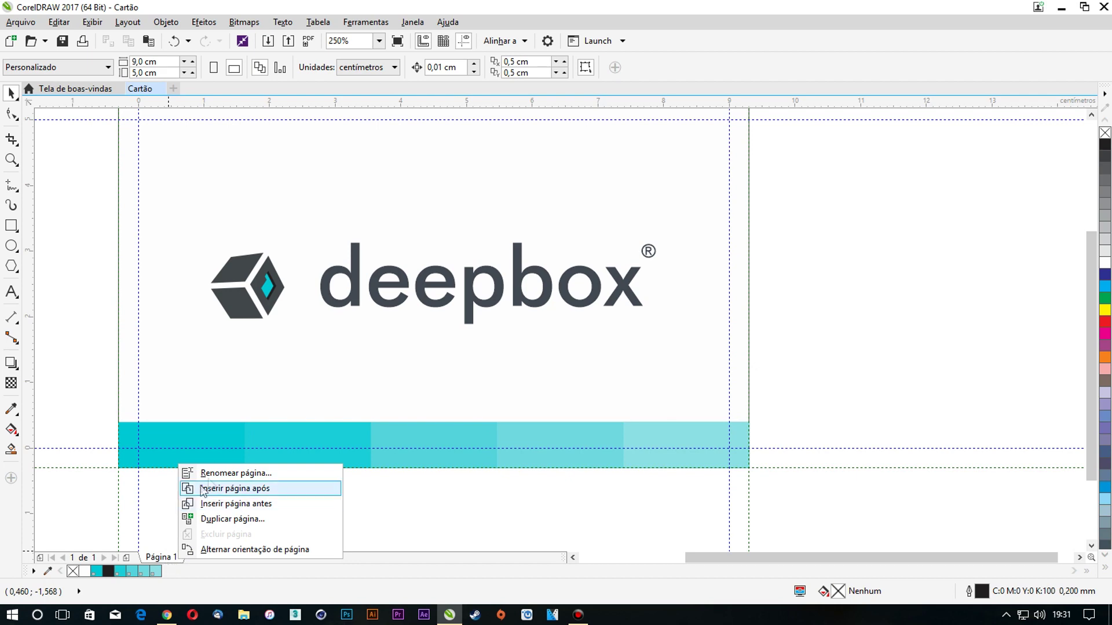
click(209, 472)
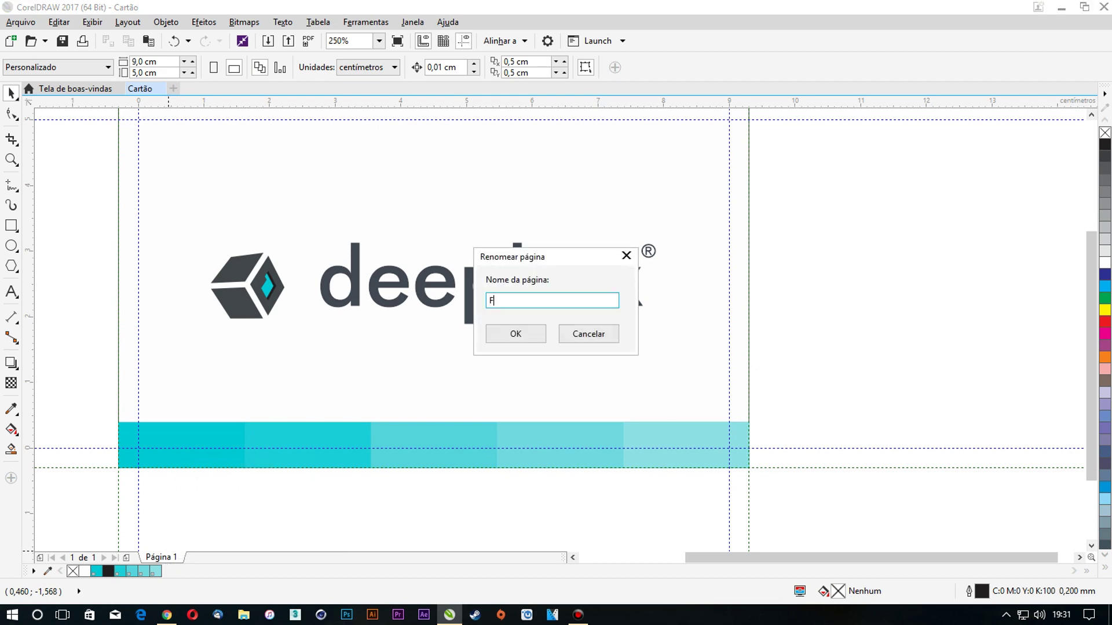
text(Frente)
key(Return)
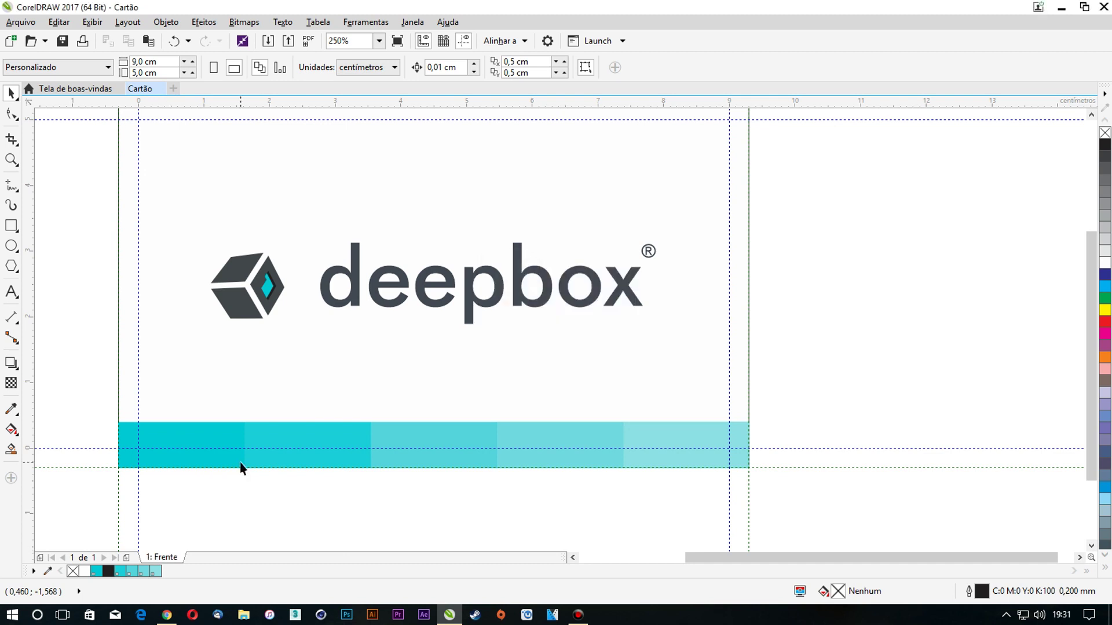
Duplicate the Frente page with its layers and contents, naming the copy Verso
right_click(163, 559)
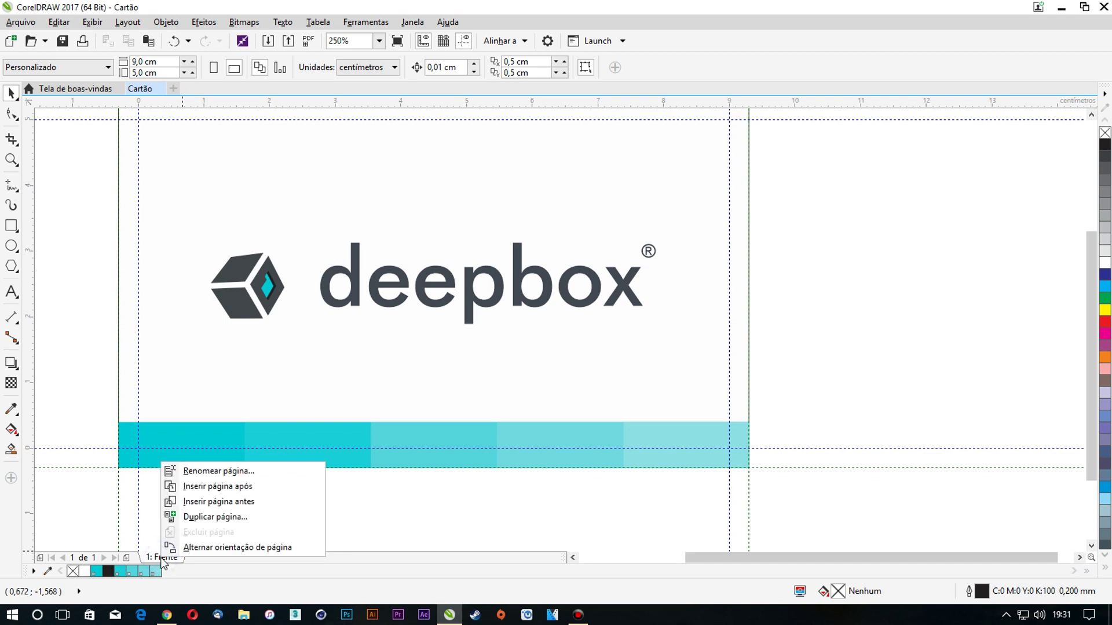
click(203, 516)
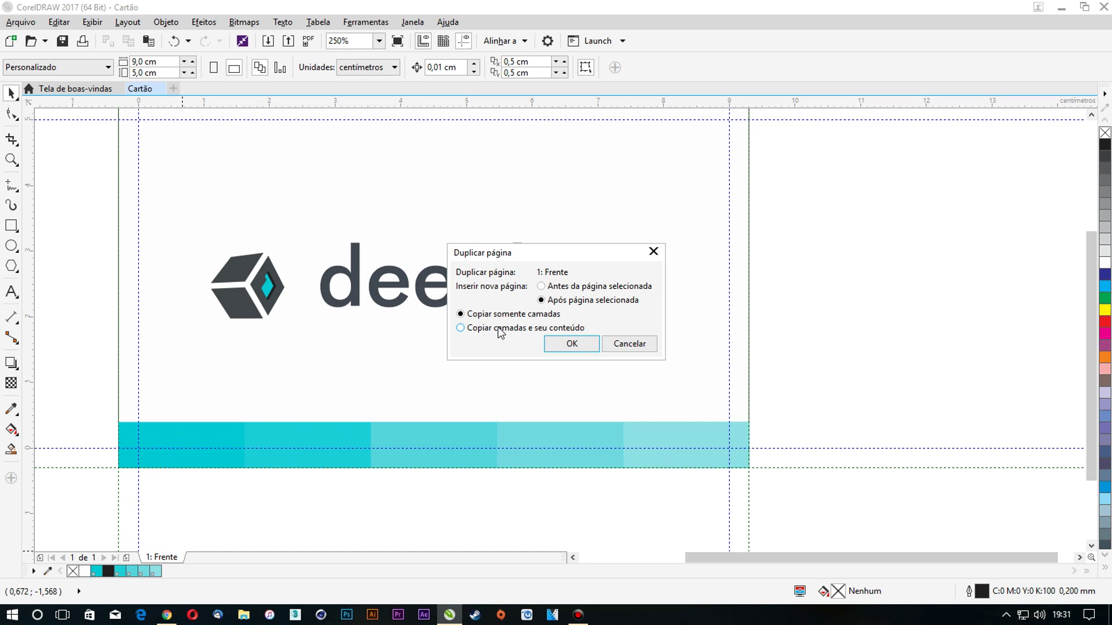
click(542, 329)
click(566, 344)
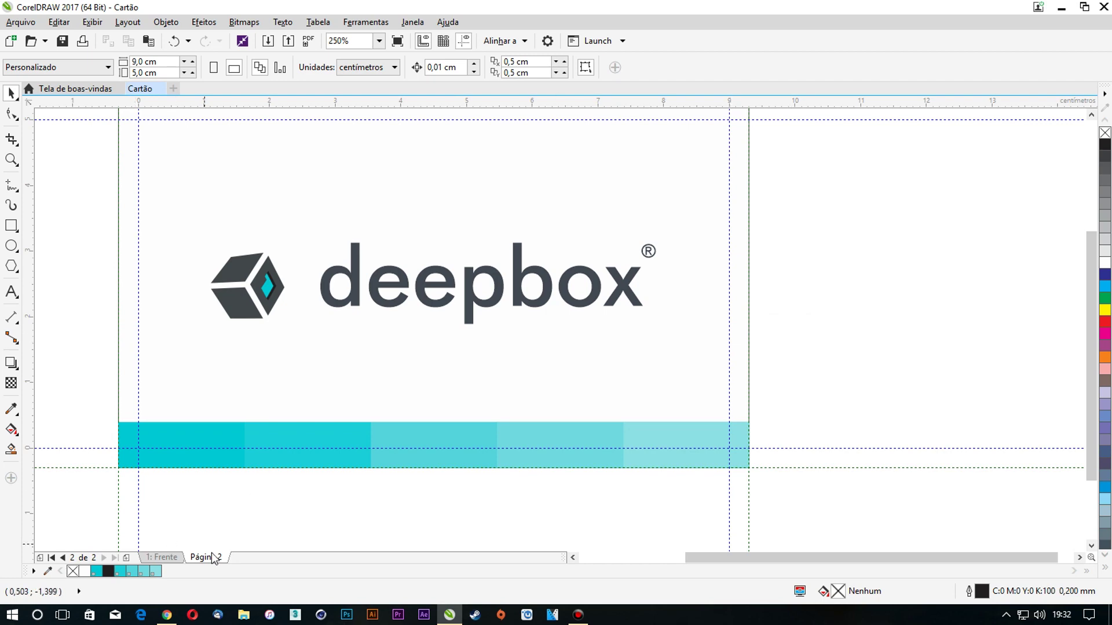
right_click(214, 560)
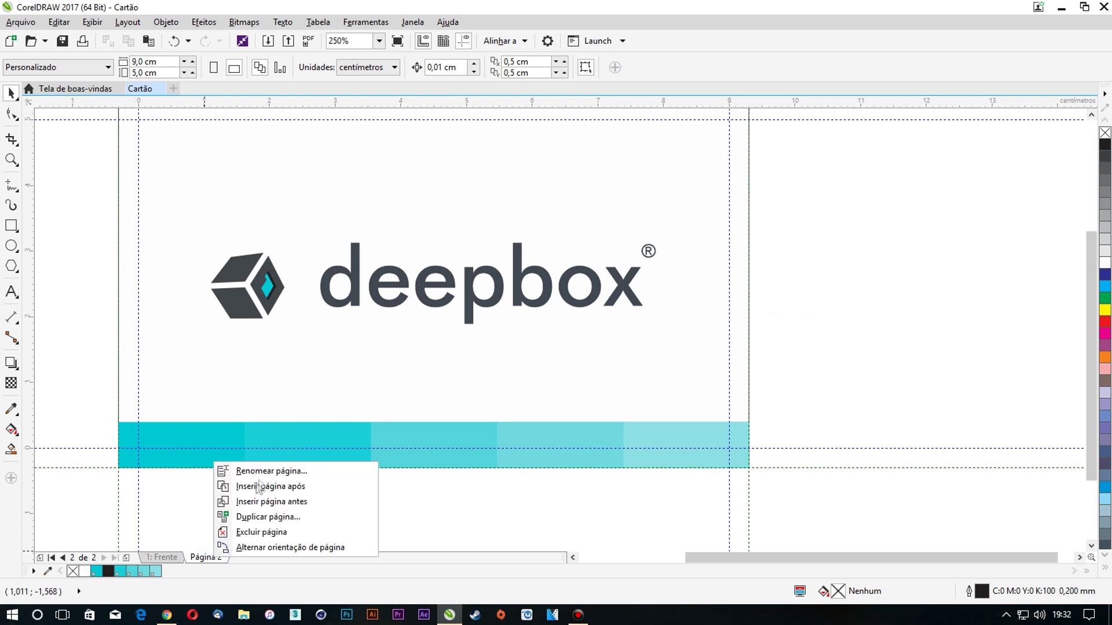
click(255, 467)
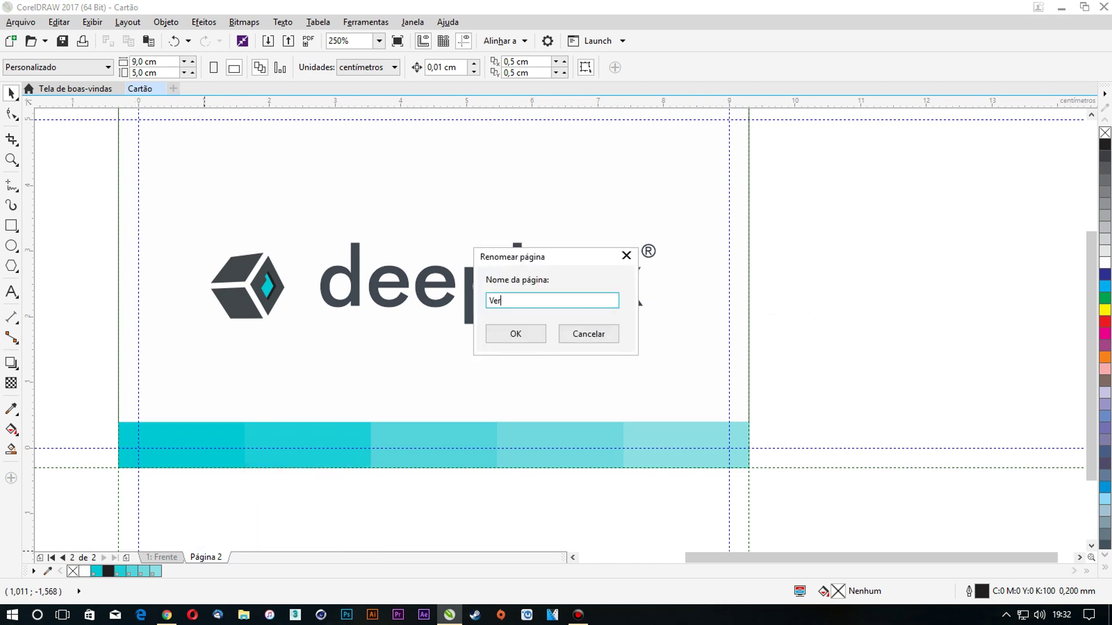
key(Return)
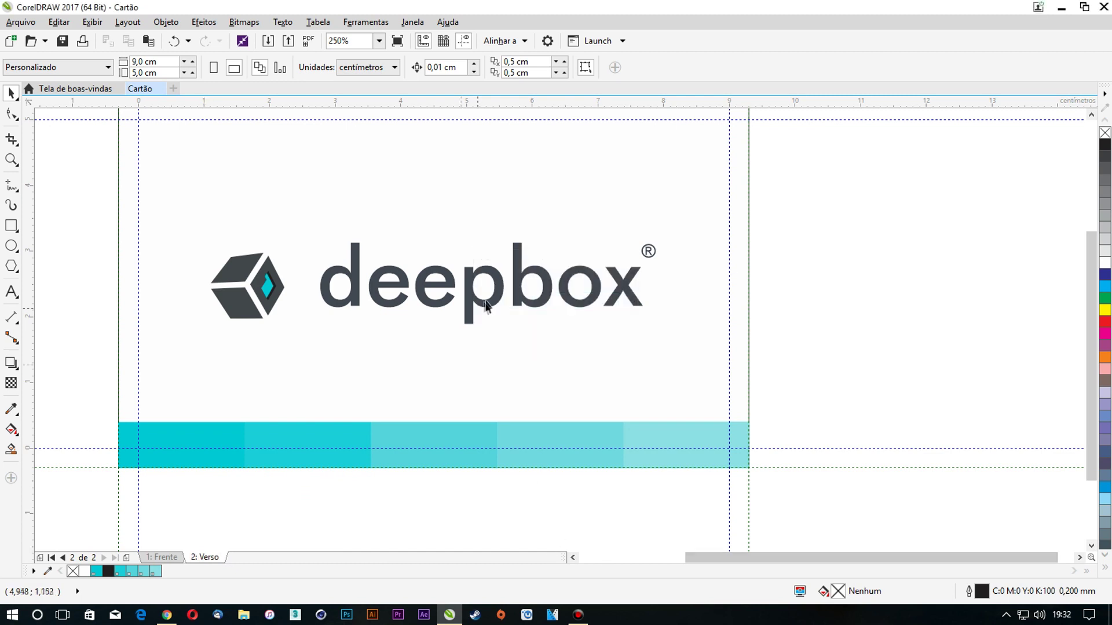
Delete the deepbox logo from Verso and fill its background rectangle black
click(492, 302)
key(Delete)
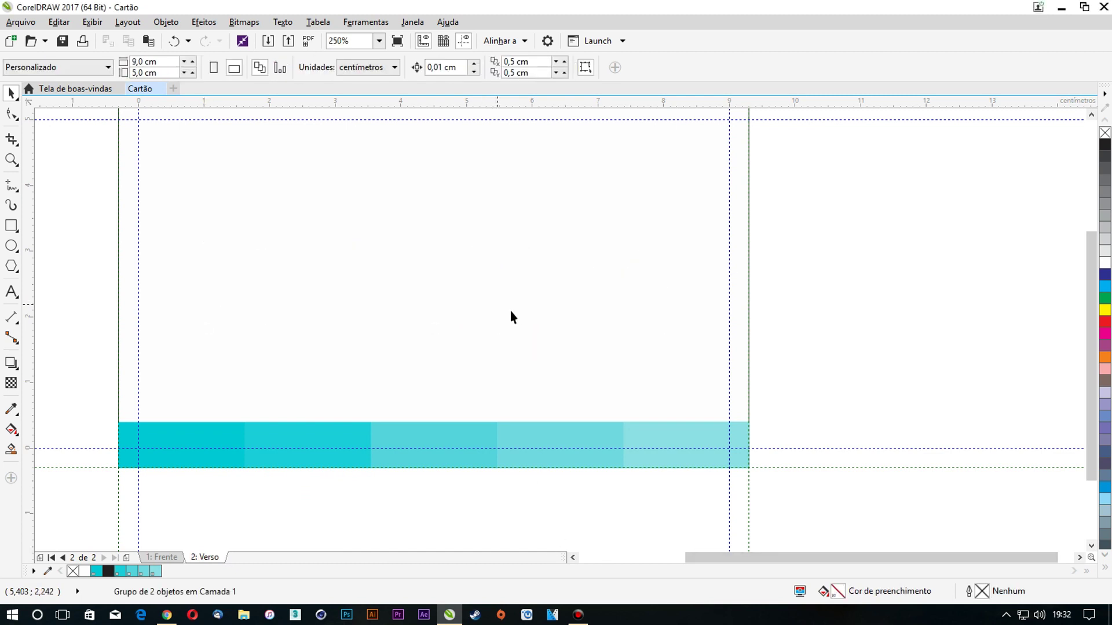
click(531, 290)
click(1105, 144)
click(921, 236)
drag(829, 494, 82, 376)
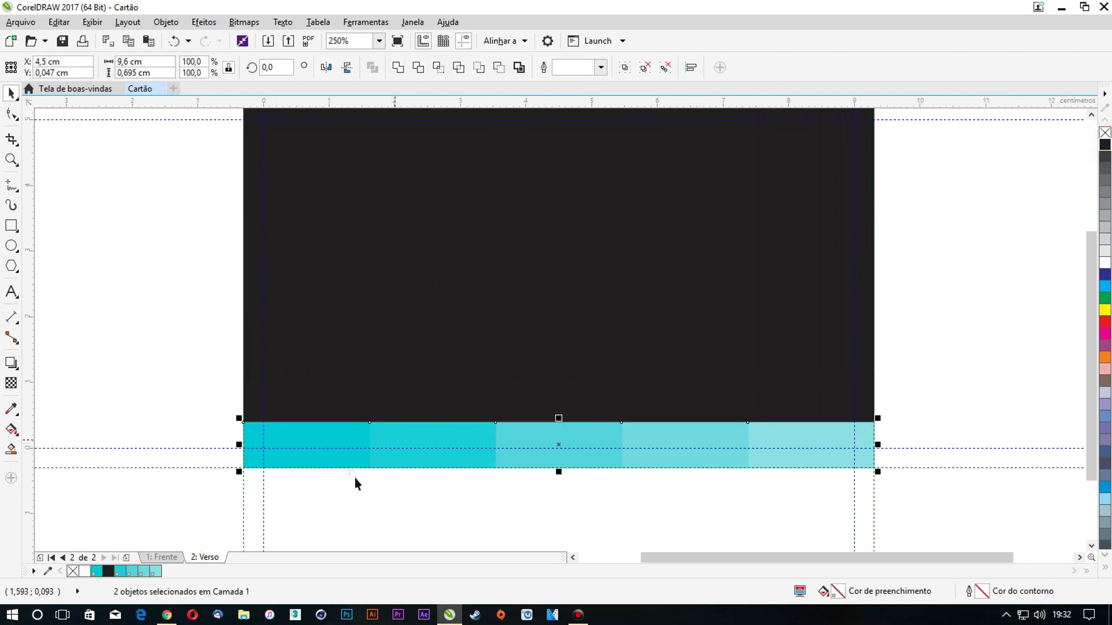
click(167, 512)
click(162, 557)
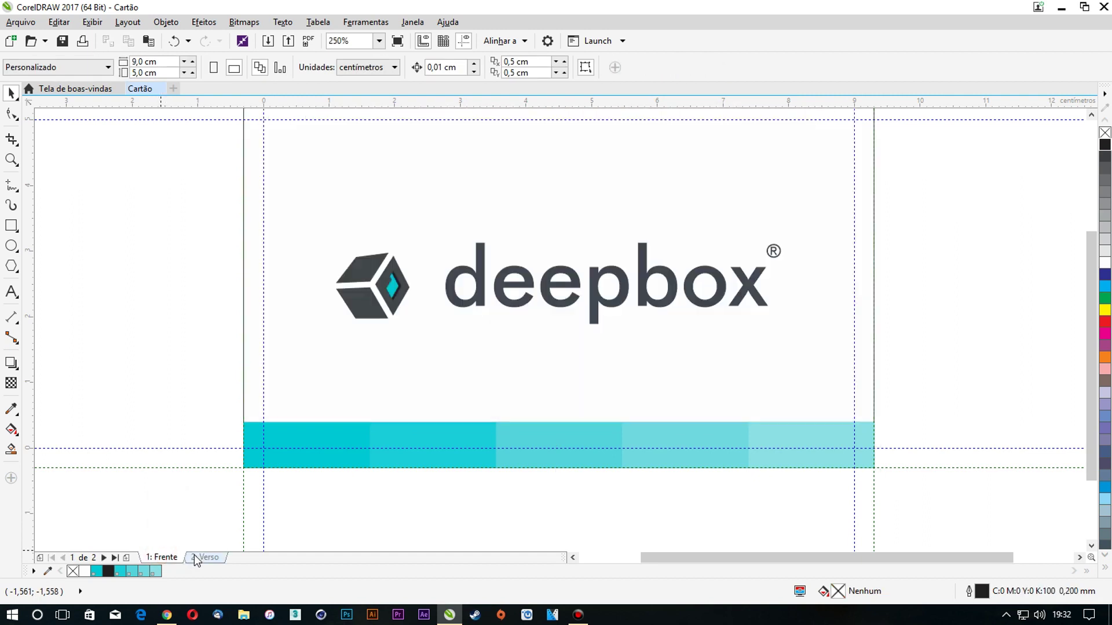
click(195, 557)
scroll(167, 417, down, 2)
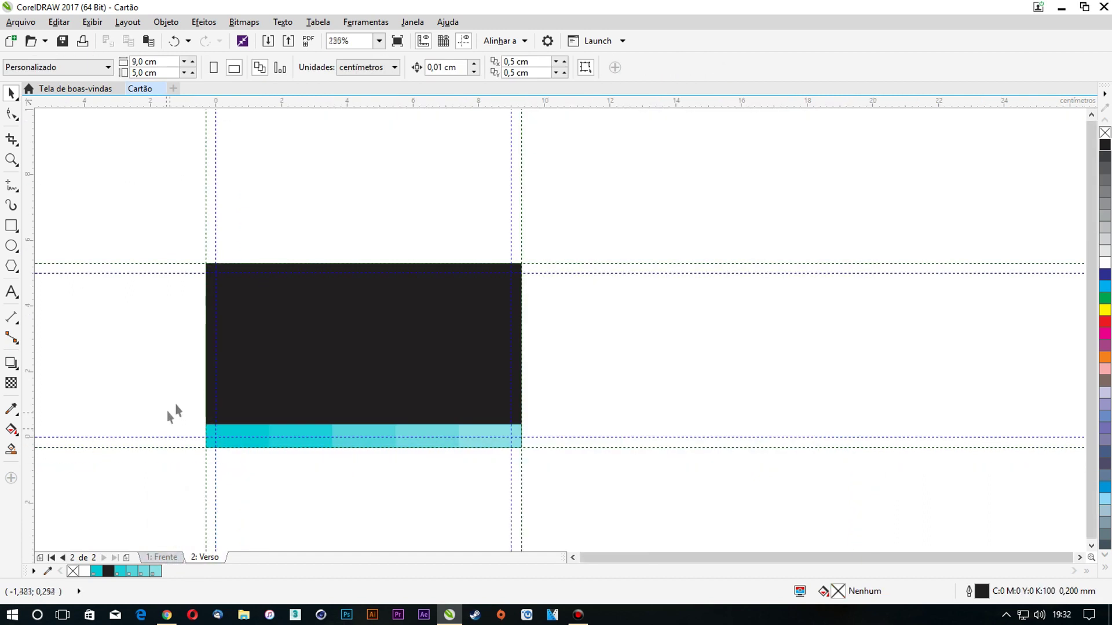
scroll(188, 399, up, 2)
Set the text font to Futura Md BT and type the cardholder's name in white
click(16, 291)
click(394, 67)
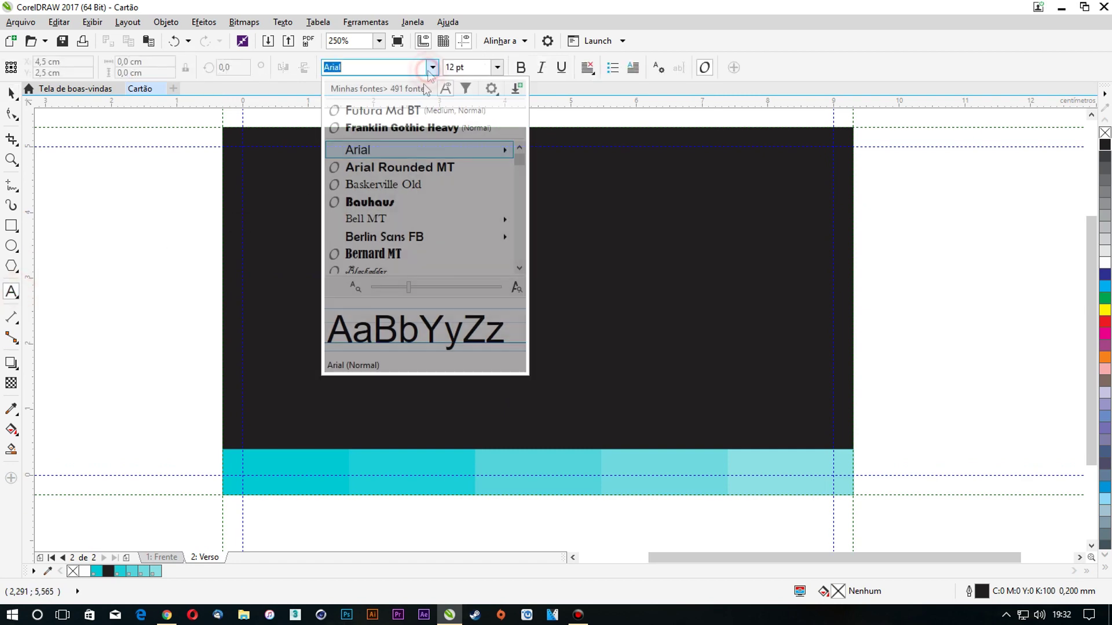
click(410, 108)
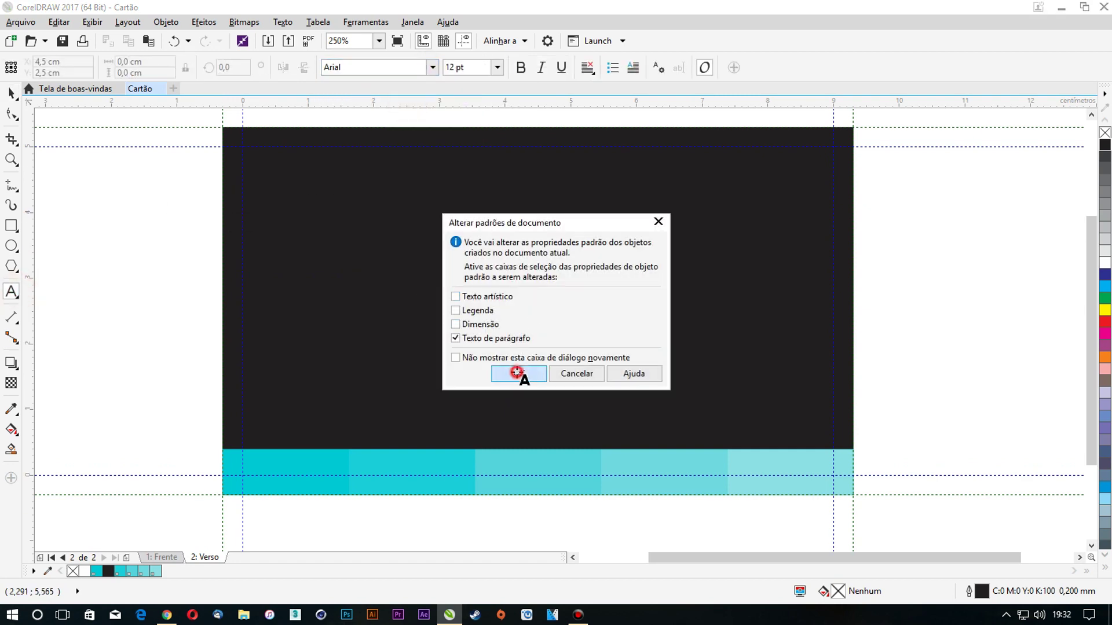
click(515, 375)
click(300, 202)
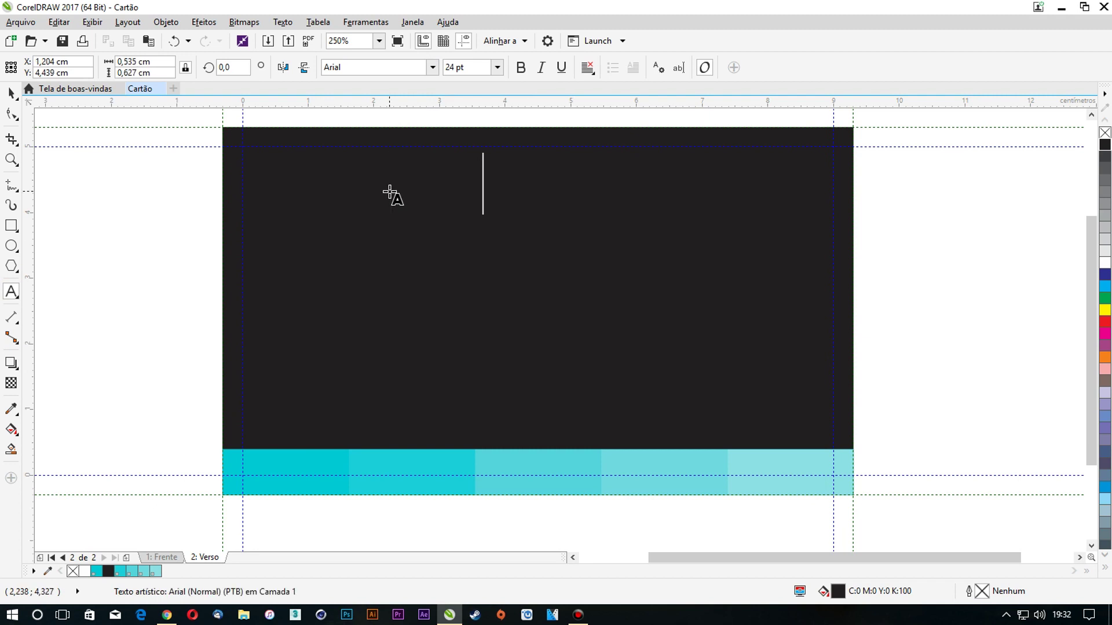
text(ace)
key(ctrl+a)
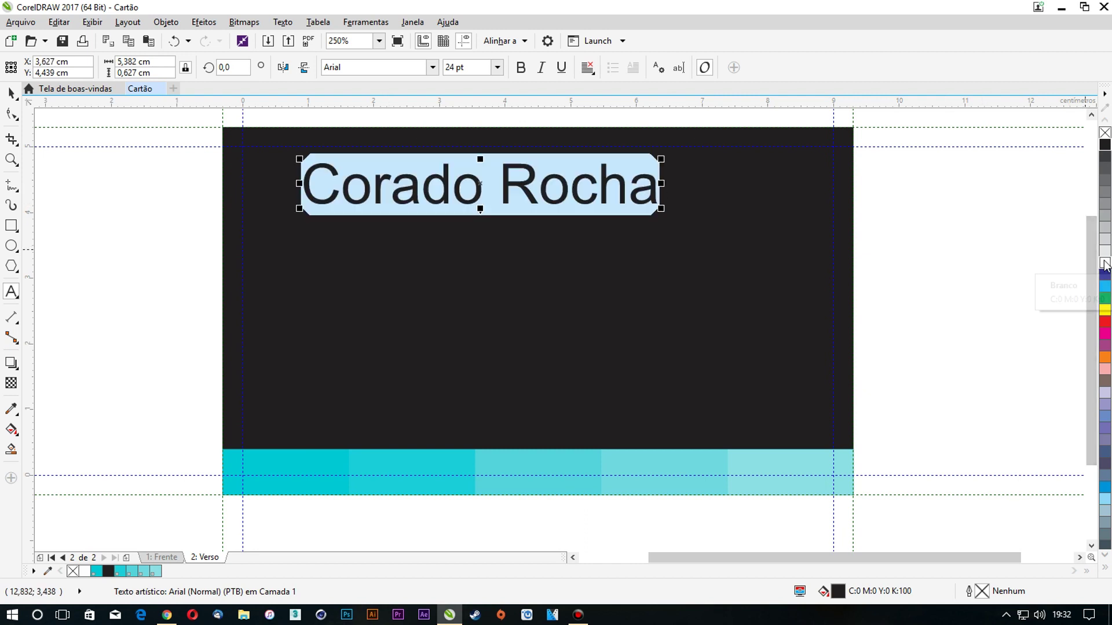
click(1105, 264)
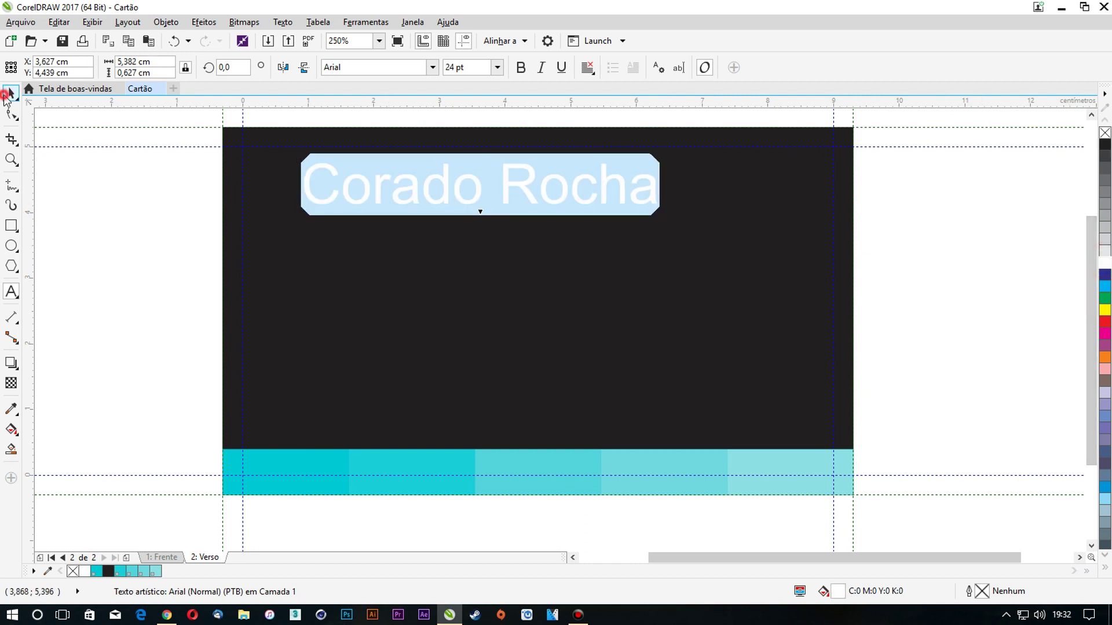
click(8, 93)
click(176, 195)
Recolour the name text light grey using the 10% black swatch
drag(333, 197, 908, 243)
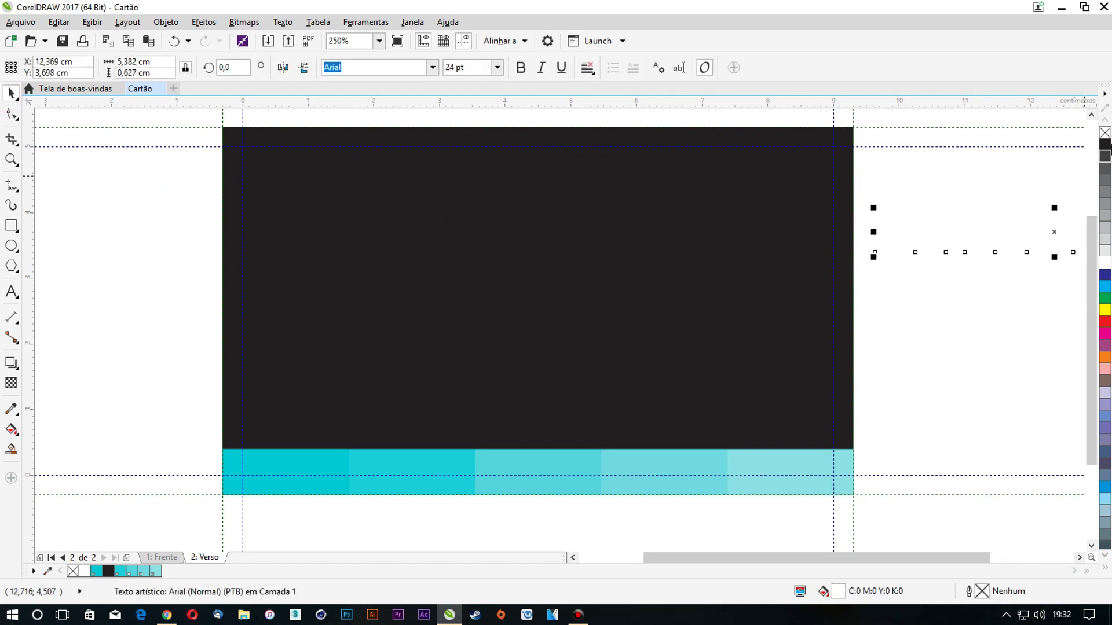
click(1105, 145)
scroll(675, 161, down, 1)
click(868, 231)
scroll(1009, 165, up, 1)
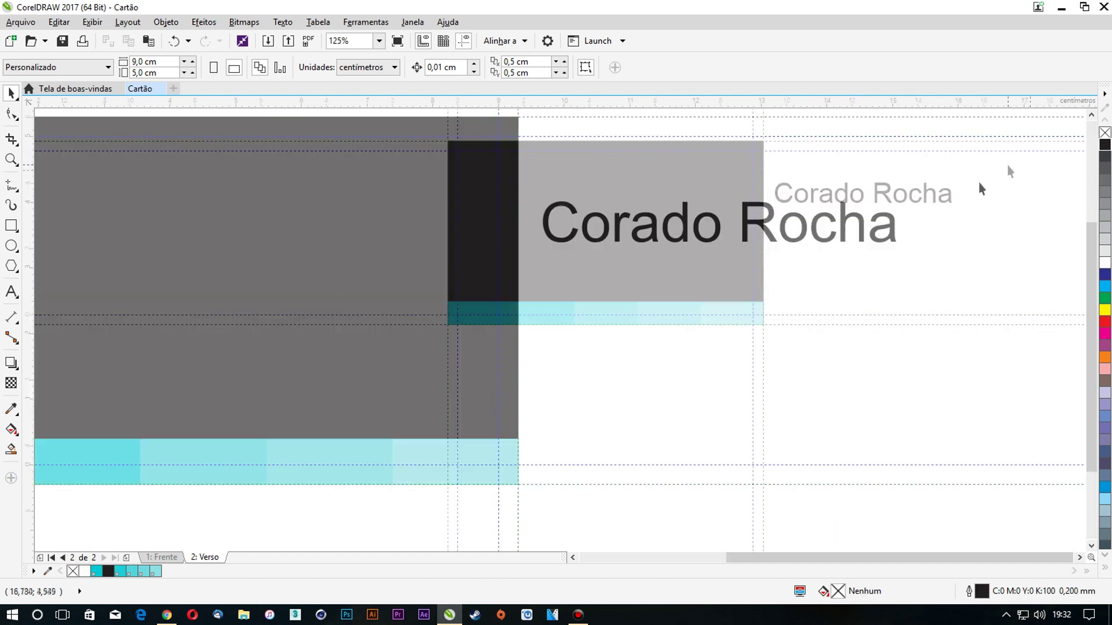
double_click(861, 225)
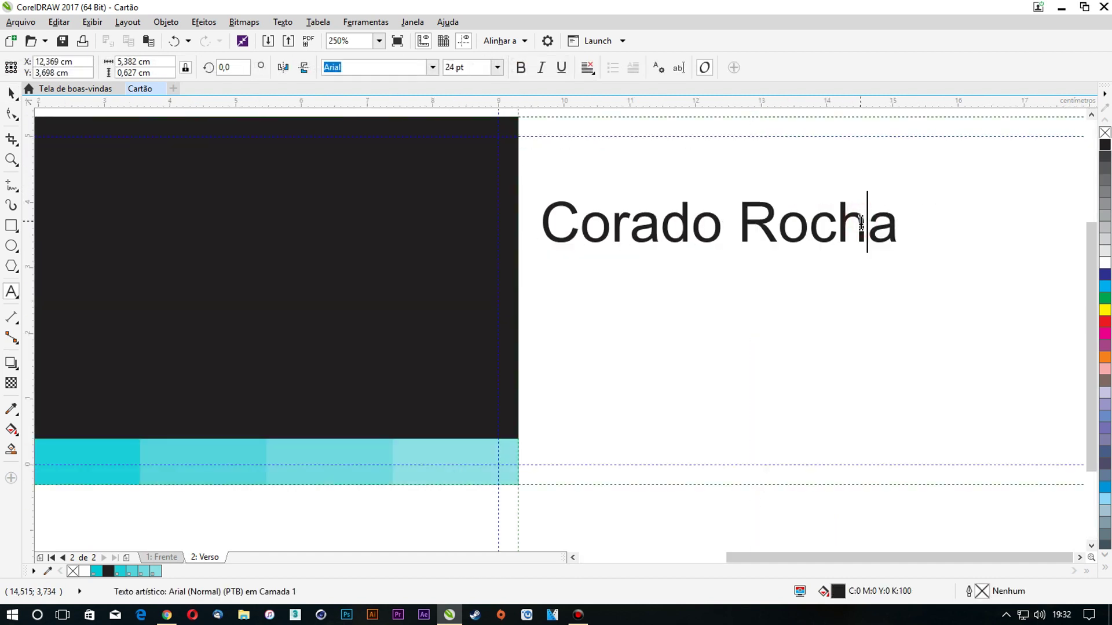
key(ctrl+a)
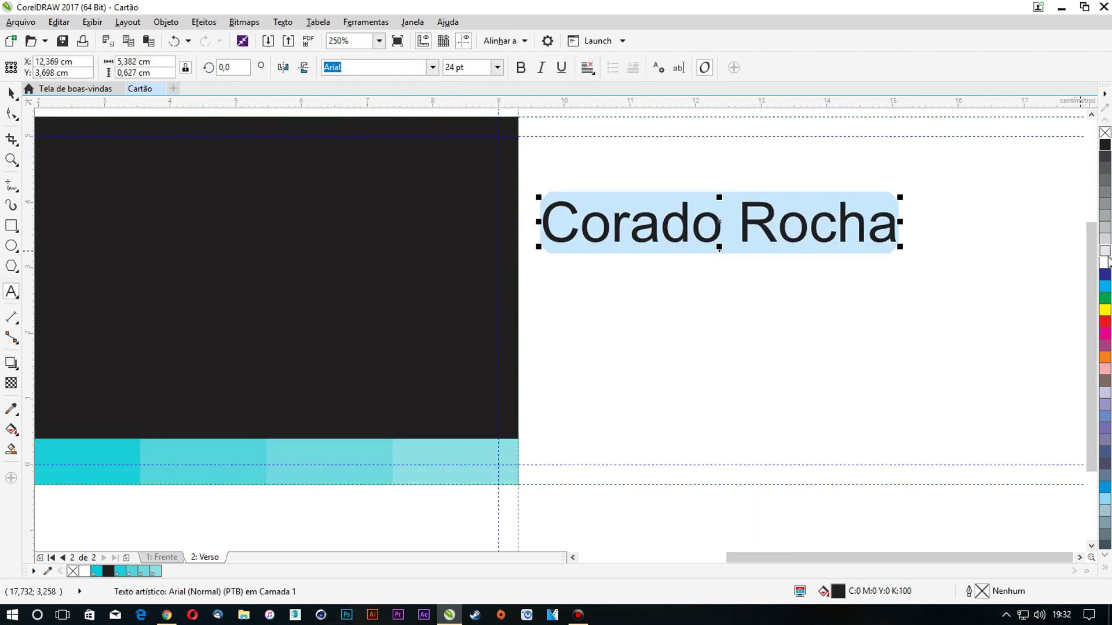
click(1105, 252)
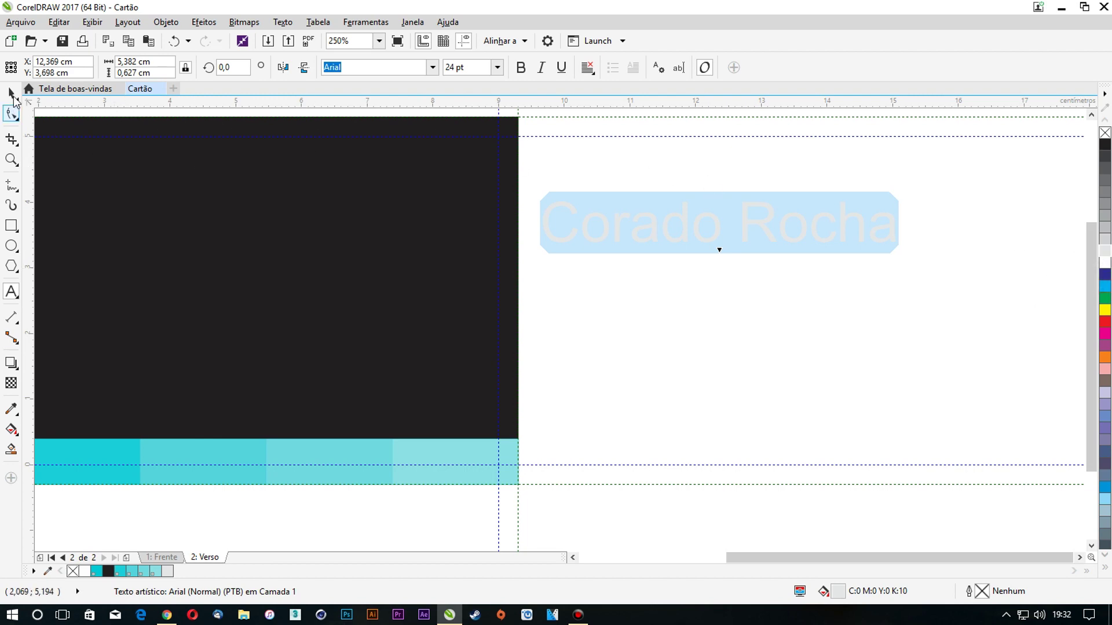
click(12, 93)
Move the name to the card's upper-left and scale it to about 14 pt
scroll(554, 210, down, 2)
drag(559, 208, 257, 195)
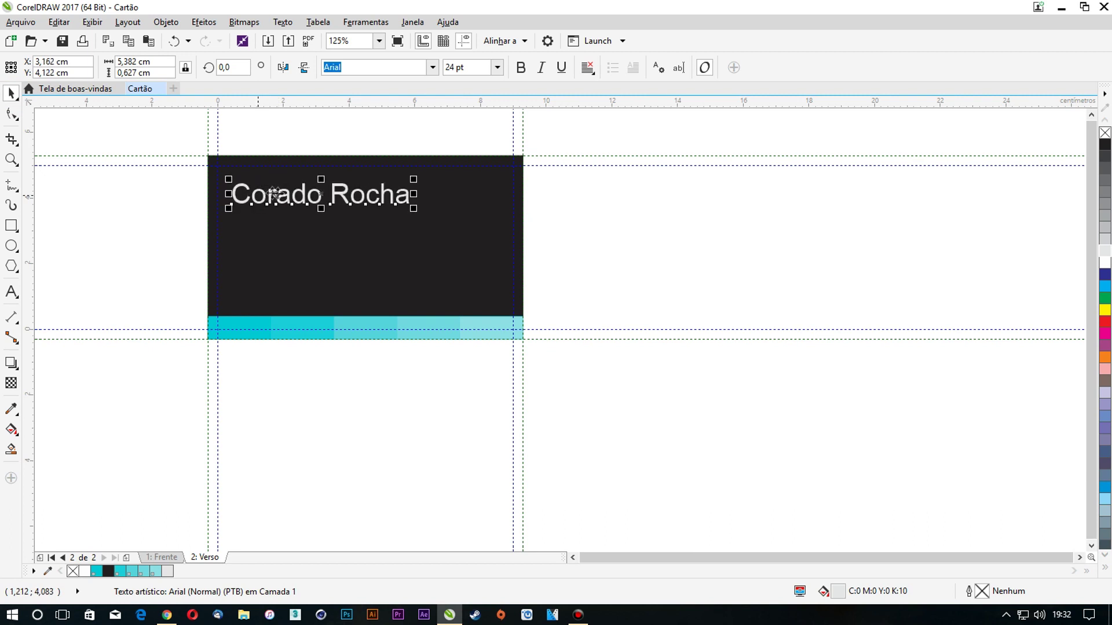
scroll(216, 186, up, 2)
drag(610, 174, 455, 198)
scroll(354, 212, up, 1)
scroll(364, 228, up, 1)
drag(380, 223, 411, 196)
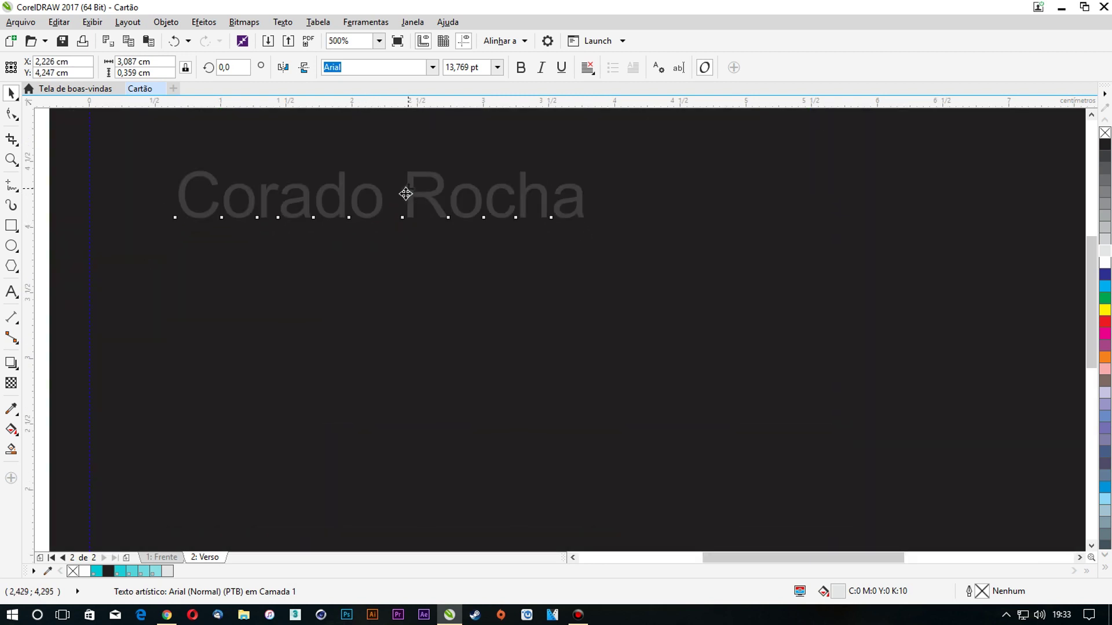
scroll(315, 234, down, 2)
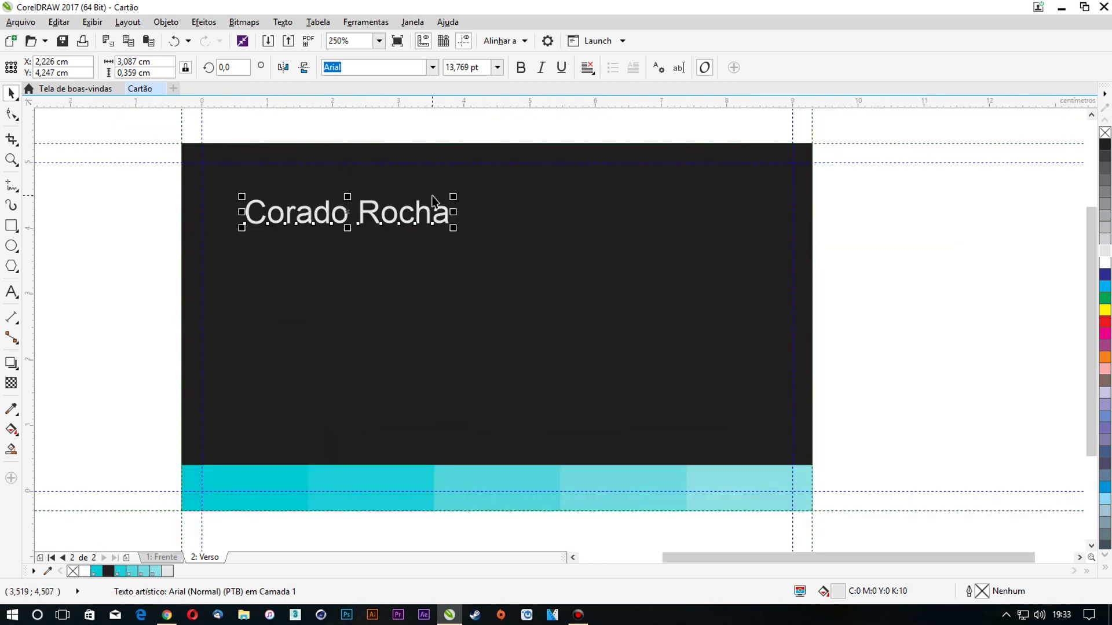
key(ctrl+z)
click(432, 230)
Duplicate the name below itself and retype the copy as 'Diretor Executivo'
click(431, 231)
drag(432, 232, 422, 290)
double_click(418, 288)
key(ctrl+a)
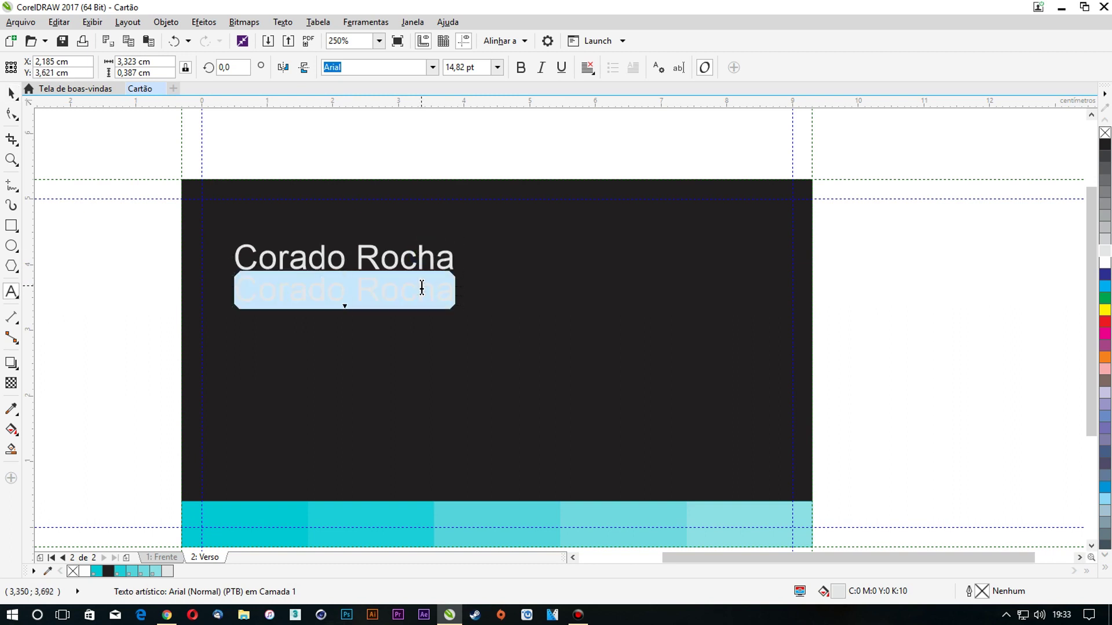
text(Diretor Executivo)
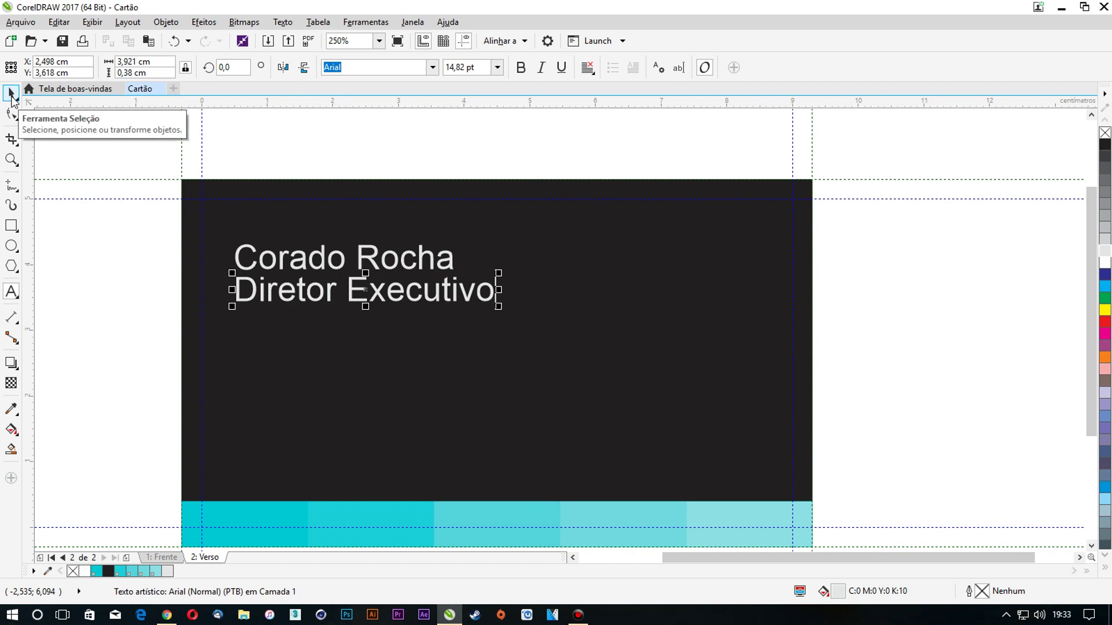
click(11, 94)
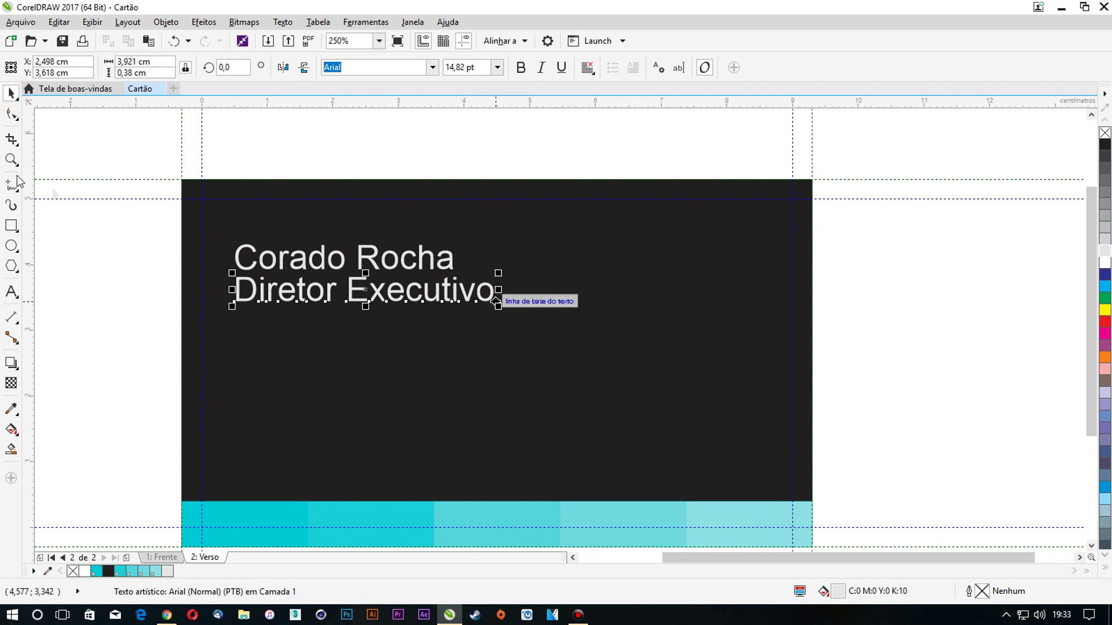
click(90, 241)
Shrink 'Diretor Executivo' to about 9,9 pt and colour it cyan PANTONE 100-1-3 C
click(414, 306)
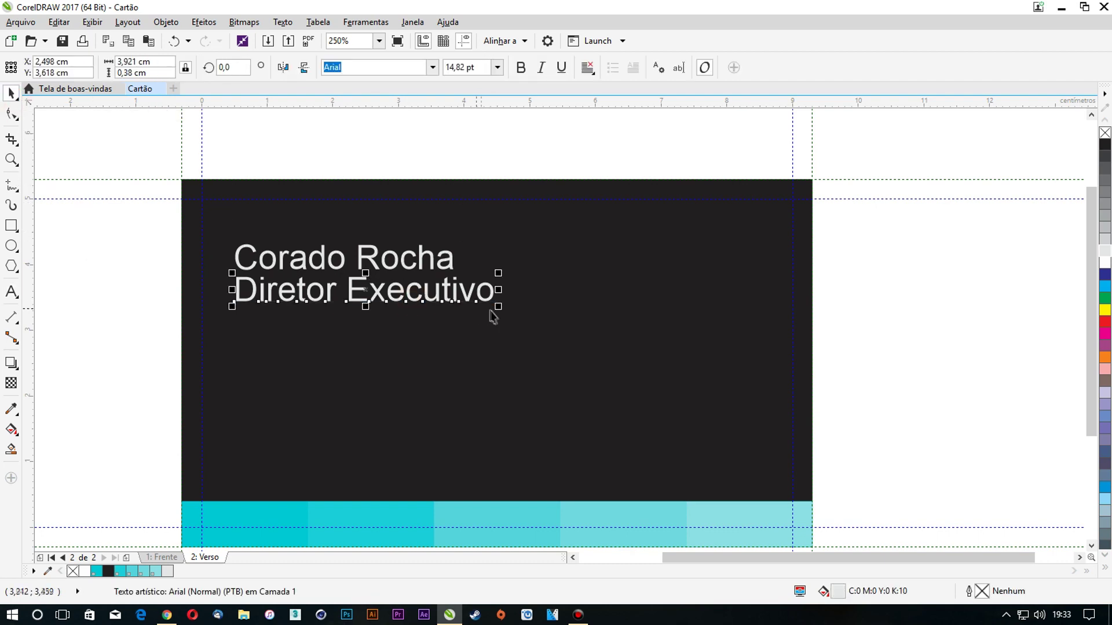
drag(501, 310, 459, 300)
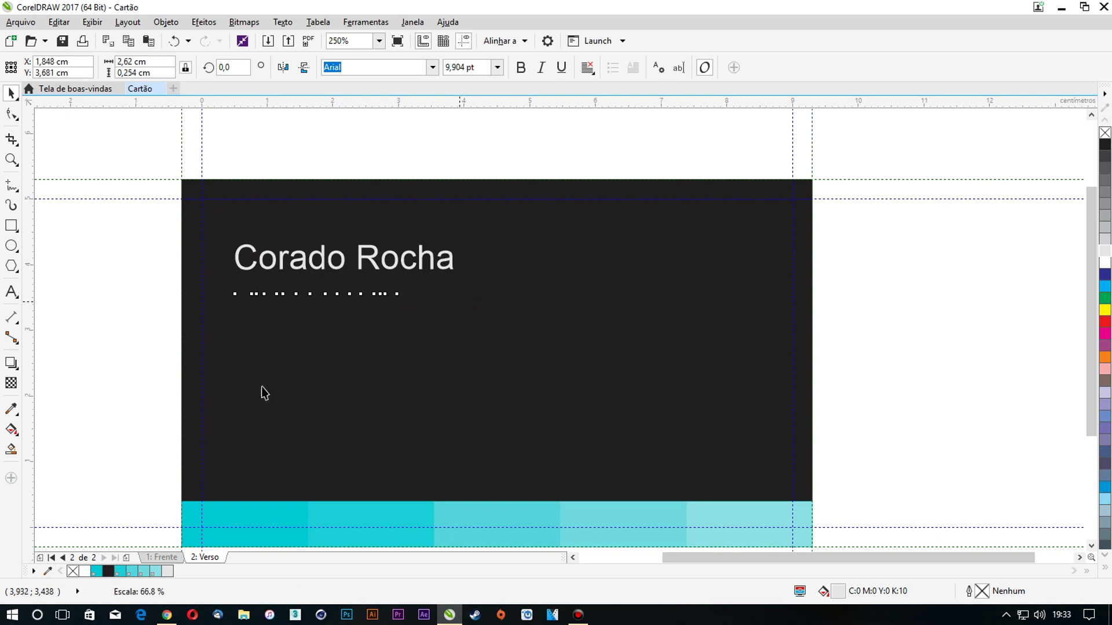
click(98, 571)
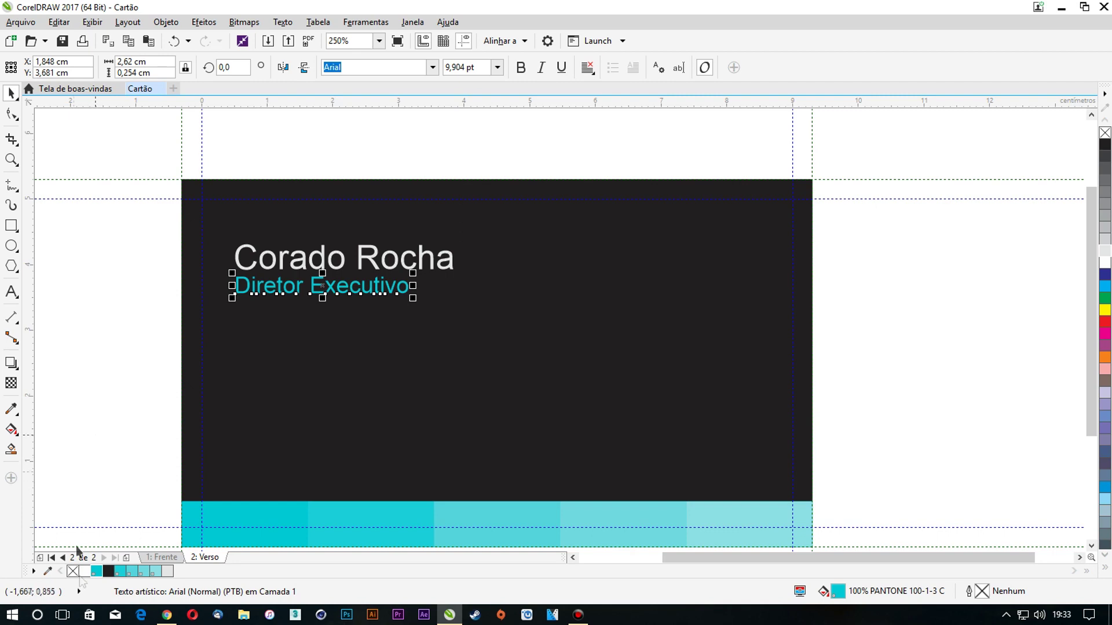
click(79, 354)
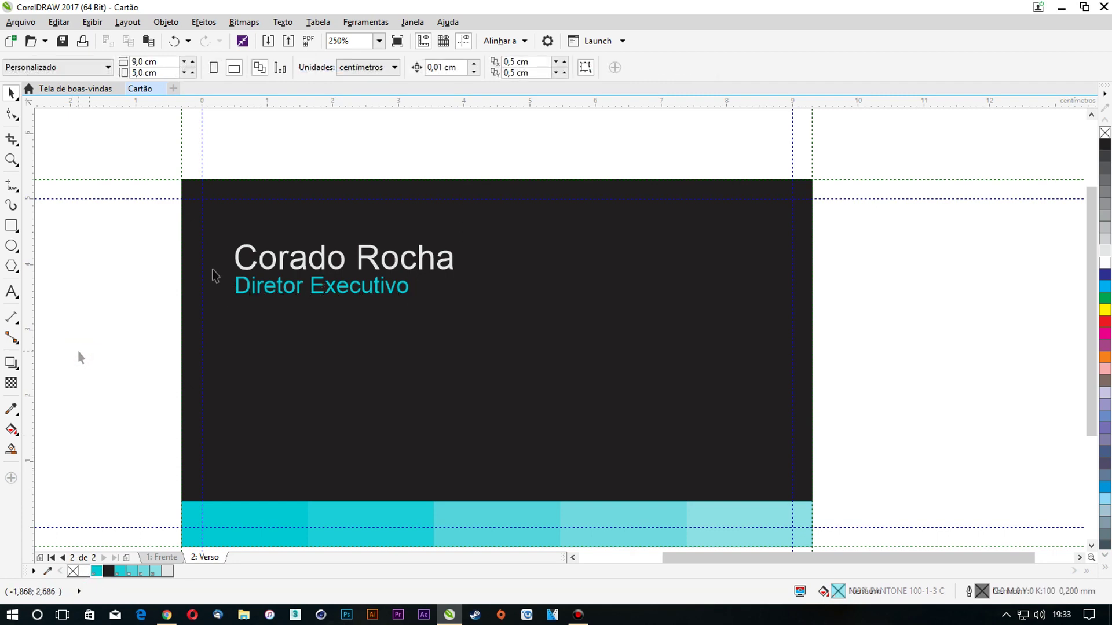
Drop a copy of the name below the title, retype it as the contact e-mail, and shrink it
drag(317, 261, 307, 323)
double_click(308, 323)
key(ctrl+a)
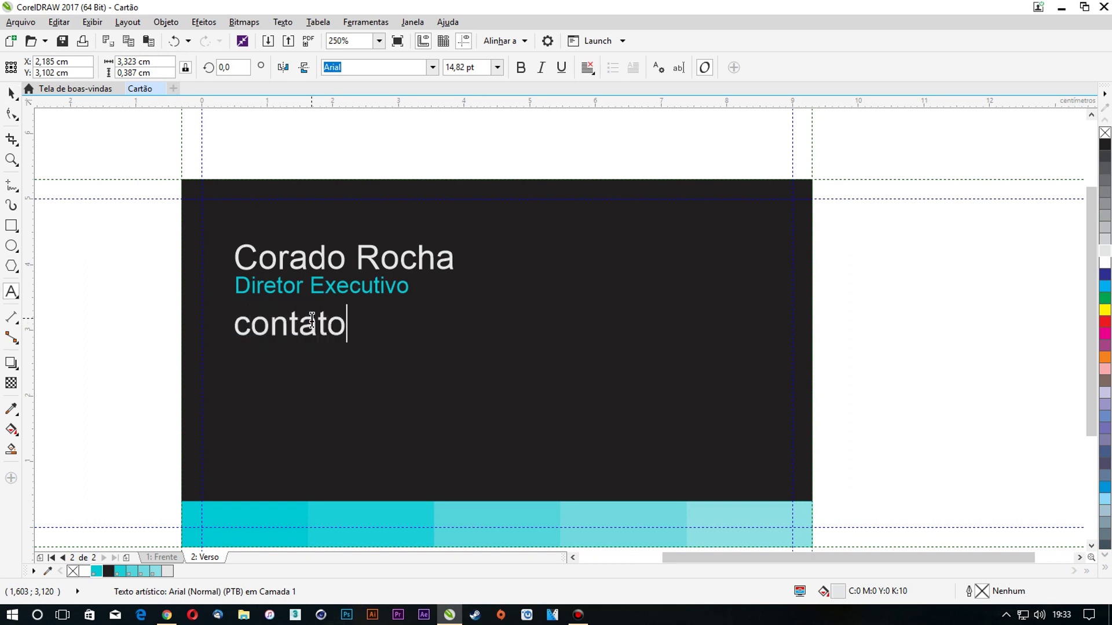
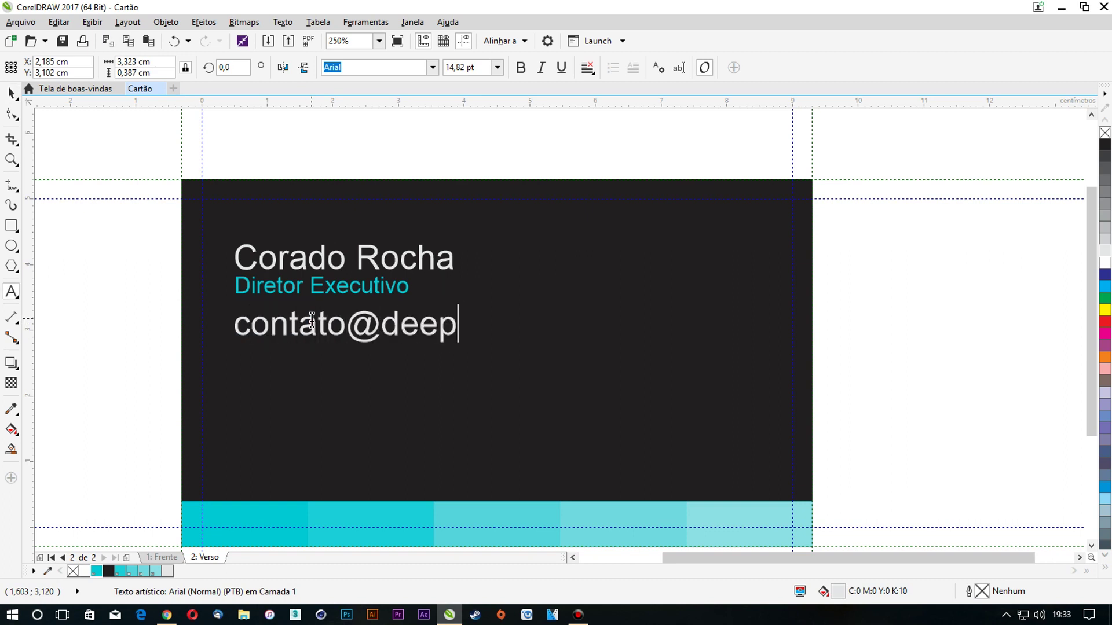
key(Escape)
drag(615, 347, 493, 343)
Colour the @ sign in the e-mail address cyan
click(334, 319)
drag(316, 319, 314, 319)
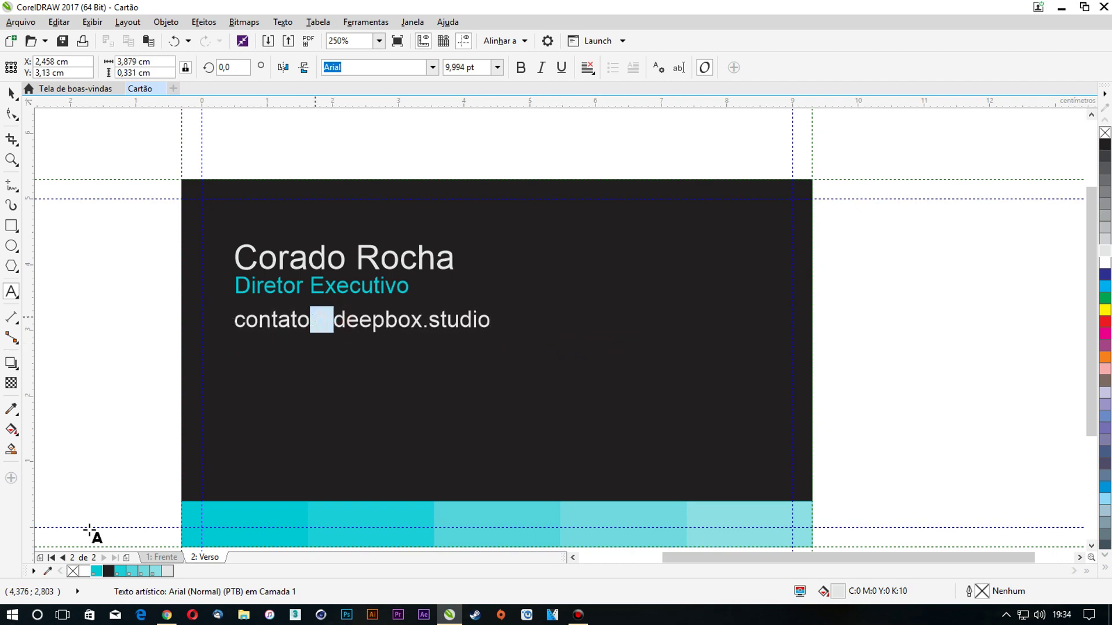
click(94, 572)
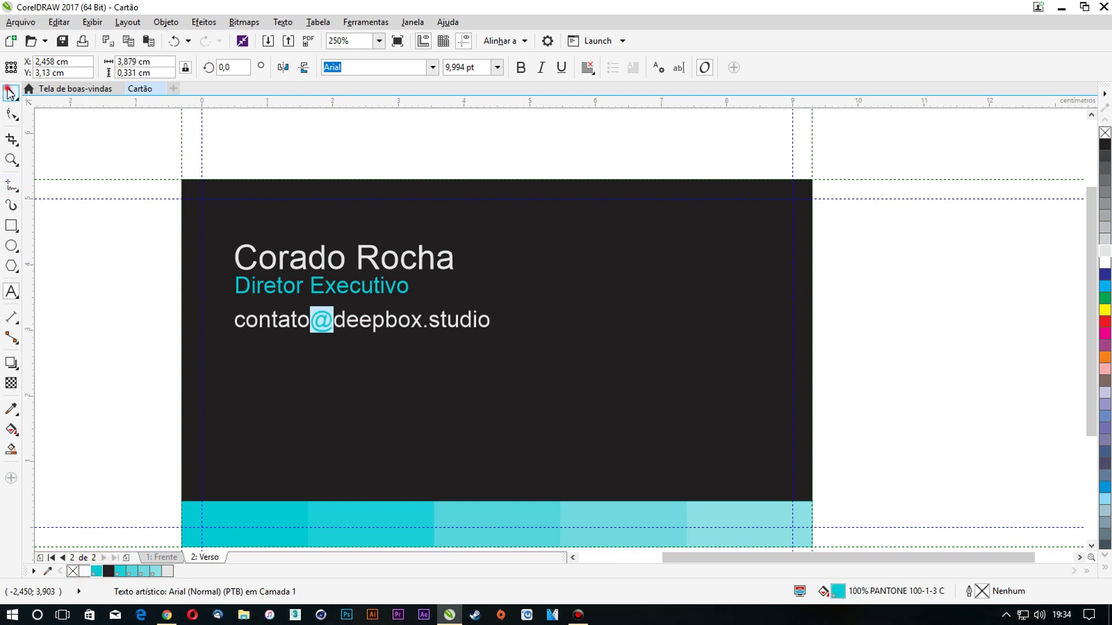
click(8, 90)
click(100, 284)
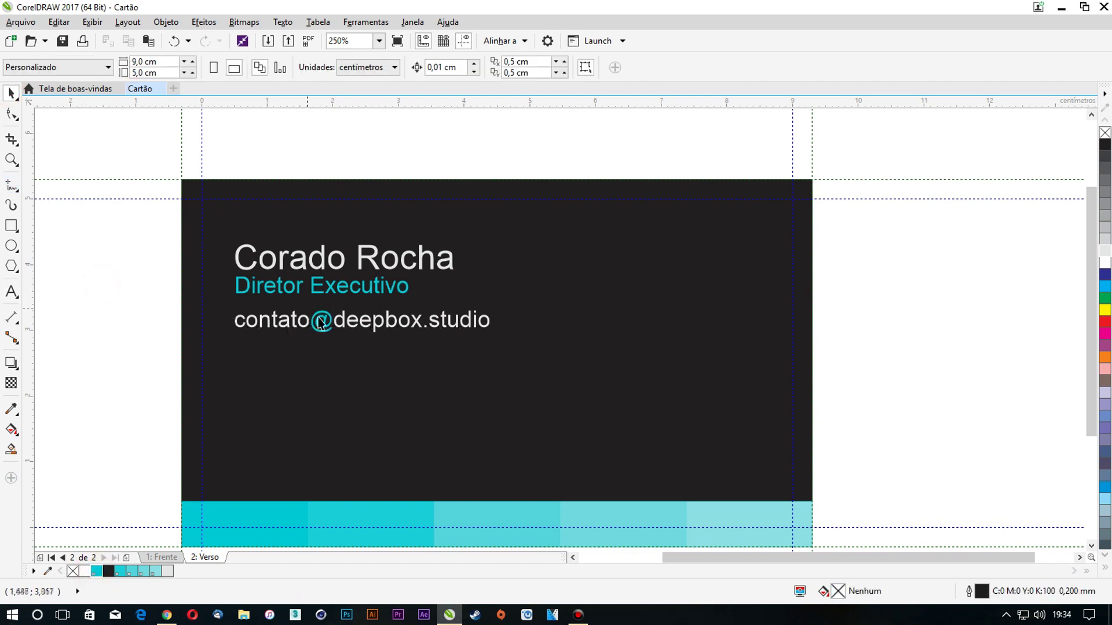
Edit the e-mail line and undo the accidental hyperlink formatting
click(389, 329)
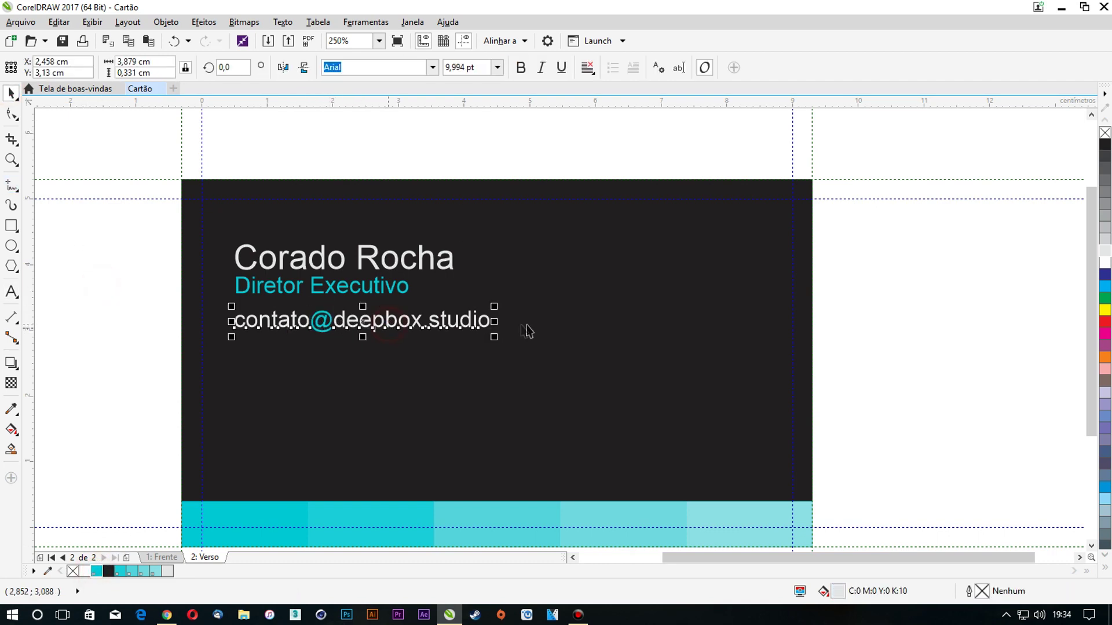
double_click(490, 320)
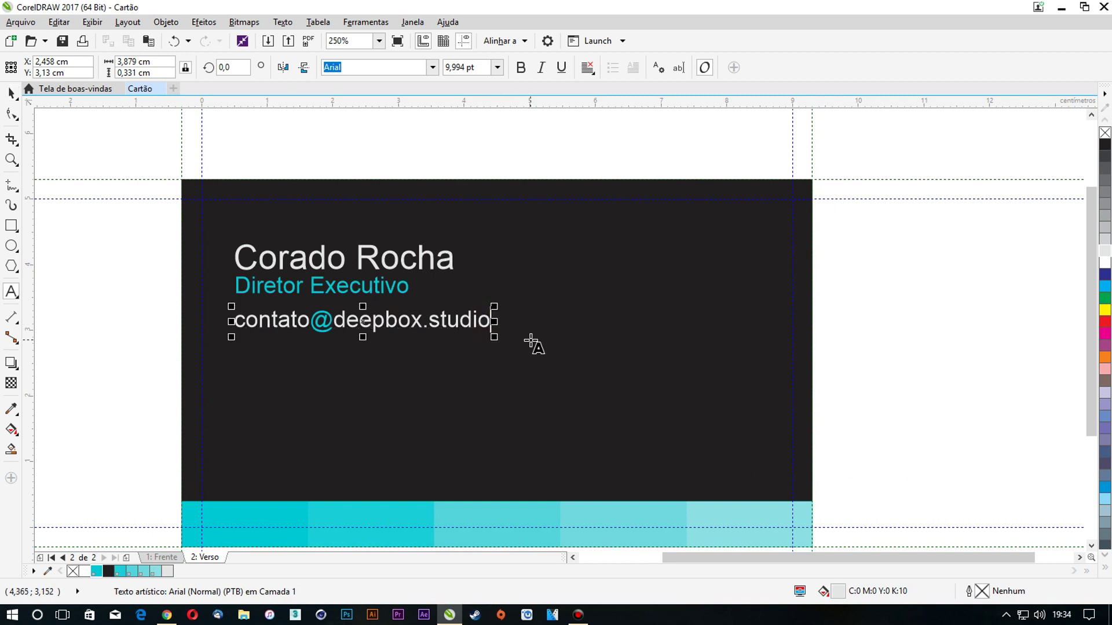
key(Return)
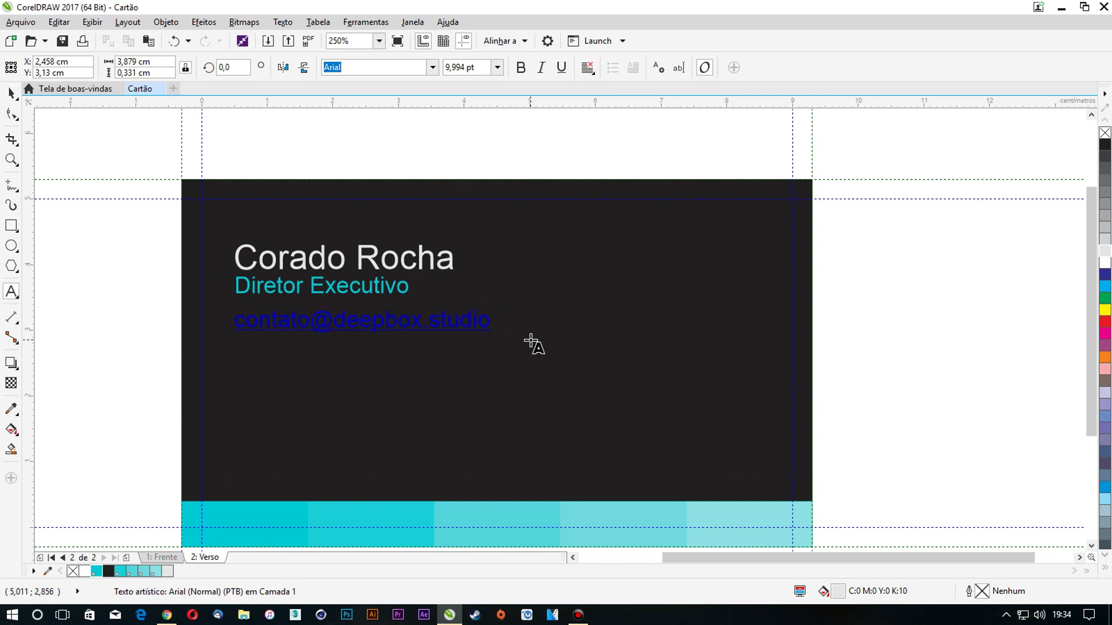
key(ctrl+z)
click(440, 321)
click(12, 92)
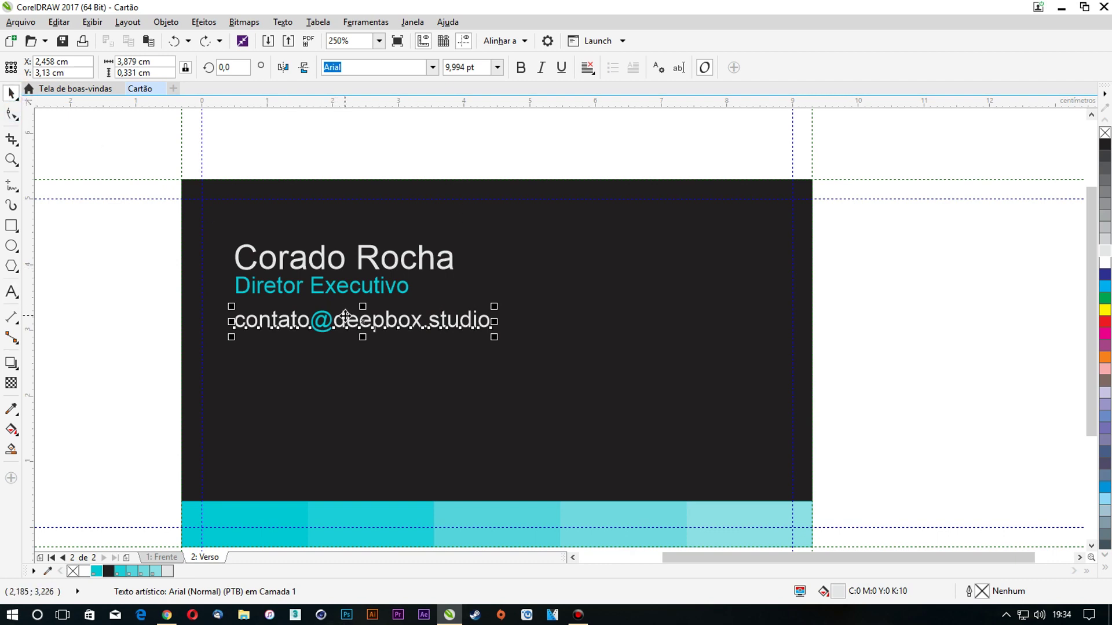
Copy the e-mail line to the clipboard with Copiar
drag(344, 317, 346, 344)
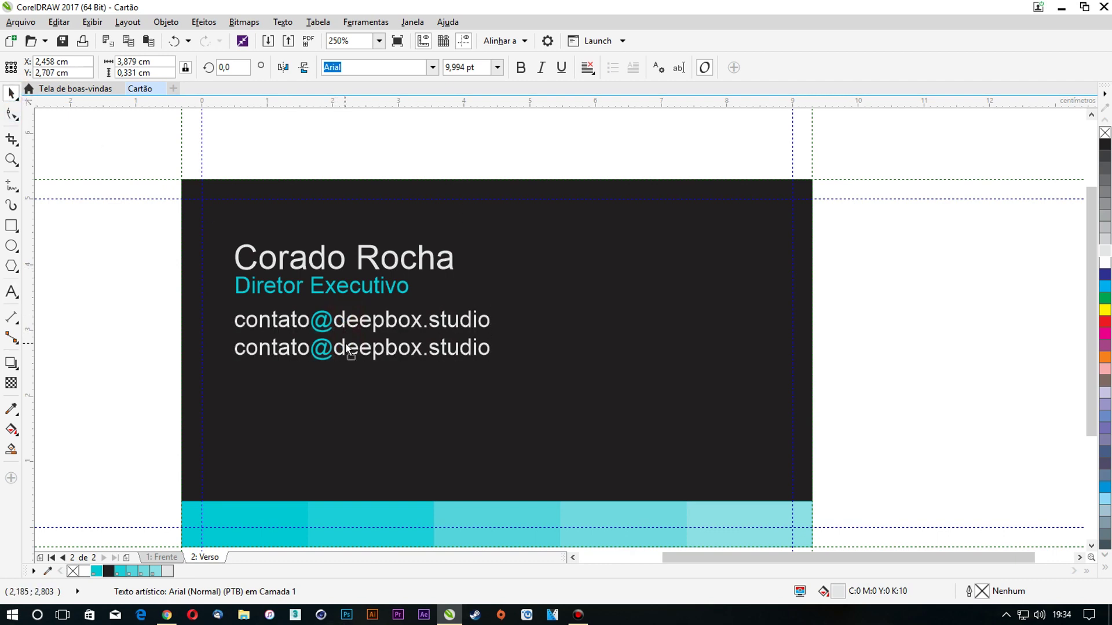
key(ctrl+z)
key(Escape)
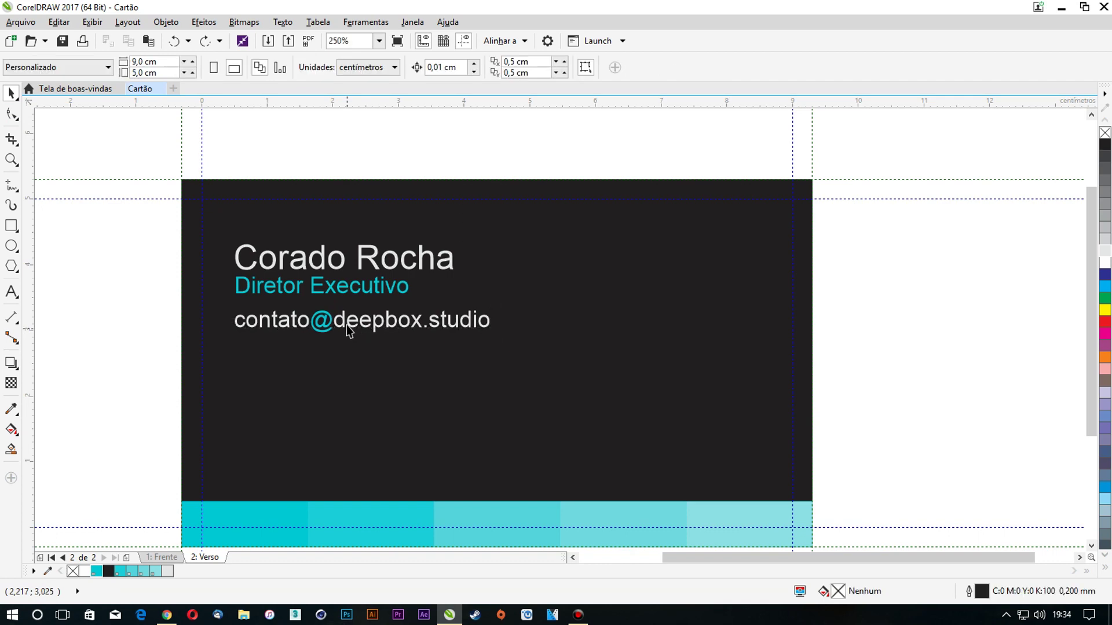
click(347, 324)
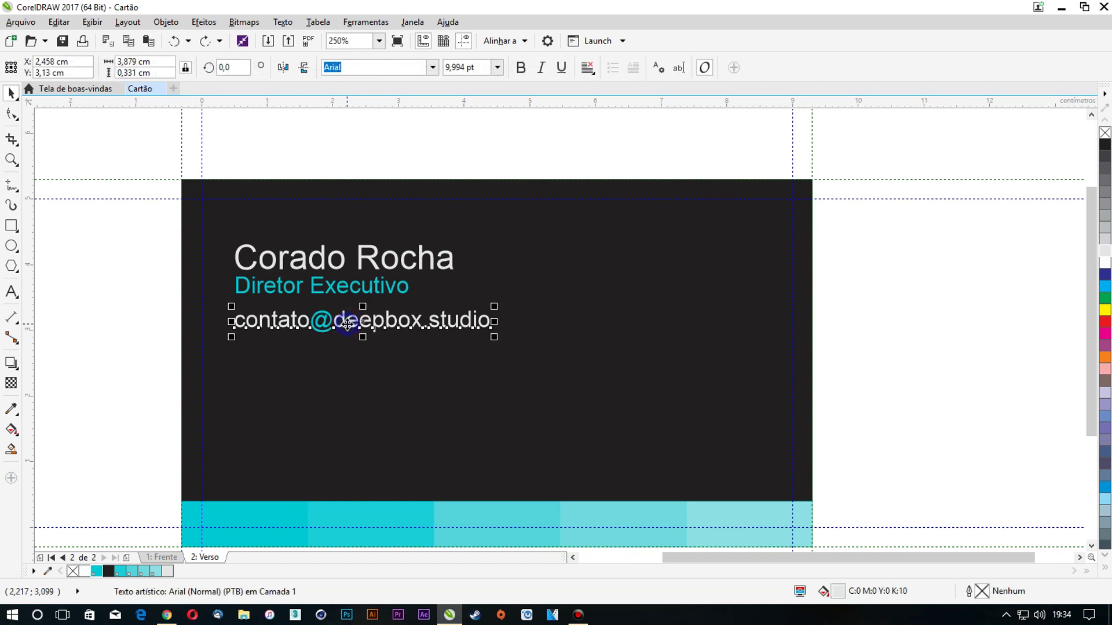
right_click(347, 324)
click(390, 127)
click(348, 371)
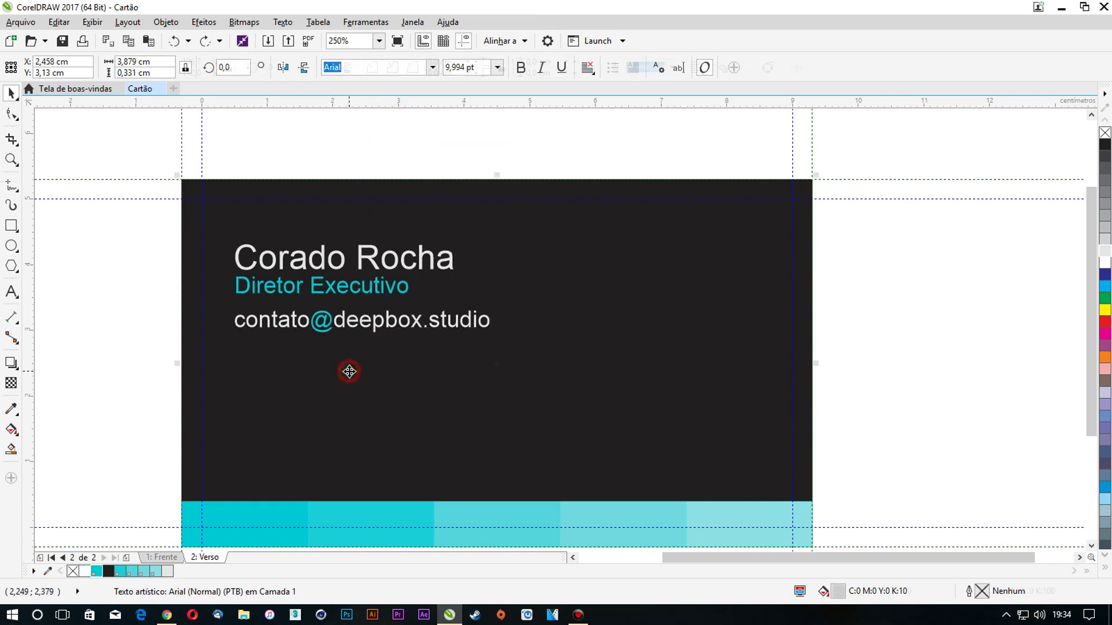
Paste the e-mail line onto the next line down and retype it as the phone number
click(135, 322)
right_click(135, 318)
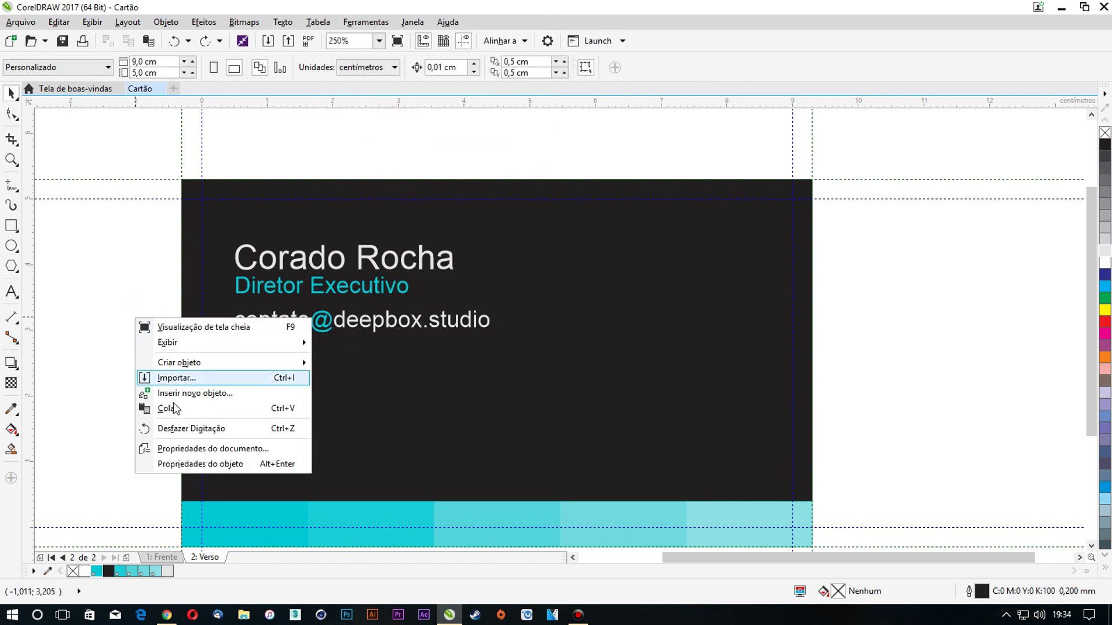
click(173, 409)
drag(317, 341, 318, 354)
double_click(316, 351)
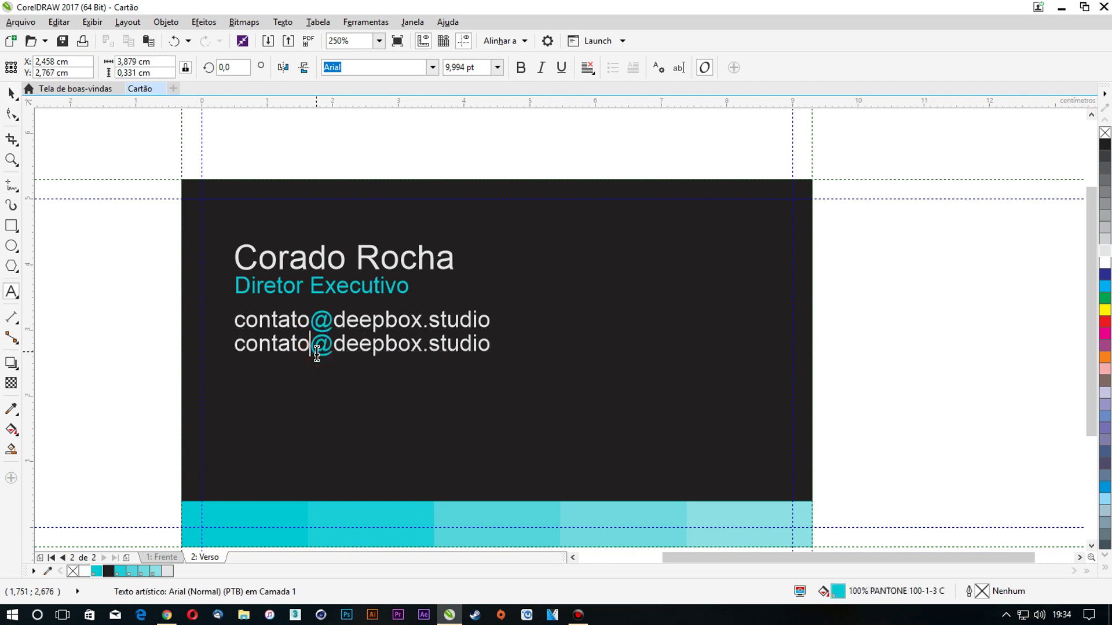
key(ctrl+a)
text((4)
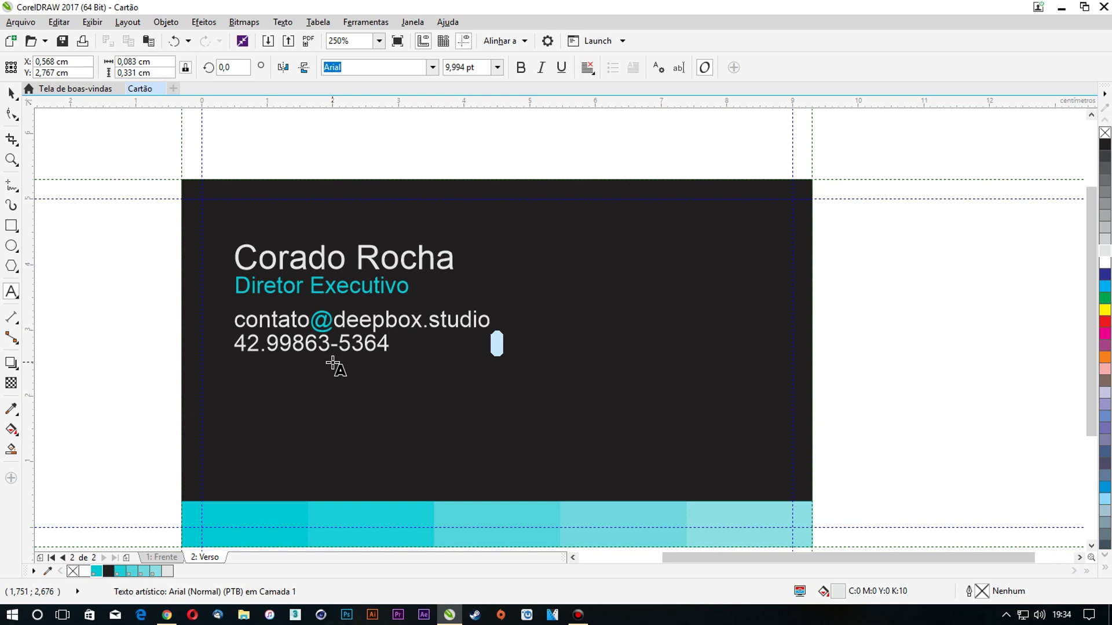
Nudge the phone number down, enlarge it to about 13.5 pt and make it bold
click(11, 92)
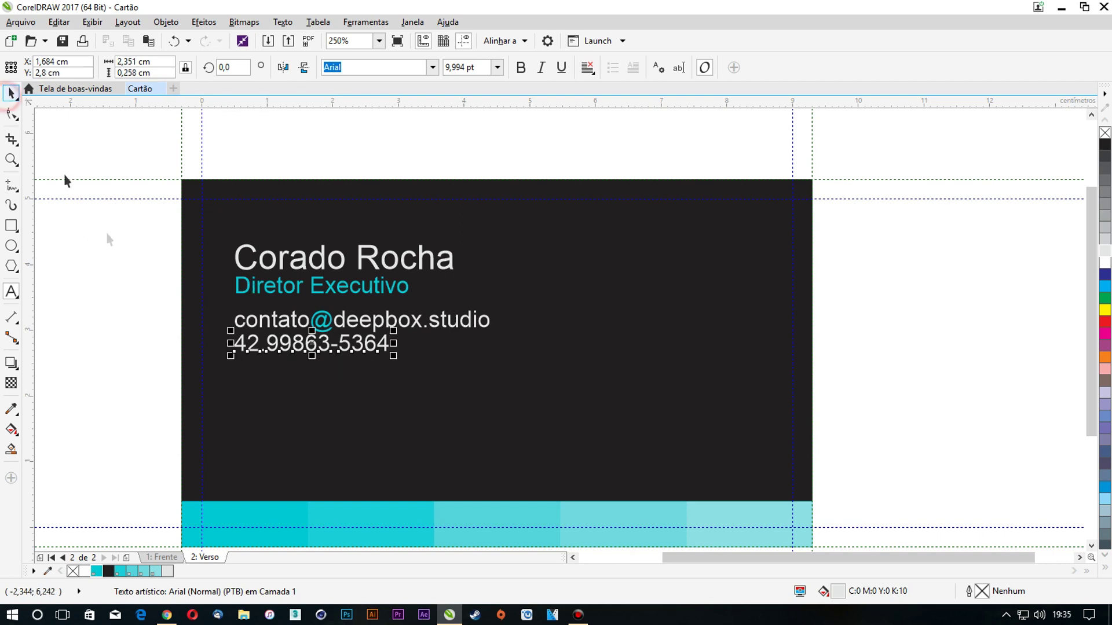
scroll(312, 344, up, 2)
key(Down)
key(Down)
key(Down)
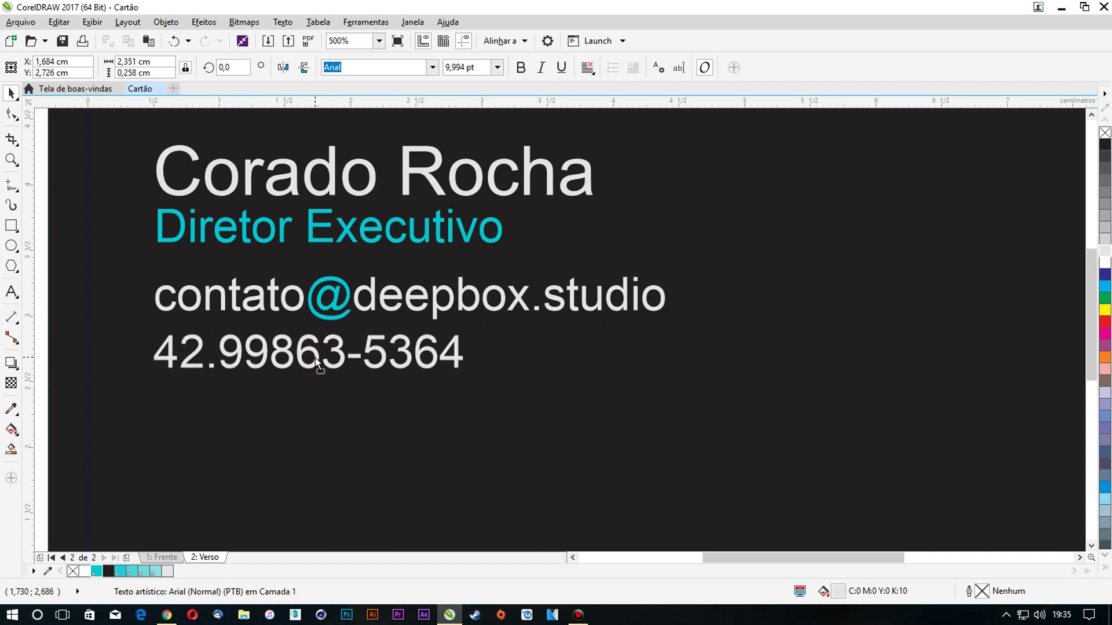
drag(467, 374, 577, 427)
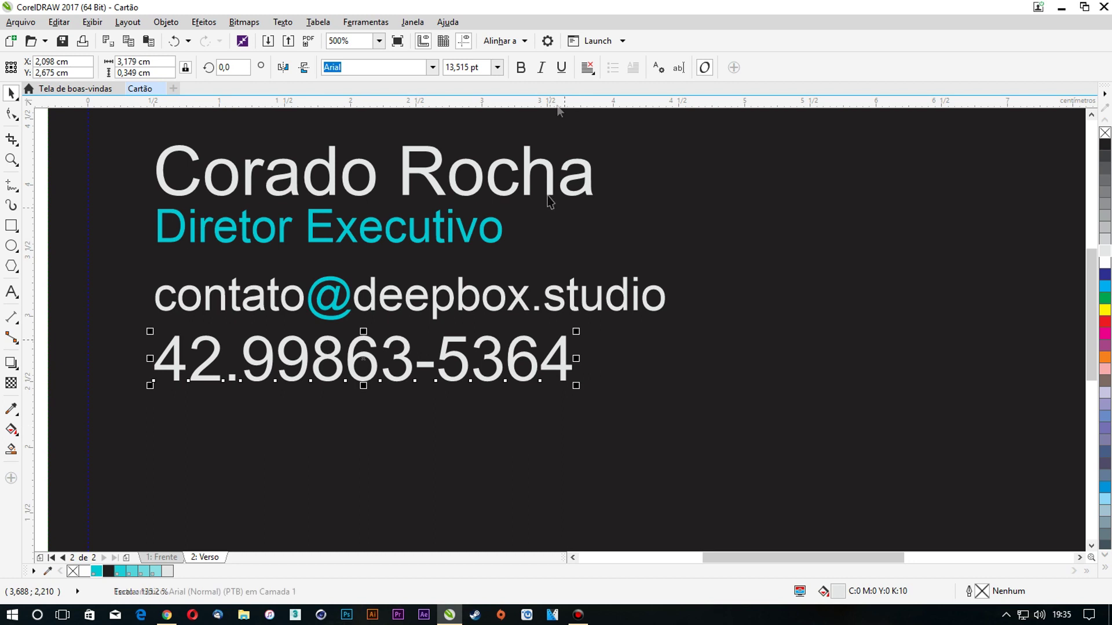
click(521, 67)
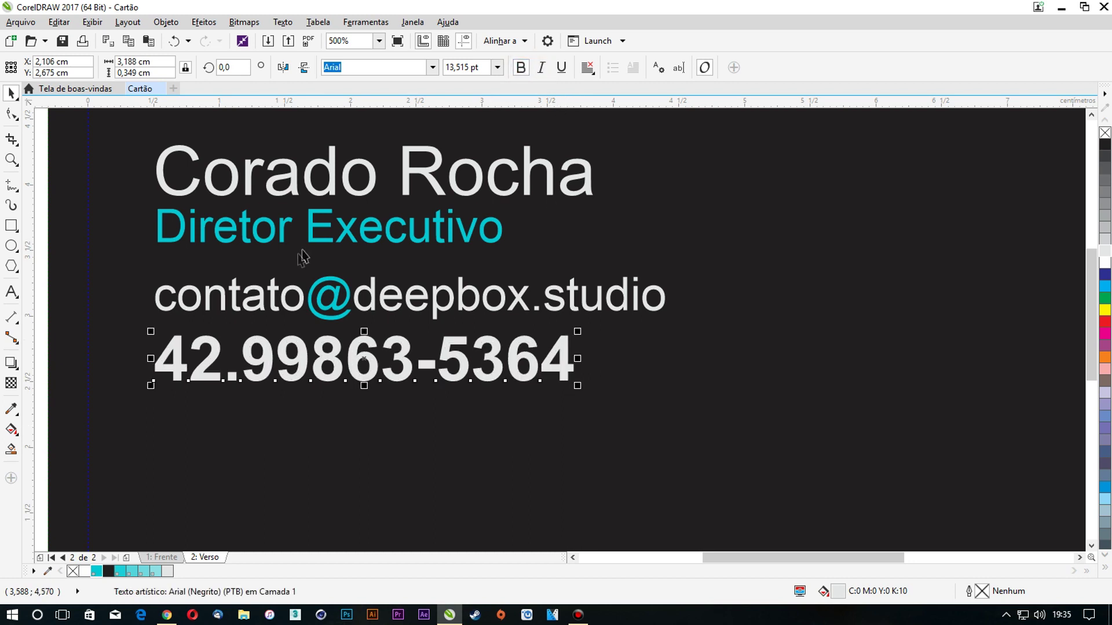
click(325, 171)
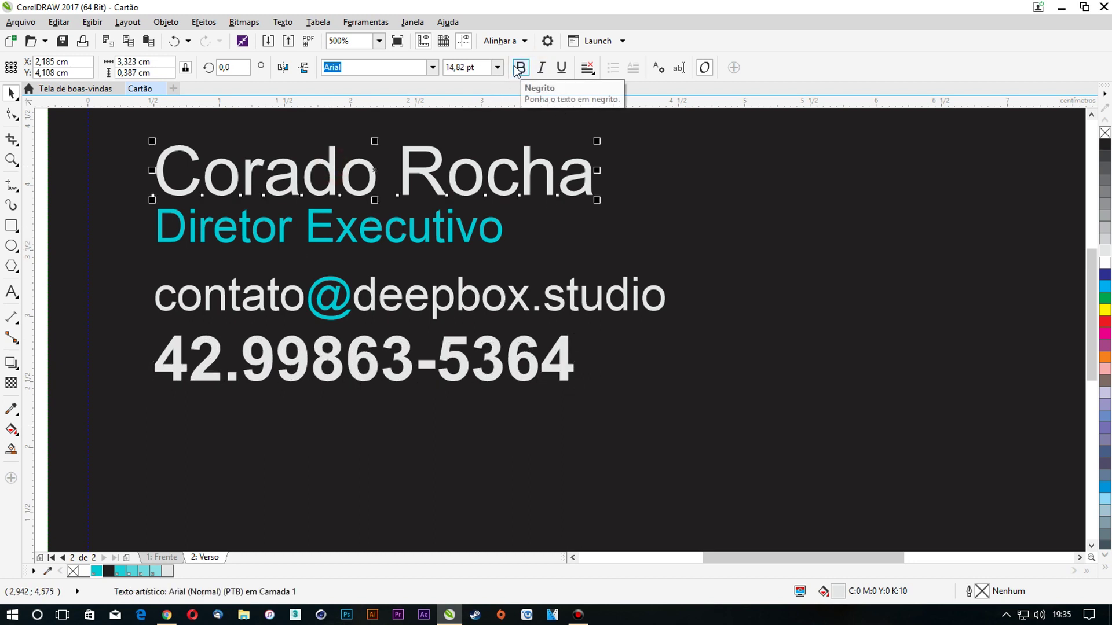
Bold the name, and set the phone number's area-code prefix to 9 pt cyan
click(520, 67)
double_click(215, 369)
drag(240, 362, 152, 365)
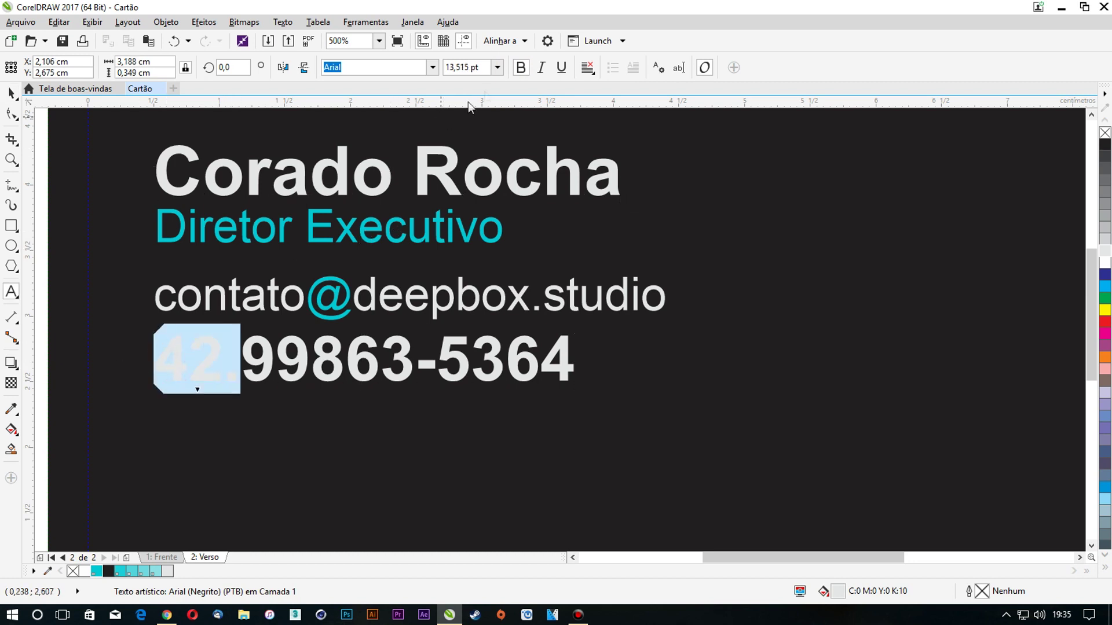
click(496, 68)
click(471, 115)
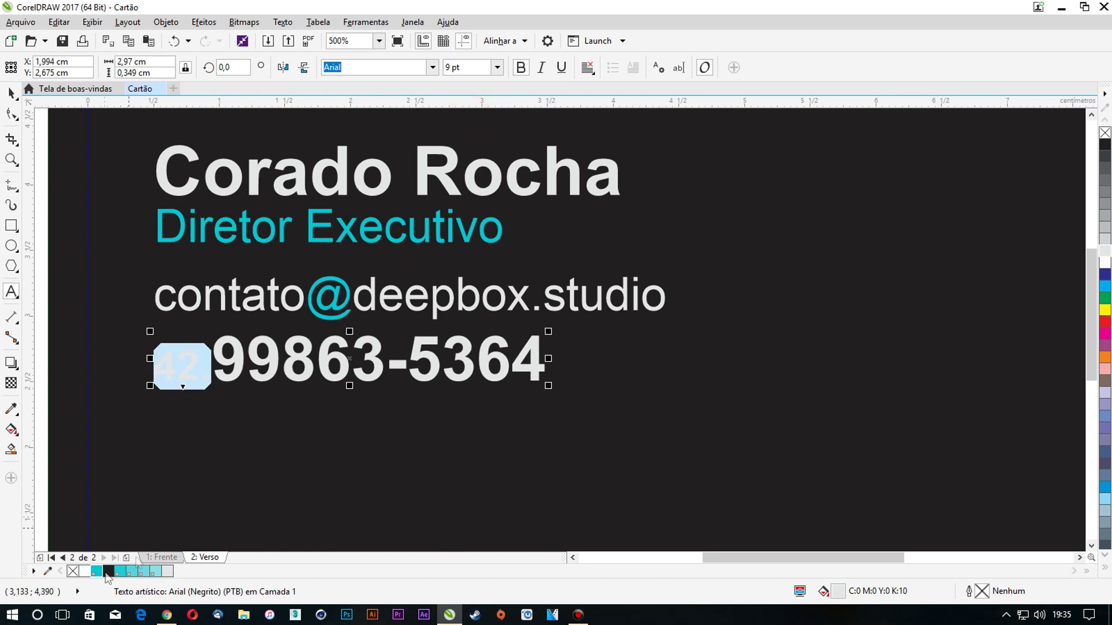
click(12, 93)
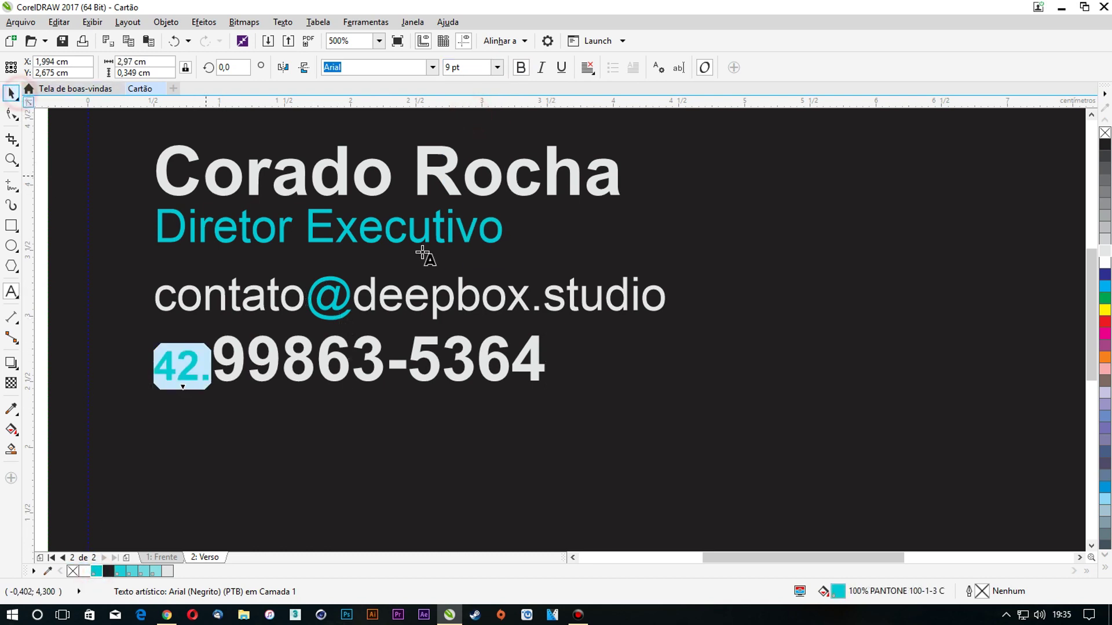
scroll(422, 255, down, 3)
scroll(336, 256, up, 2)
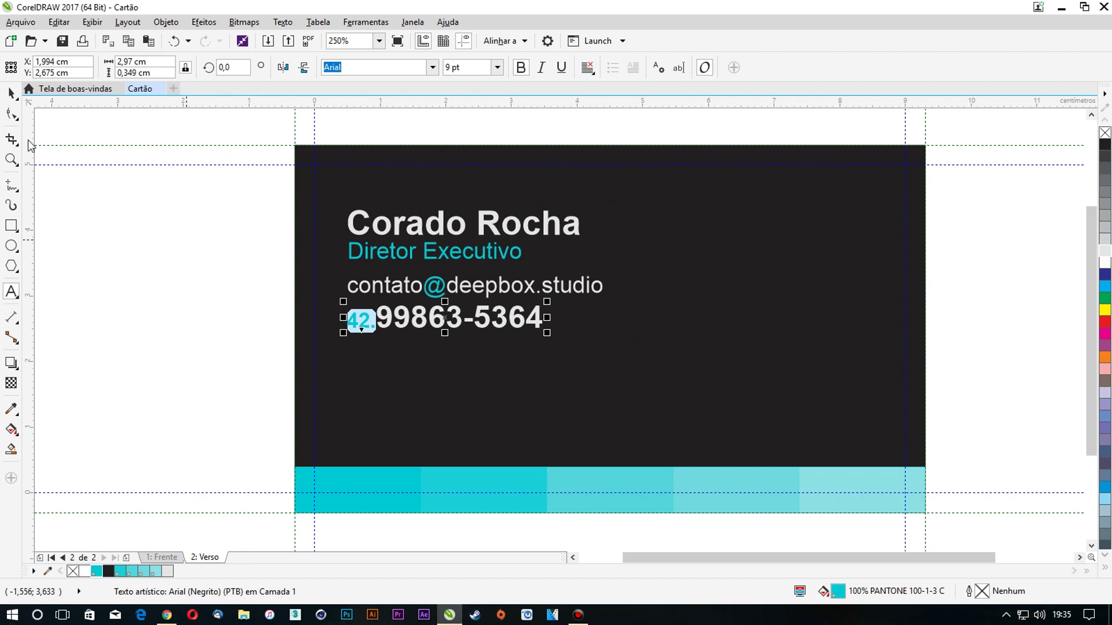
click(119, 239)
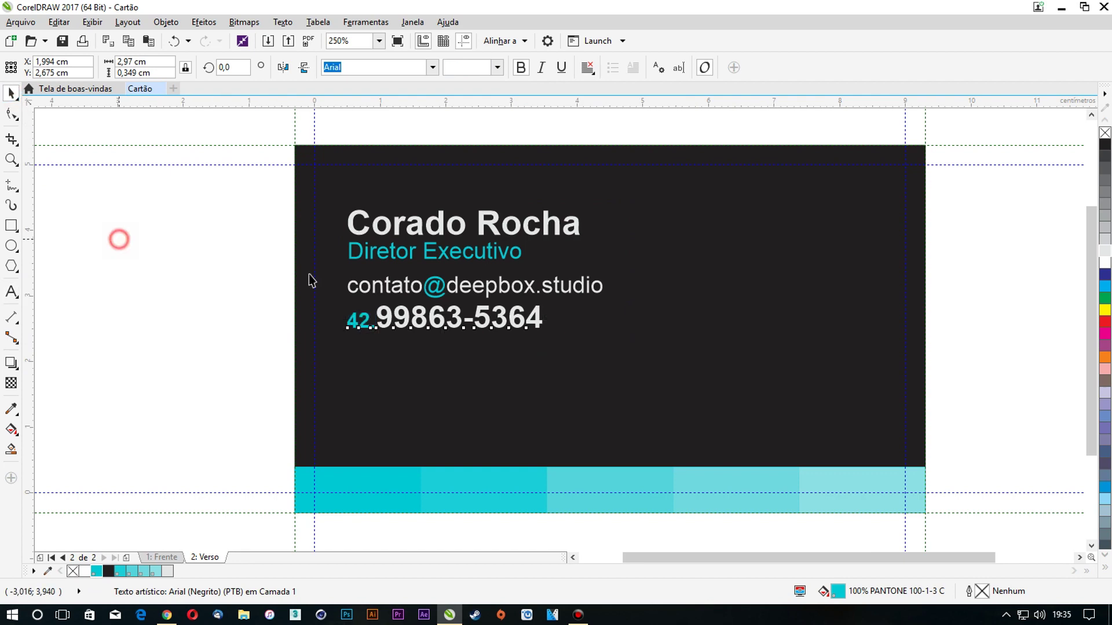
Select the e-mail and phone lines together
click(453, 287)
shift+click(457, 318)
shift+double_click(457, 319)
click(10, 95)
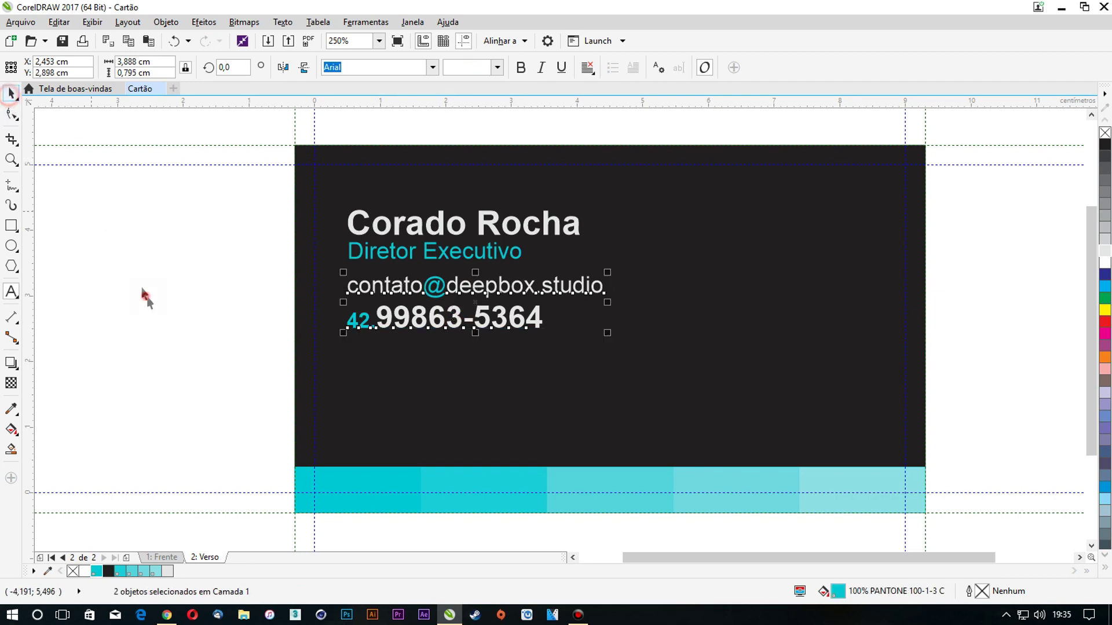
Marquee-select the e-mail and phone lines and move them lower on the card
drag(205, 262, 732, 415)
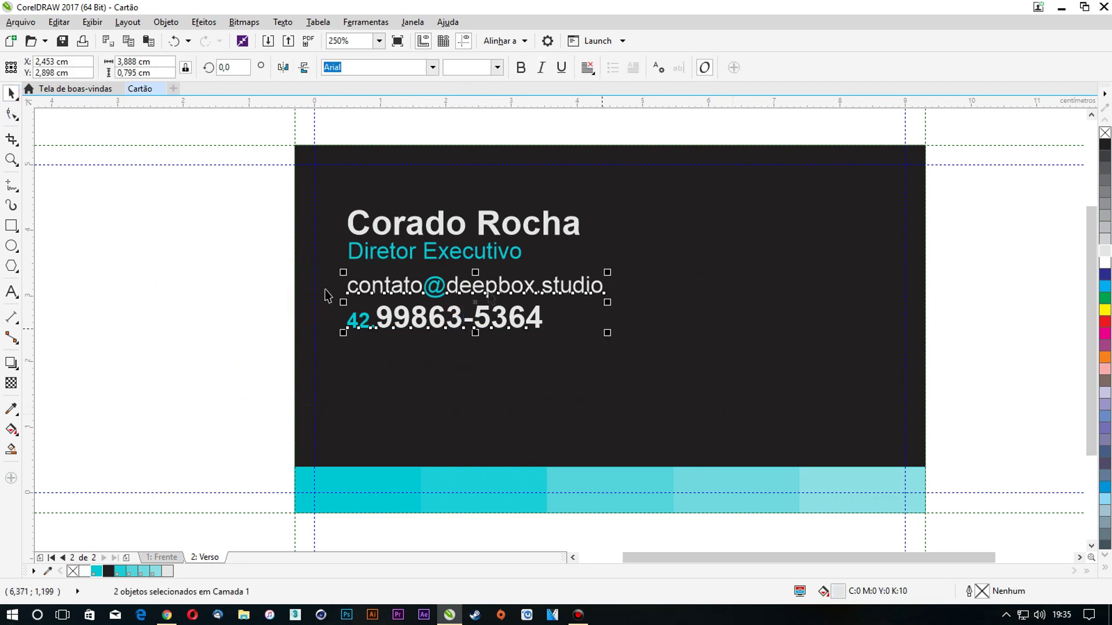
scroll(383, 287, up, 1)
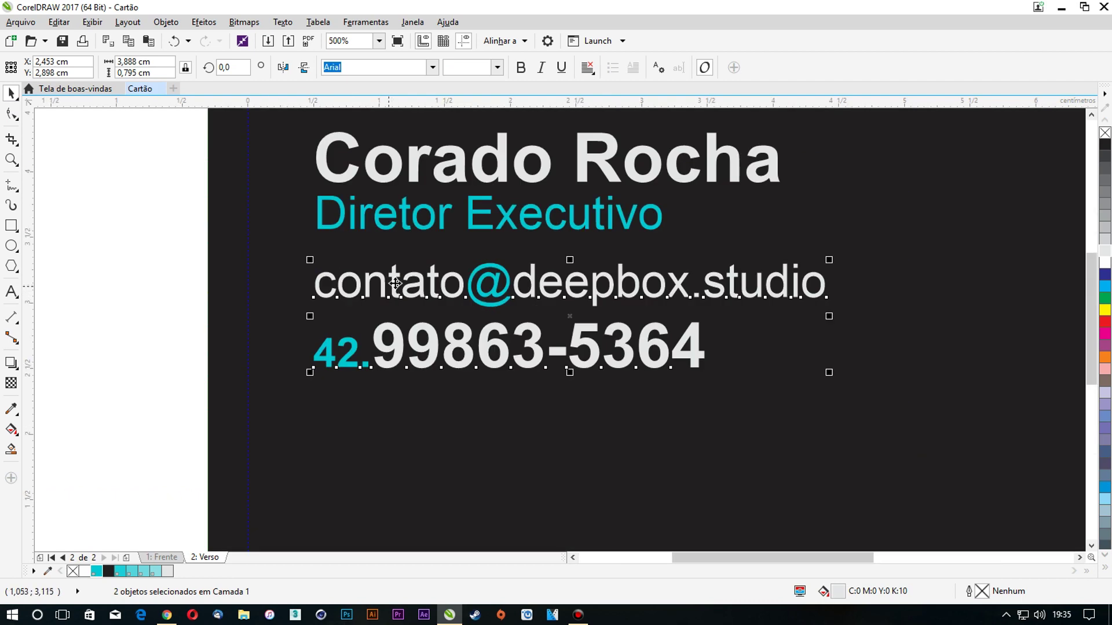
drag(128, 232, 958, 419)
click(163, 252)
drag(148, 279, 933, 352)
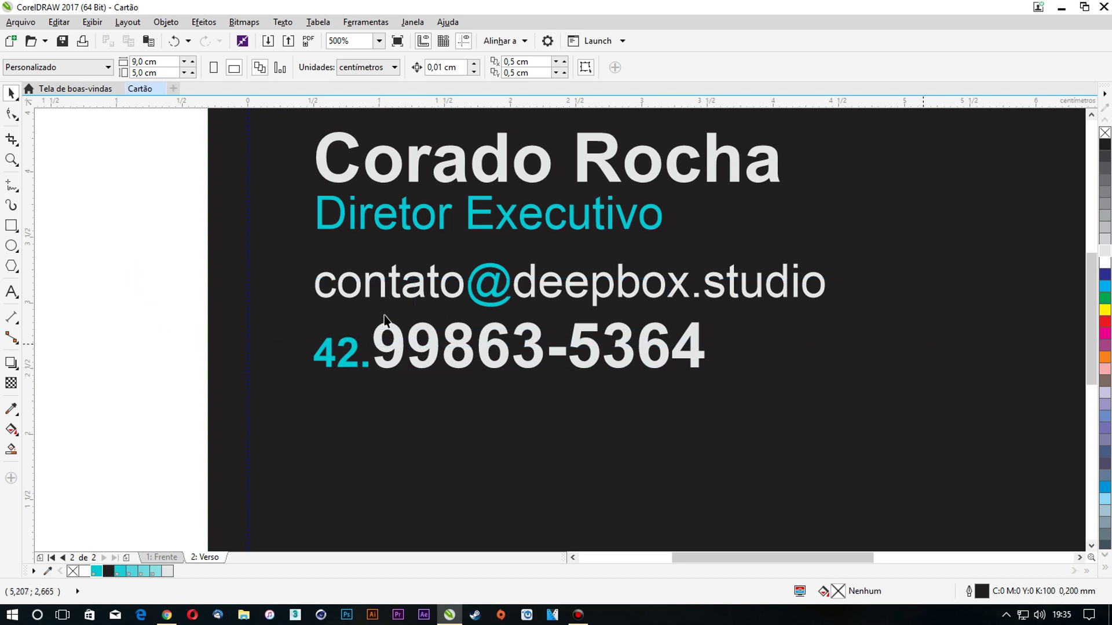
drag(106, 238, 911, 429)
drag(613, 290, 611, 326)
scroll(461, 284, down, 1)
click(224, 276)
Move the e-mail line below the phone number, swapping their order
drag(450, 301, 445, 389)
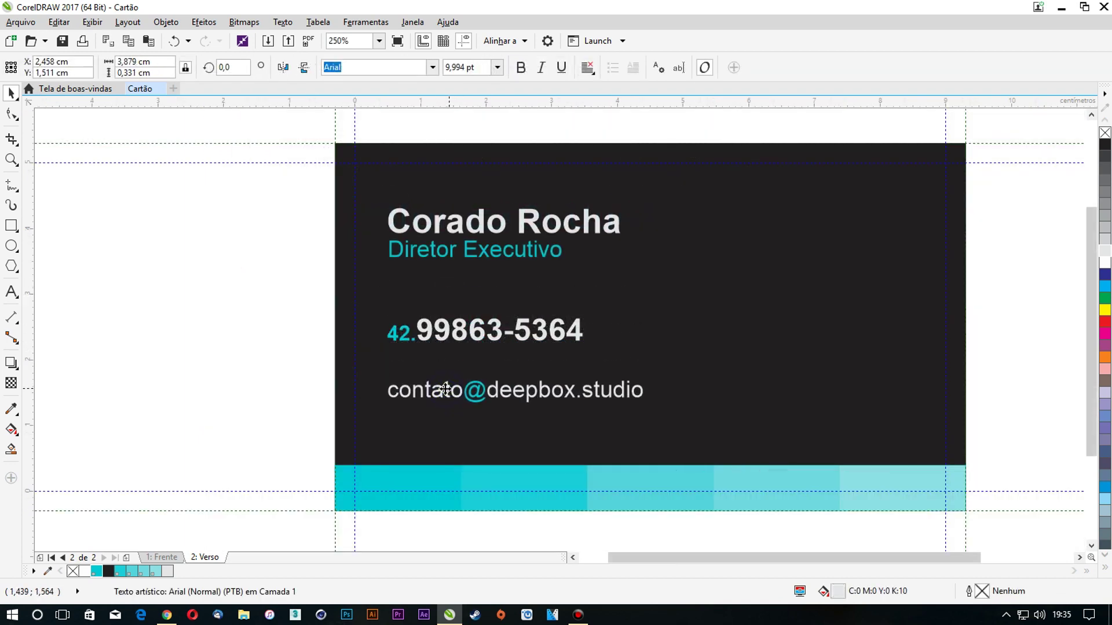
double_click(445, 389)
key(ctrl+a)
click(12, 93)
key(ctrl+z)
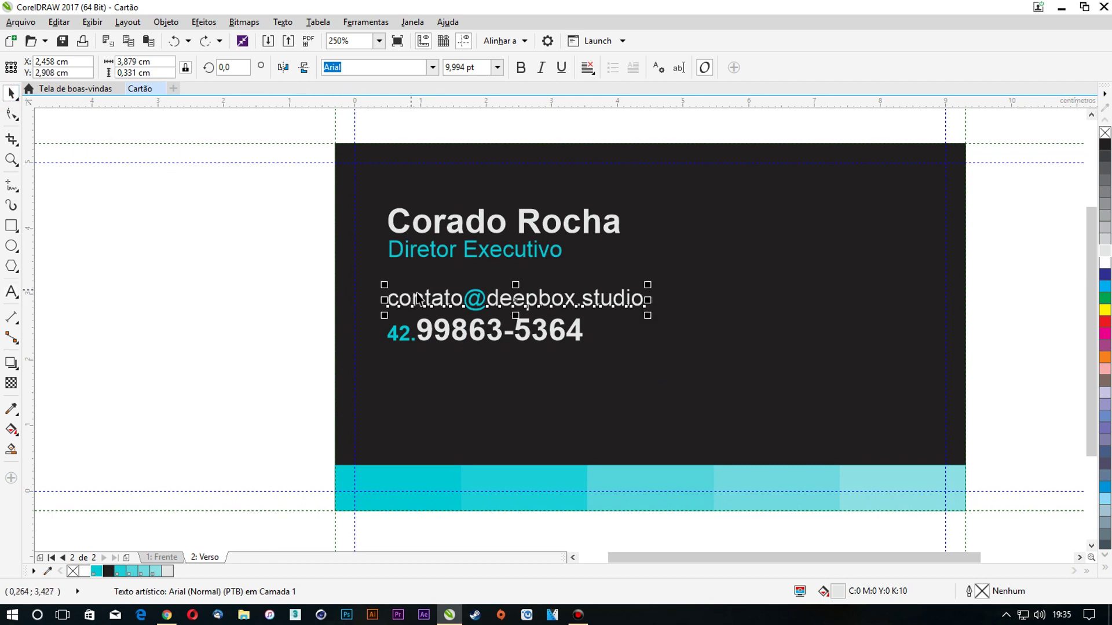
click(426, 297)
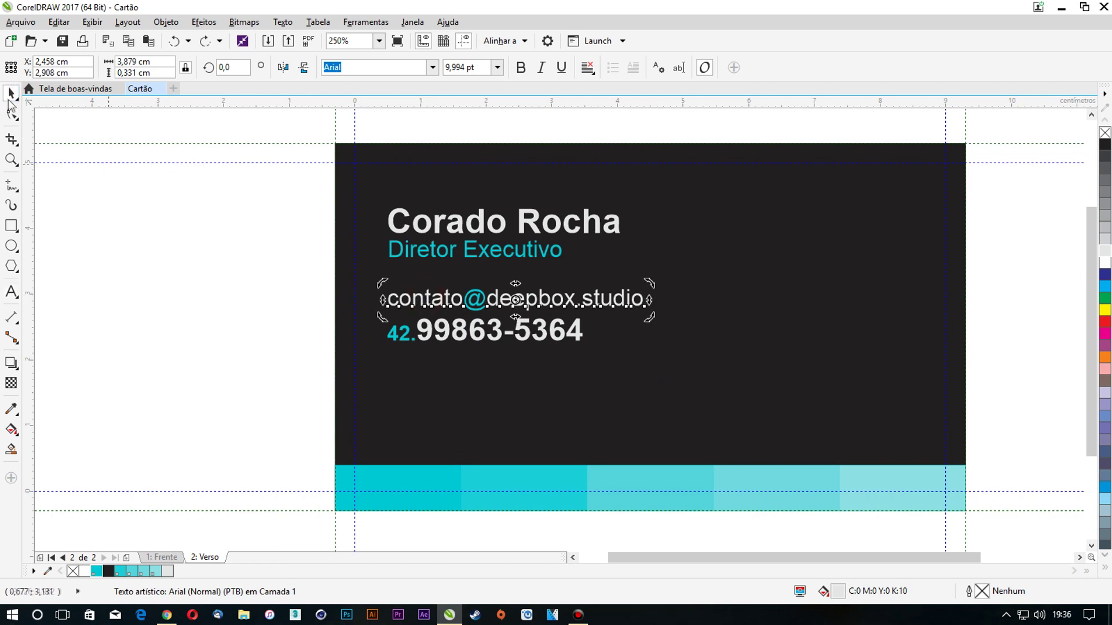
click(317, 283)
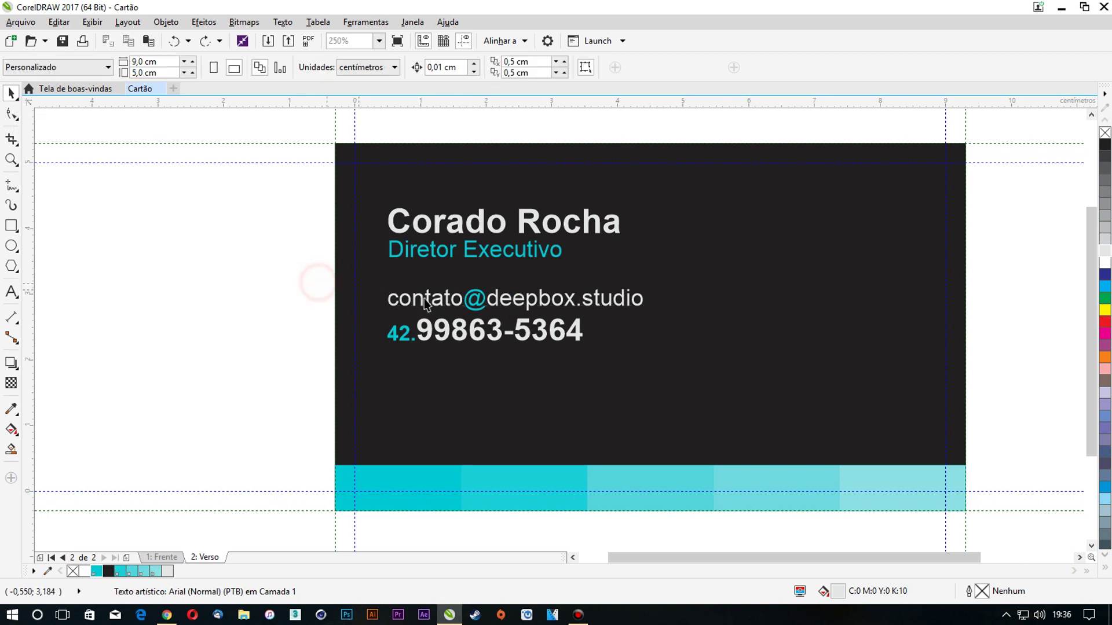
click(428, 298)
click(428, 298)
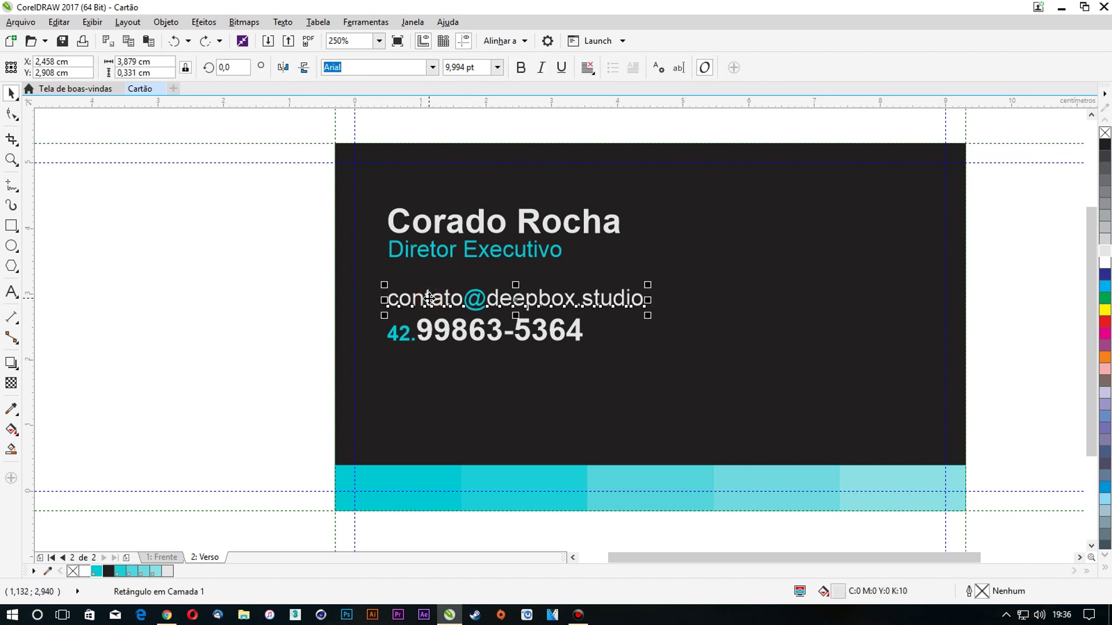
drag(430, 298, 428, 367)
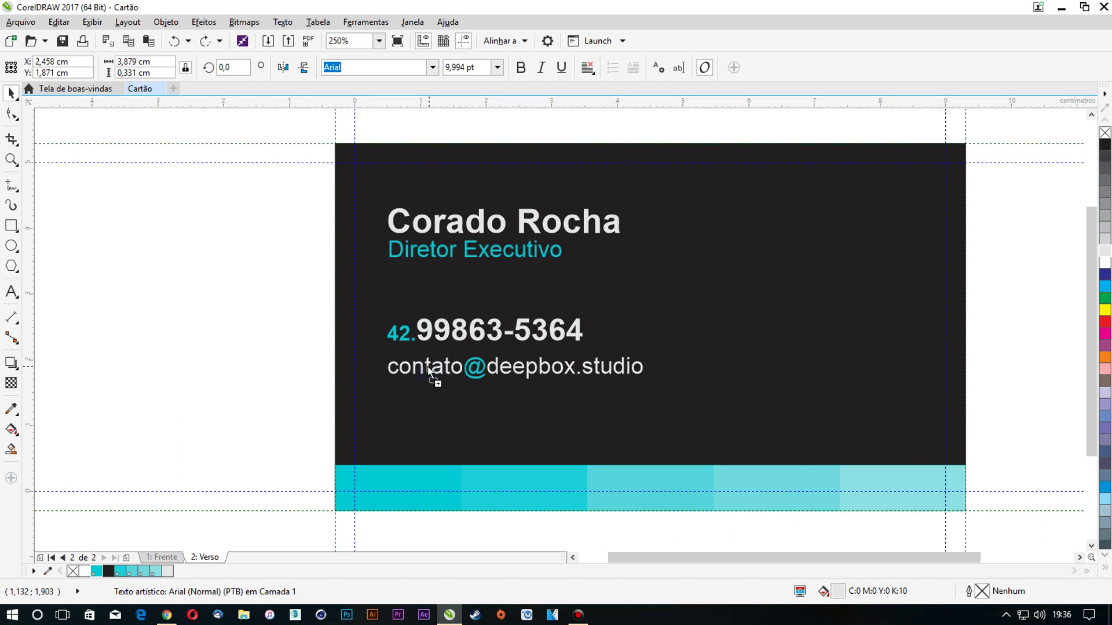
drag(427, 367, 427, 366)
double_click(428, 368)
key(ctrl+a)
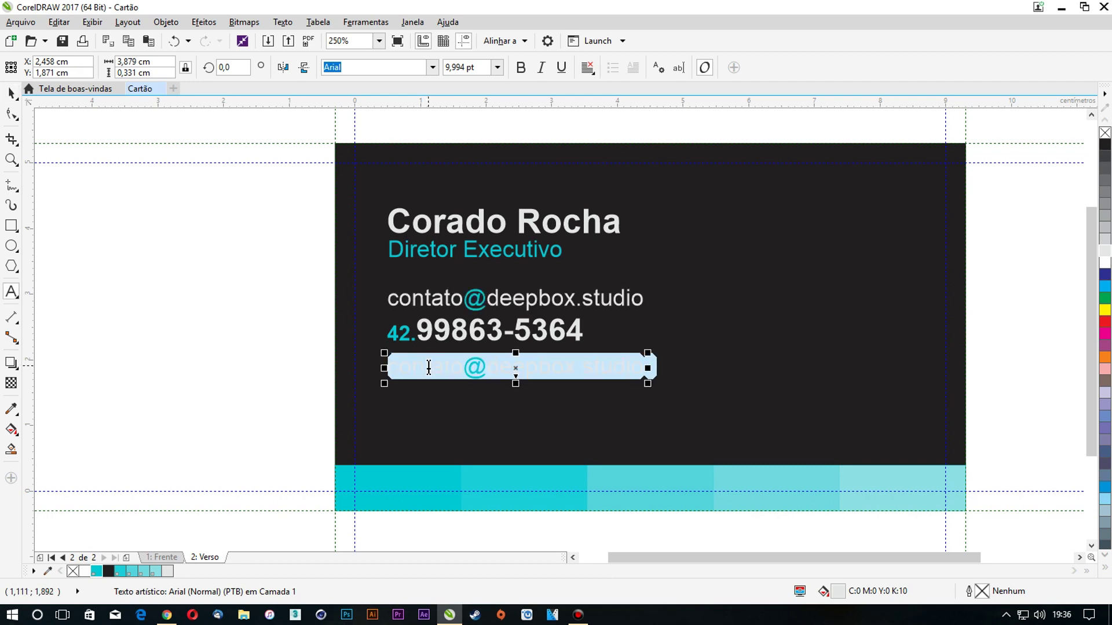
text(www.)
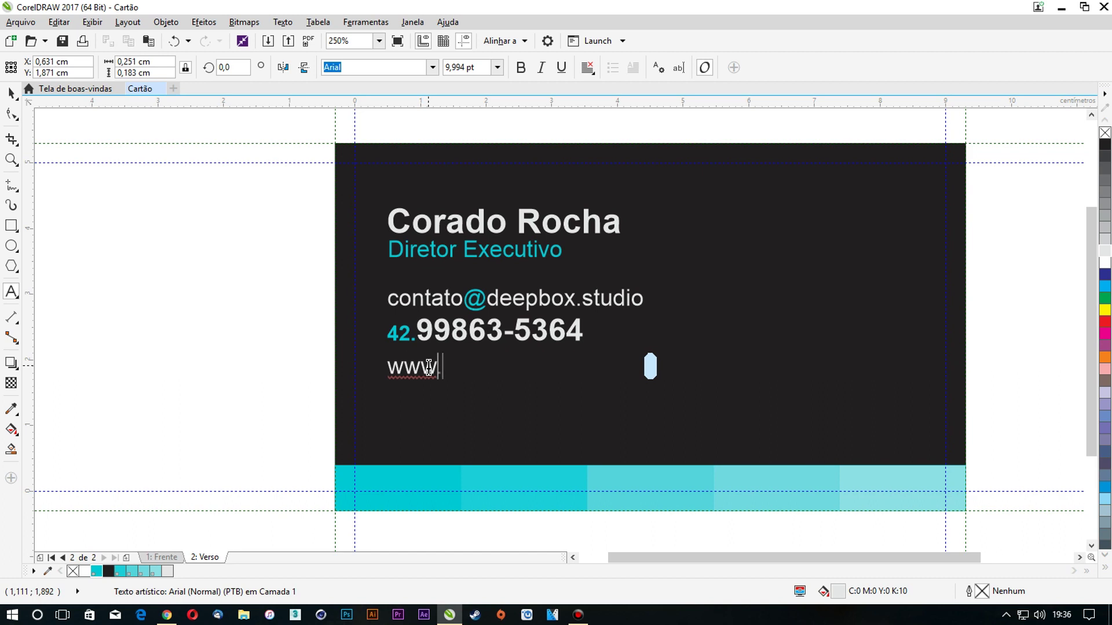
text(deepbox.studio)
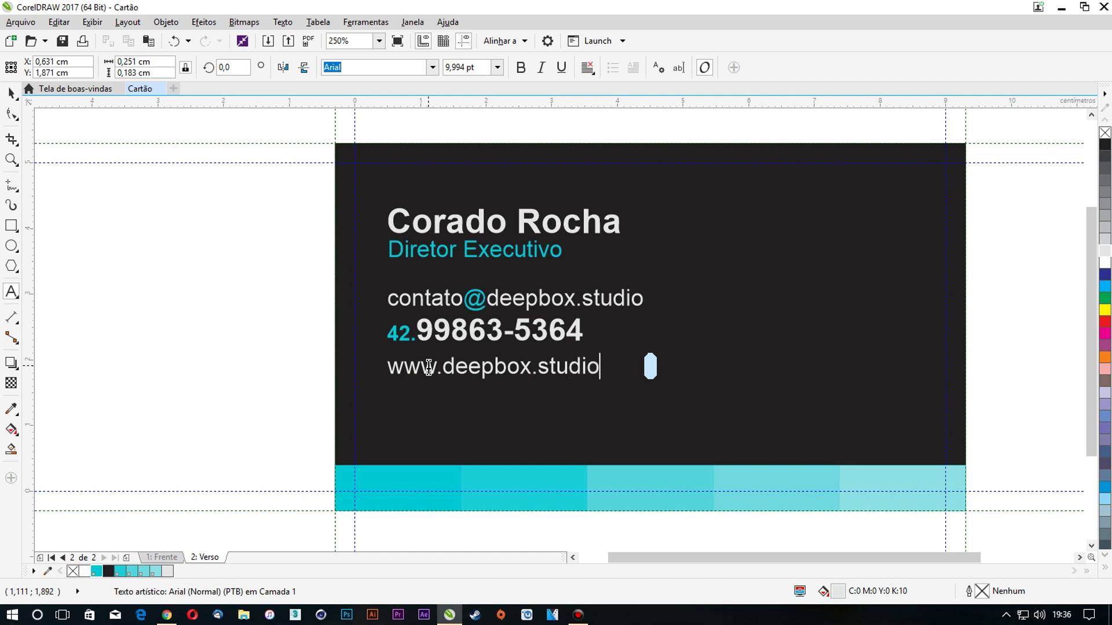
key(Escape)
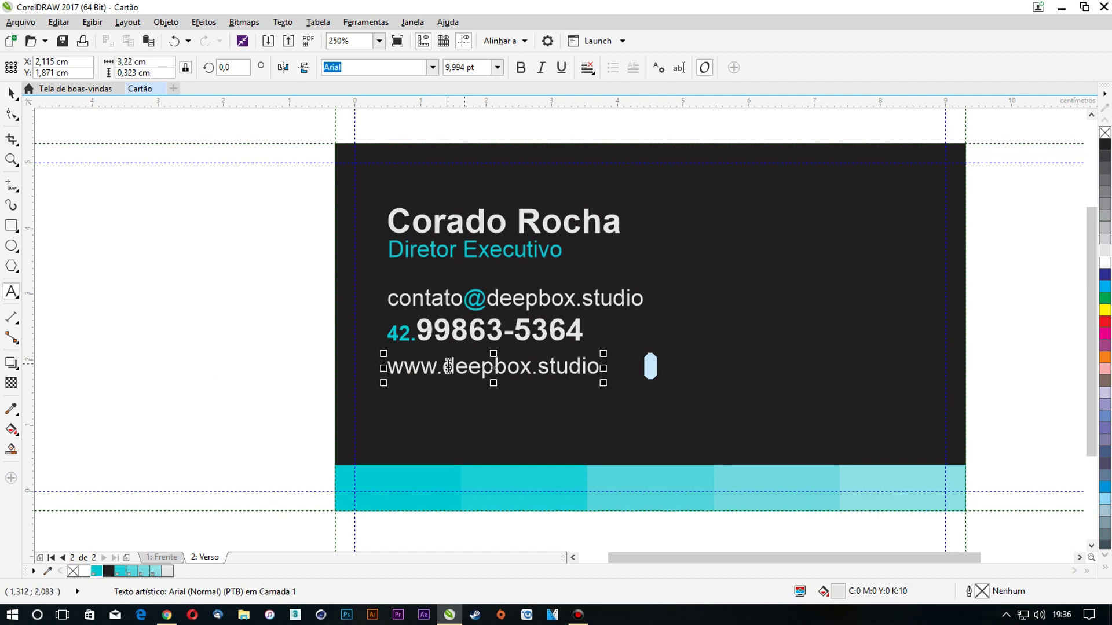
Make 'deepbox' bold at 12 pt and move the website line down toward the cyan band
drag(448, 366, 532, 366)
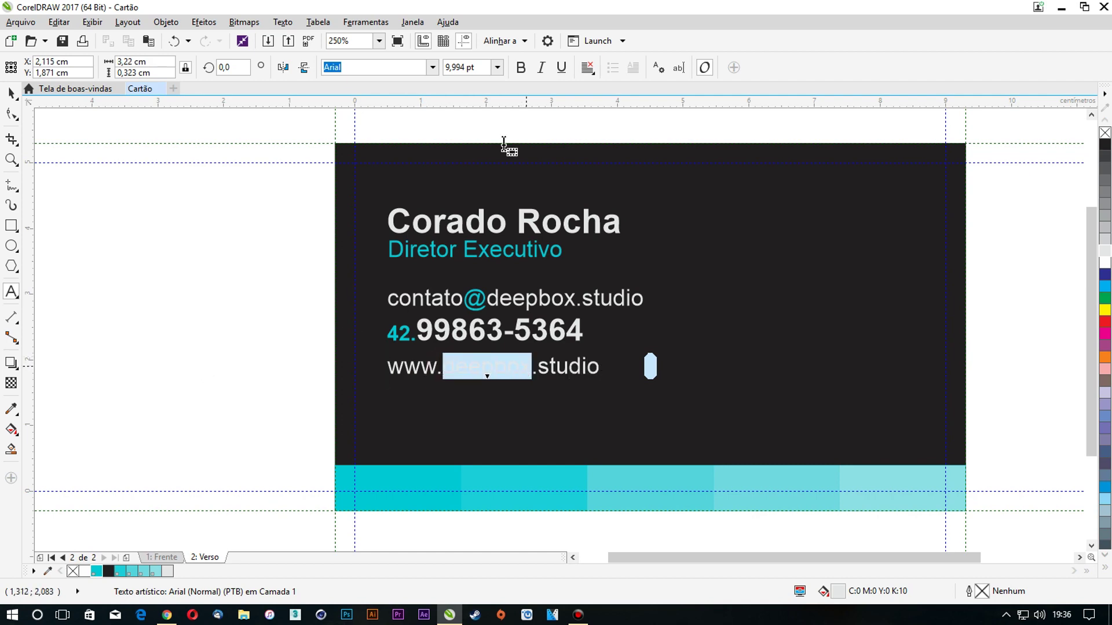
click(520, 67)
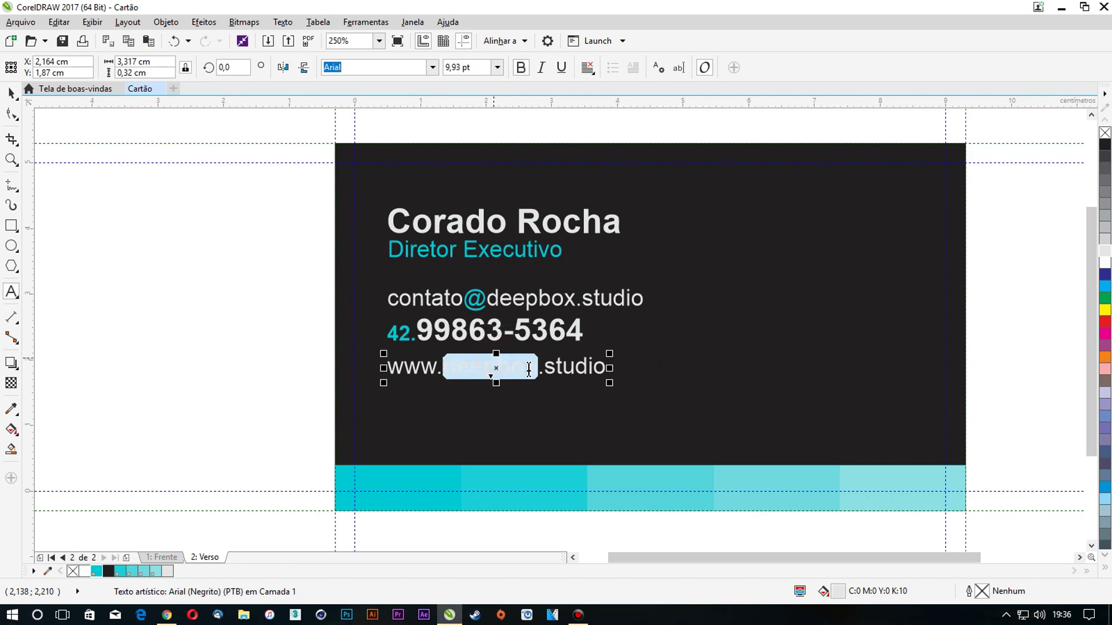
click(497, 67)
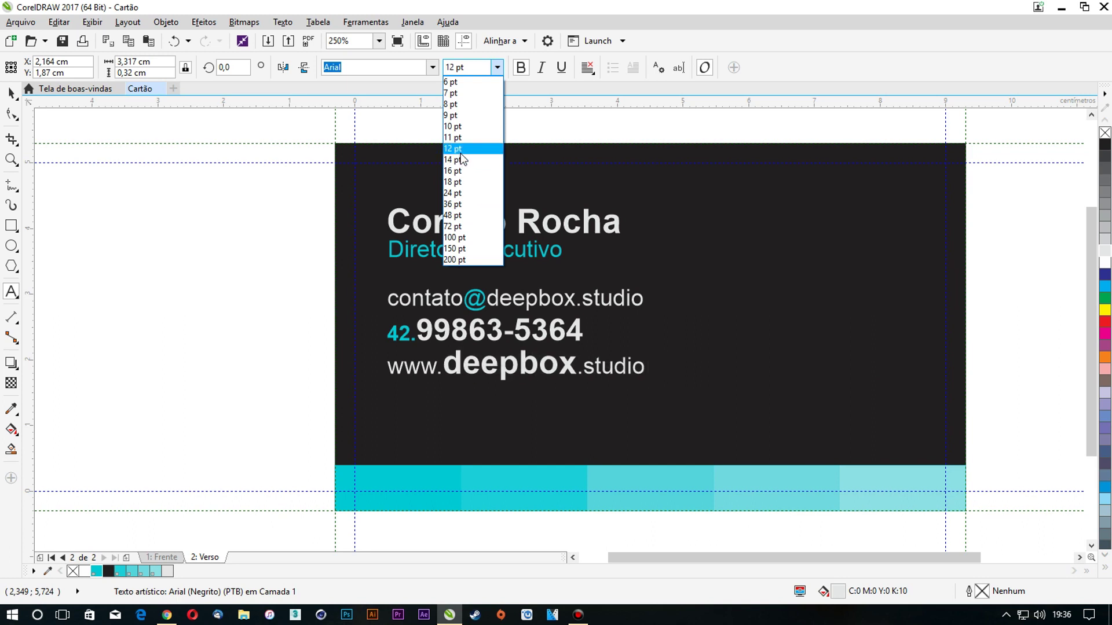
click(456, 149)
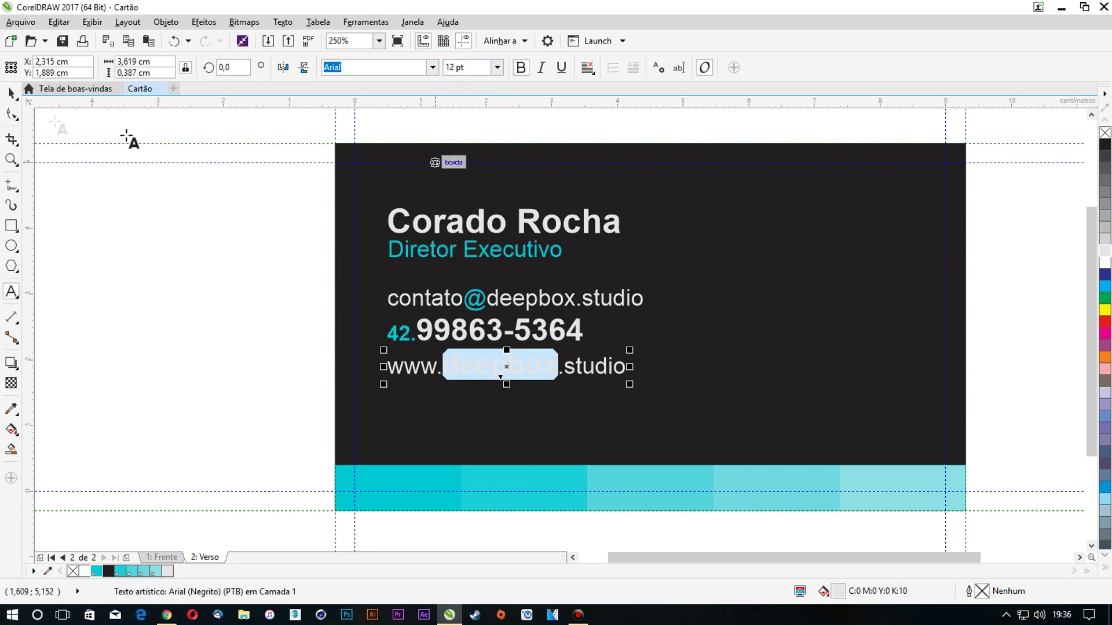
click(11, 93)
drag(518, 364, 517, 409)
shift+click(647, 404)
Centre the website line horizontally and move it to the top of the card
key(c)
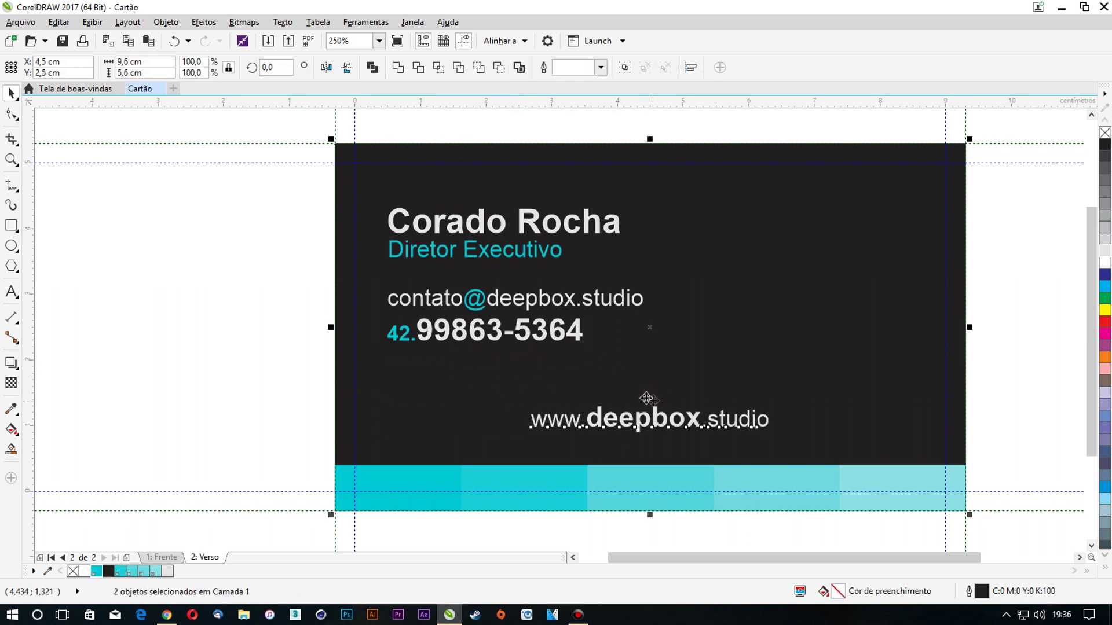
click(230, 310)
drag(675, 419, 677, 196)
Group the name, title, e-mail and phone texts and centre the group vertically on the card
drag(278, 193, 655, 371)
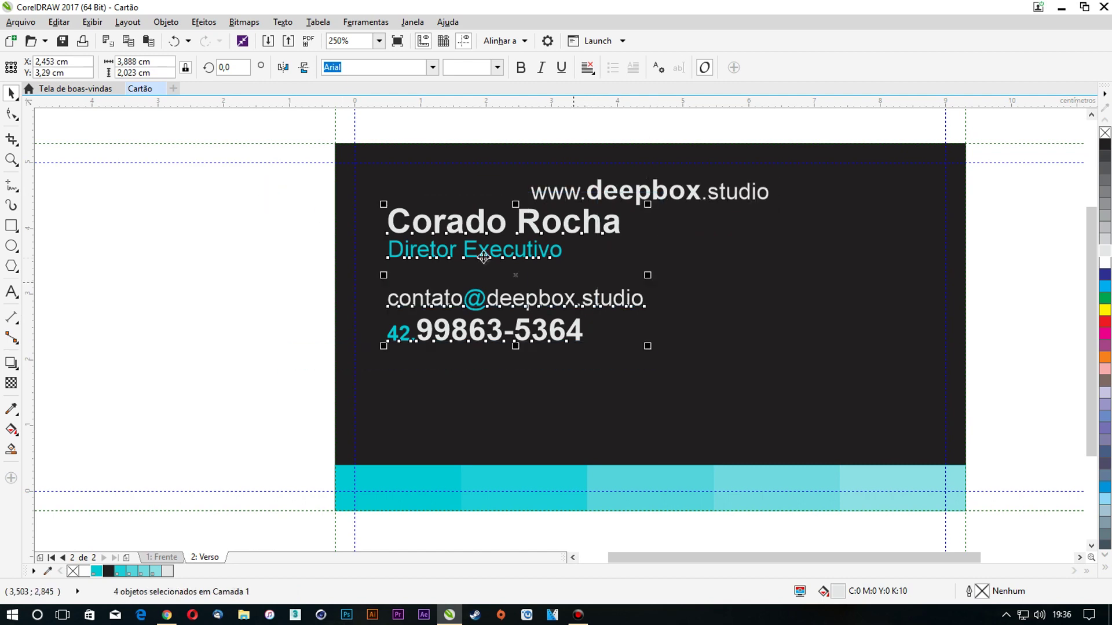
drag(463, 227, 461, 267)
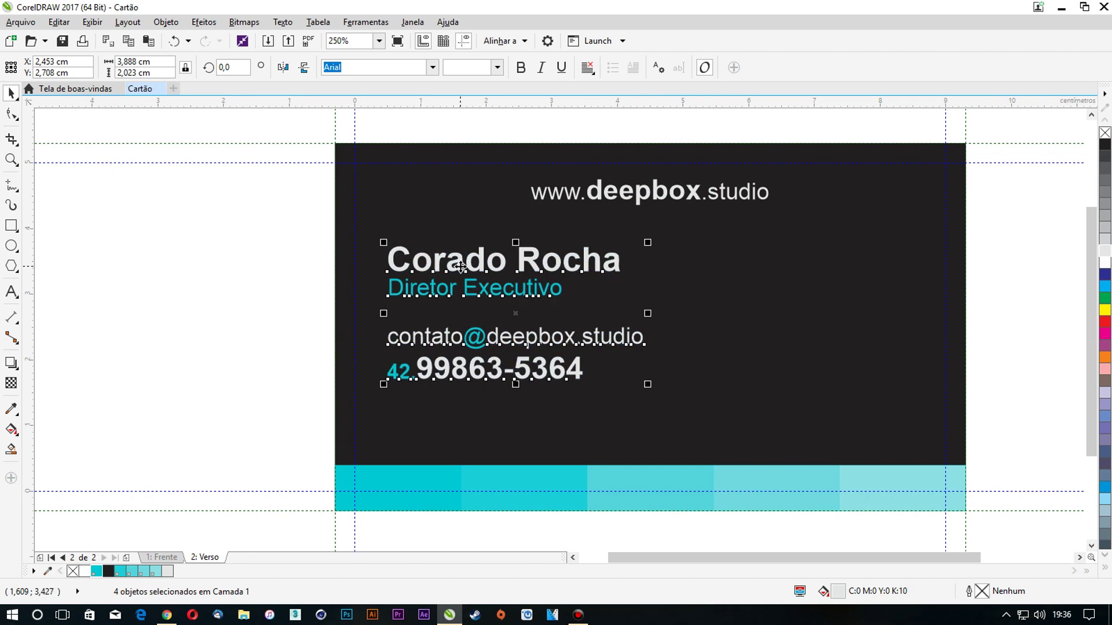
key(ctrl+g)
shift+click(740, 294)
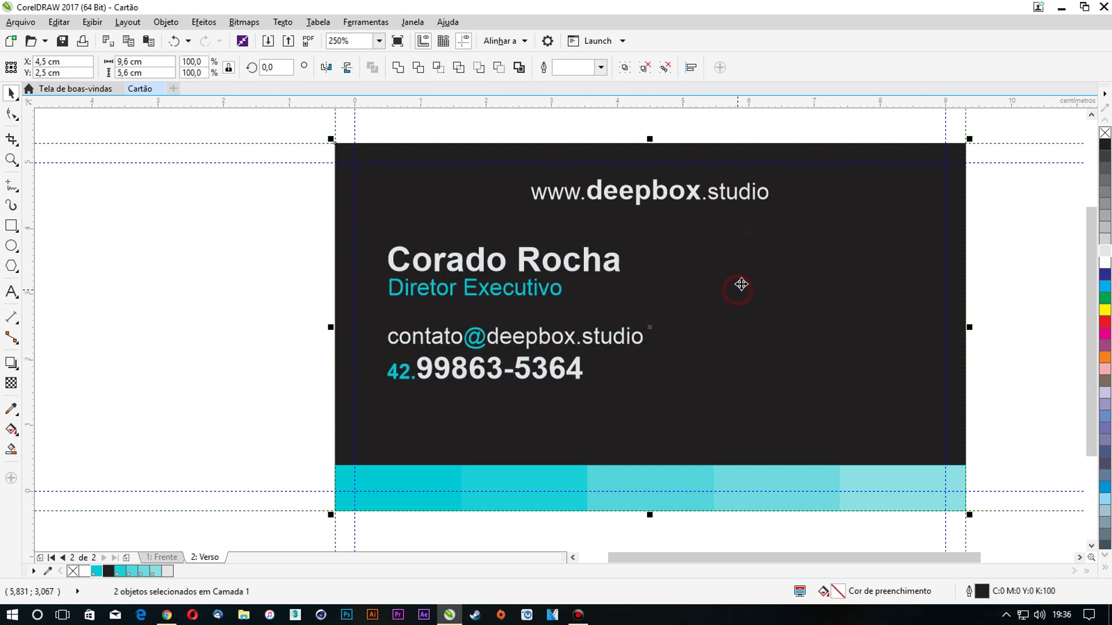
key(c)
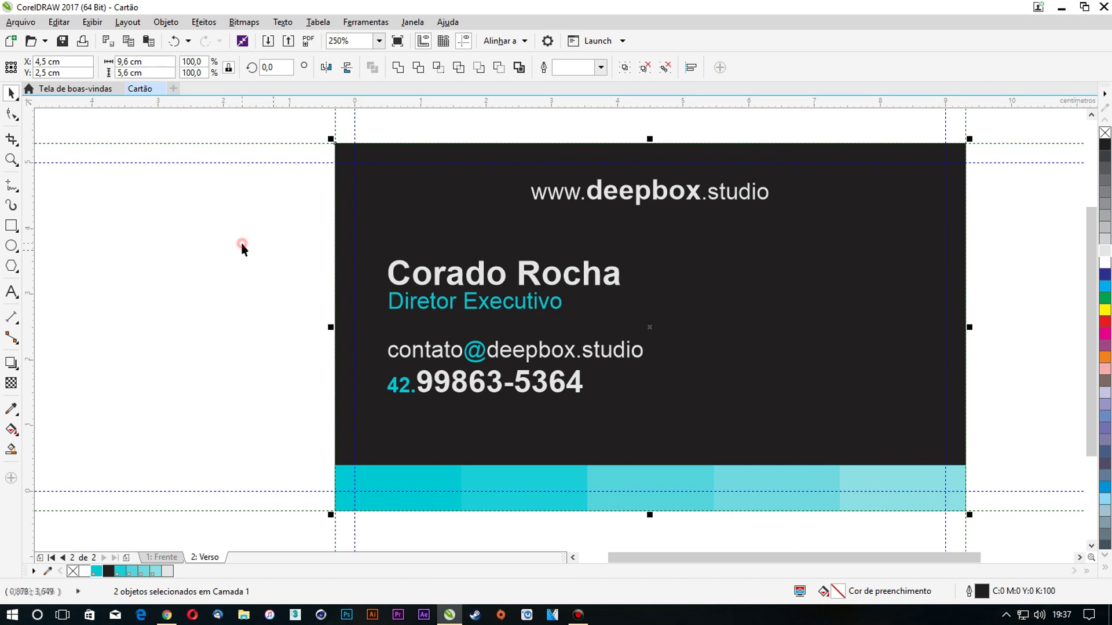
click(241, 245)
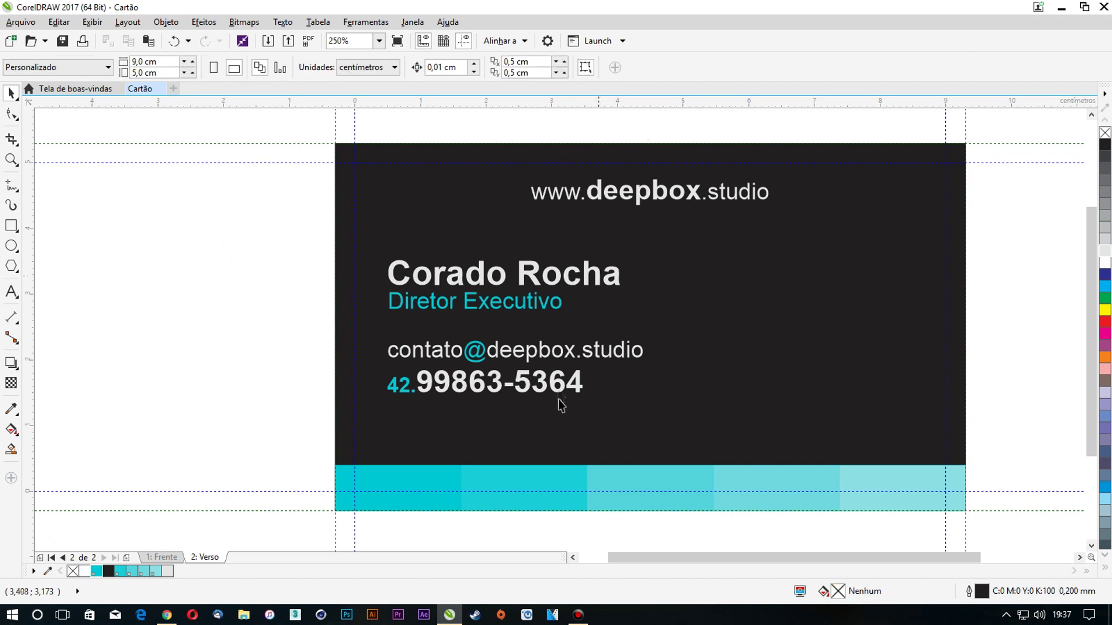
Widen the letter spacing of the website line with the Shape tool
click(608, 200)
click(11, 113)
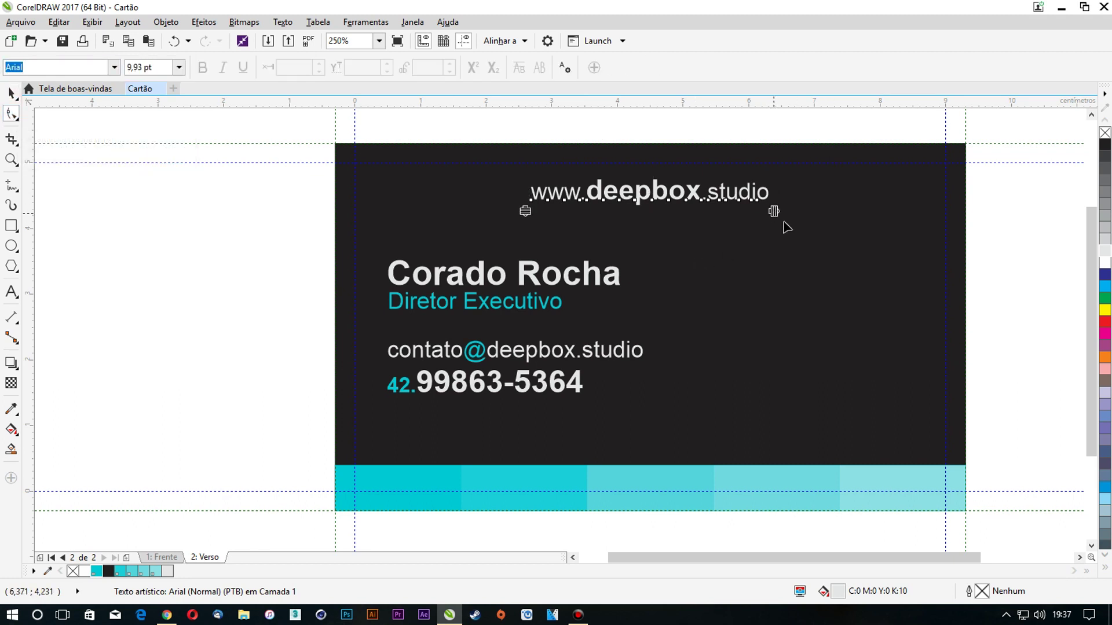
drag(775, 212, 815, 210)
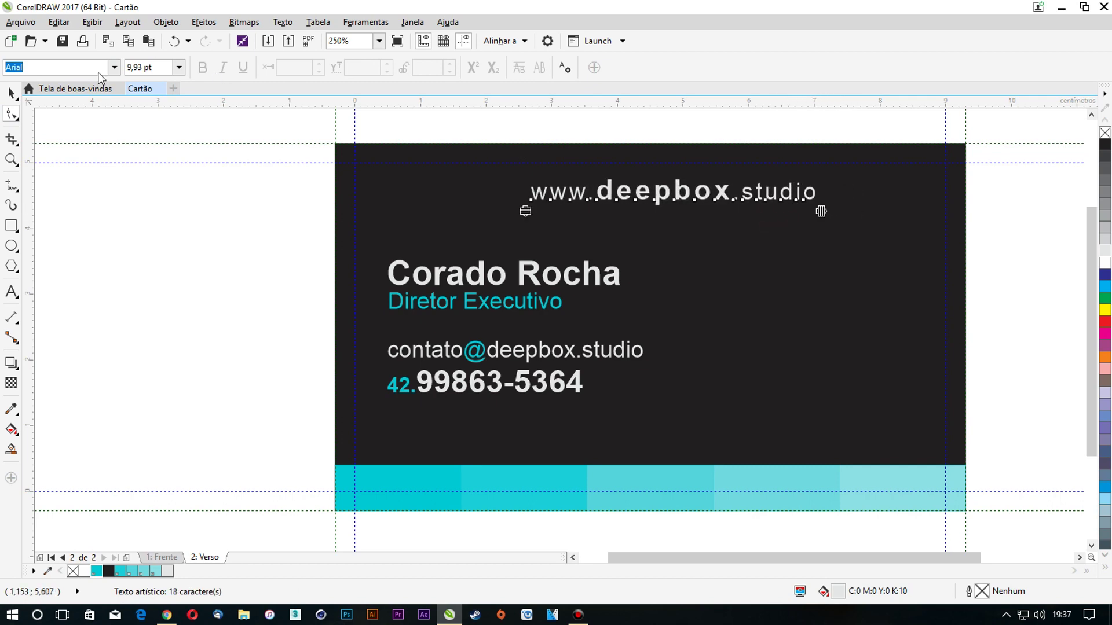
click(11, 93)
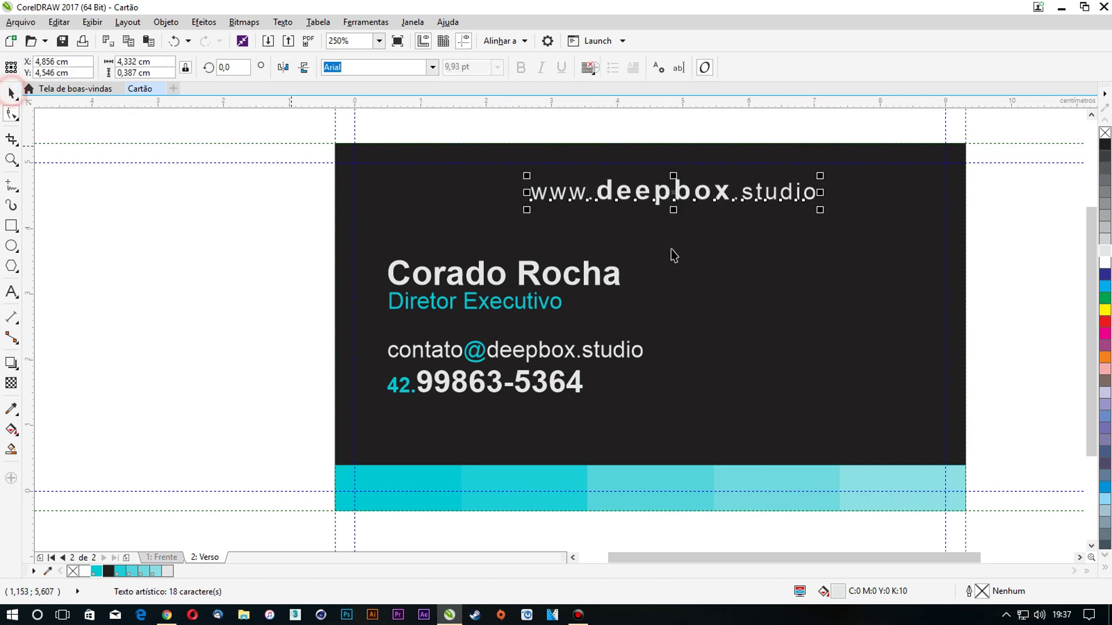
Delete the cyan bottom band
click(1010, 238)
scroll(168, 231, down, 2)
drag(643, 428, 150, 297)
key(Delete)
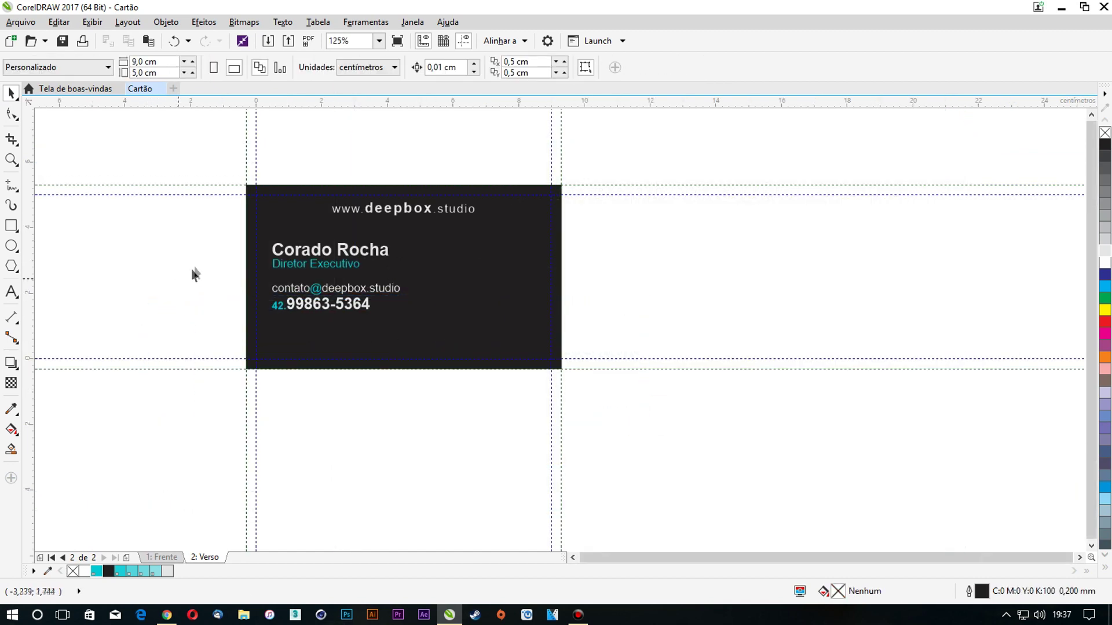
Restore the deleted cyan band with Ctrl+Z
scroll(198, 256, up, 2)
key(ctrl+z)
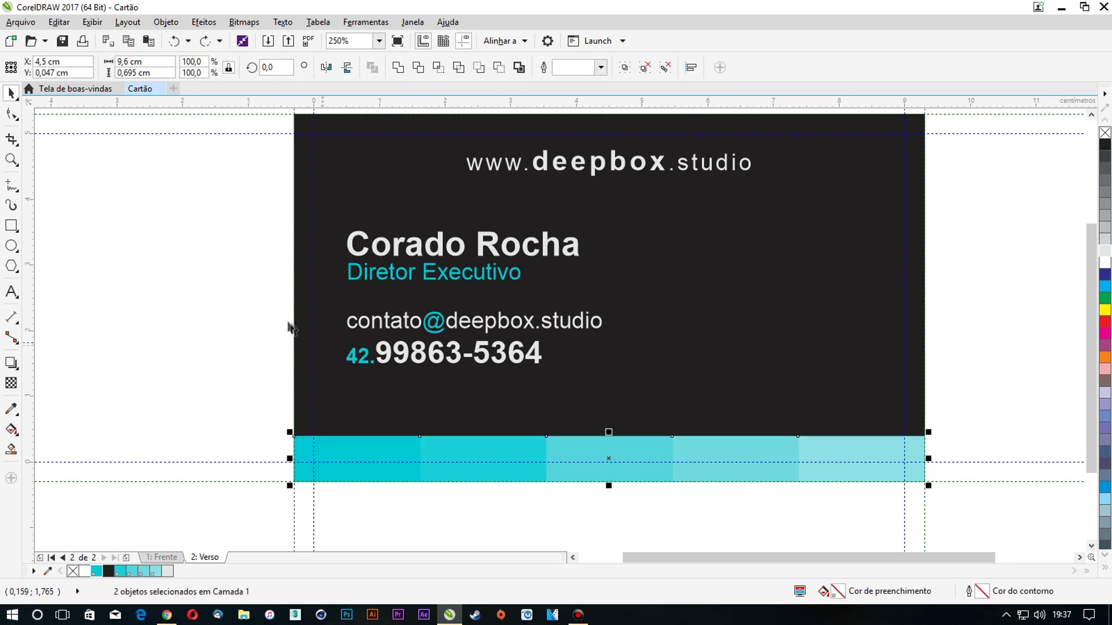
click(280, 317)
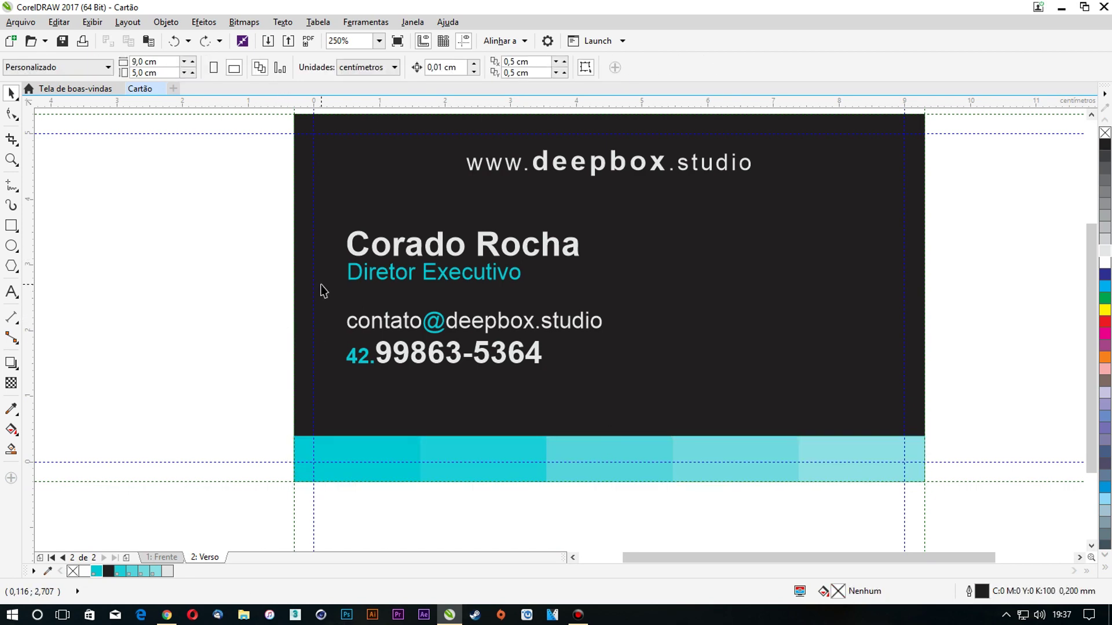
Drag a copy of the name from the contact group to its right and select its text
click(533, 250)
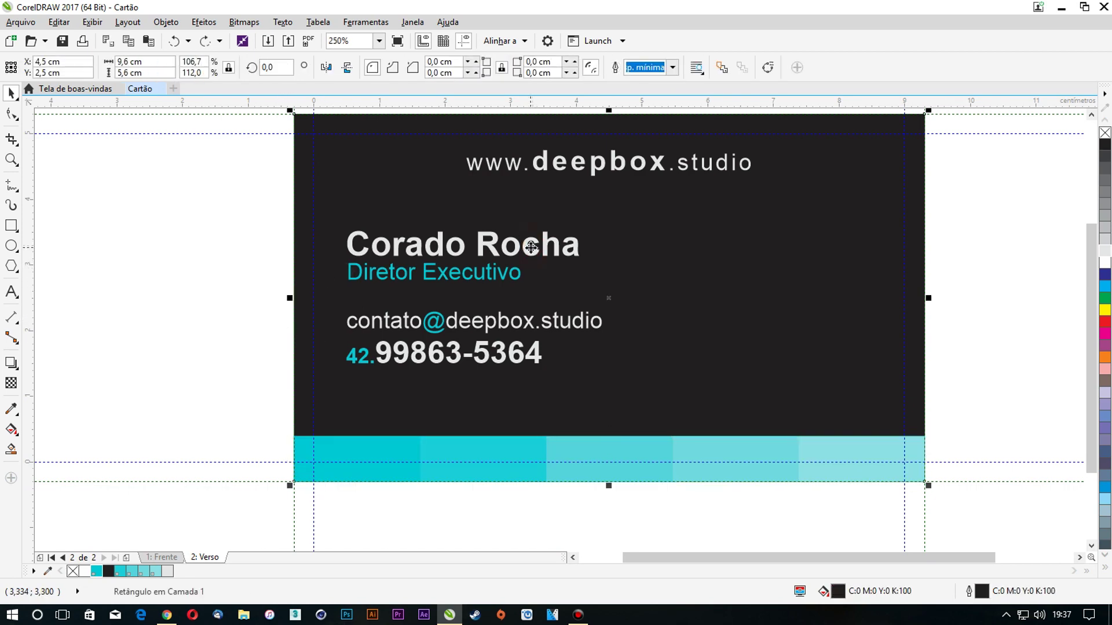
click(553, 166)
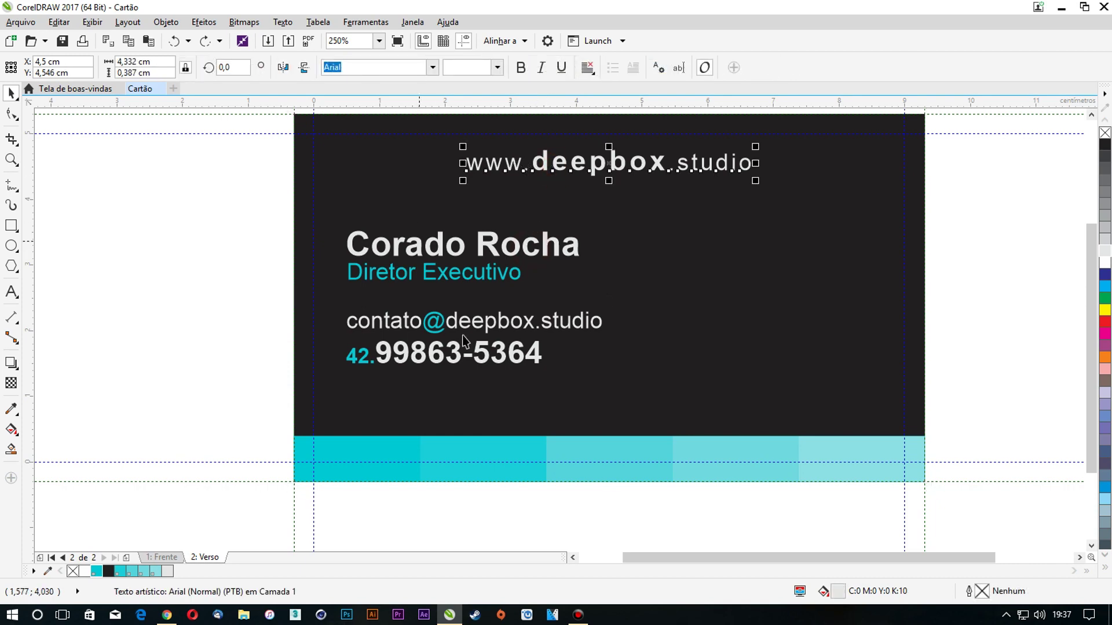
click(465, 334)
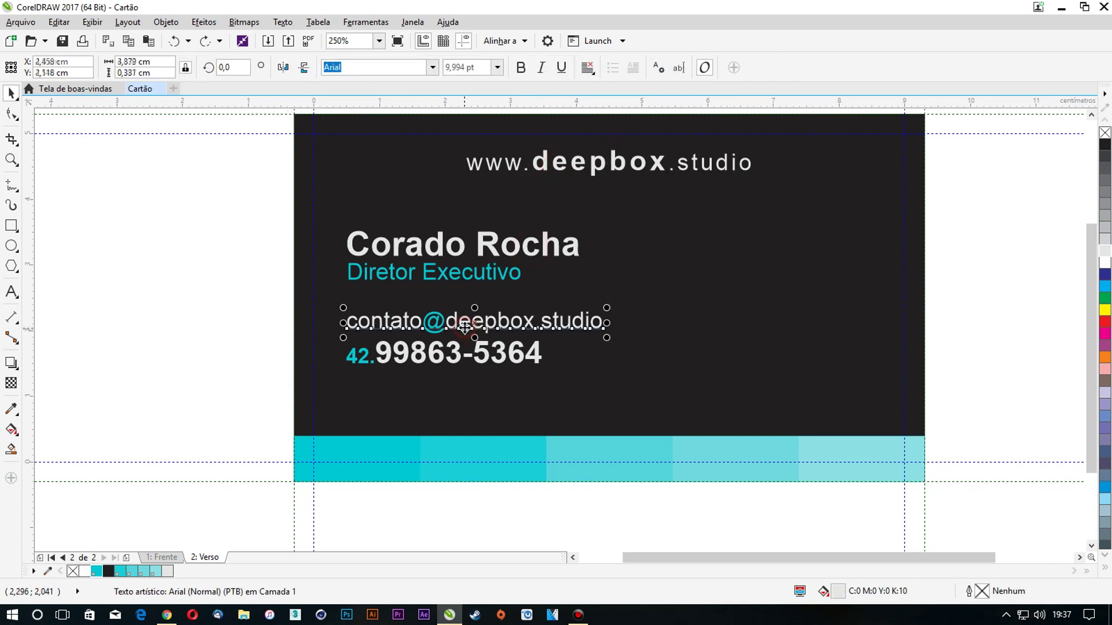
click(251, 316)
click(390, 244)
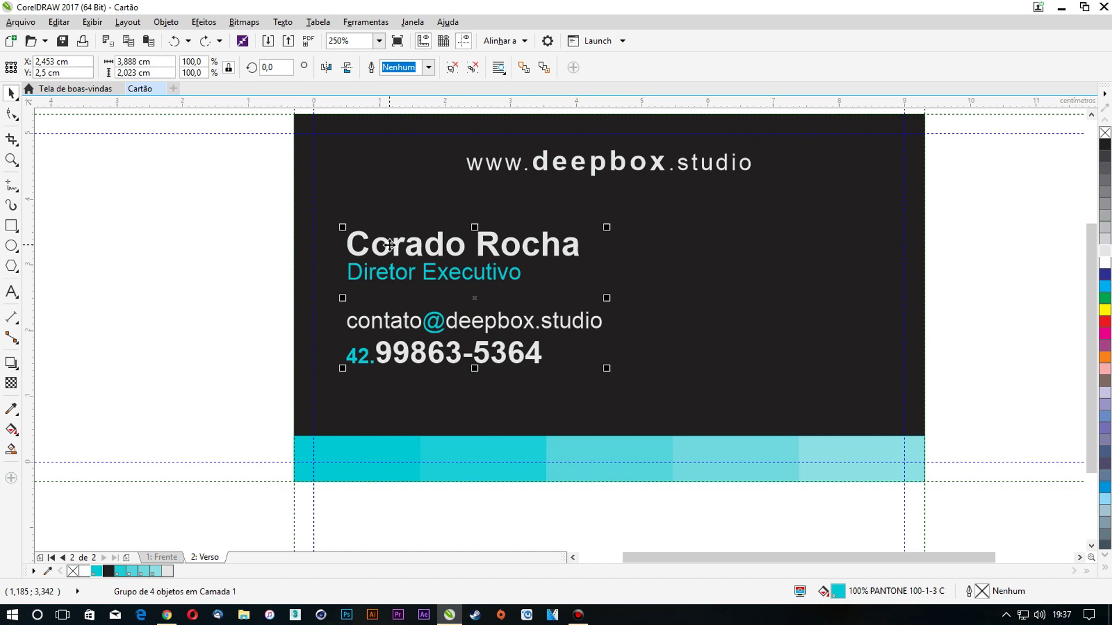
ctrl+click(434, 240)
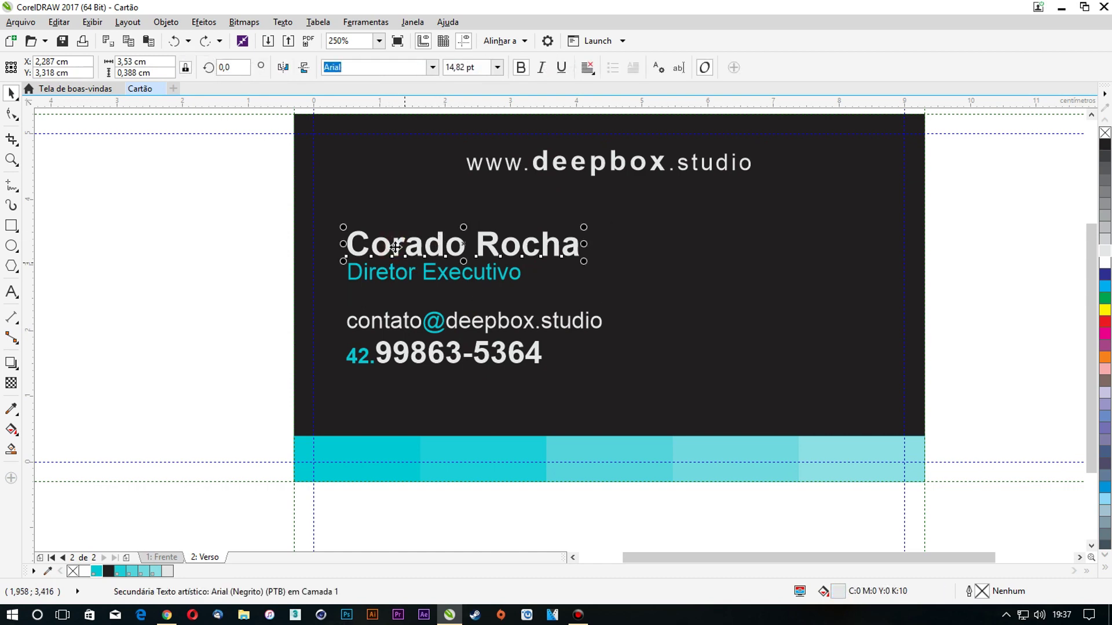
click(409, 244)
click(218, 241)
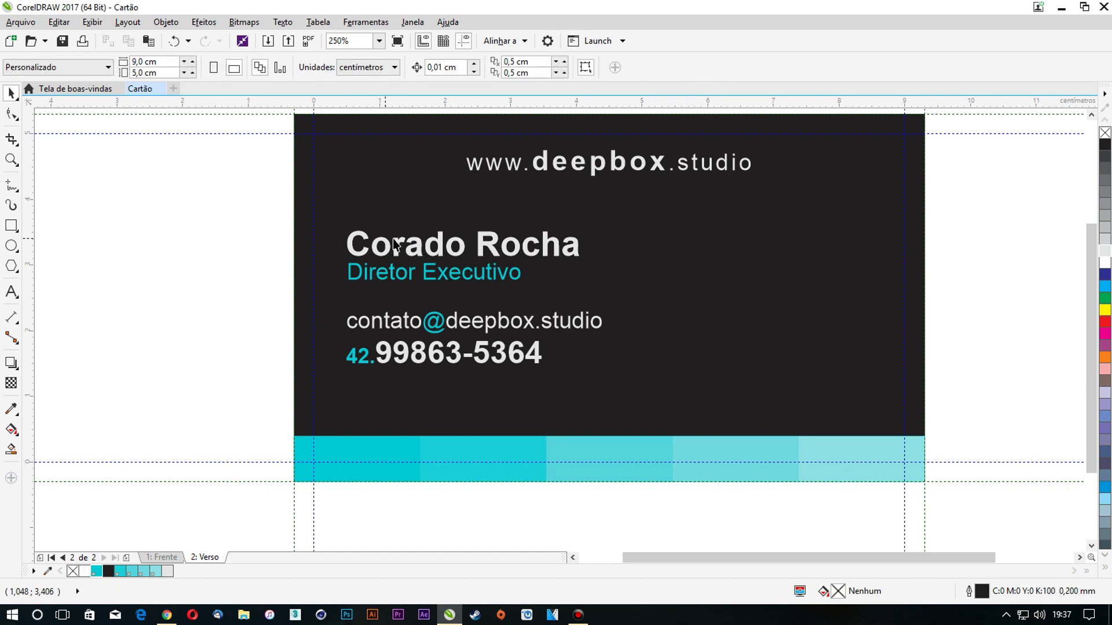
drag(394, 241, 693, 234)
double_click(694, 239)
key(ctrl+a)
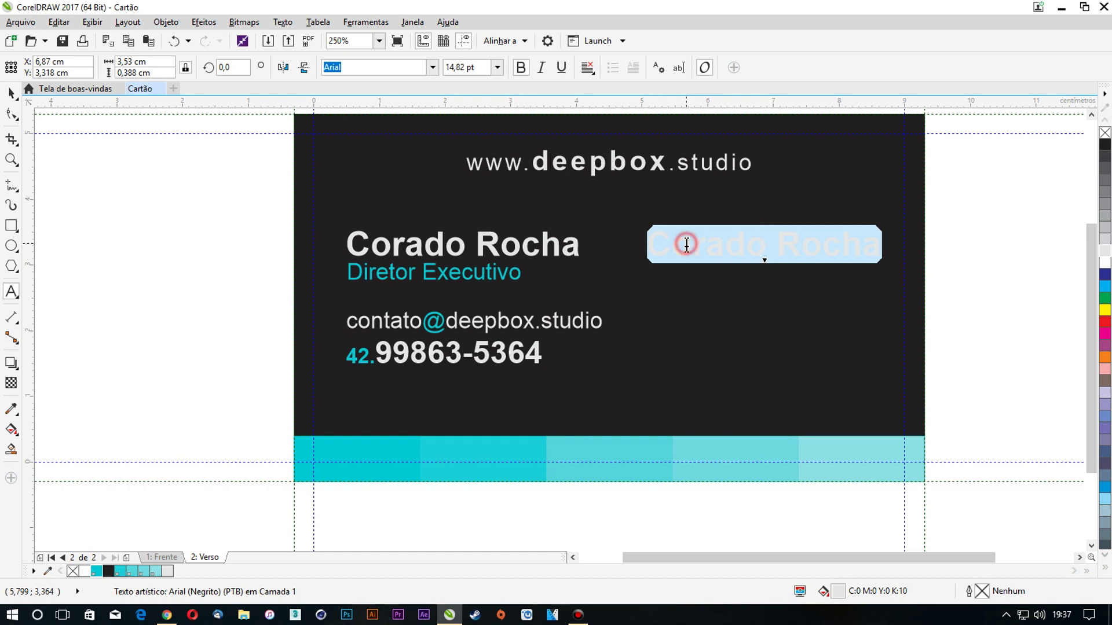
Replace the copied name with the lines 'Projetos em 3D', 'Animações Gráficas' and 'Propagandas'
click(687, 245)
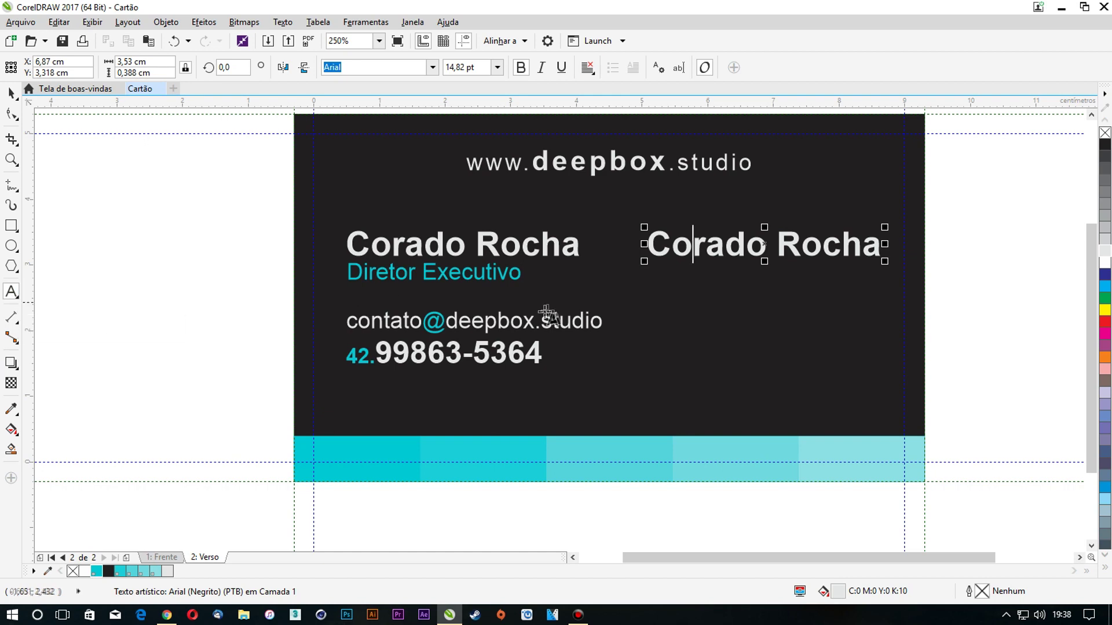
key(ctrl+a)
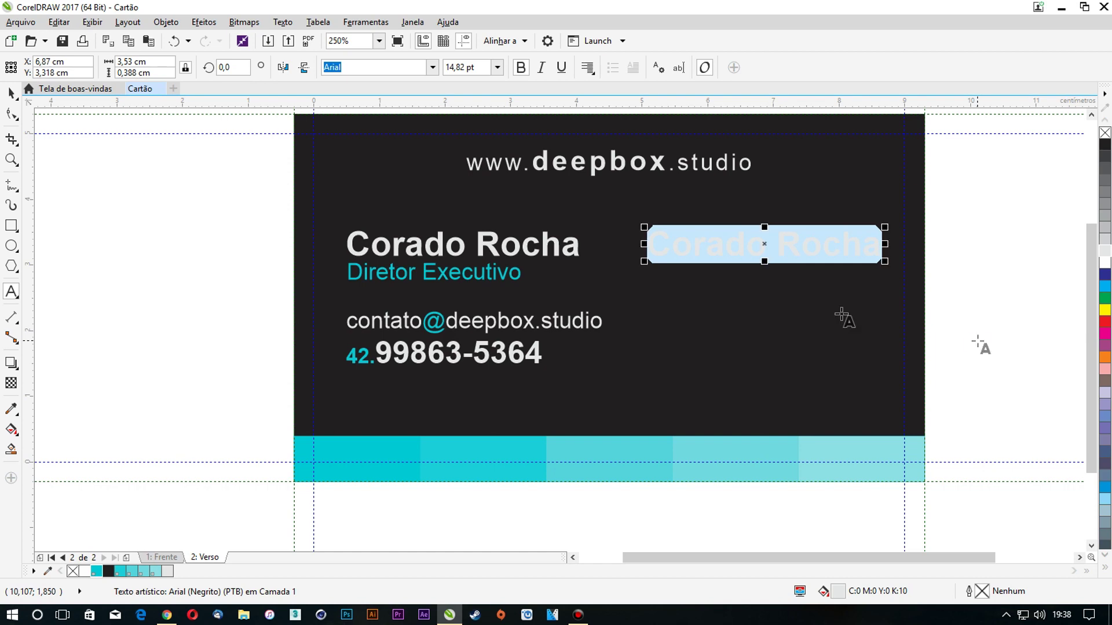
click(877, 258)
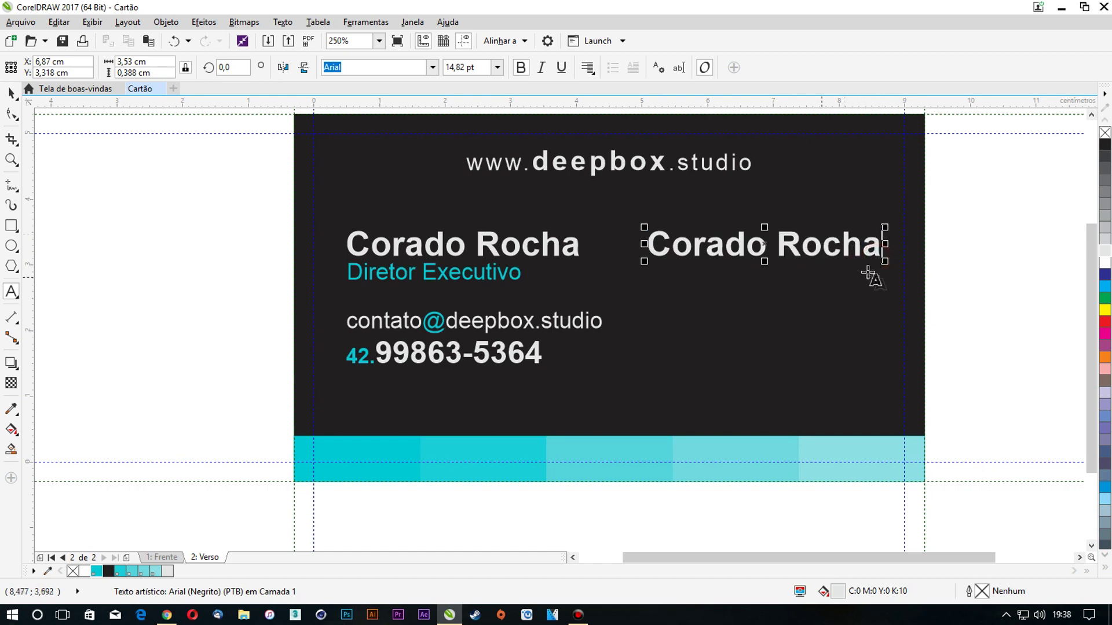
key(ctrl+a)
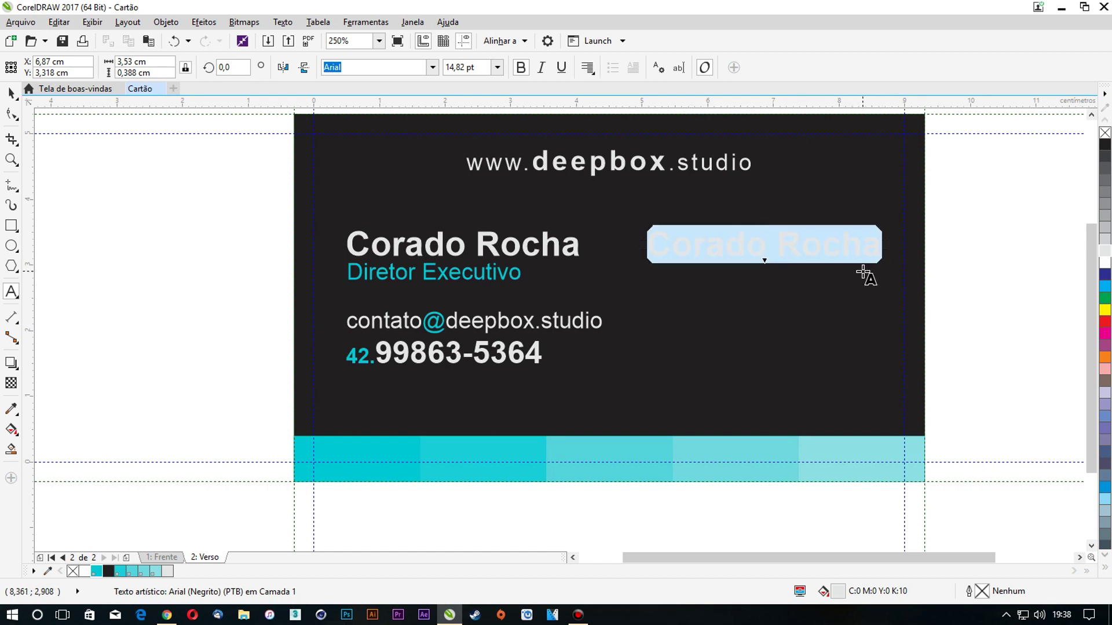
text(P)
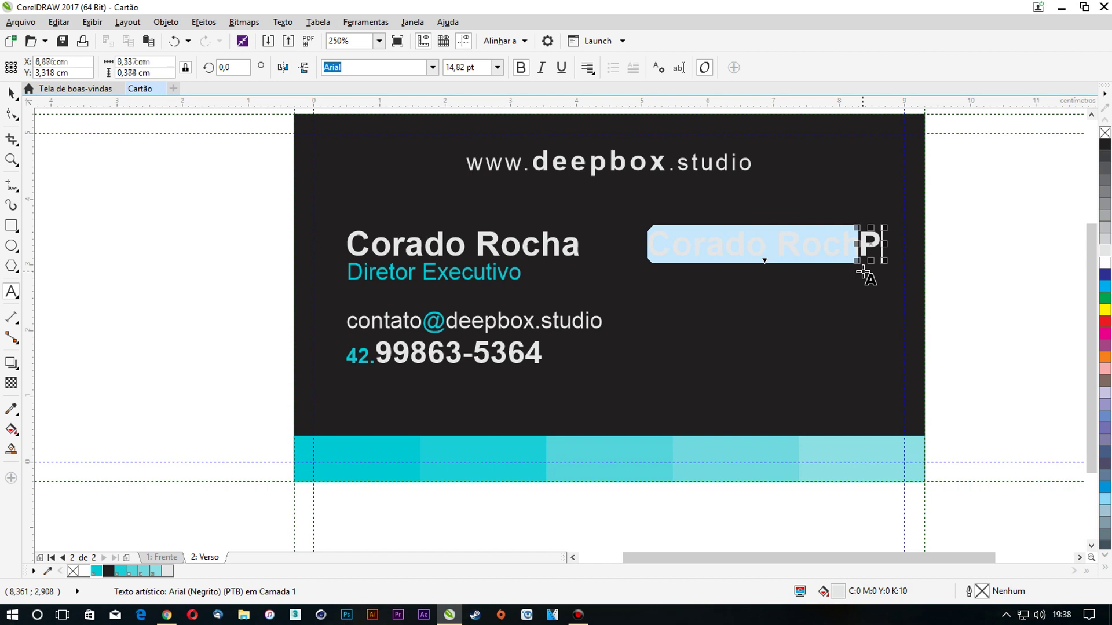
text(rojetos )
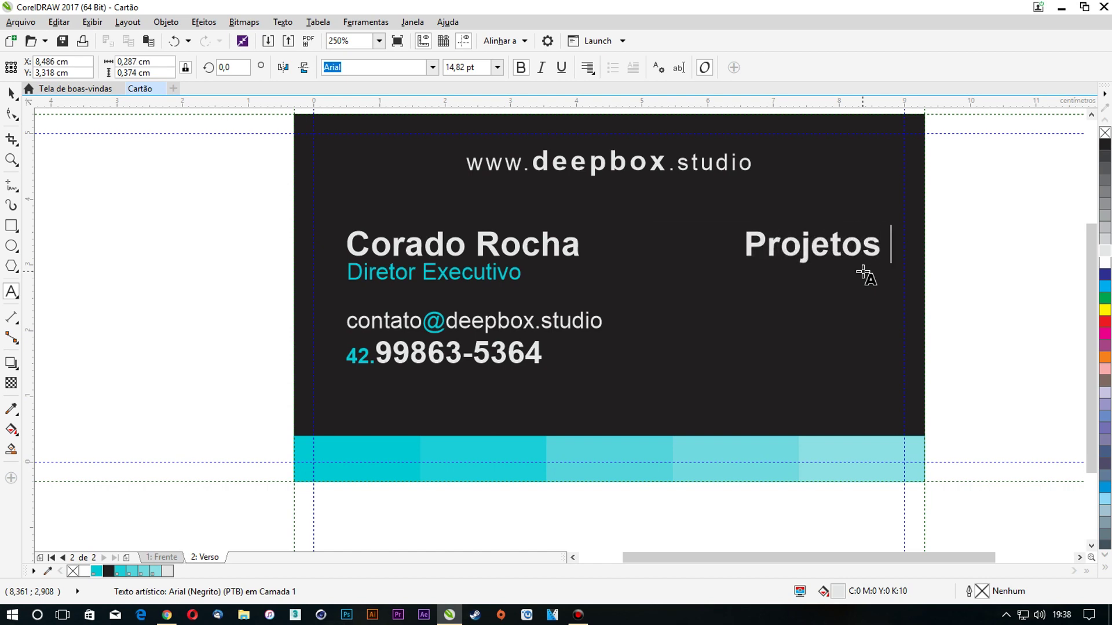
text(em 3D)
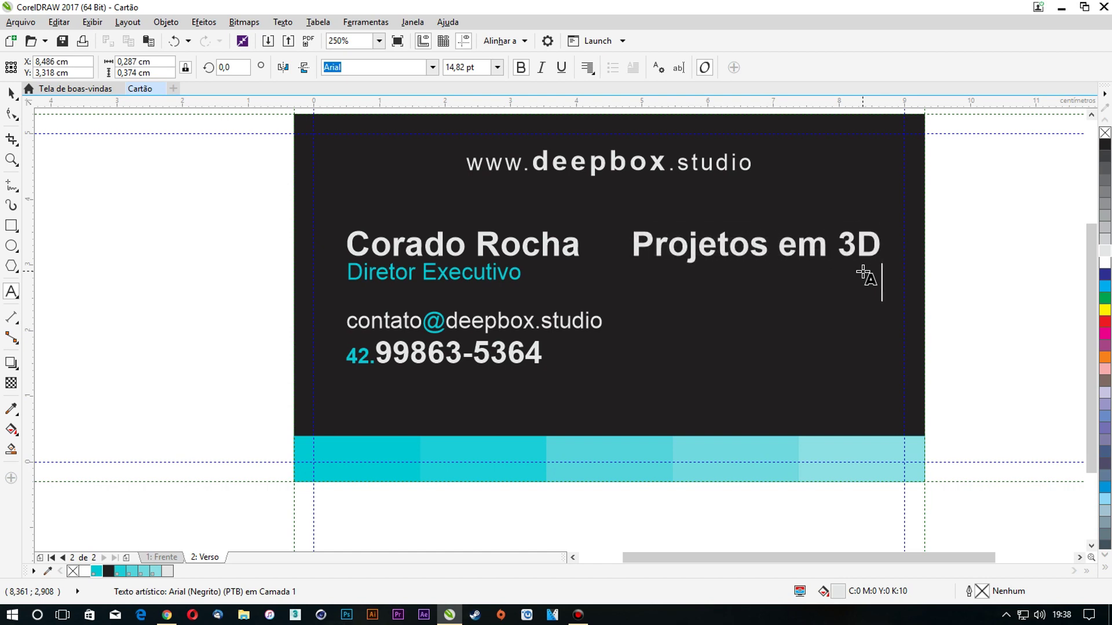
key(Return)
text(Ani)
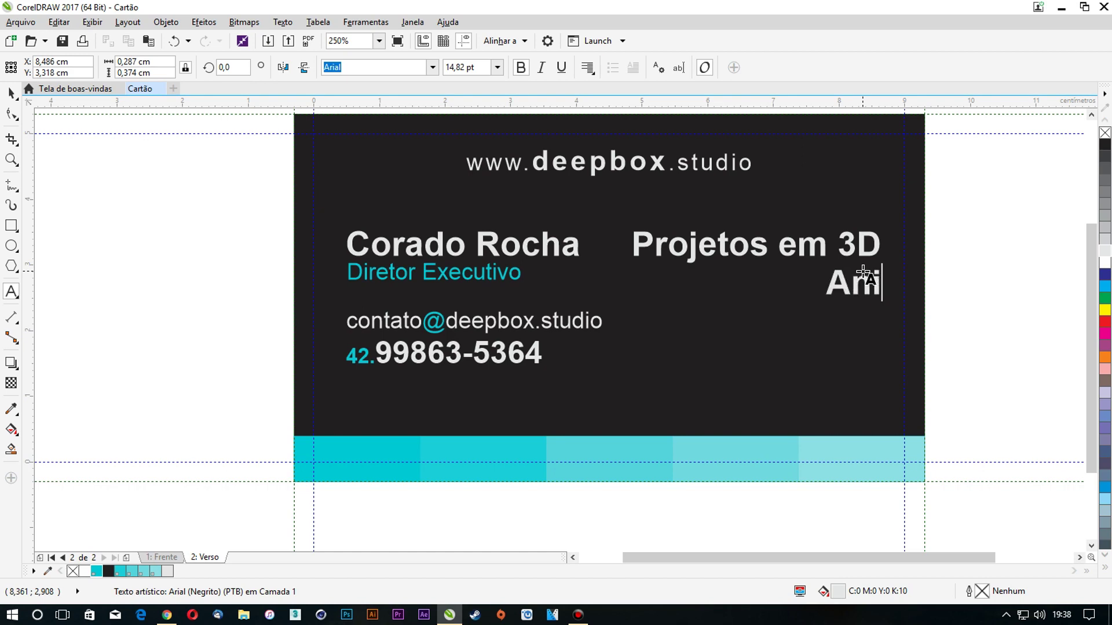
text(mações )
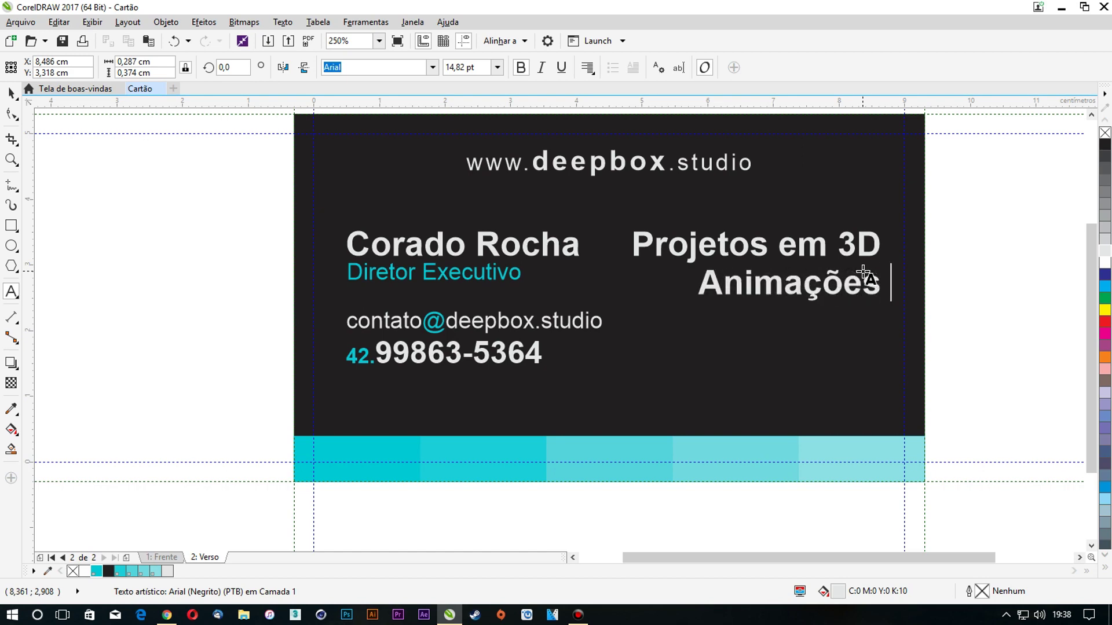
text(Gráfic)
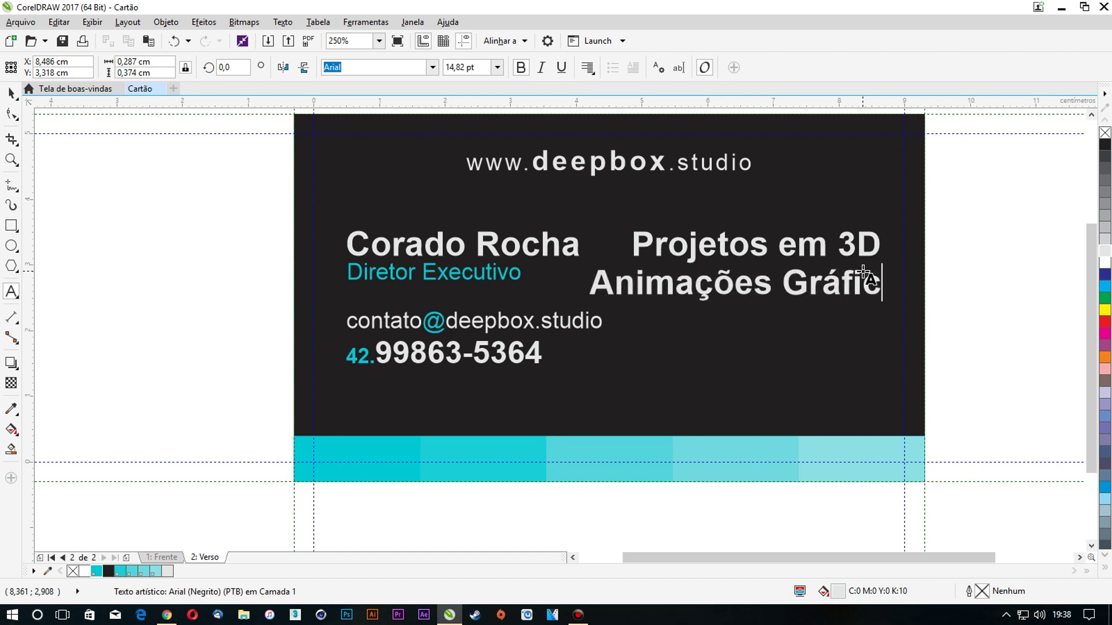
text(asPropaganda )
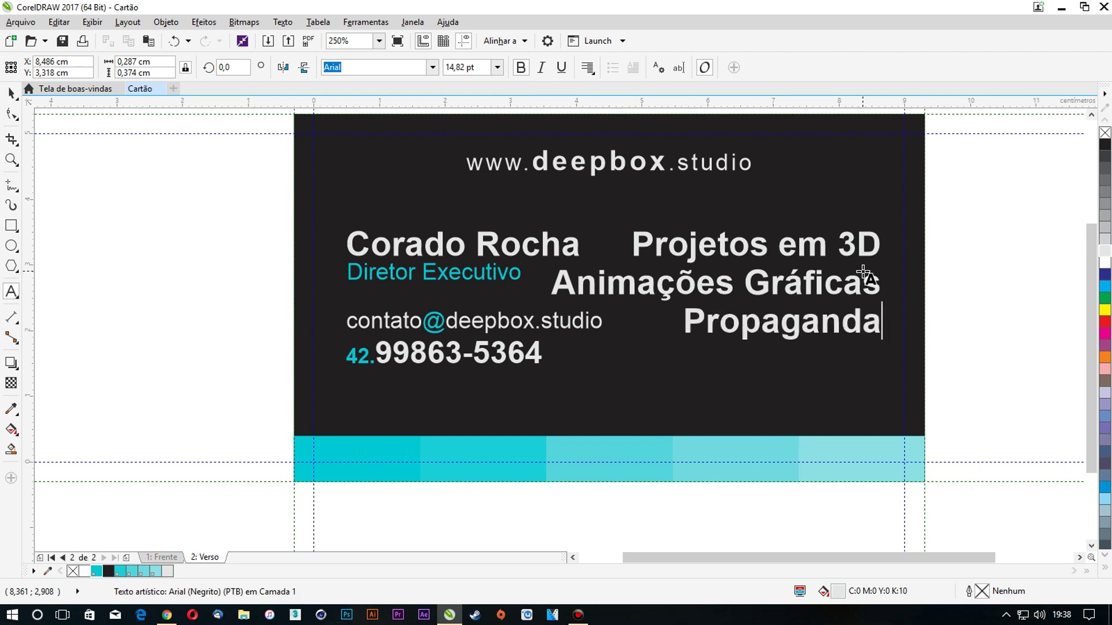
text(s)
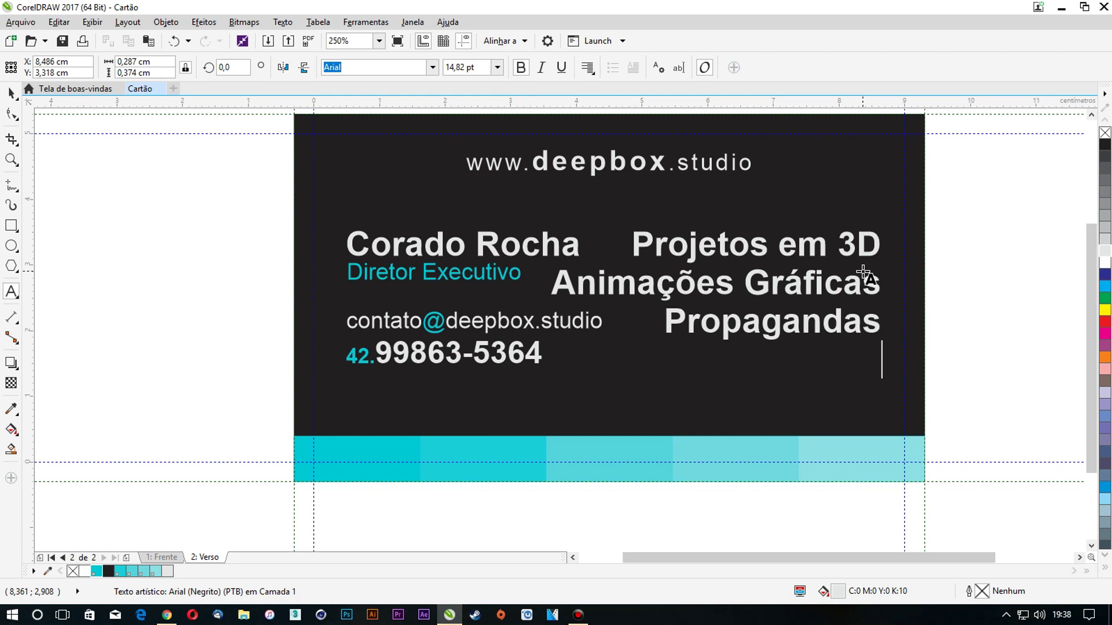
key(Return)
text(C)
key(BackSpace)
Add 'Identidade Visual', 'Desenvolvimento de Jogos e Apps' and 'Programação de Sites' to the list
text(Identida)
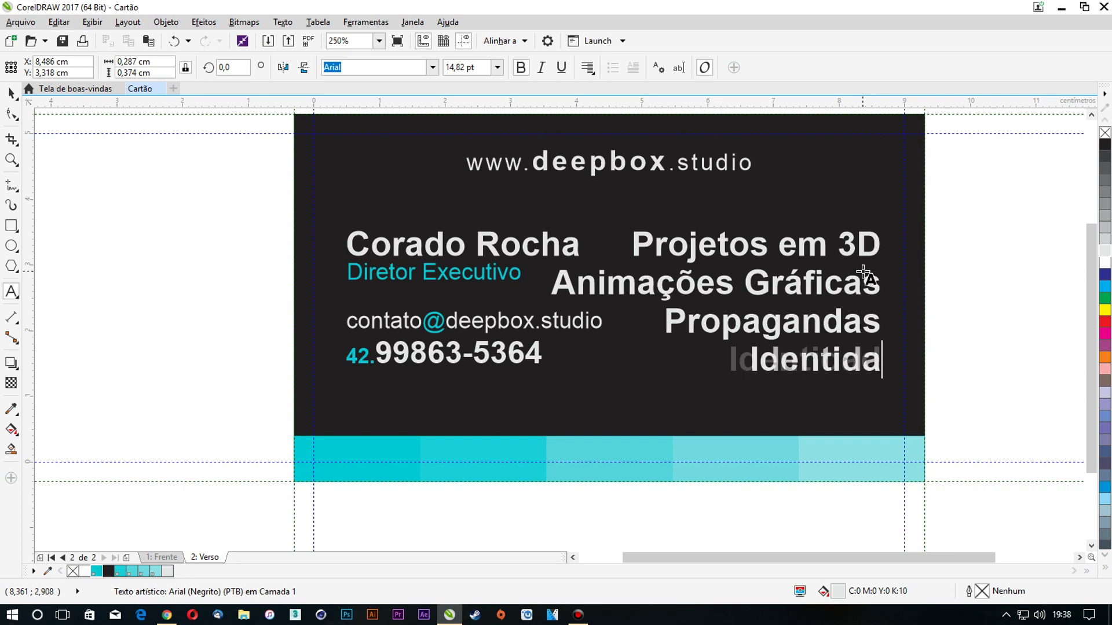
text(de Visual)
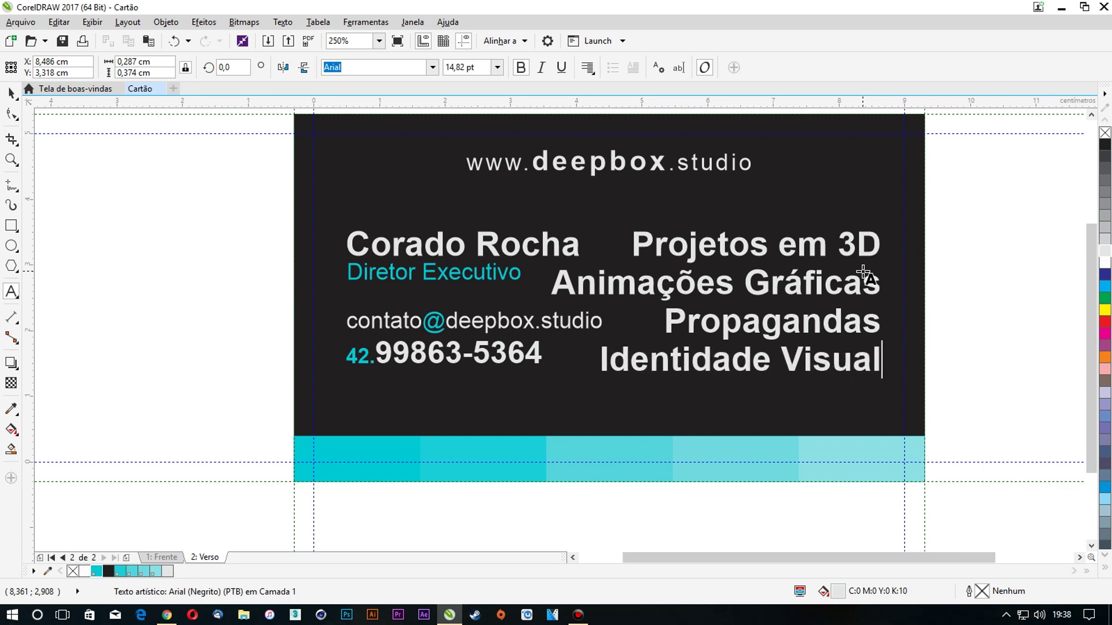
text(es)
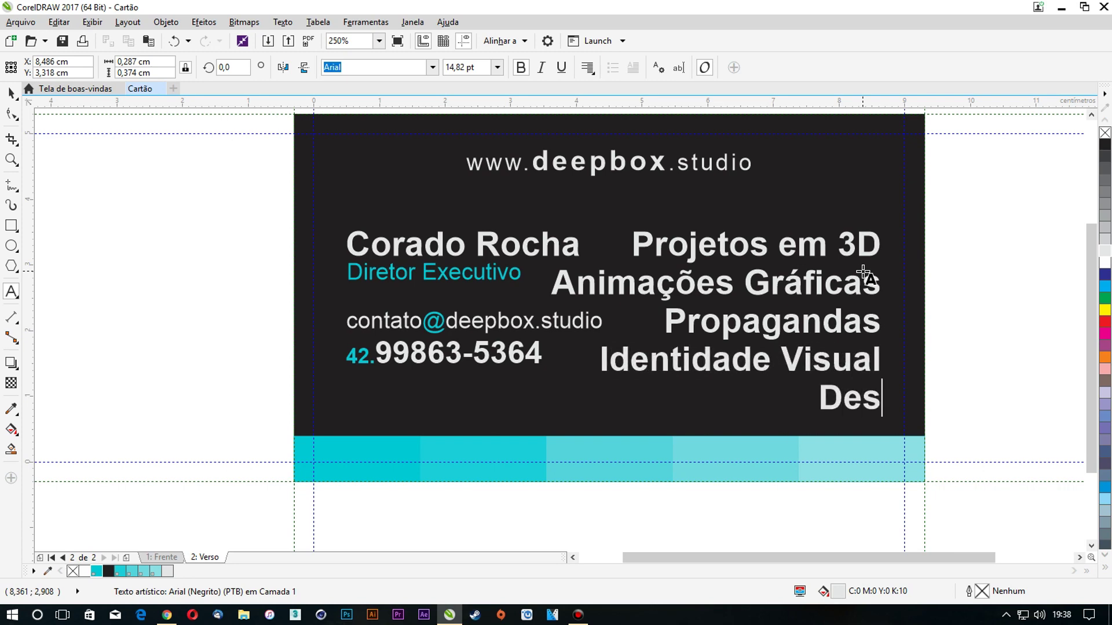
text(envolvimentod)
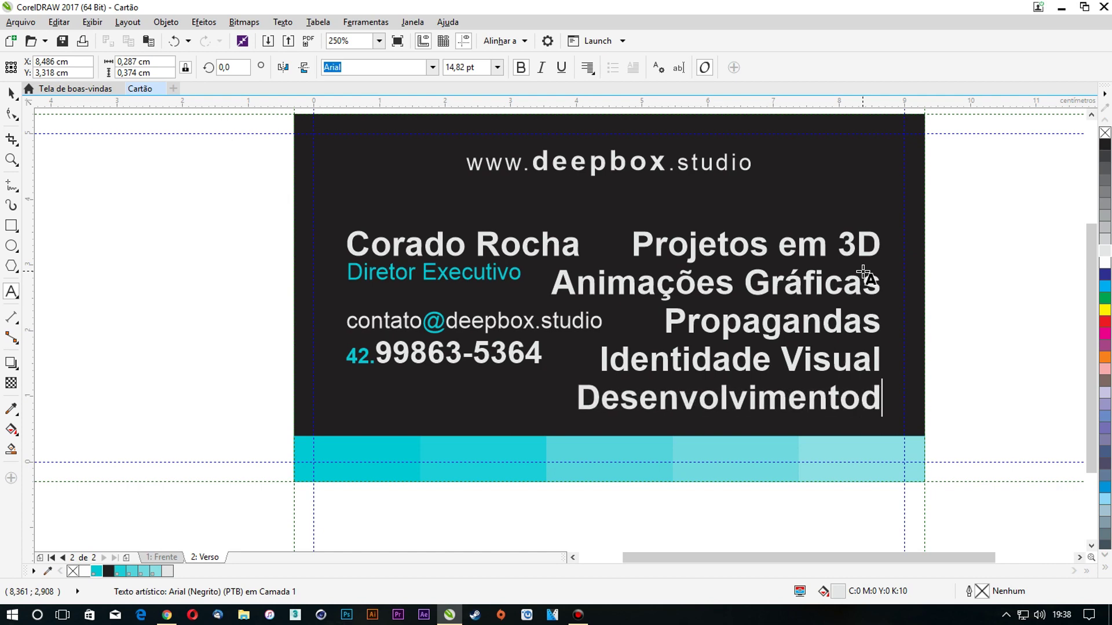
key(BackSpace)
text(d)
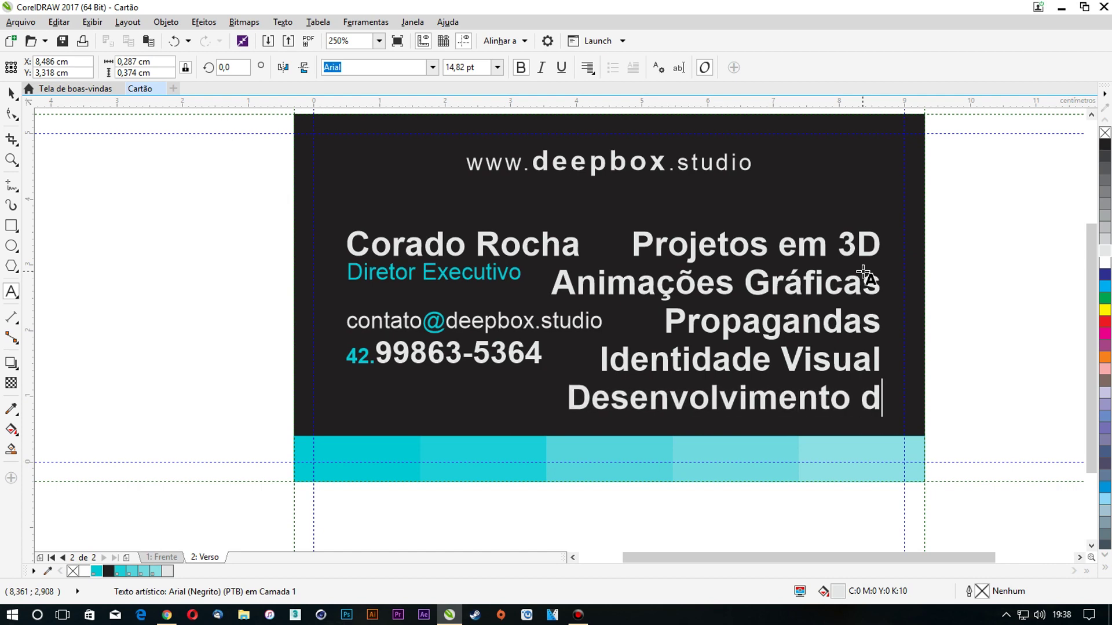
text(e Jogos)
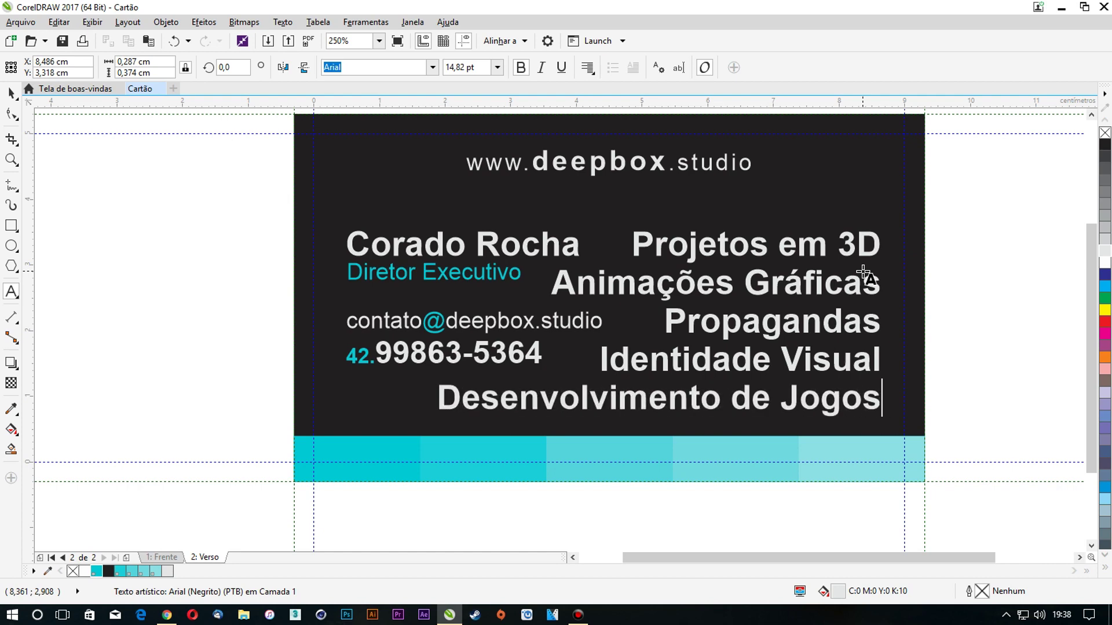
text( e Apps)
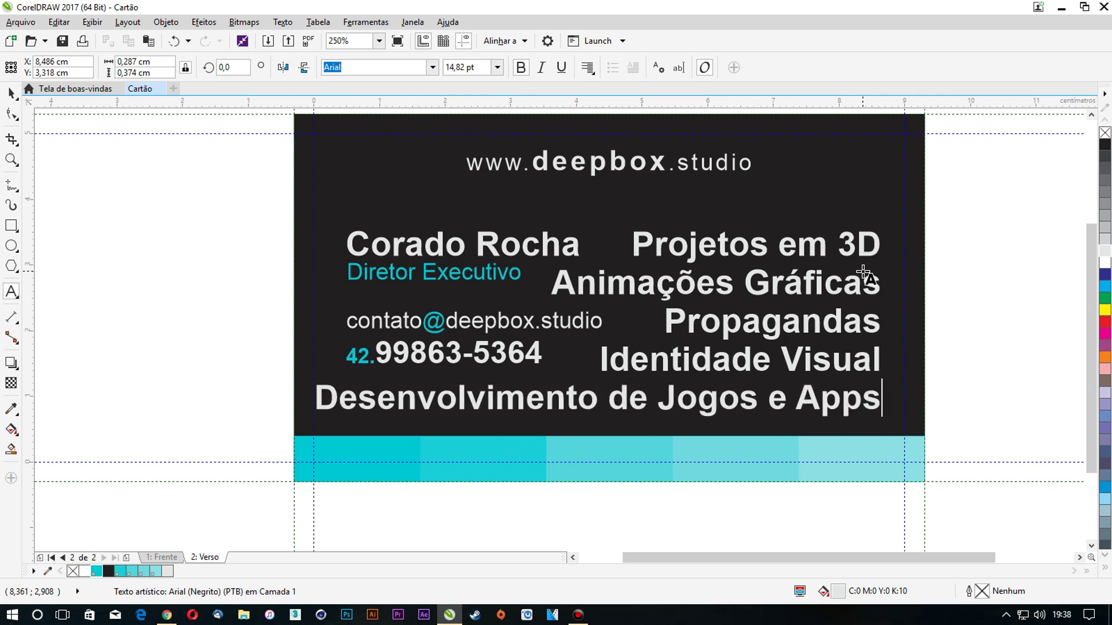
key(Return)
text(Programação de sites)
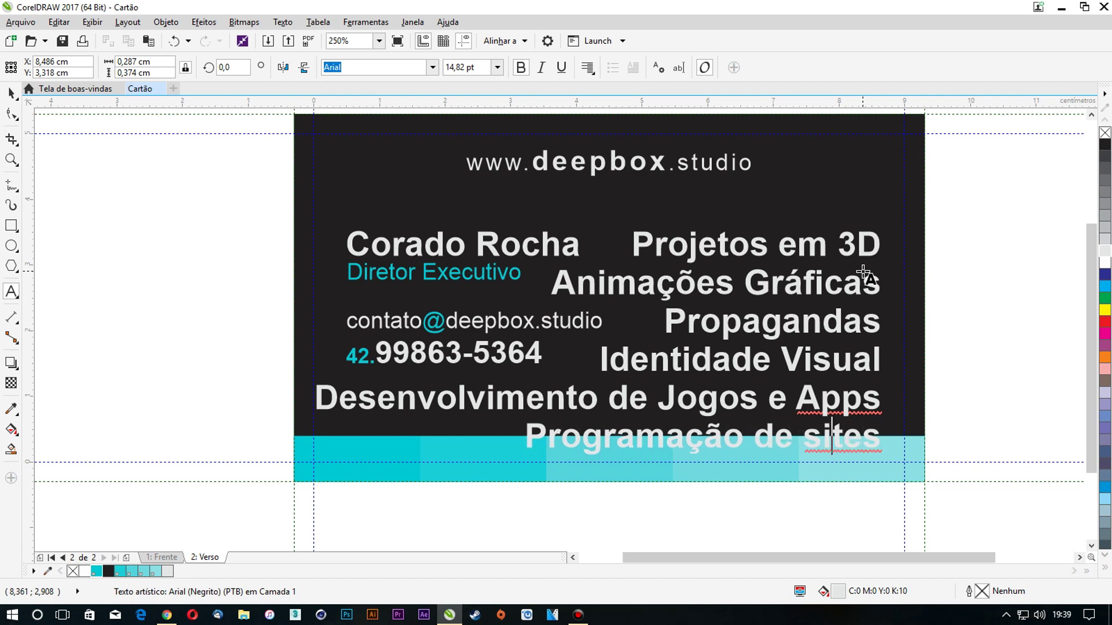
key(BackSpace)
text(S)
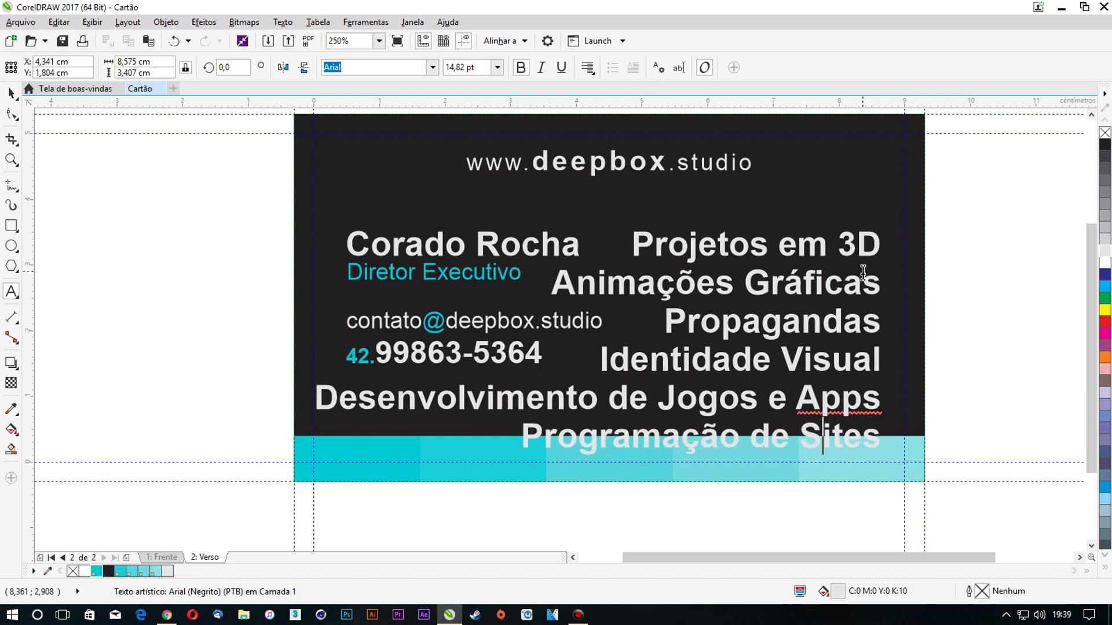
key(Escape)
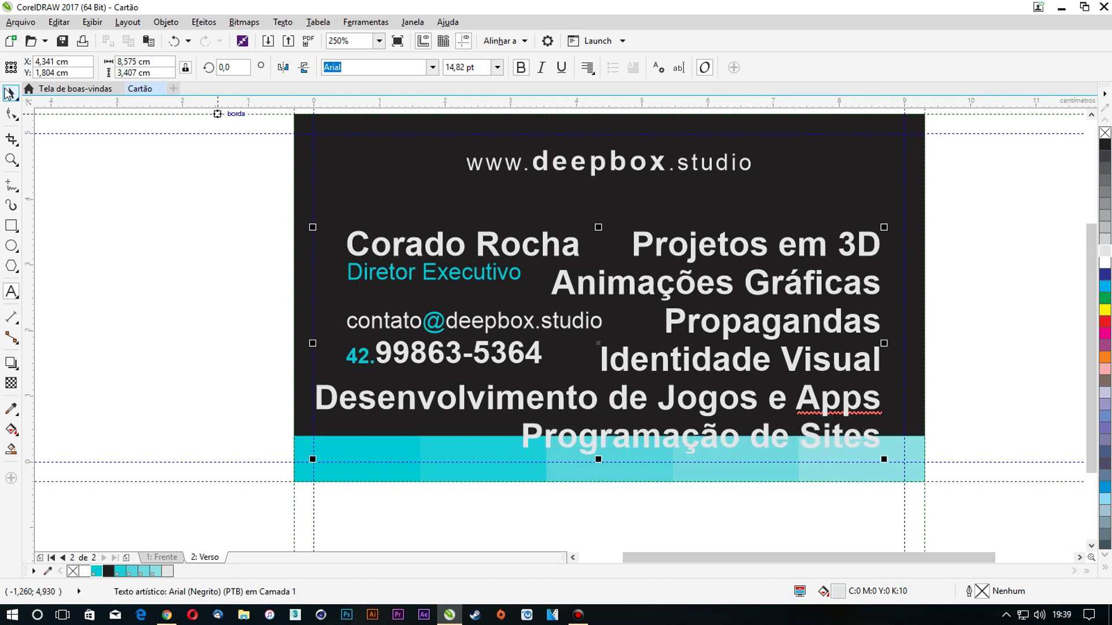
Scale down the services block and split the games line into 'Desenvolvimento de Jogos' and 'Desenvolvimento de Apps'
key(F10)
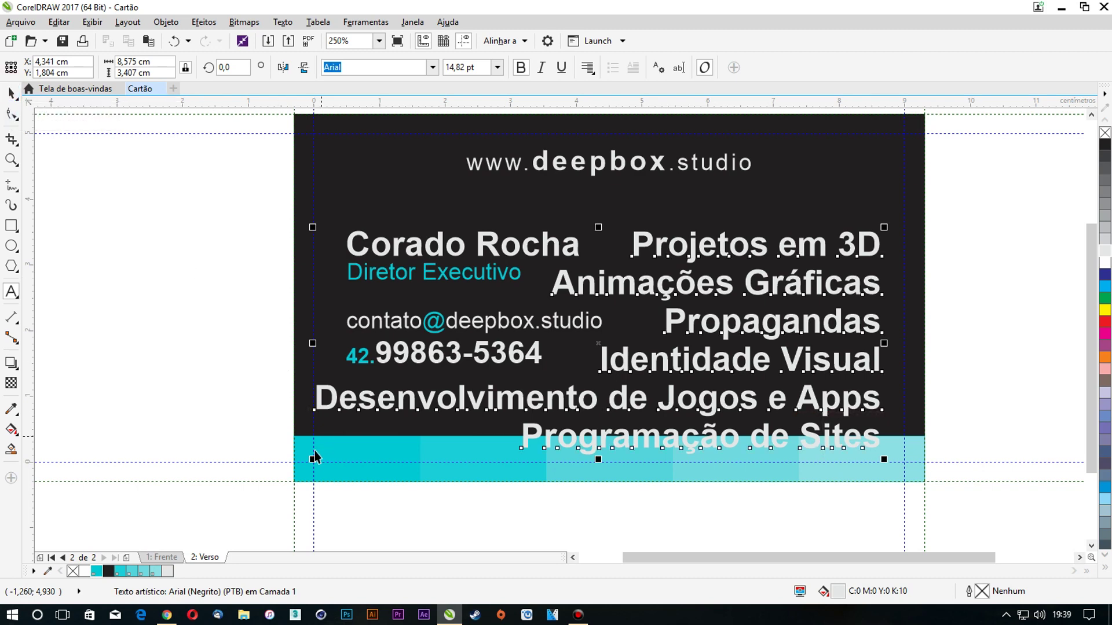
drag(313, 458, 701, 331)
key(F8)
click(730, 335)
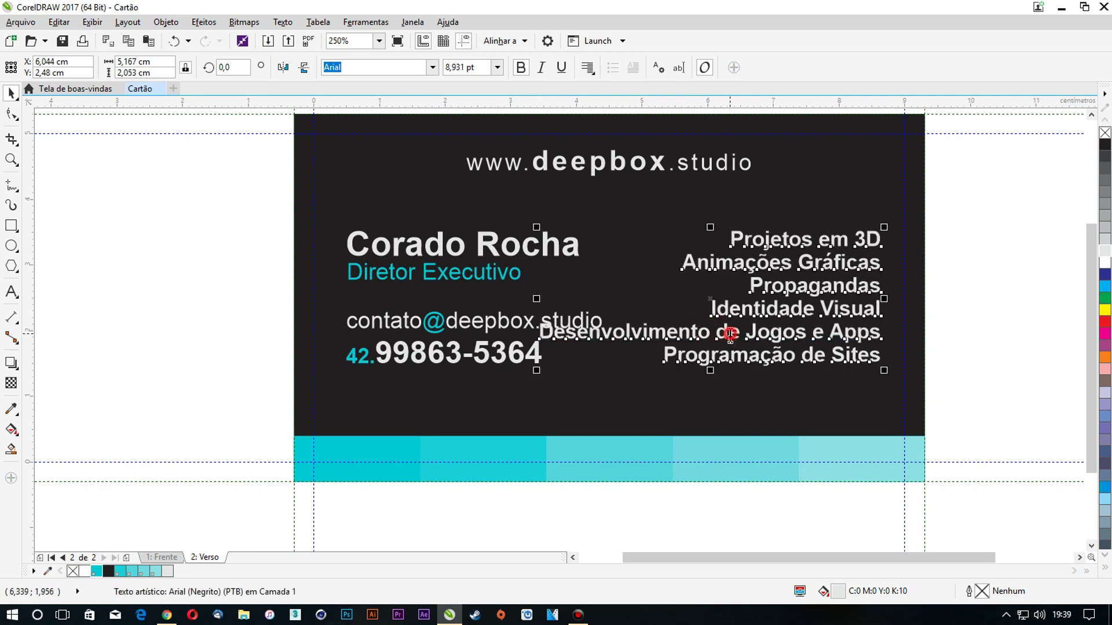
drag(809, 333, 886, 334)
key(Delete)
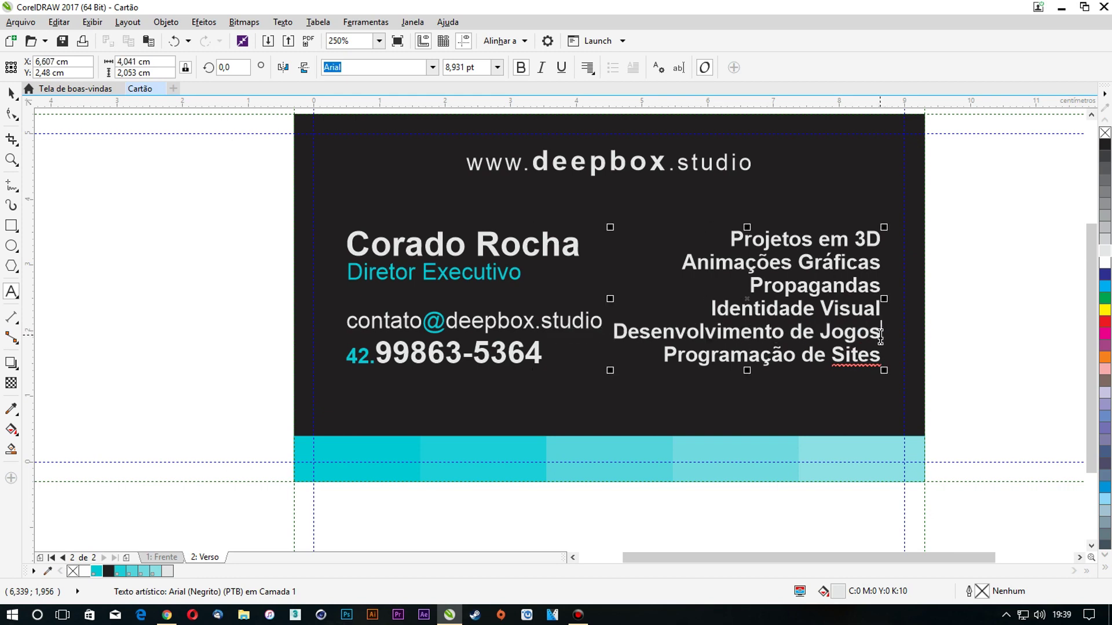
key(Return)
text(De)
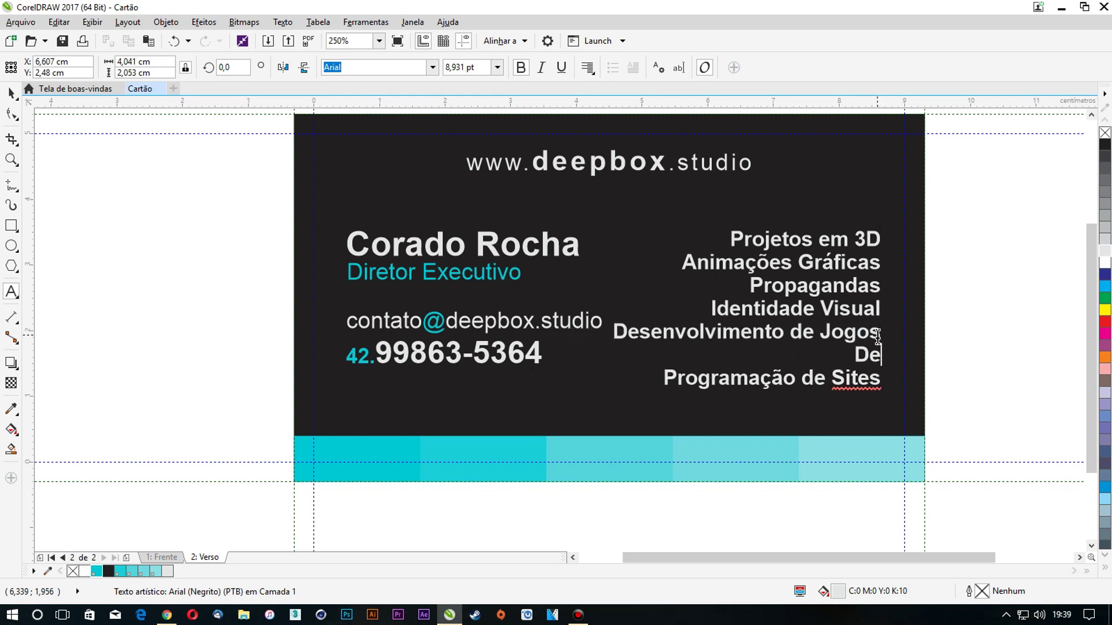
text(senvolvimen)
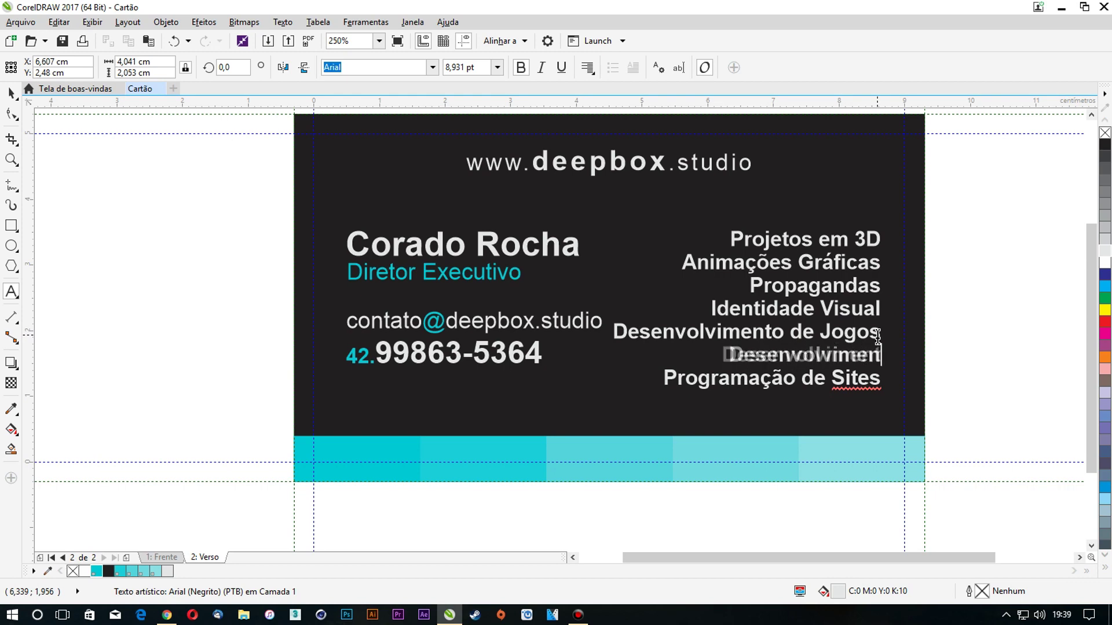
text(to de Apps)
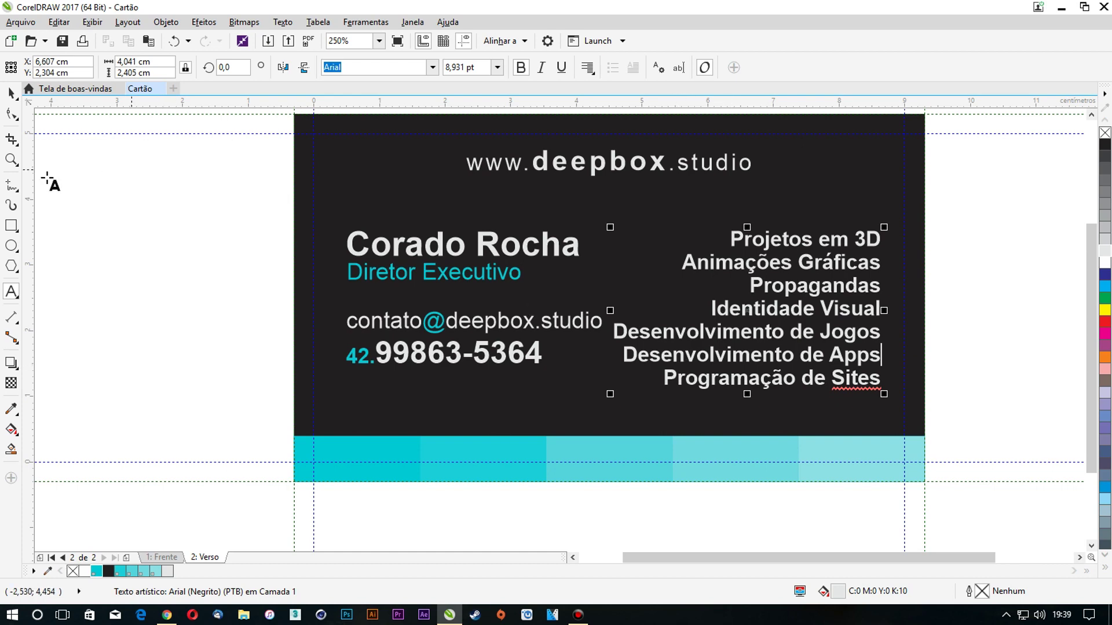
click(12, 93)
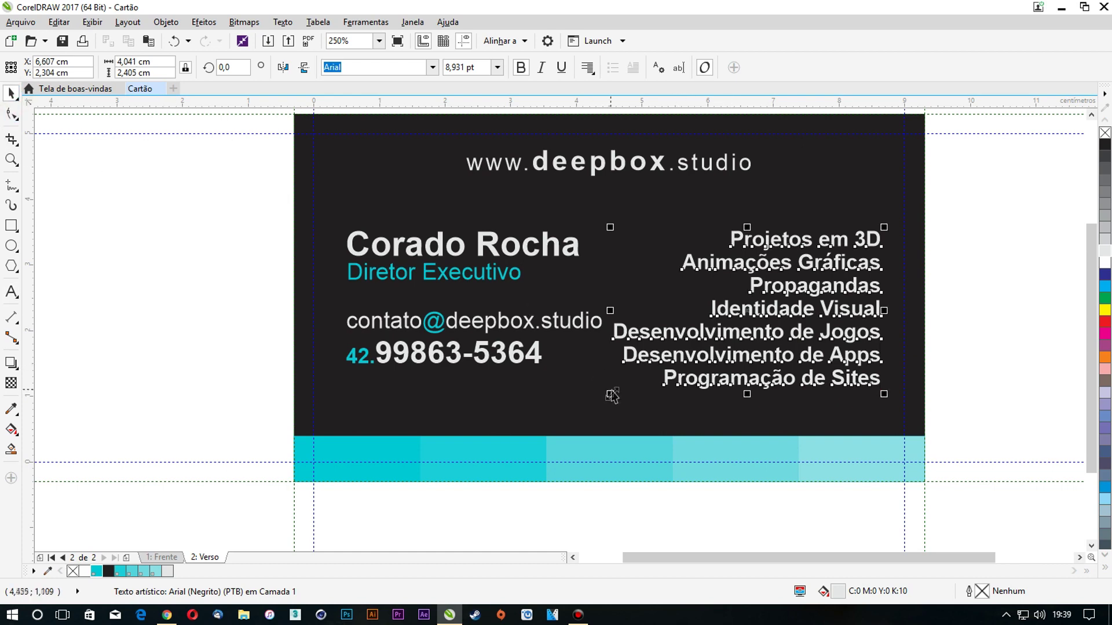
Shrink the services text a bit more, then nudge the contact block left and scale it down
drag(610, 393, 565, 325)
click(566, 325)
click(563, 332)
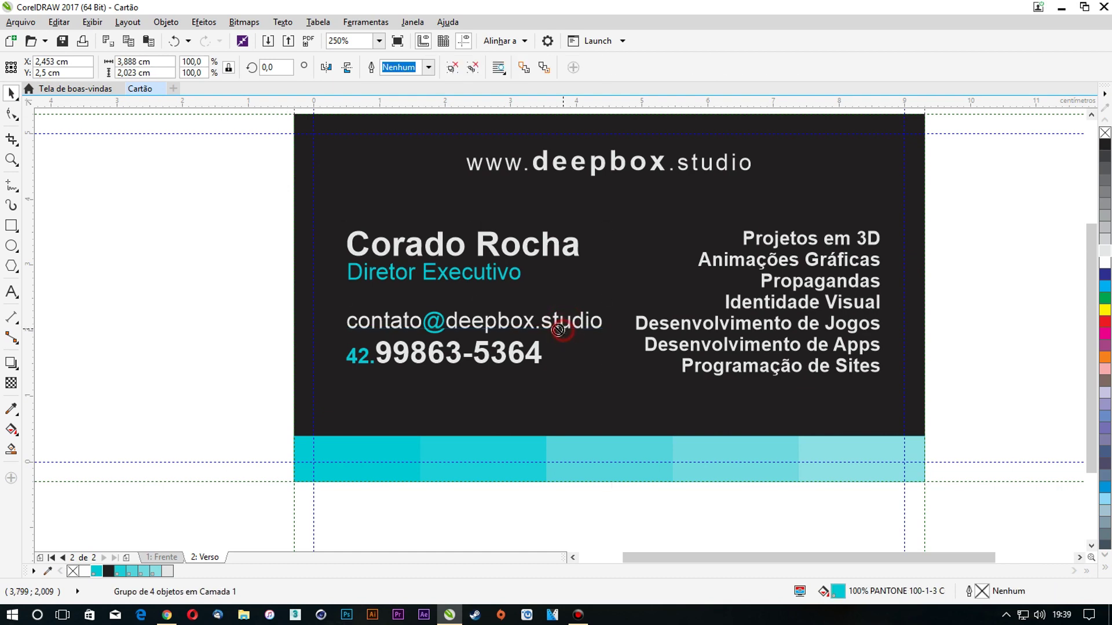
drag(553, 333, 547, 333)
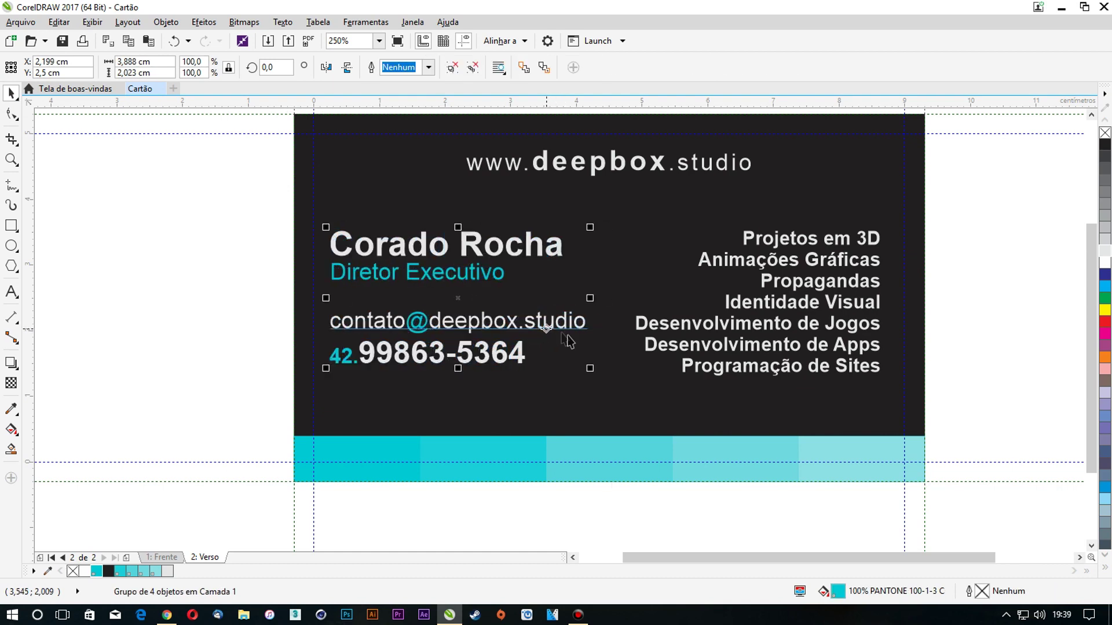
drag(592, 371, 561, 356)
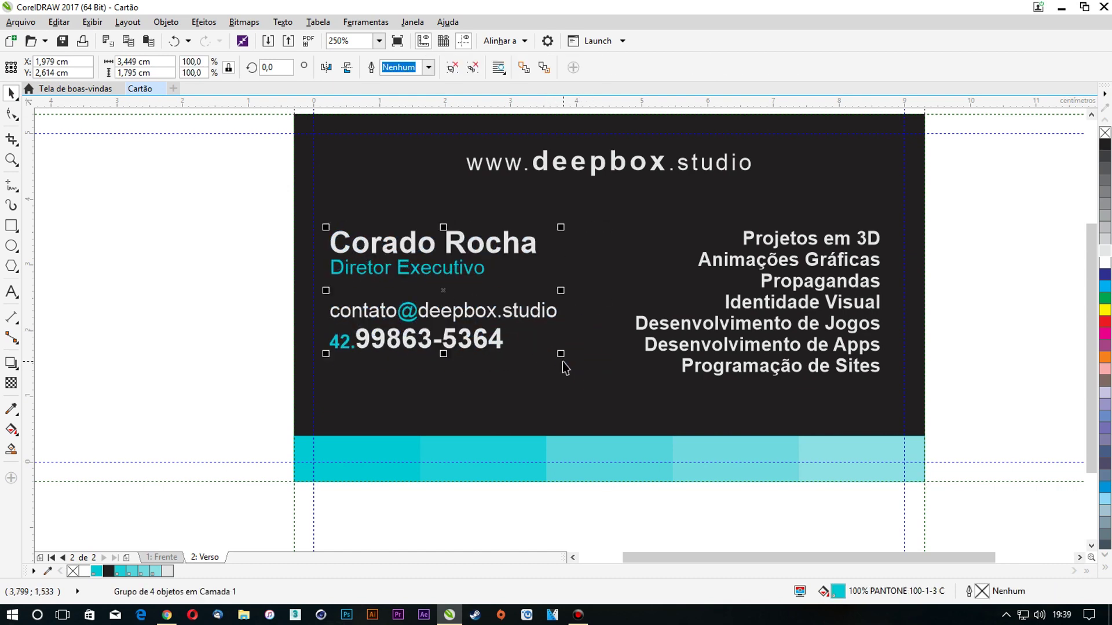
ctrl+click(526, 250)
drag(540, 227, 503, 246)
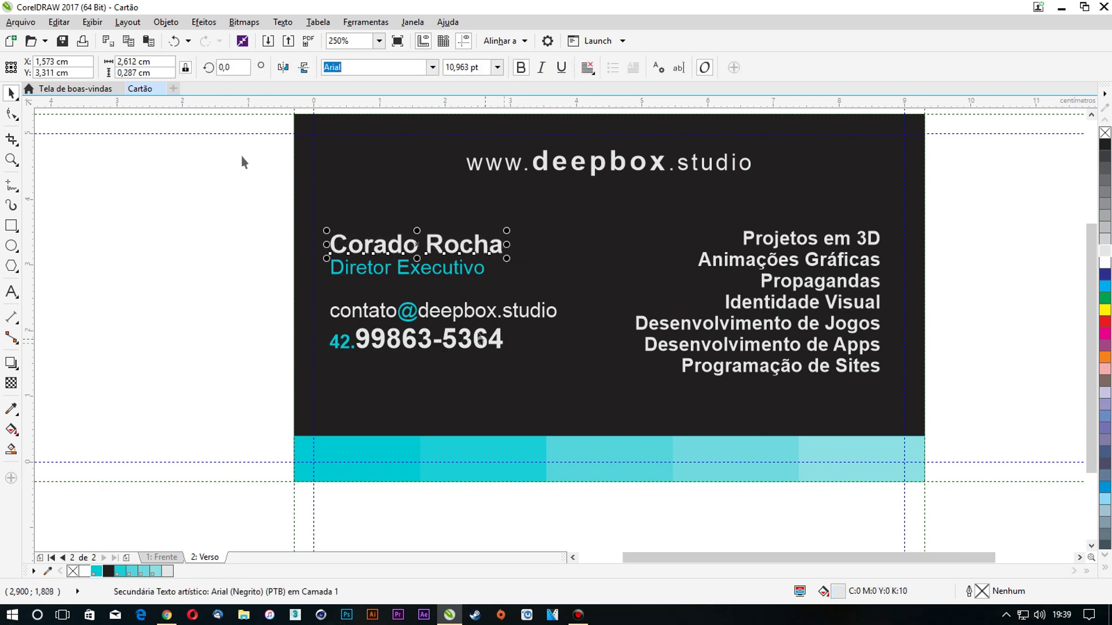
Centre the name-and-contact block vertically on the dark card background
click(202, 177)
click(347, 250)
shift+click(366, 207)
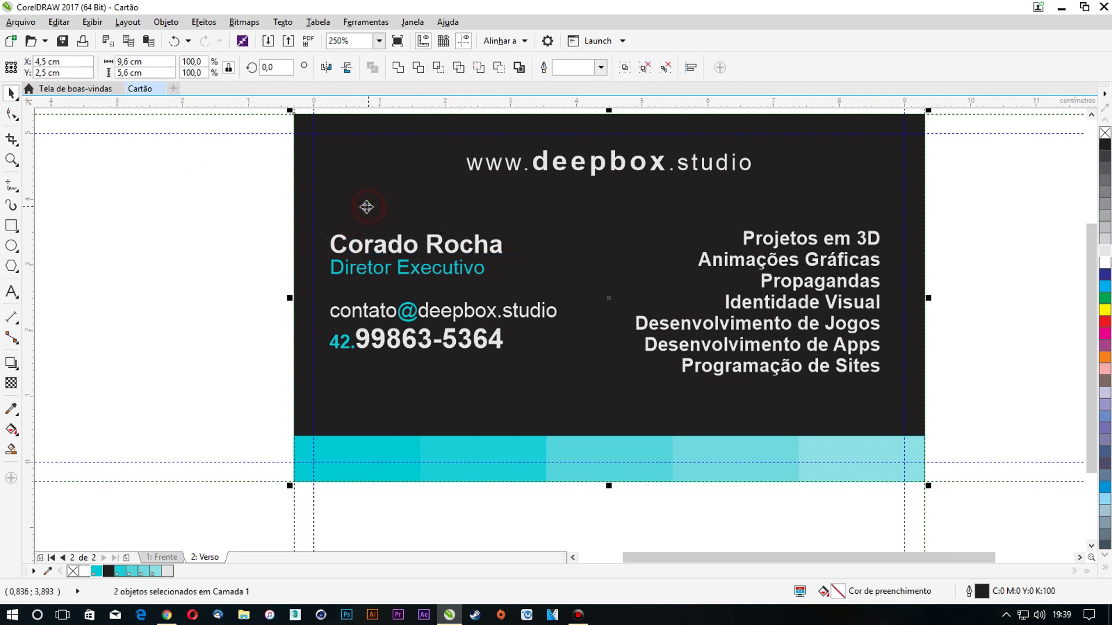
key(e)
click(176, 212)
ctrl+click(337, 251)
ctrl+click(331, 254)
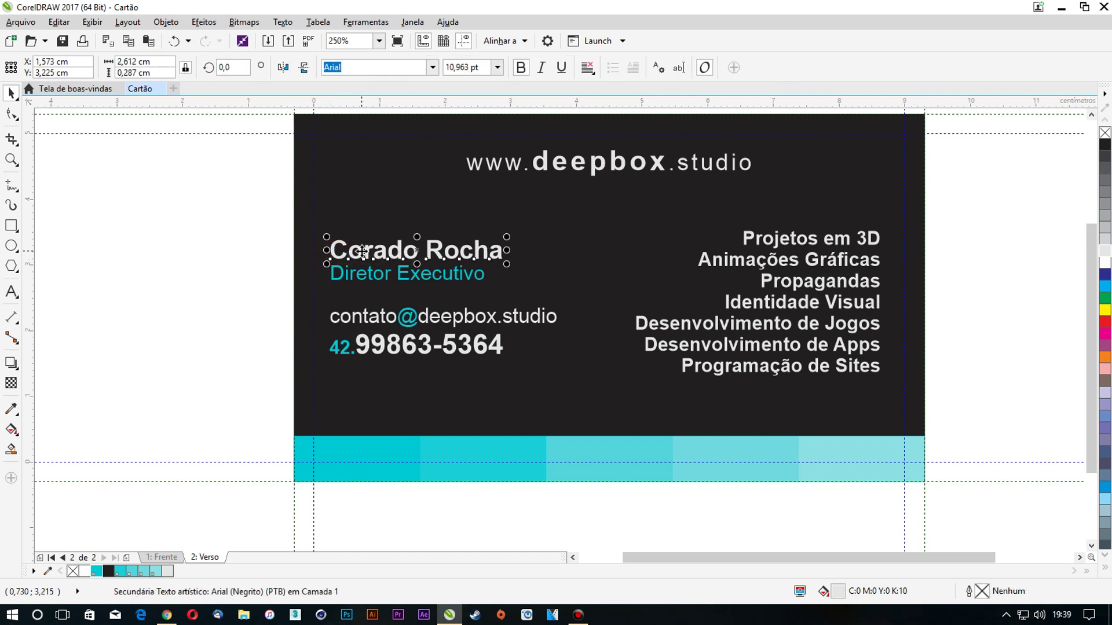
key(Escape)
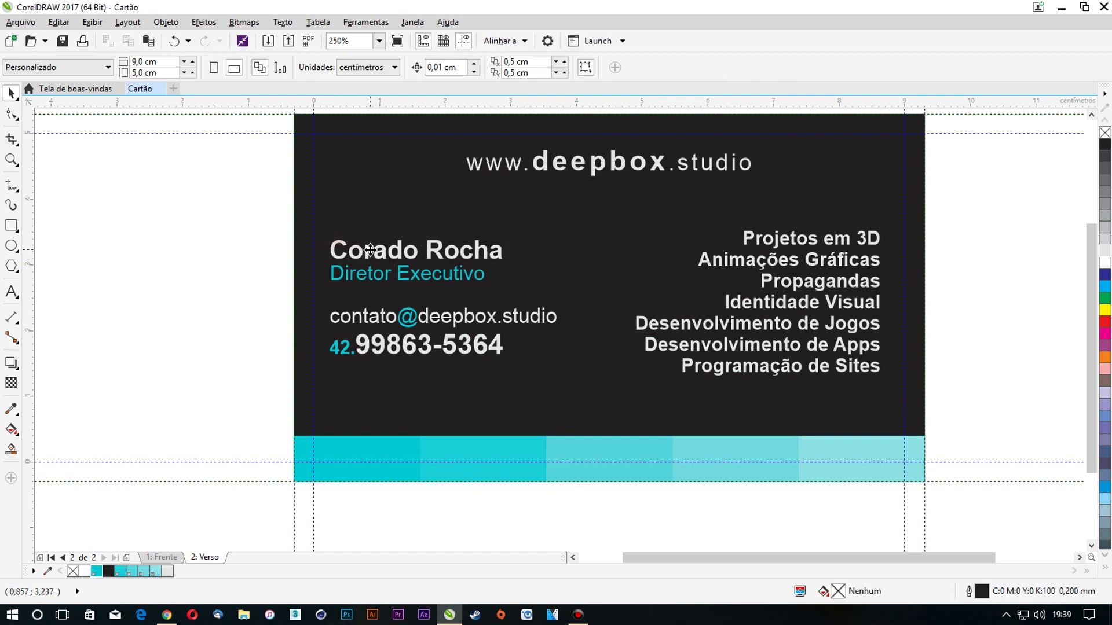
click(370, 250)
click(282, 249)
click(356, 247)
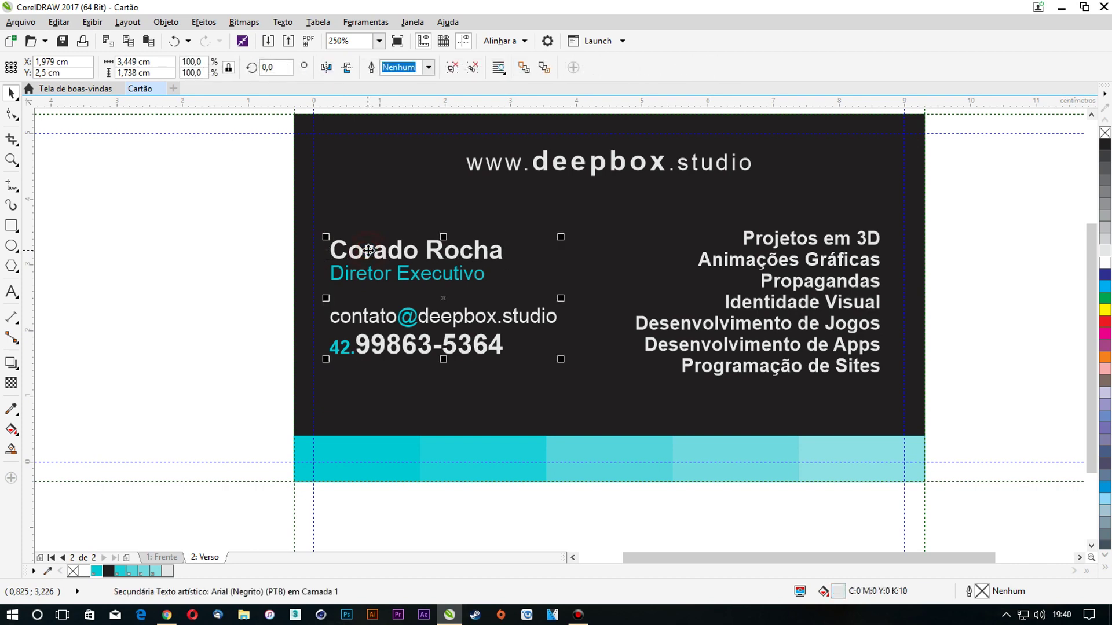
Add the missing 'n' to the misspelled first name
double_click(370, 252)
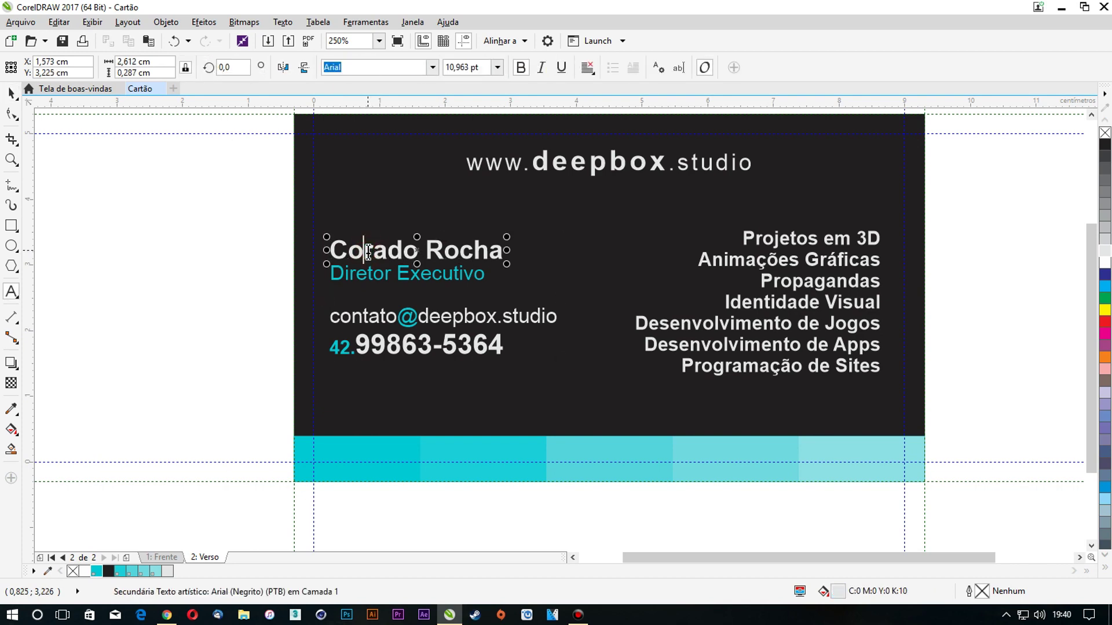
text(n)
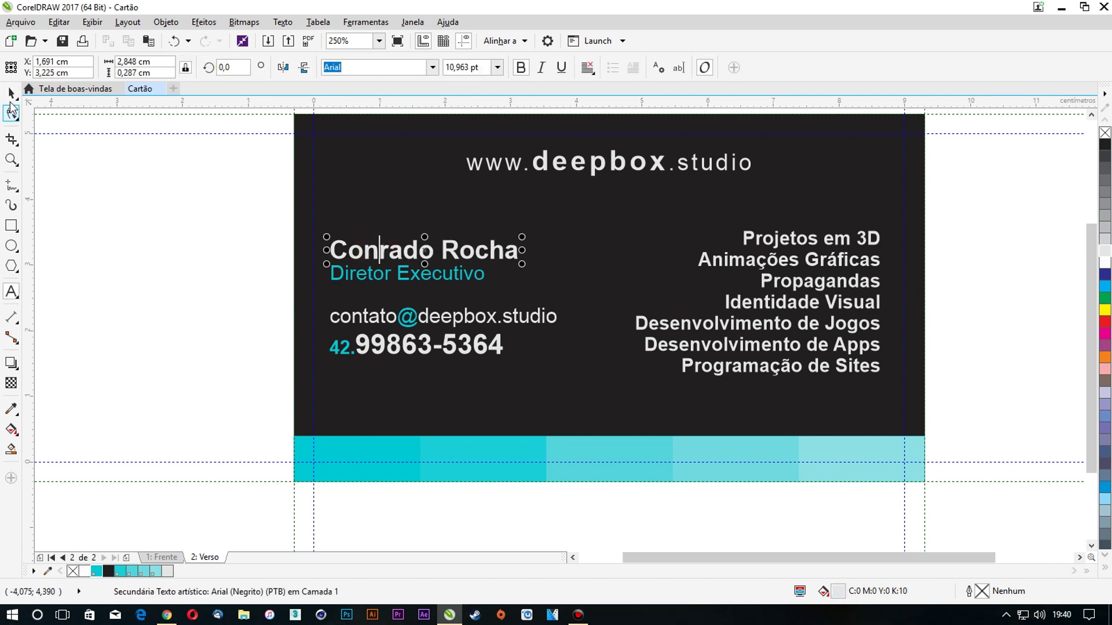
click(141, 212)
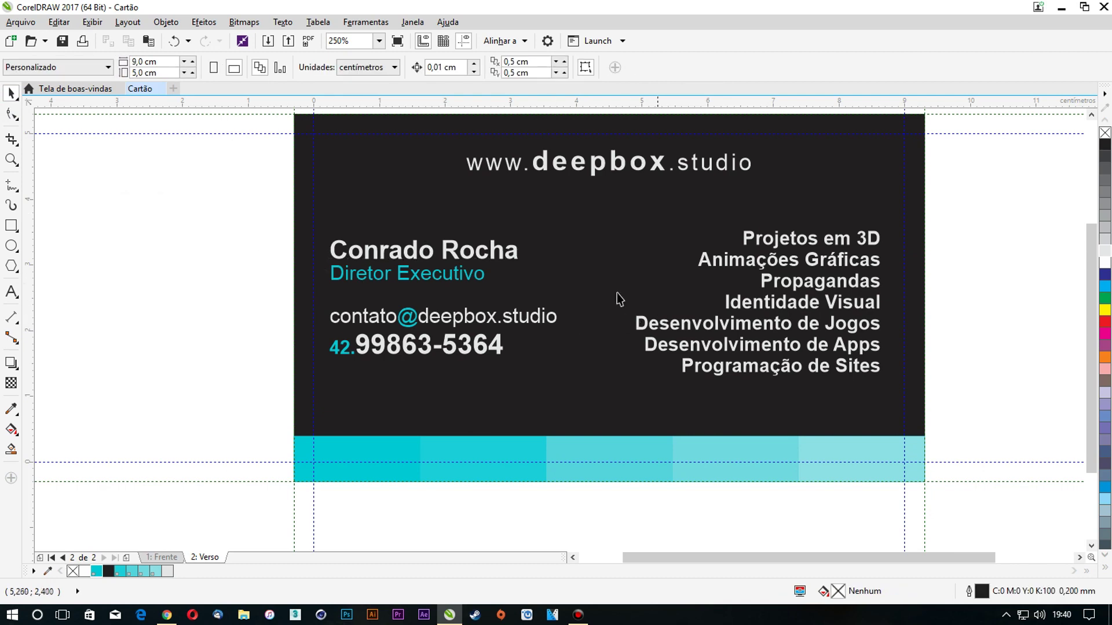
Move the services list slightly higher on the card back
click(554, 318)
shift+click(595, 285)
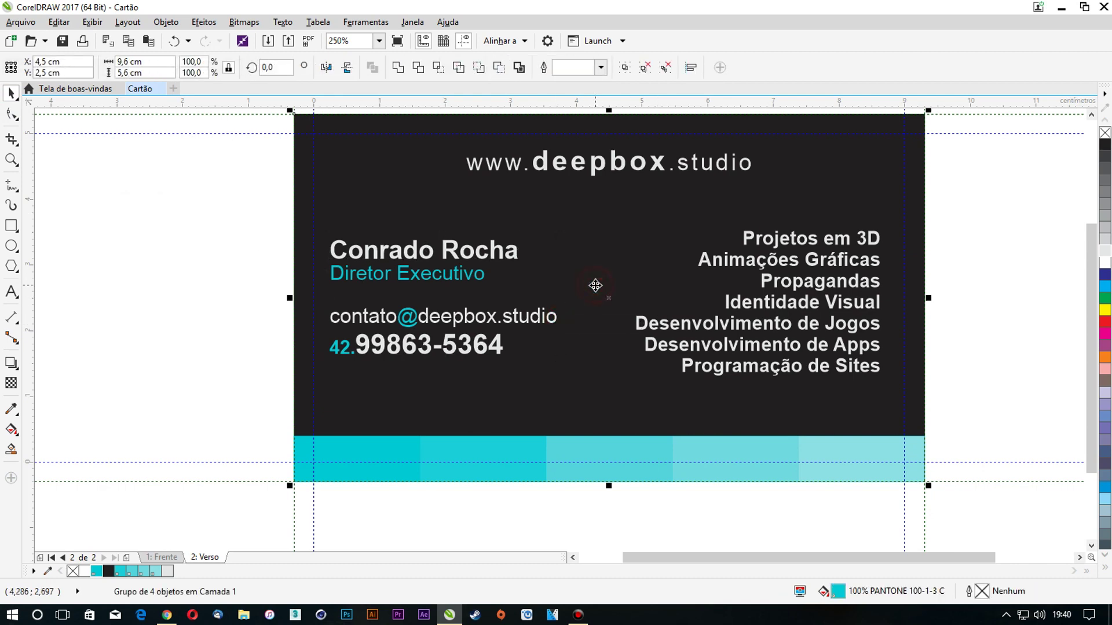
click(158, 250)
click(812, 246)
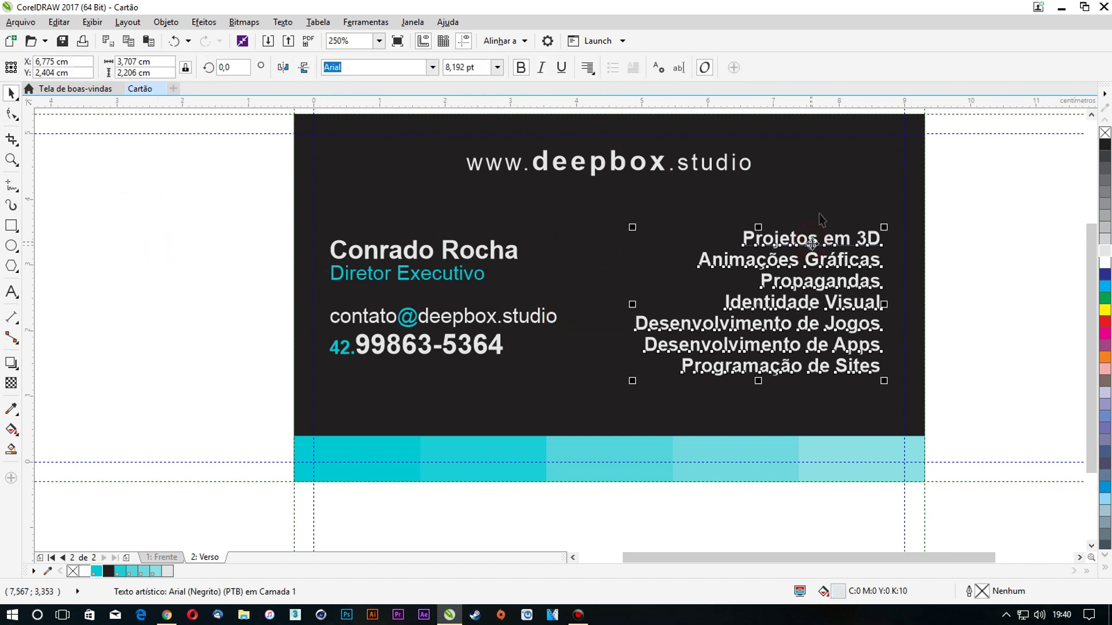
drag(732, 249, 695, 231)
click(1000, 266)
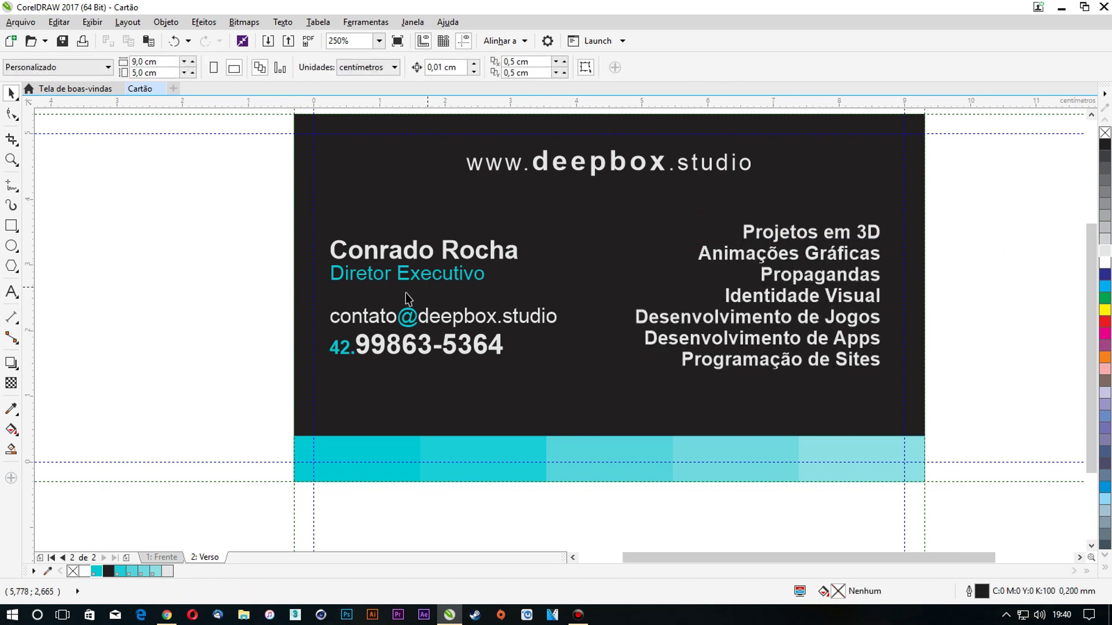
click(12, 226)
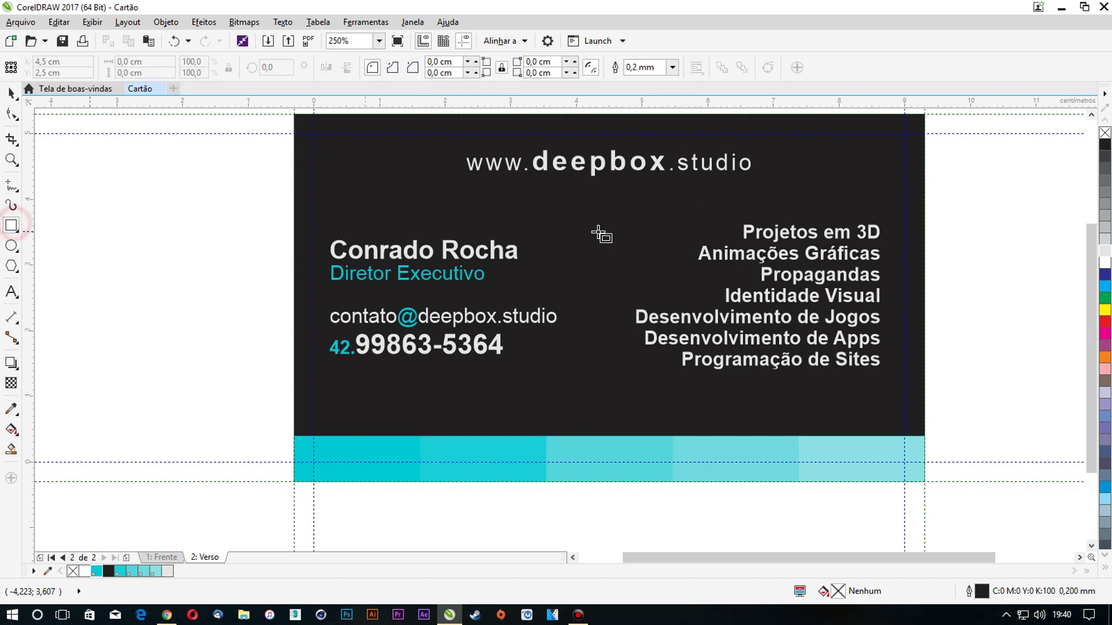
Draw a thin vertical rectangle filled with cyan and with no outline
drag(577, 214, 580, 346)
click(98, 572)
right_click(1104, 134)
scroll(581, 214, up, 2)
Place the cyan bar between the two text columns and give it a linear fade toward its top
click(9, 94)
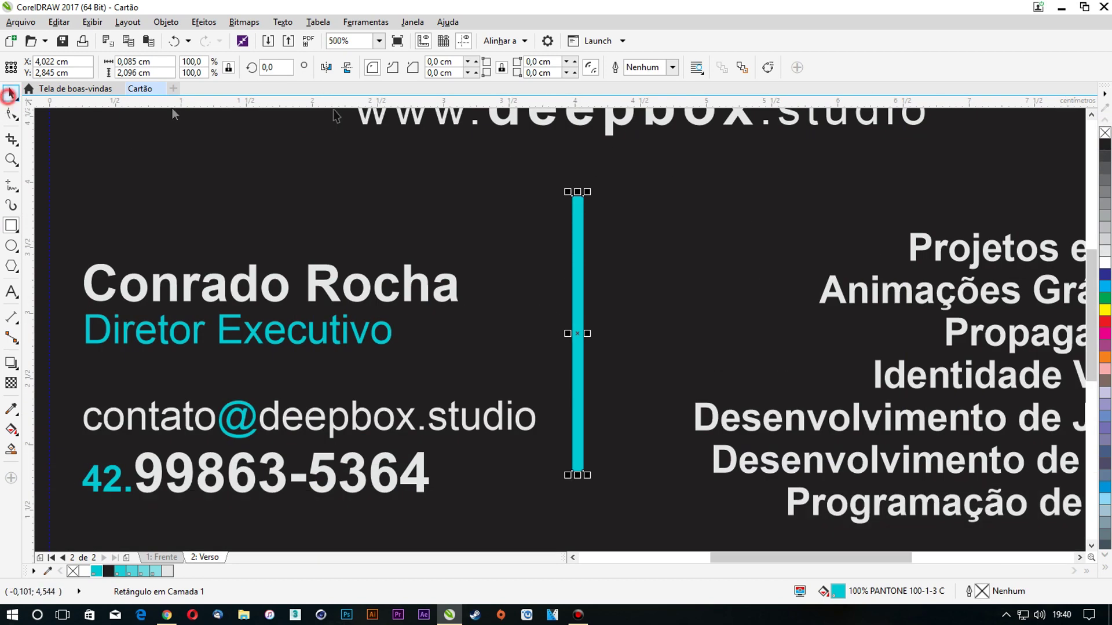
drag(582, 226, 610, 228)
drag(604, 324, 605, 315)
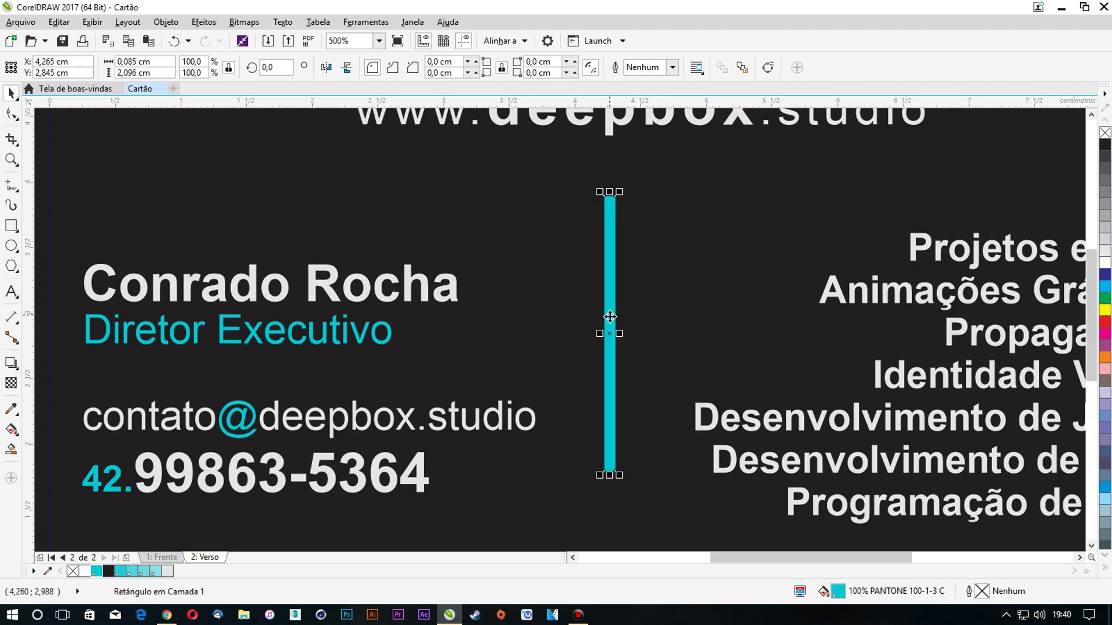
click(11, 383)
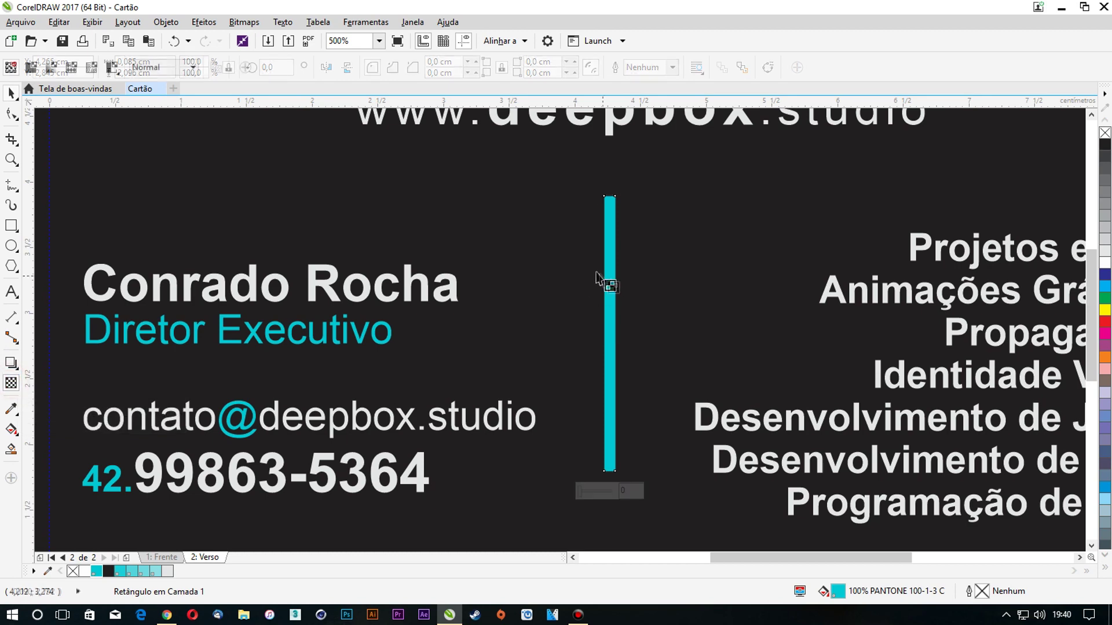
drag(610, 353, 621, 220)
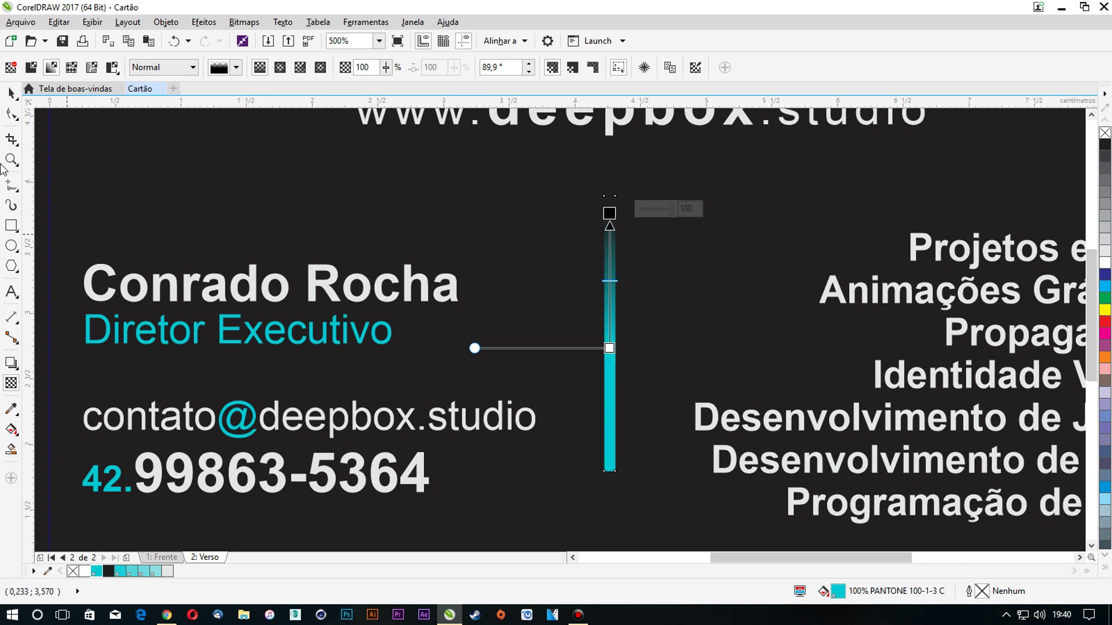
Place a vertically mirrored copy of the cyan bar below the original and select both pieces
click(11, 92)
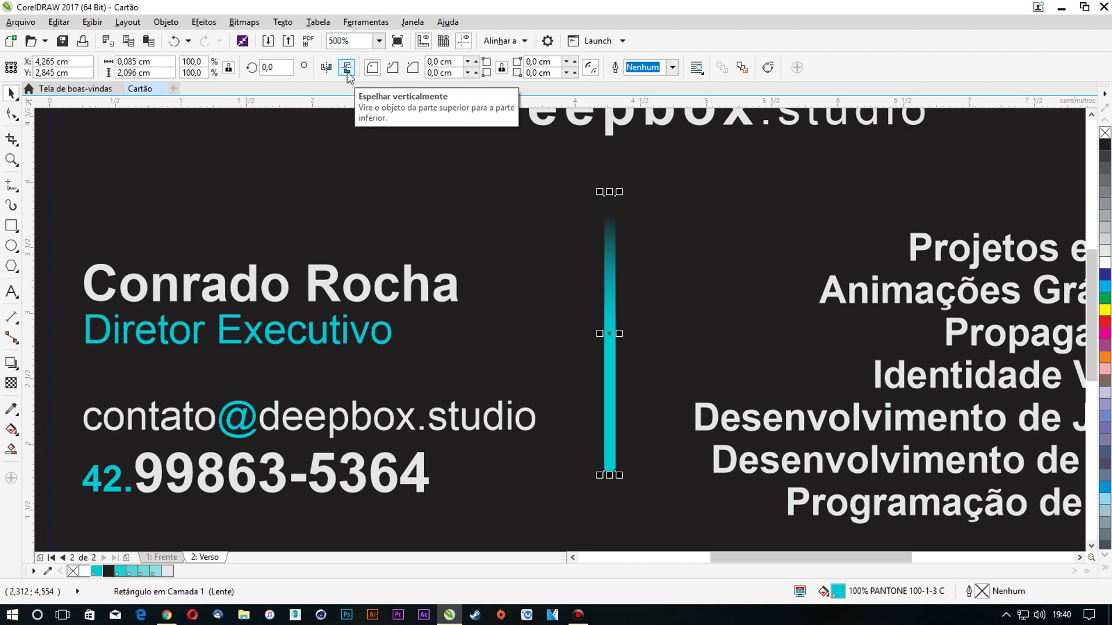
click(346, 67)
drag(615, 211, 599, 415)
shift+click(608, 301)
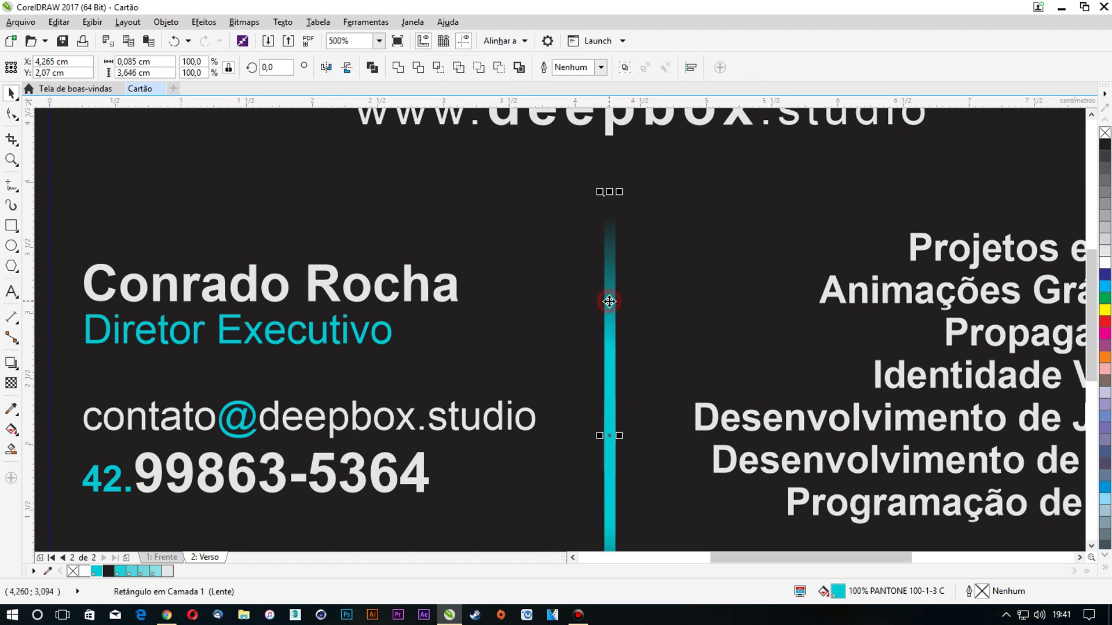
scroll(593, 224, down, 1)
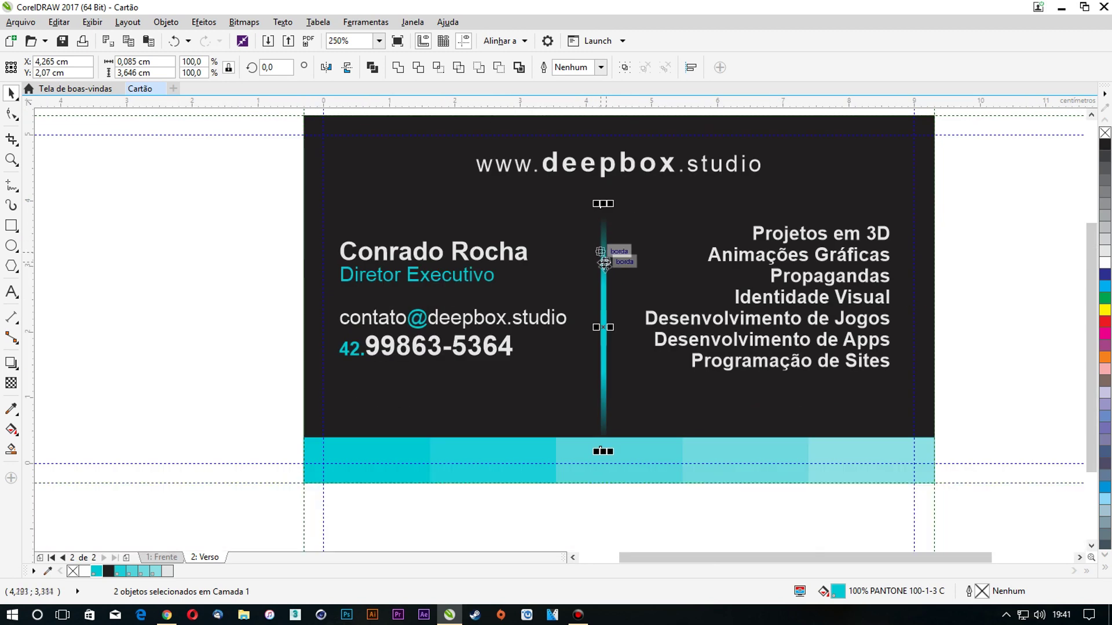
Group the two divider halves into a single object
key(ctrl+g)
click(244, 252)
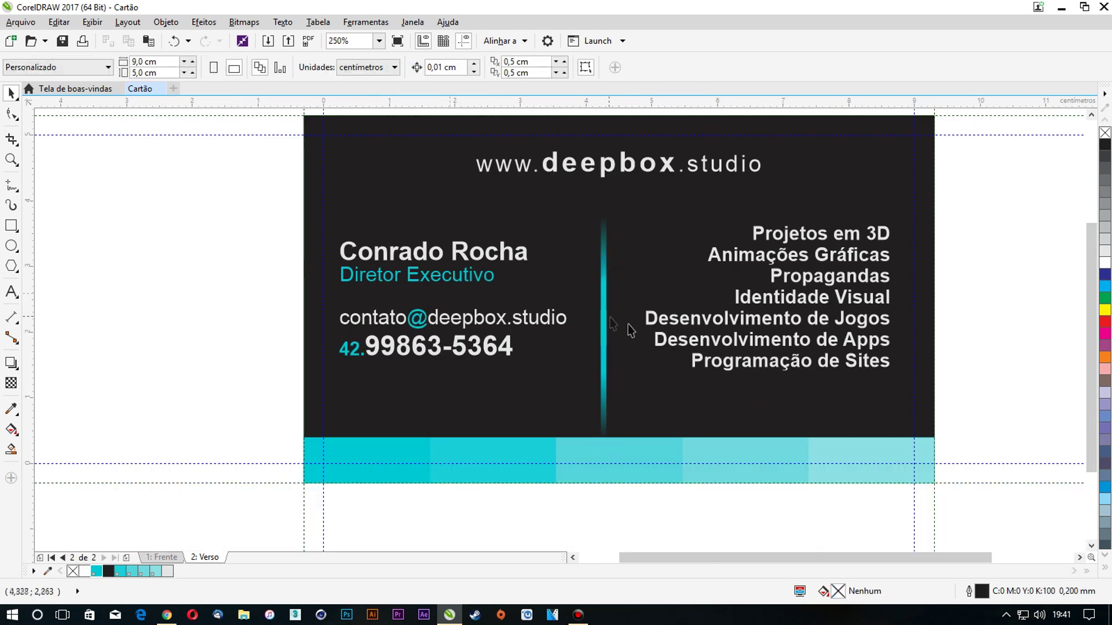
scroll(590, 317, up, 1)
click(583, 321)
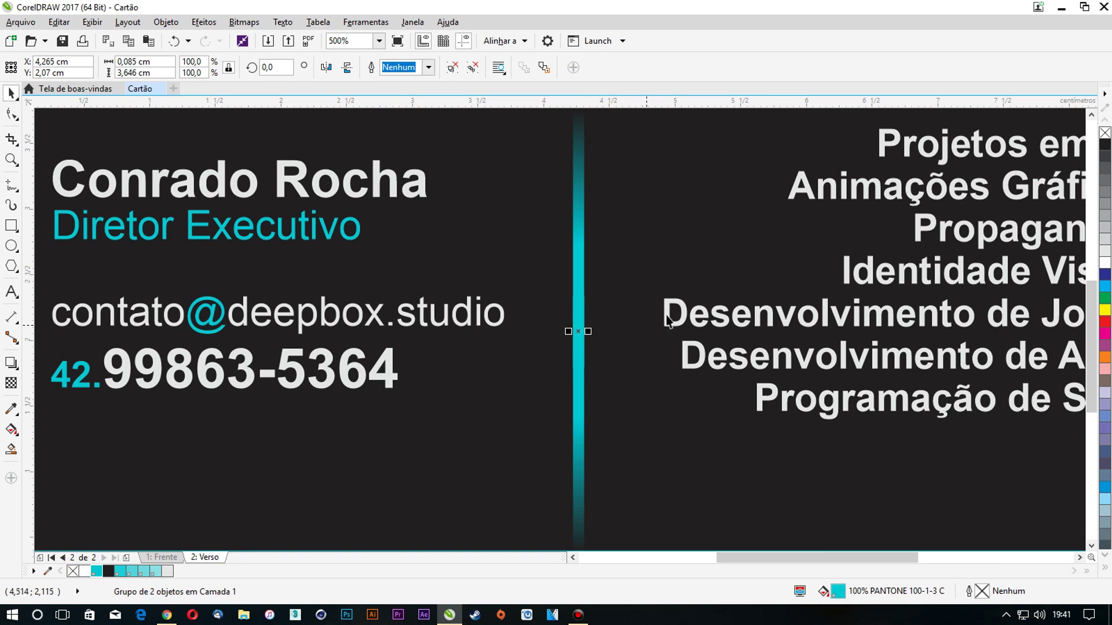
scroll(647, 325, down, 1)
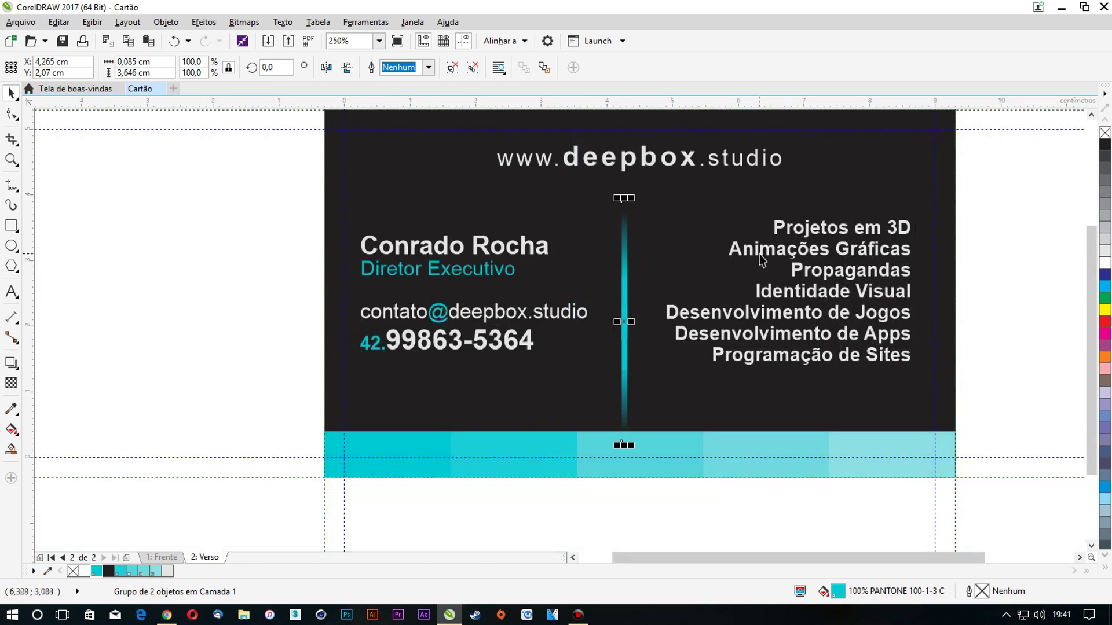
shift+click(759, 255)
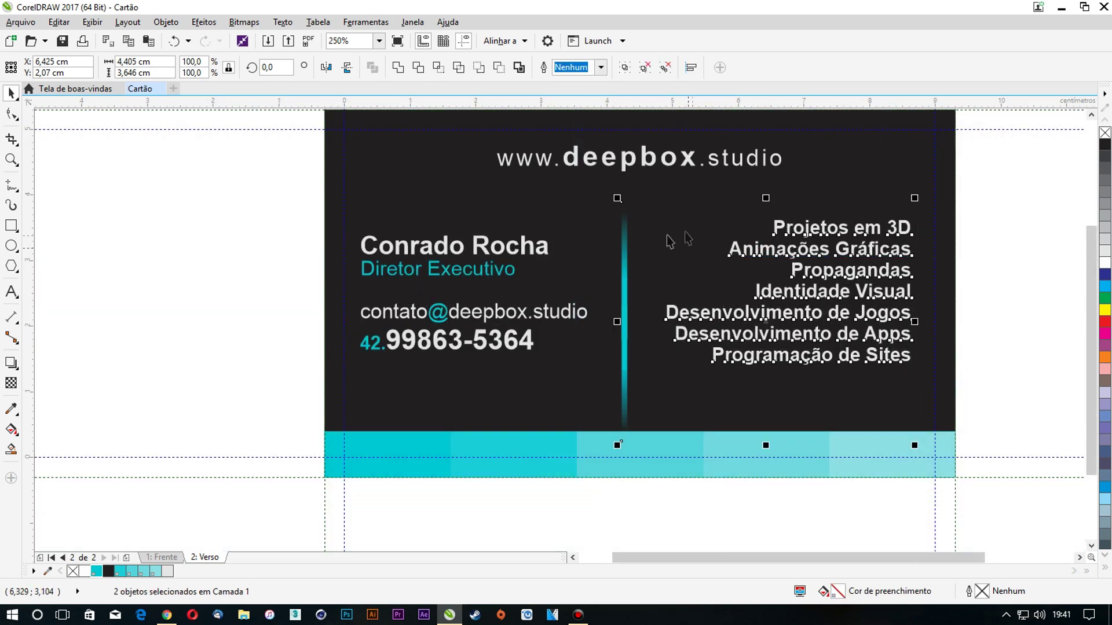
click(274, 267)
click(628, 229)
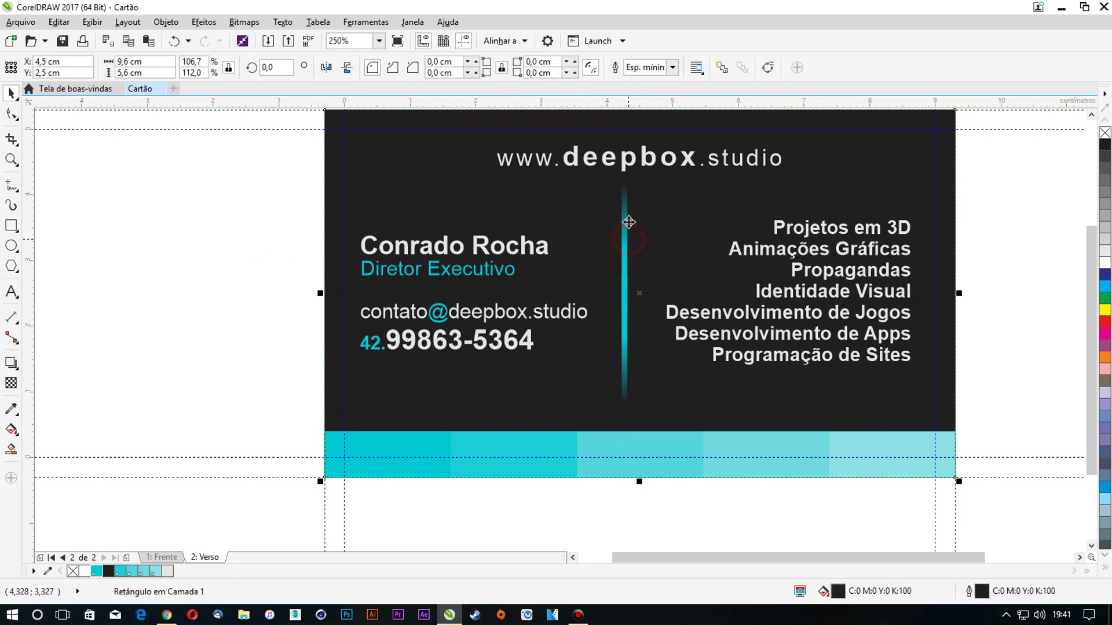
click(625, 214)
Shorten the divider and slim it to a 0.021 cm by 3.029 cm hairline
drag(626, 172, 626, 191)
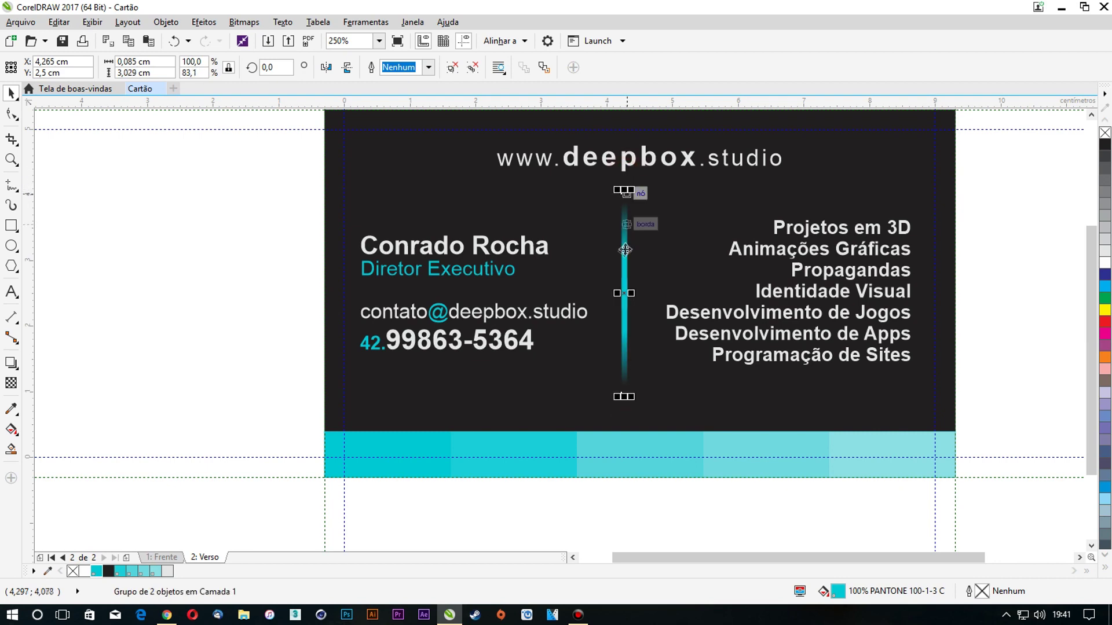
scroll(633, 292, up, 5)
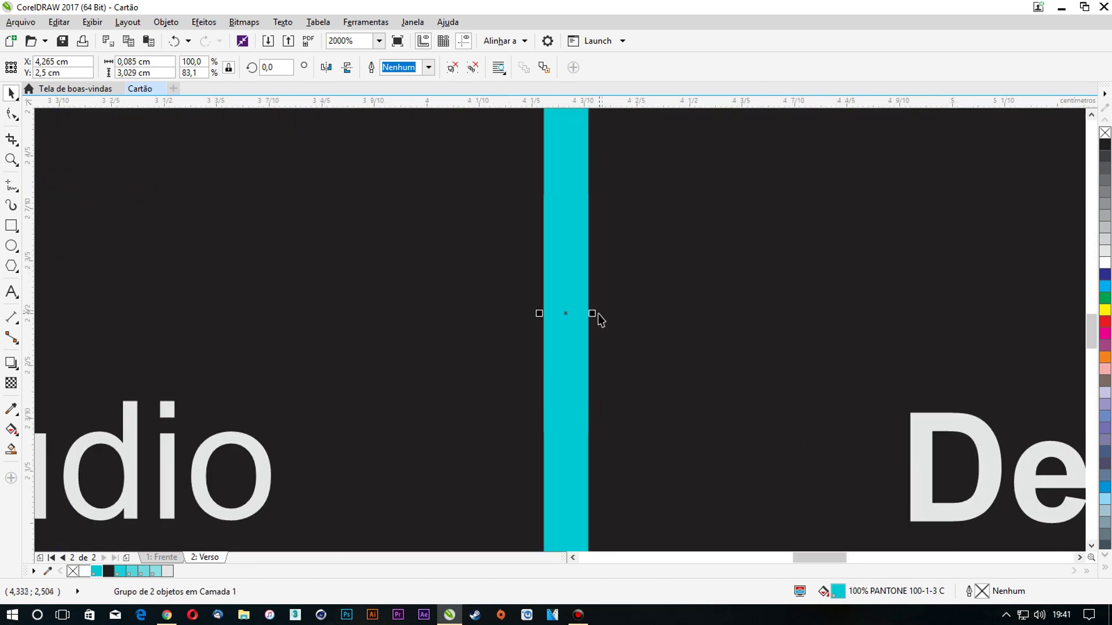
drag(596, 313, 581, 312)
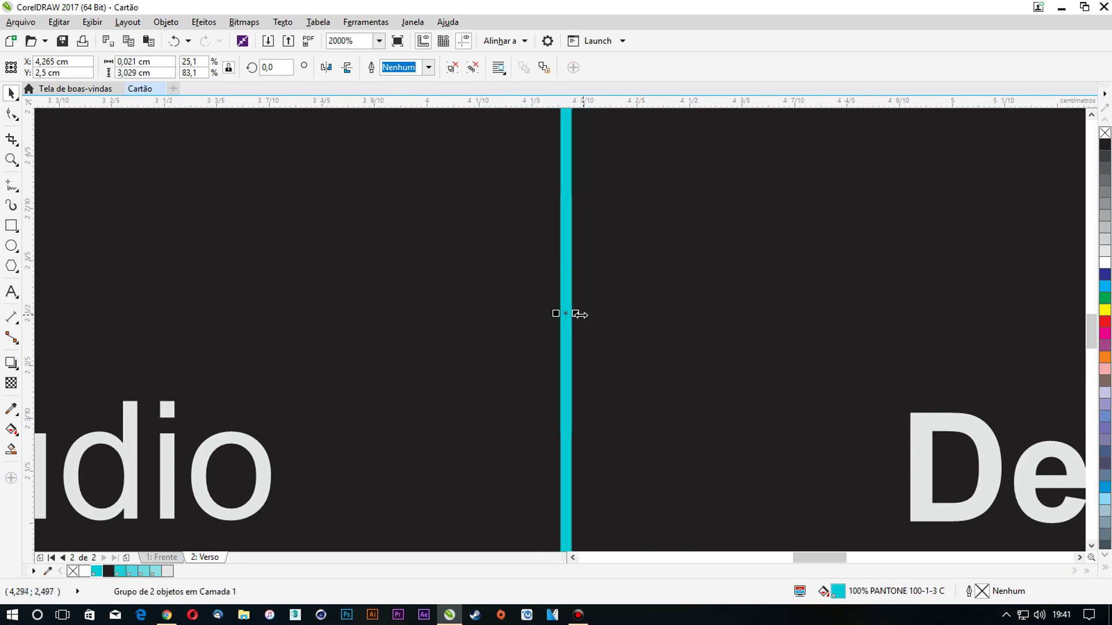
scroll(575, 305, down, 5)
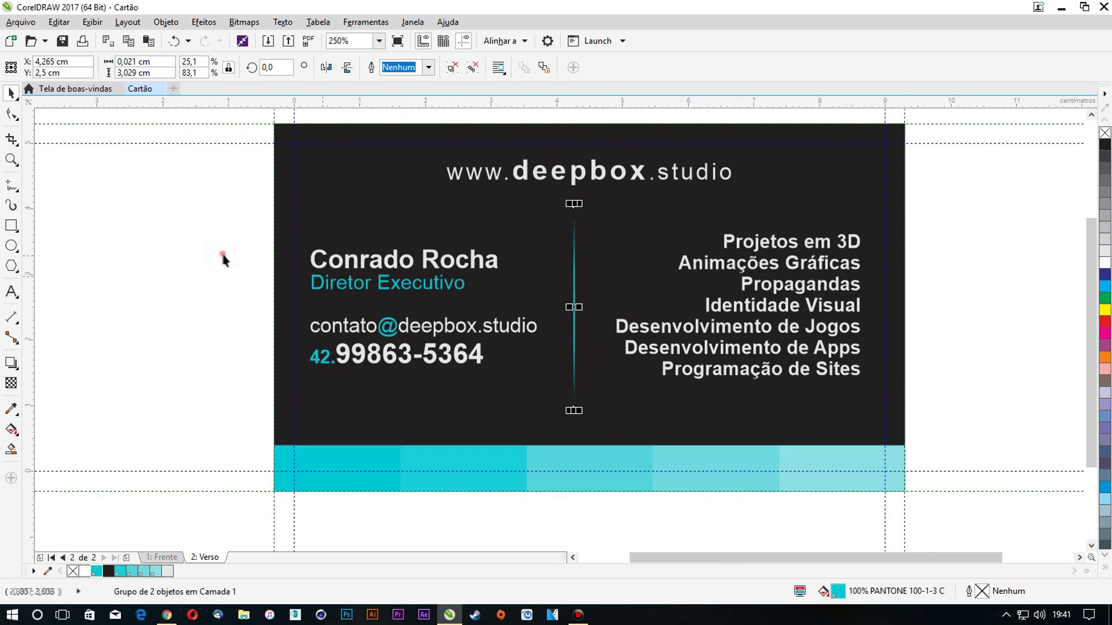
click(223, 259)
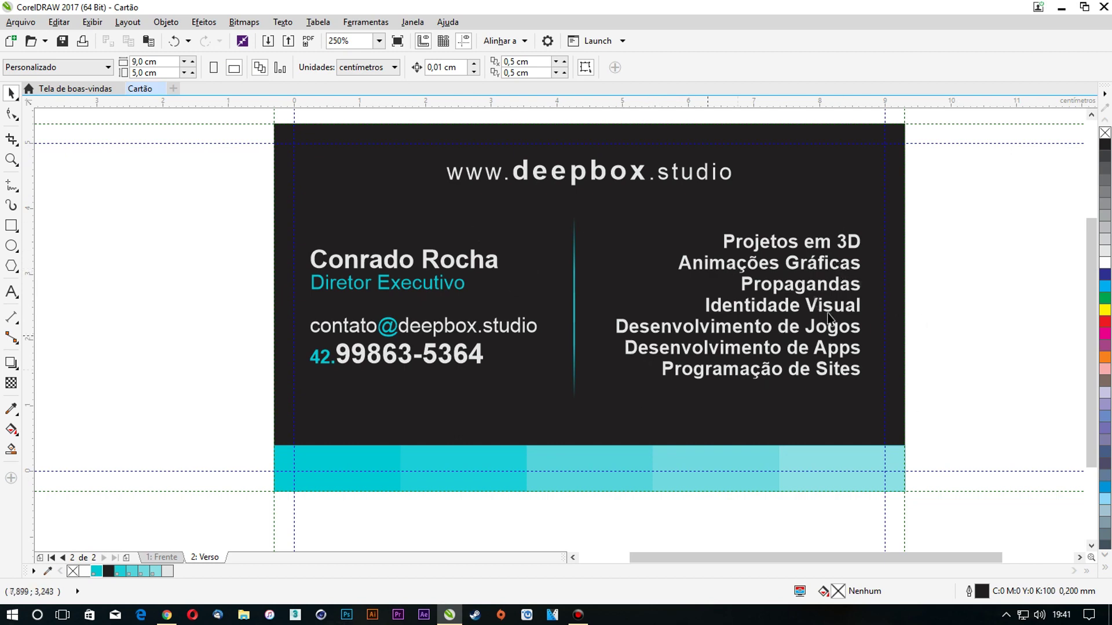
Widen the services list's line spacing and centre it vertically on the dark card
click(770, 350)
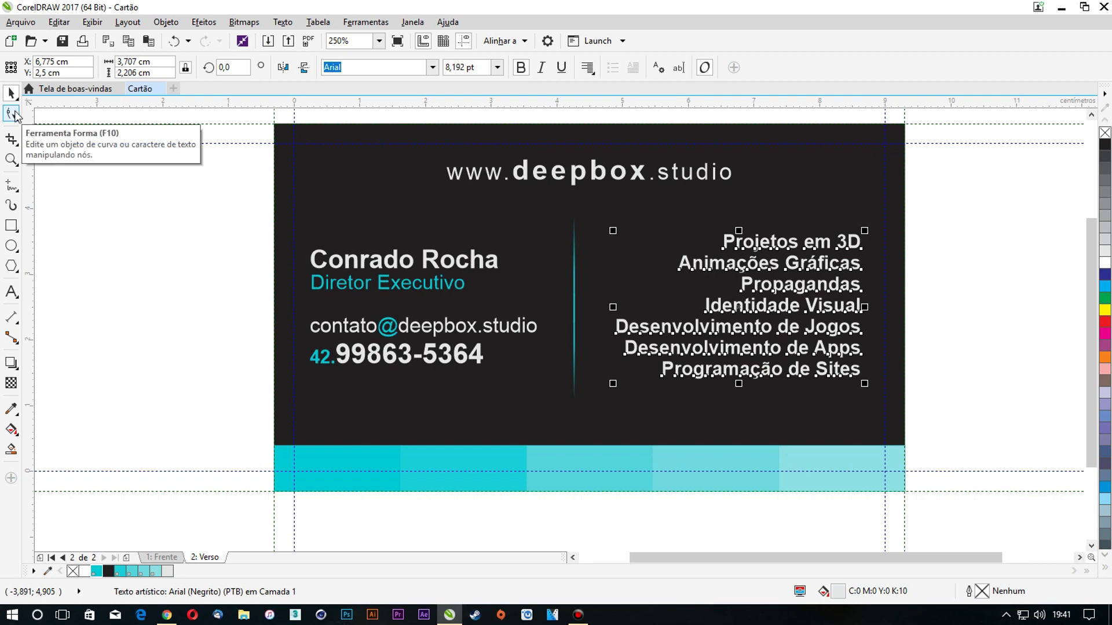
click(12, 113)
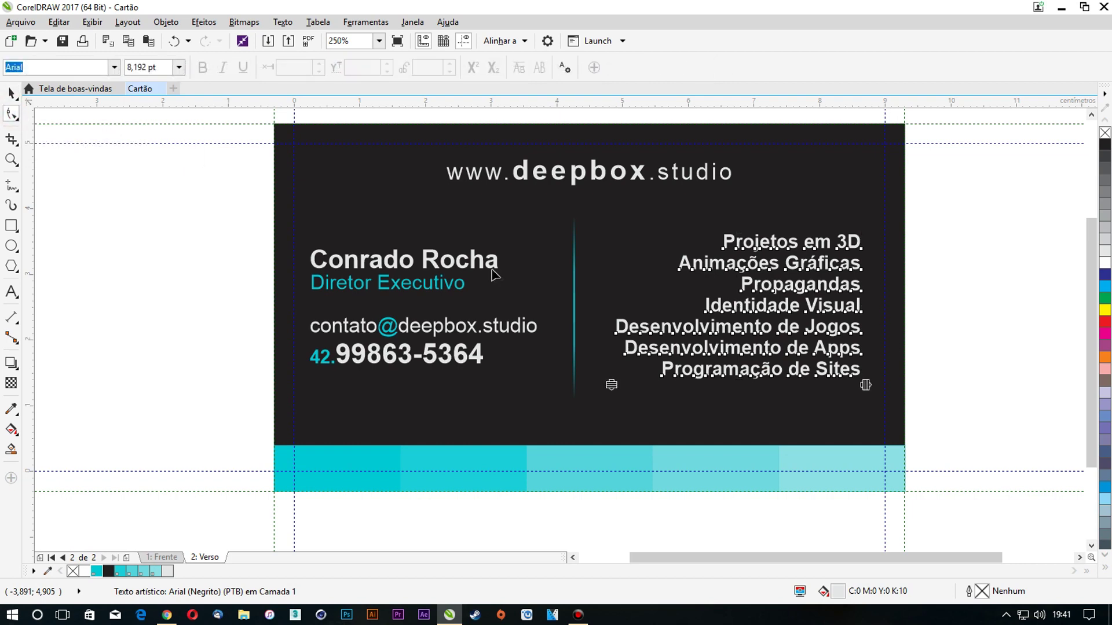
drag(611, 385, 607, 435)
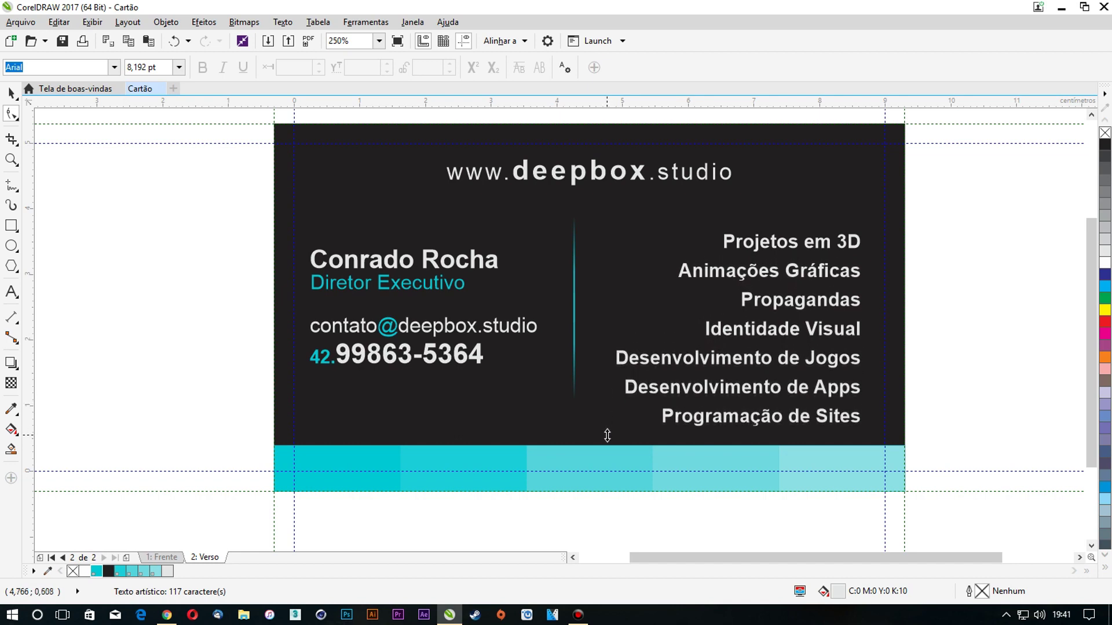
click(10, 93)
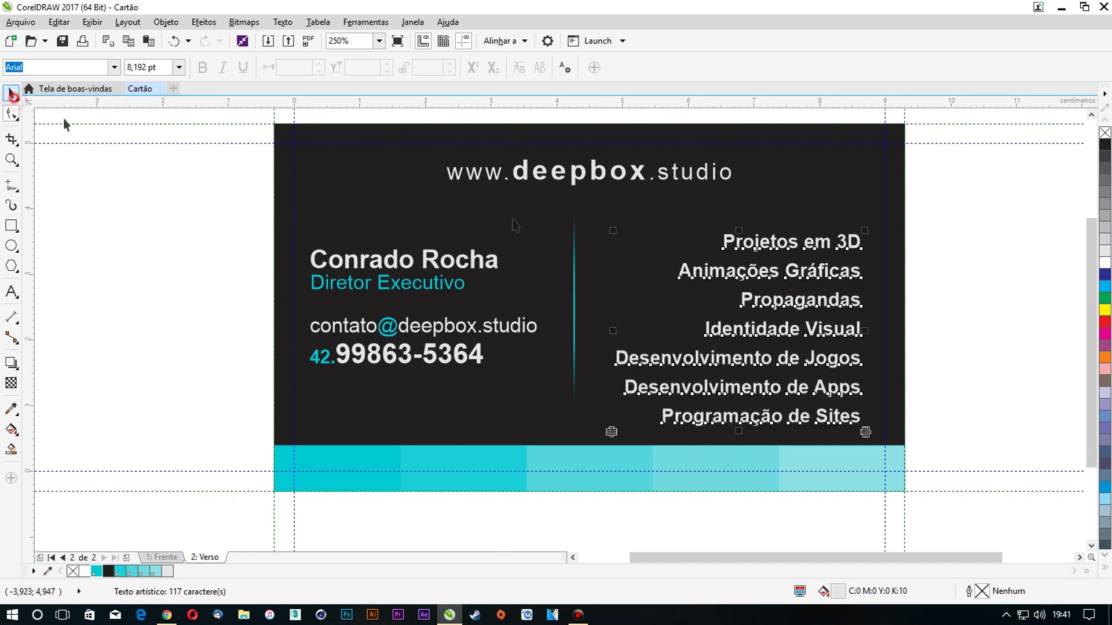
shift+click(651, 237)
key(e)
click(945, 283)
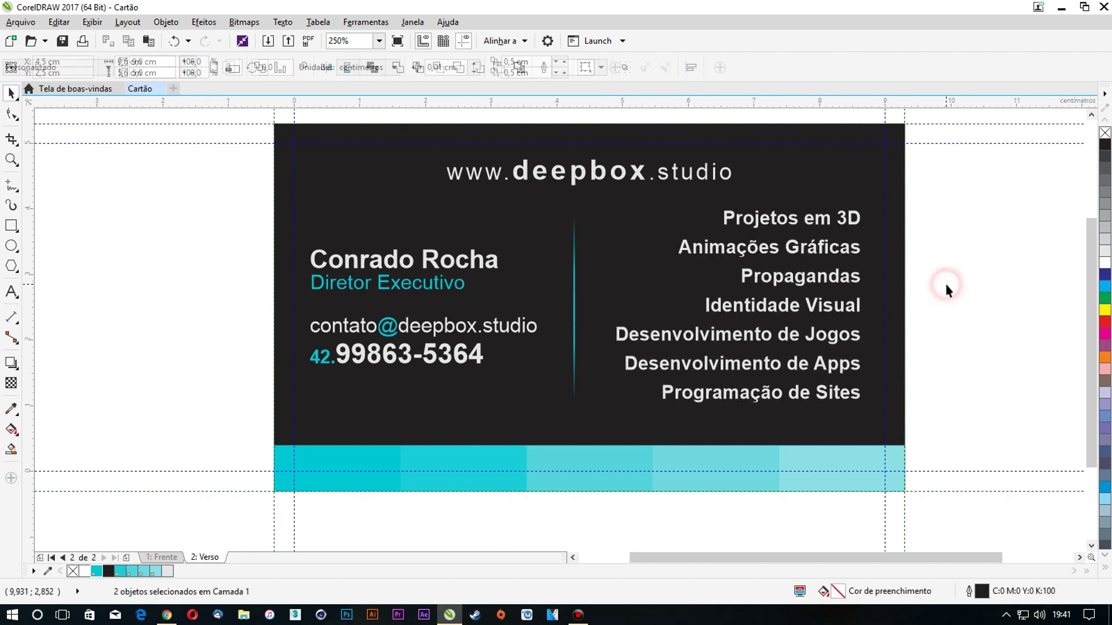
Append a cyan bullet • to the end of each service line
double_click(860, 217)
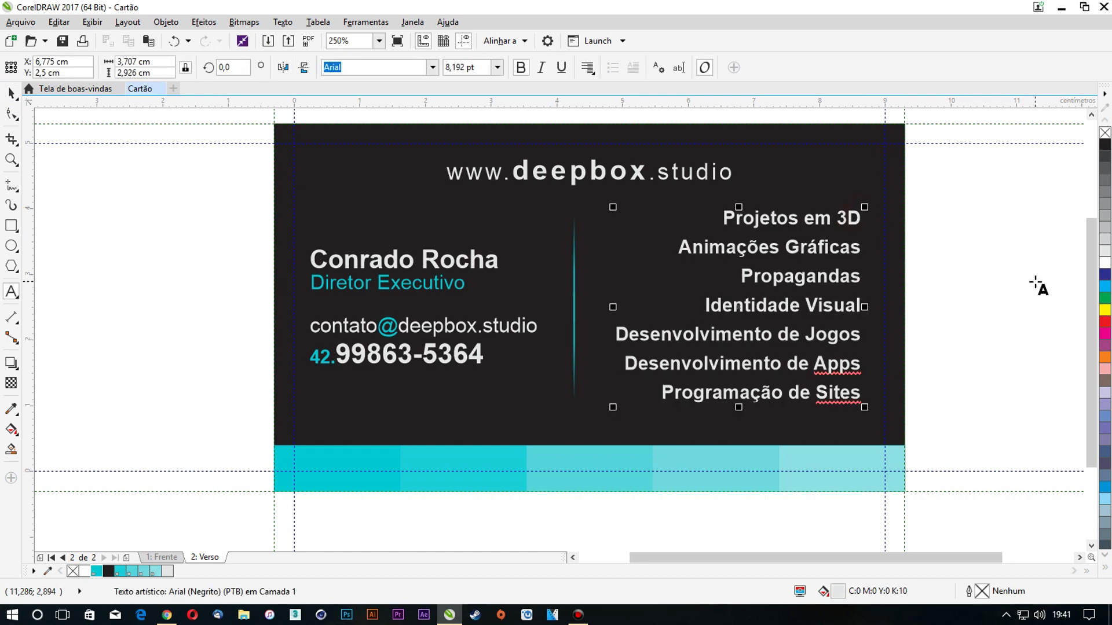
text(•)
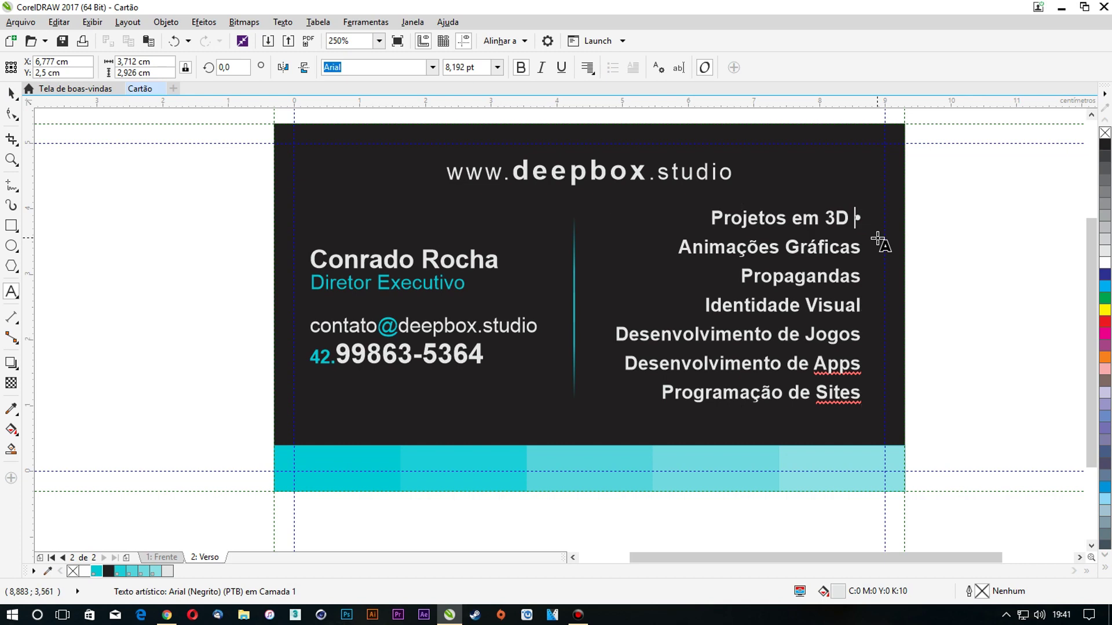
click(97, 572)
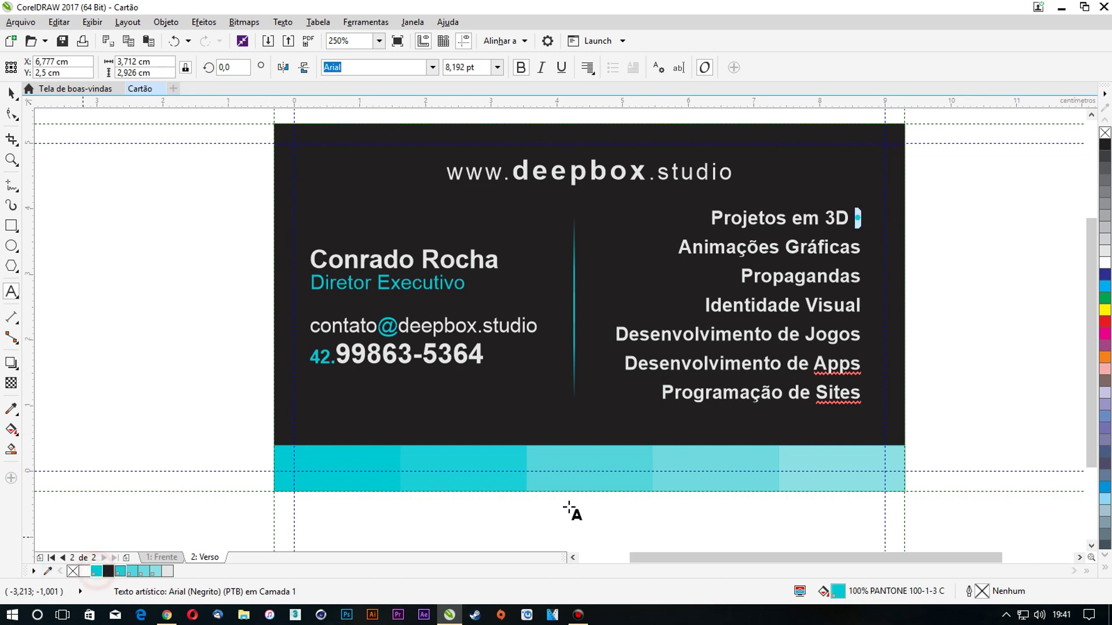
click(849, 219)
key(ctrl+c)
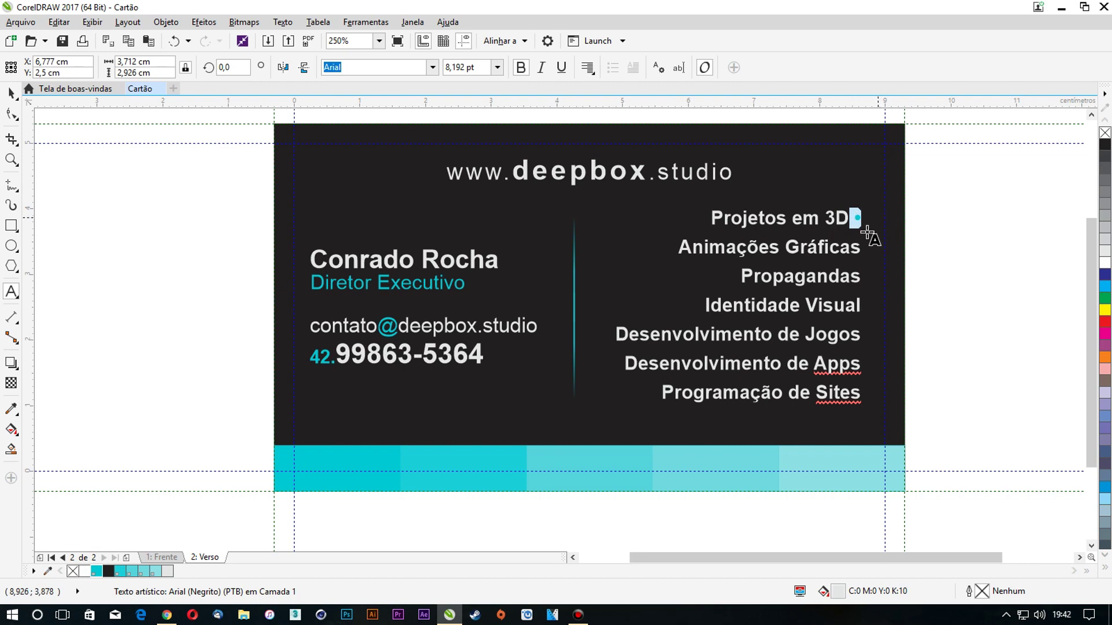
click(861, 243)
key(ctrl+v)
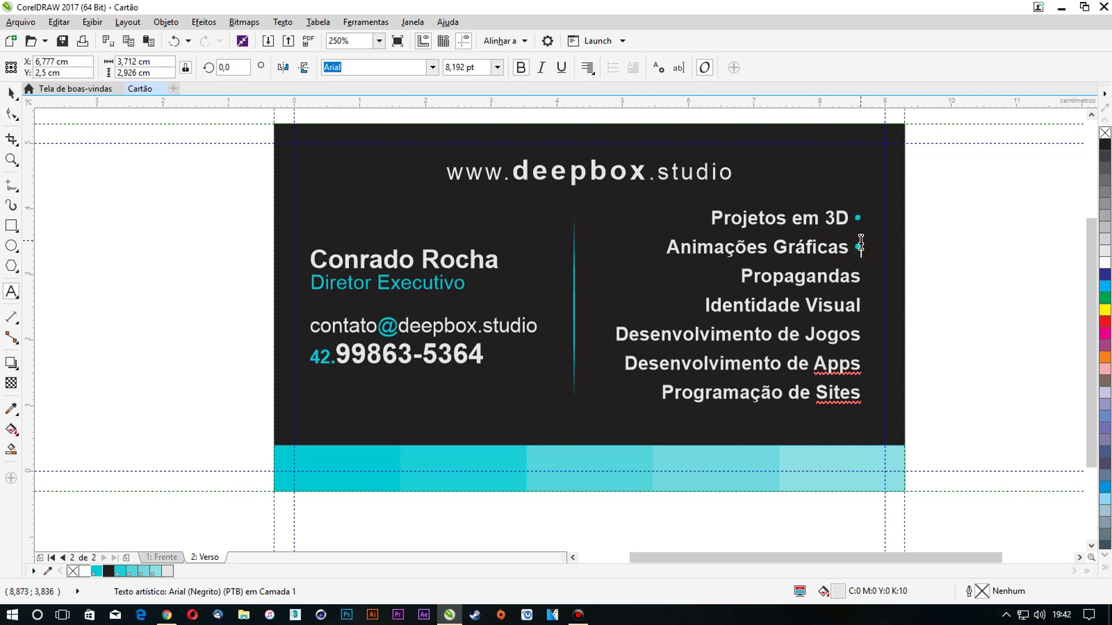
key(ctrl+v)
key(ctrl+v)
key(Down)
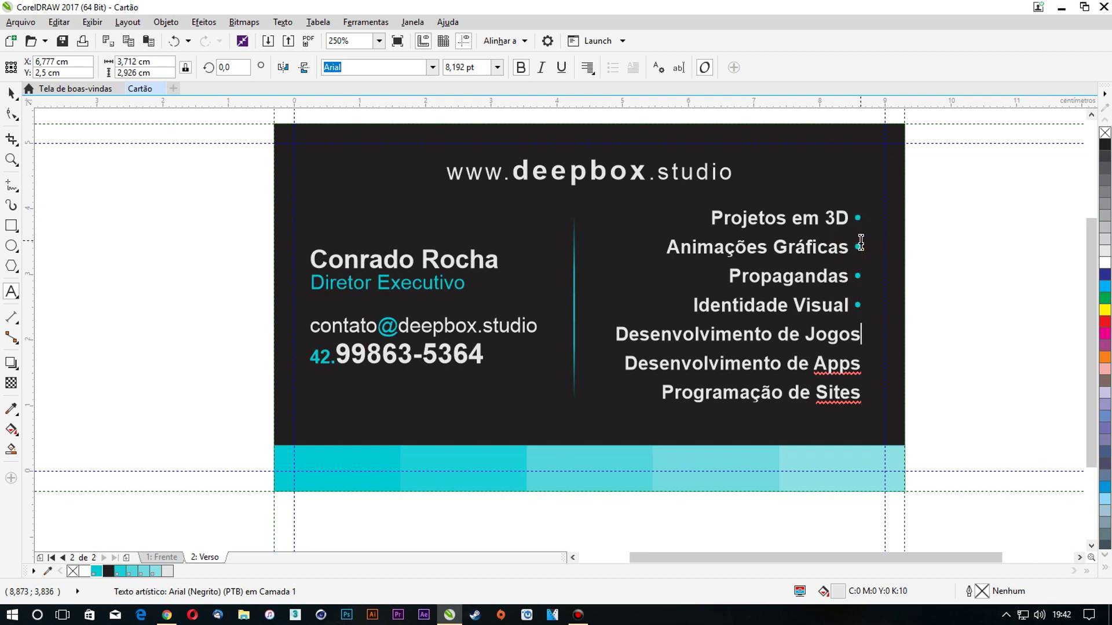
key(ctrl+v)
key(Down)
key(ctrl+v)
key(ctrl+v)
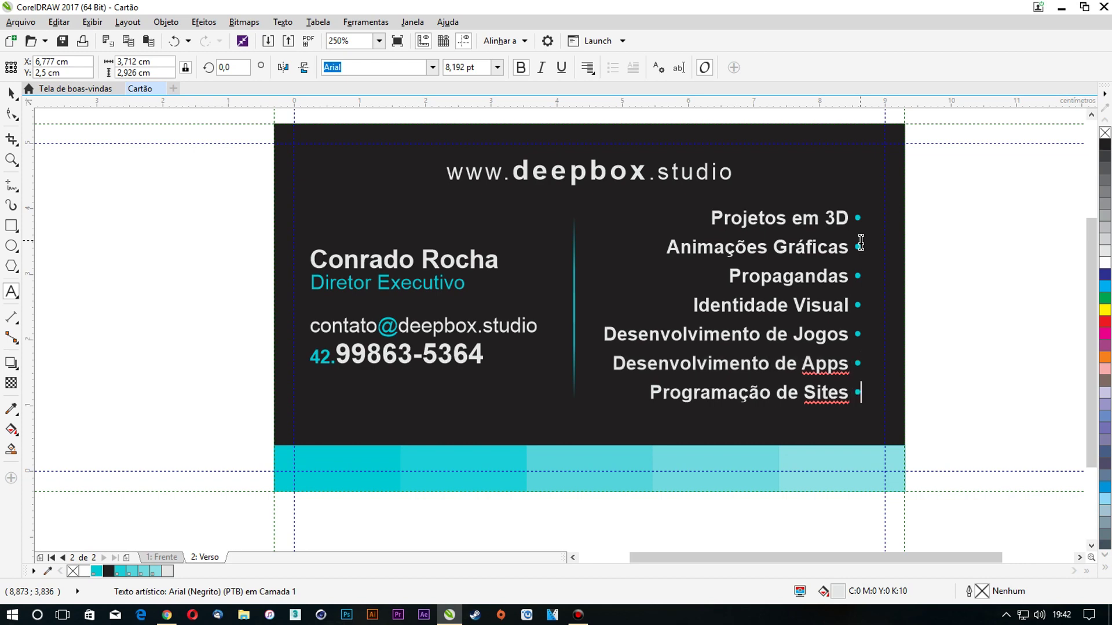
Tighten the services list's line spacing slightly, keeping it centred on the card
click(12, 114)
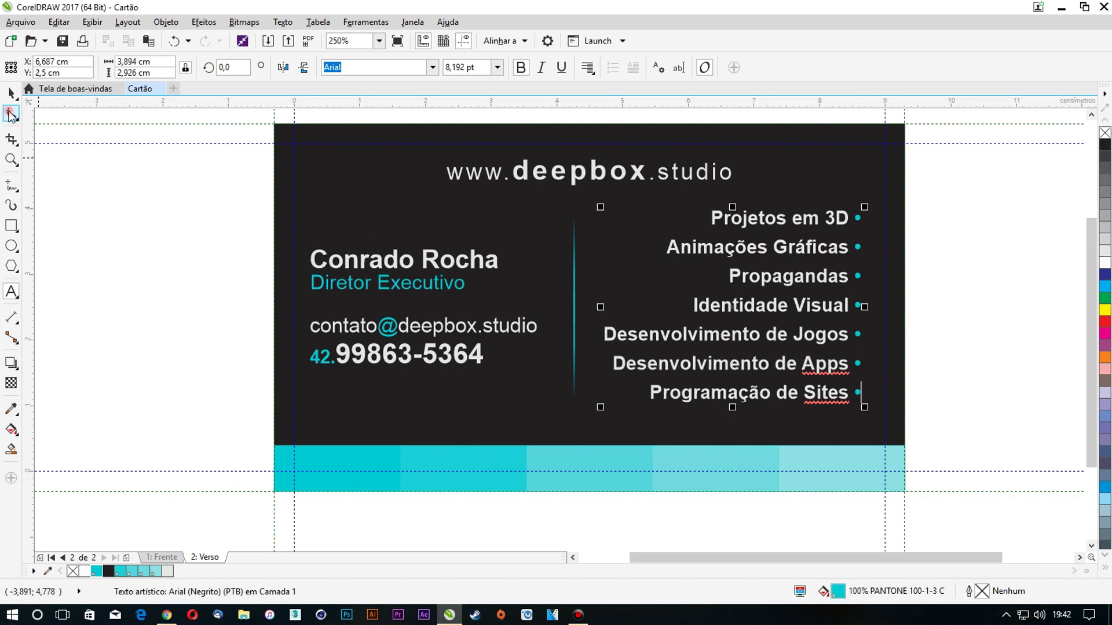
drag(596, 409, 607, 387)
click(11, 92)
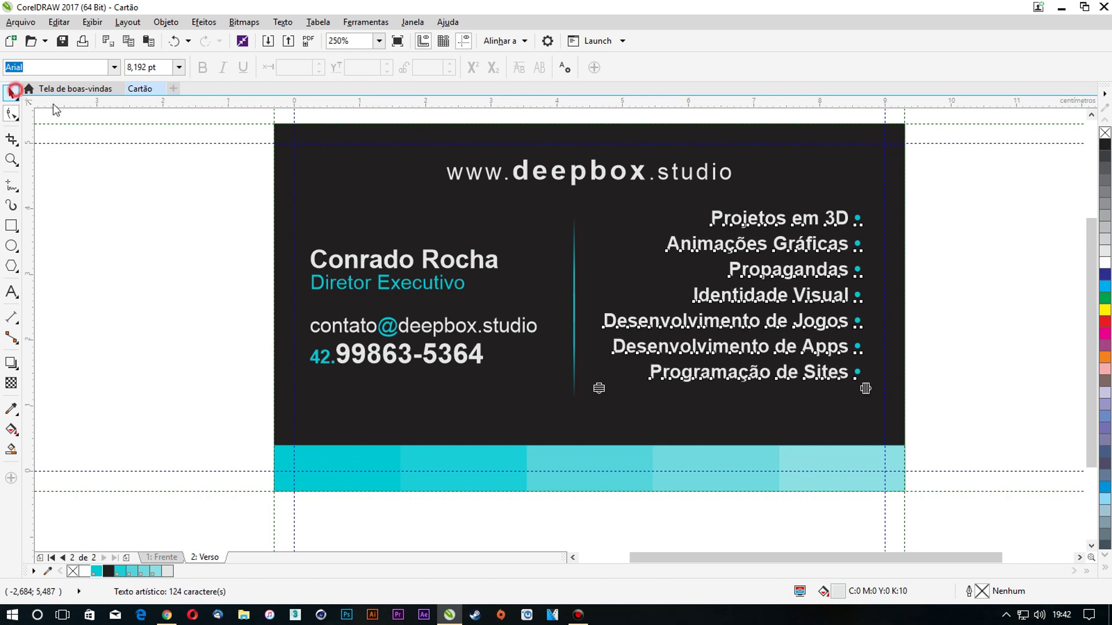
shift+click(421, 215)
click(173, 187)
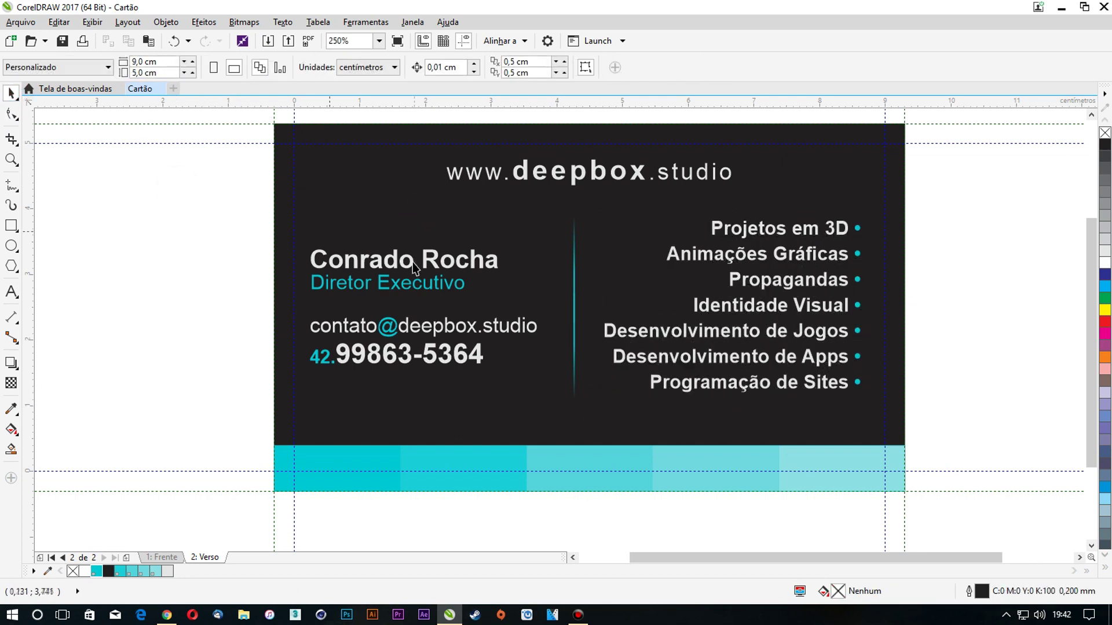
Import Logo.cdr, accepting the suggested font substitution, and place it beside the card
scroll(408, 265, down, 2)
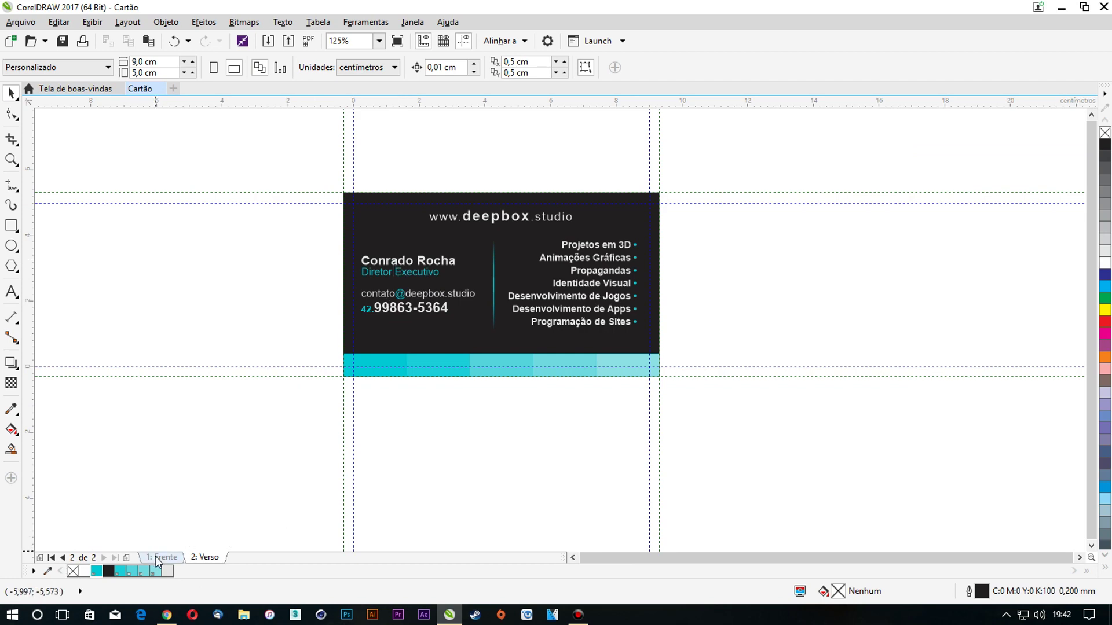
key(ctrl+i)
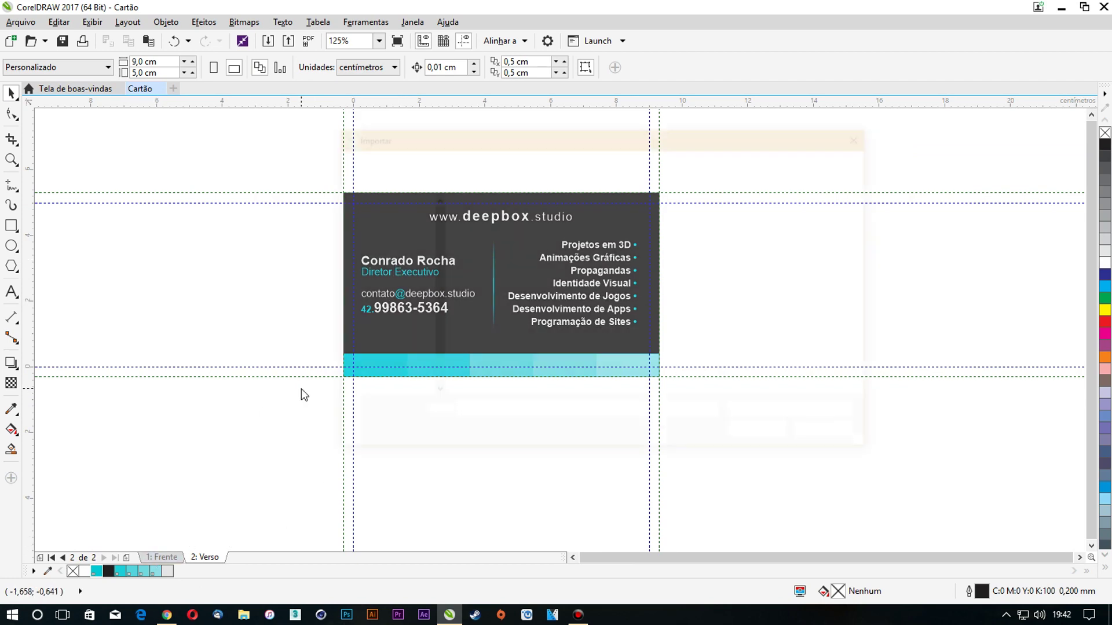
scroll(645, 311, down, 3)
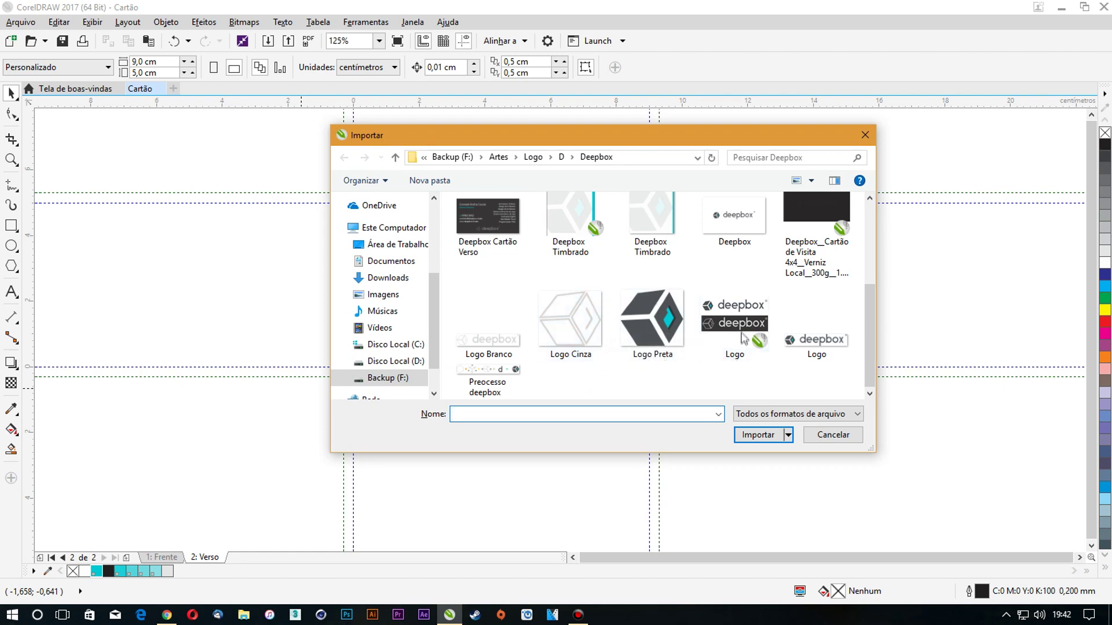
double_click(736, 322)
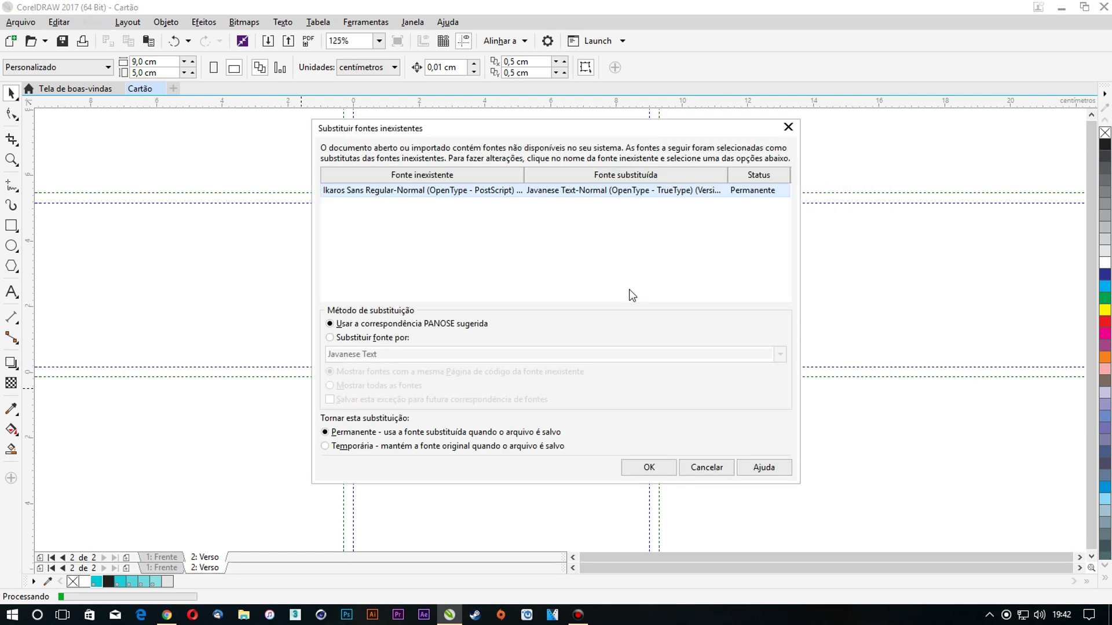
click(649, 468)
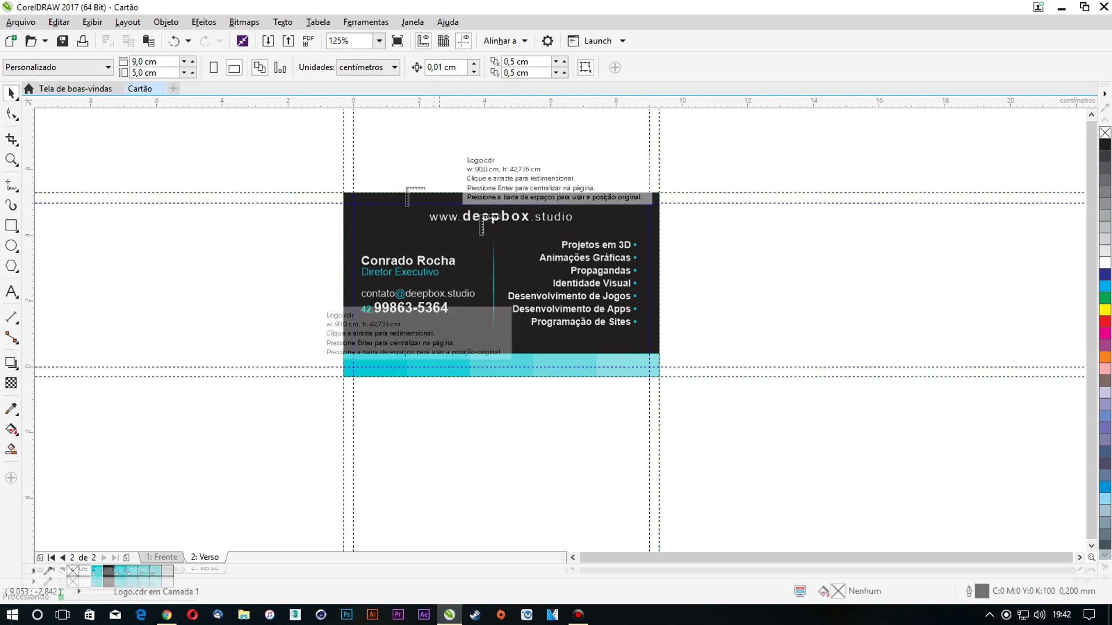
click(845, 261)
scroll(770, 274, down, 2)
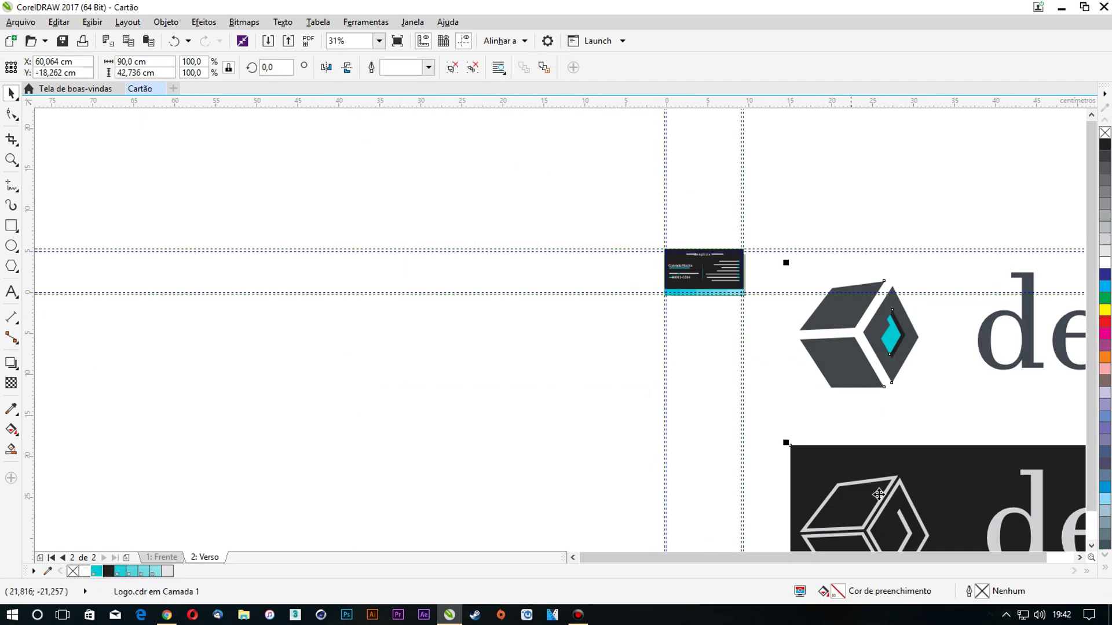
ctrl+click(894, 484)
scroll(897, 480, down, 1)
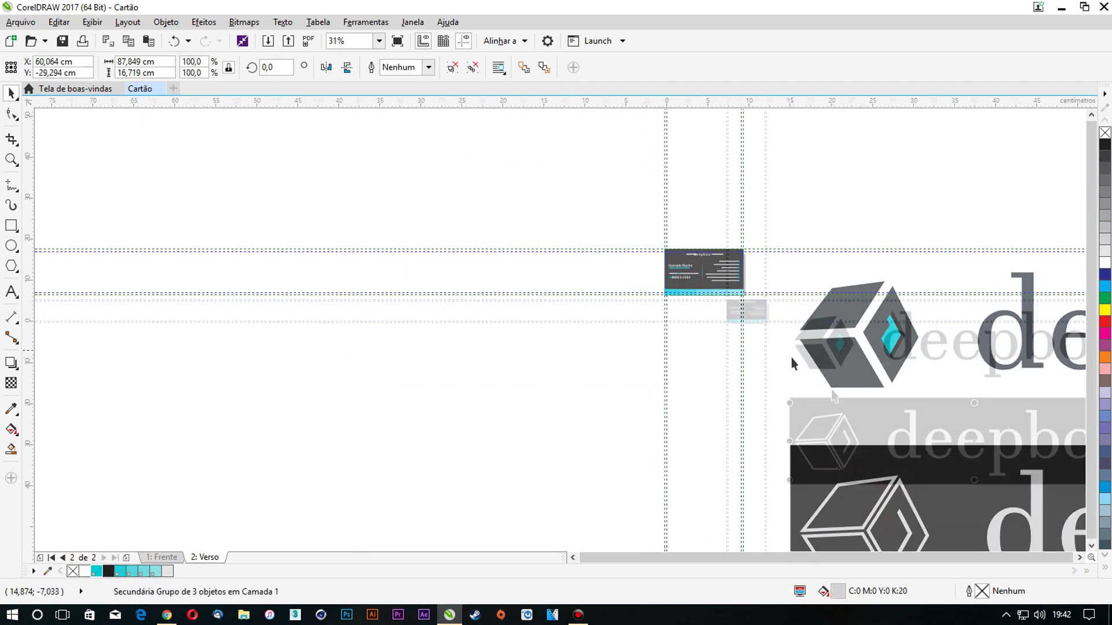
scroll(897, 480, up, 2)
Delete the deepbox logo texts, keeping only the cube outline
ctrl+click(909, 498)
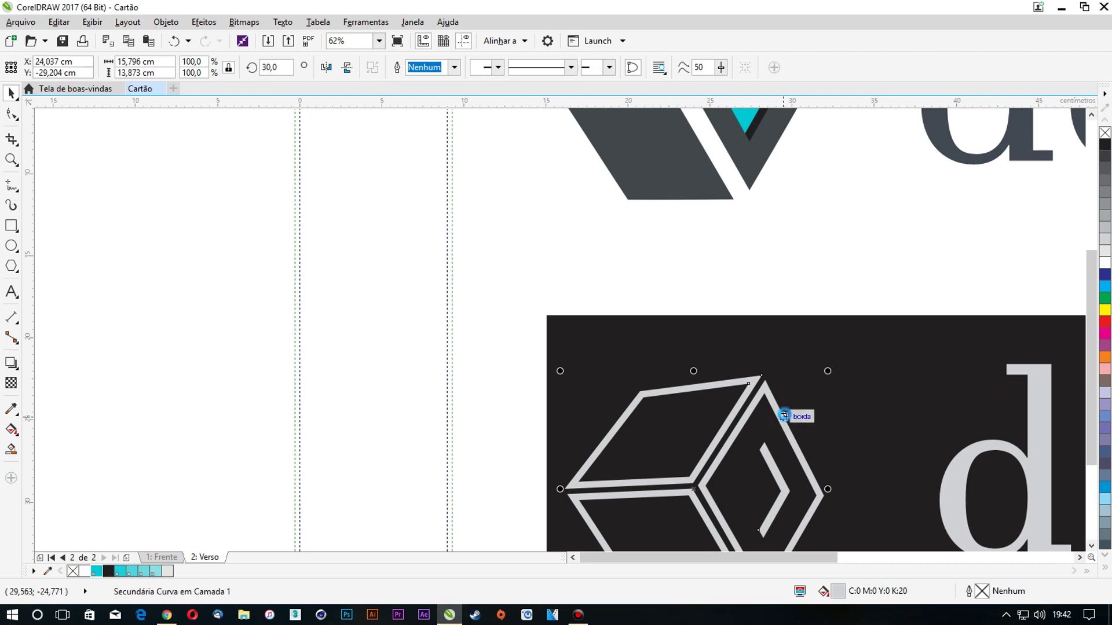
scroll(688, 354, down, 3)
drag(690, 305, 666, 286)
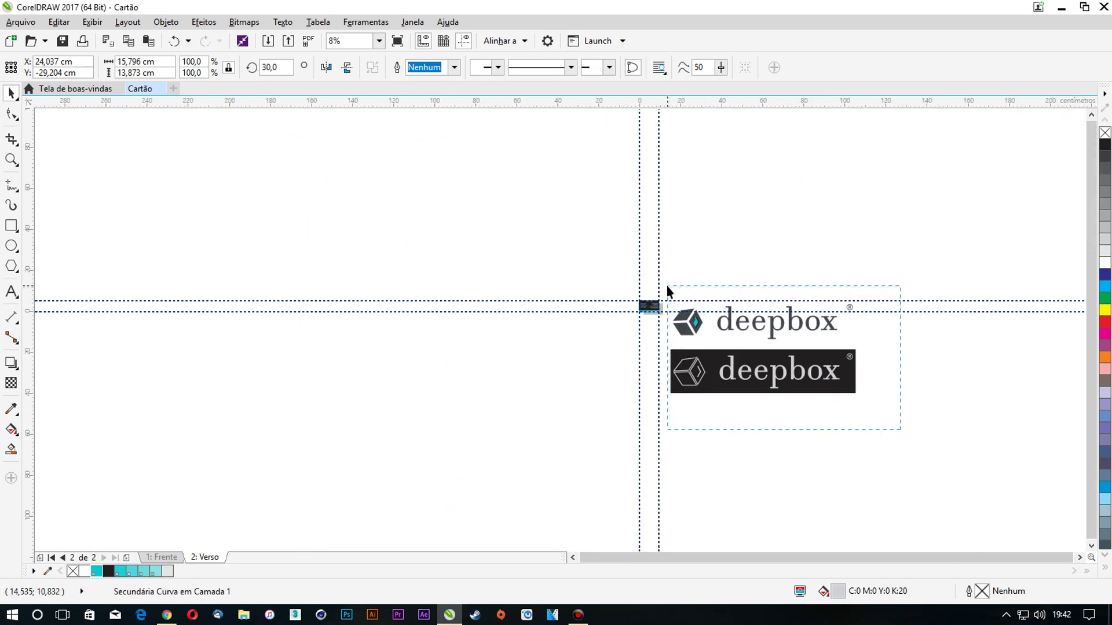
key(Delete)
scroll(663, 295, up, 4)
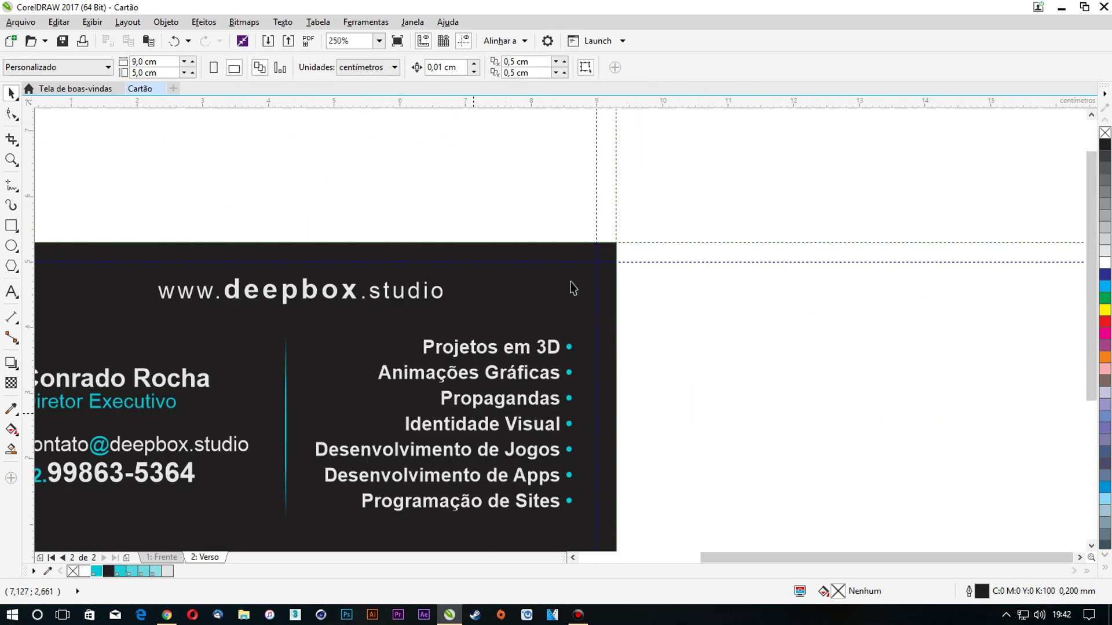
scroll(571, 284, down, 4)
key(ctrl+z)
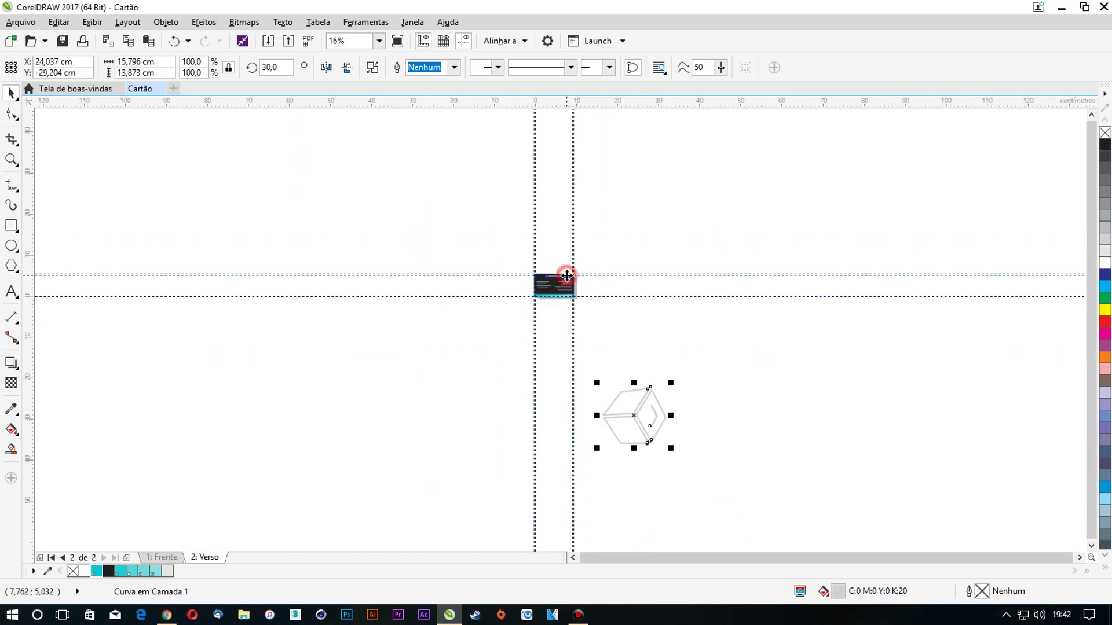
Centre the cube horizontally and vertically on the dark card
shift+click(567, 277)
key(c)
key(e)
scroll(585, 296, up, 3)
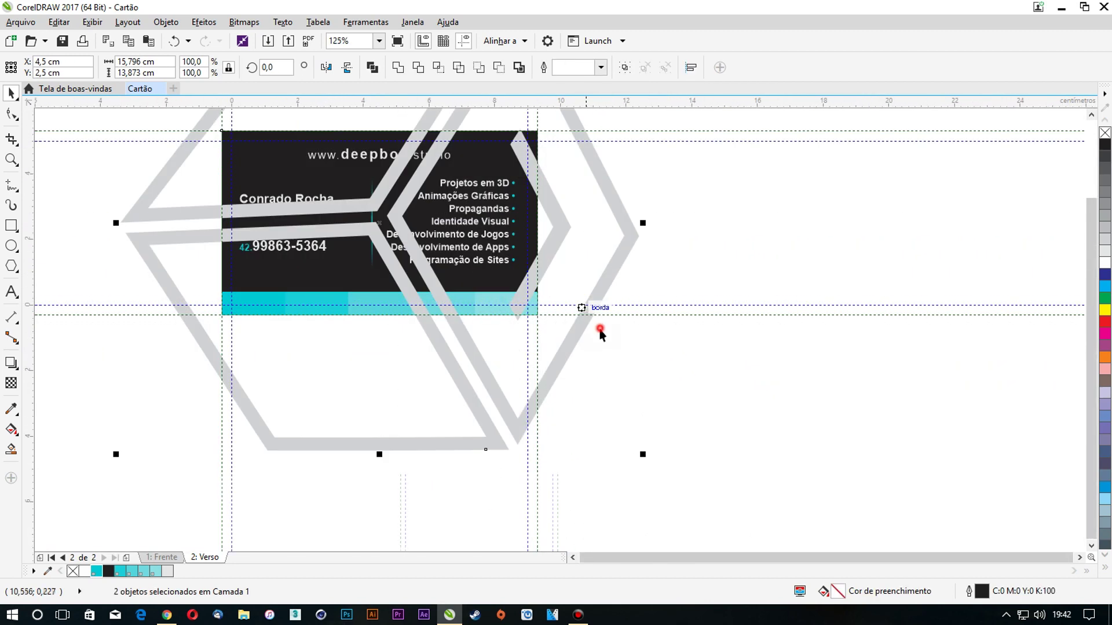
Darken the cube outline to 90% black and shrink it to about 79%
click(600, 333)
click(628, 253)
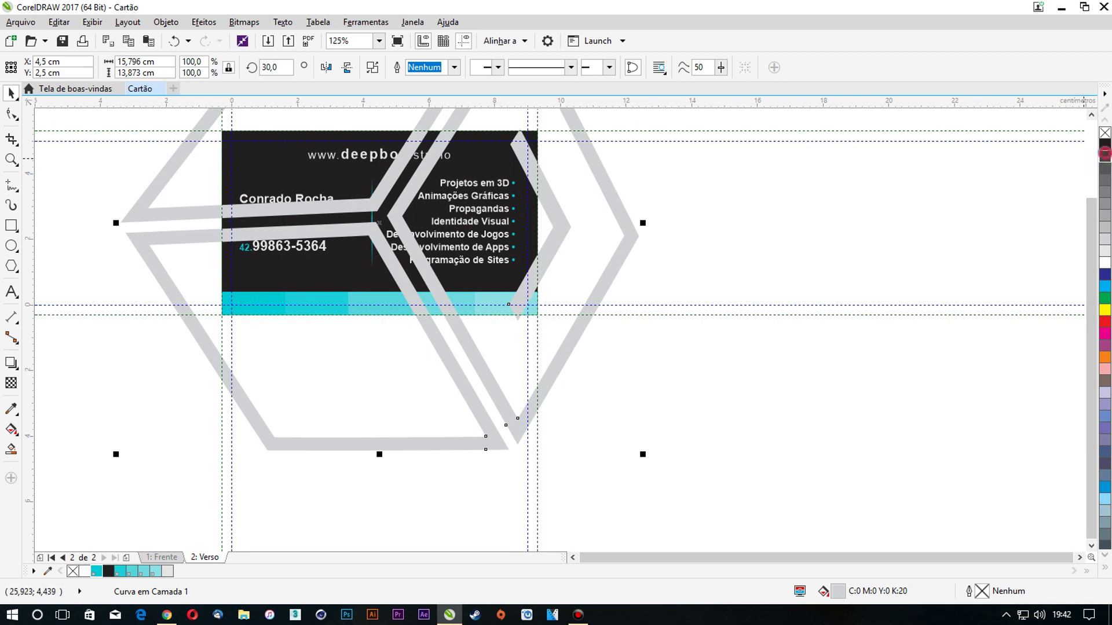
click(1105, 155)
drag(643, 455, 532, 356)
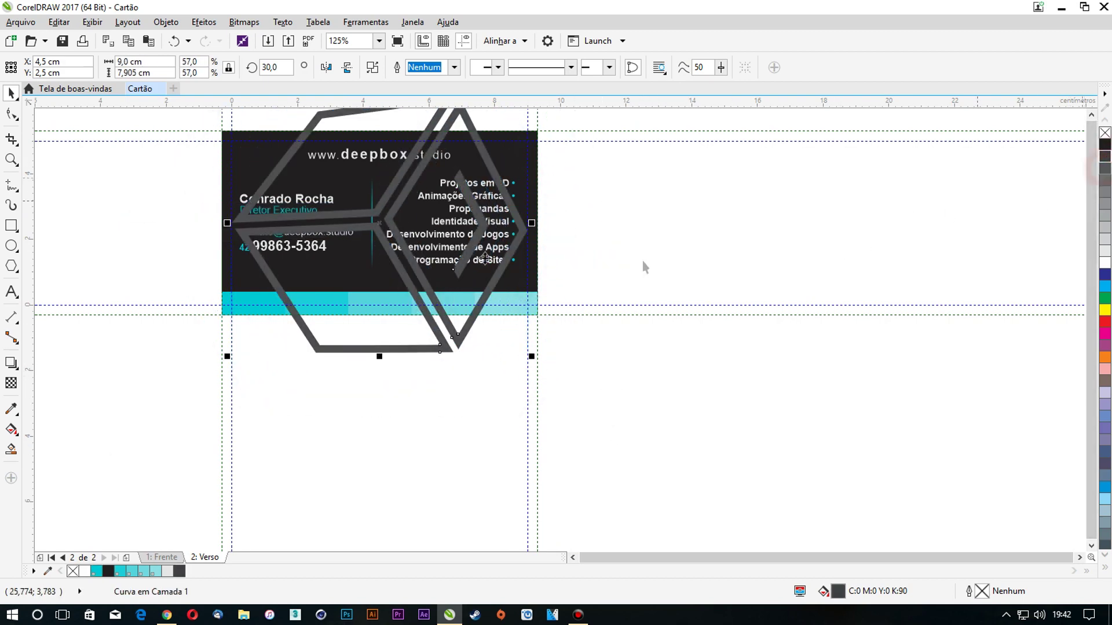
Drag the cube logo toward the card's right edge
drag(400, 212, 509, 229)
scroll(472, 270, up, 2)
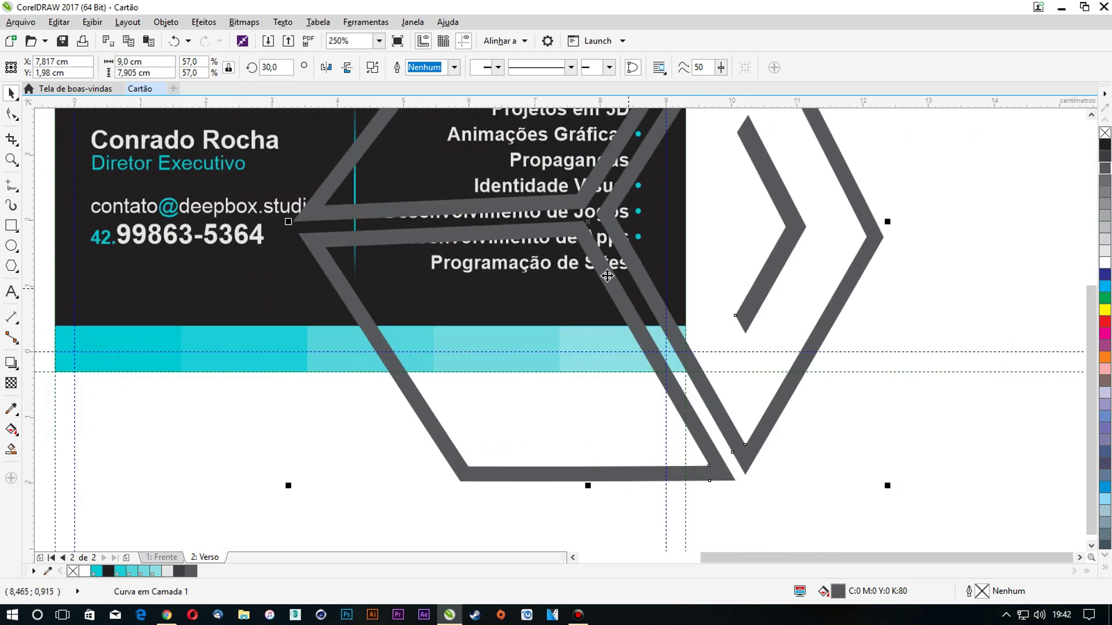
scroll(607, 277, down, 2)
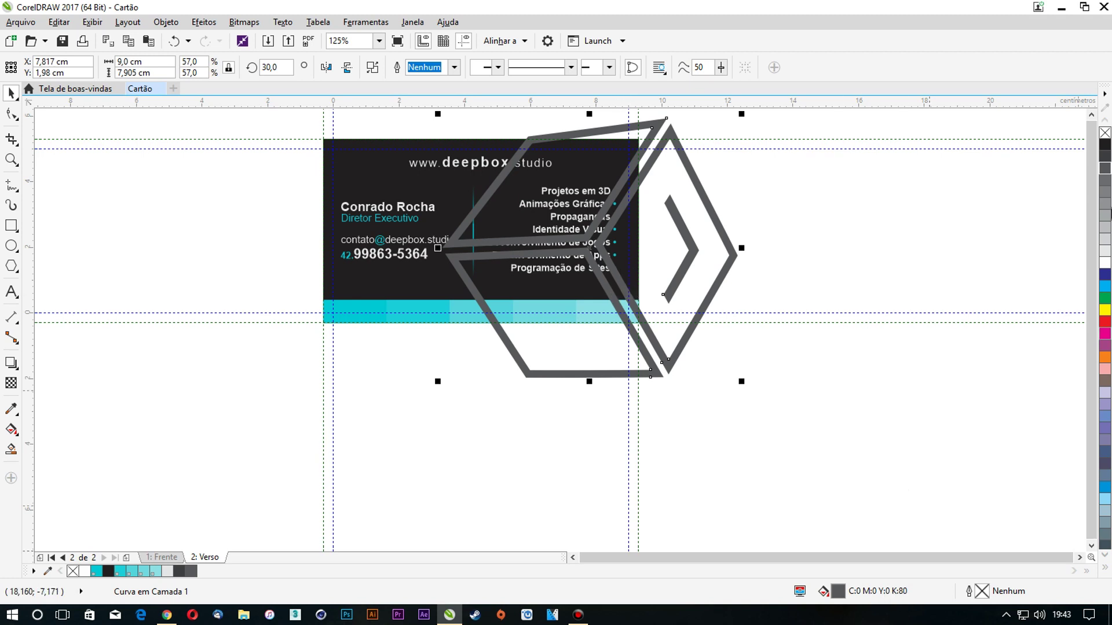
Set the cube's fill to 80% black and shrink it slightly
click(1105, 182)
click(1105, 170)
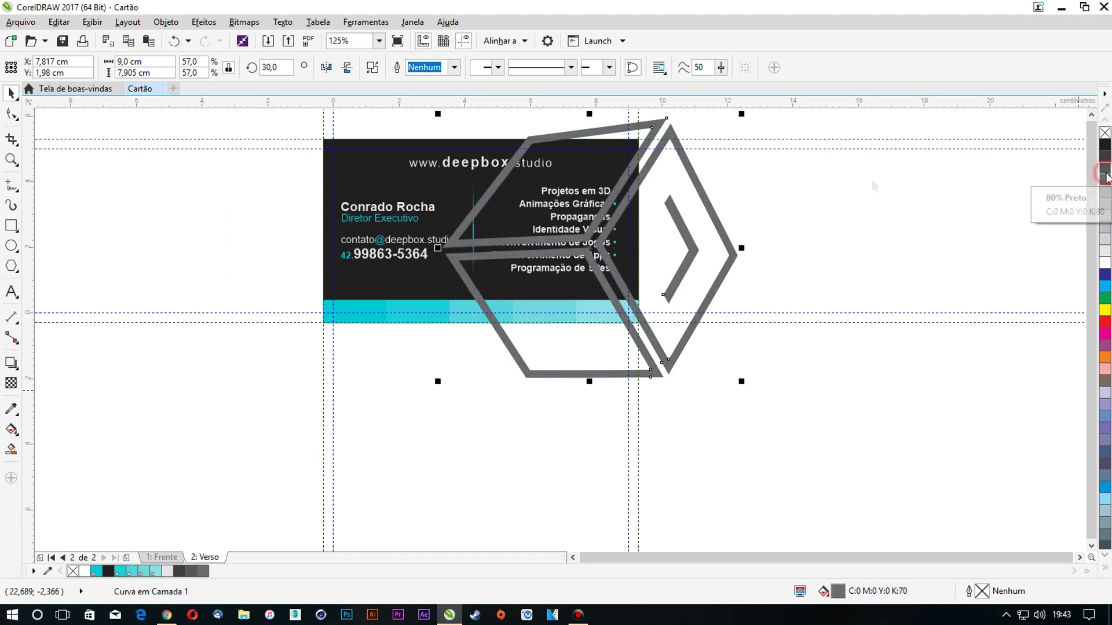
drag(744, 114, 701, 139)
Move the cube over the card's left part and PowerClip it inside the card background
drag(673, 190, 461, 169)
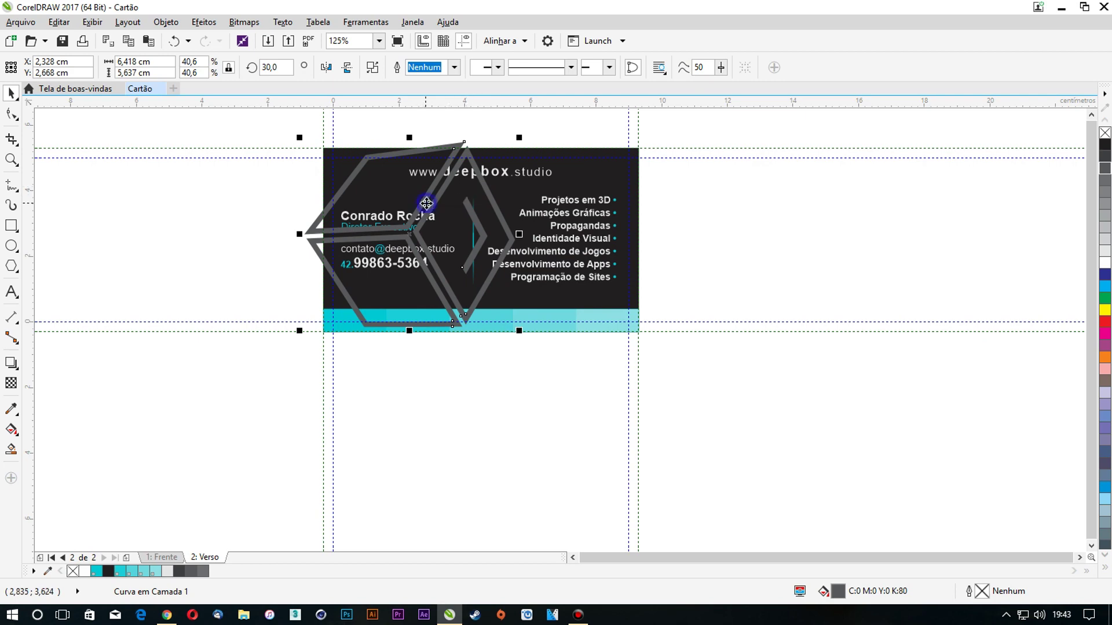
right_click(423, 201)
click(572, 171)
Select the contact text group on the card back
click(729, 210)
scroll(383, 190, up, 1)
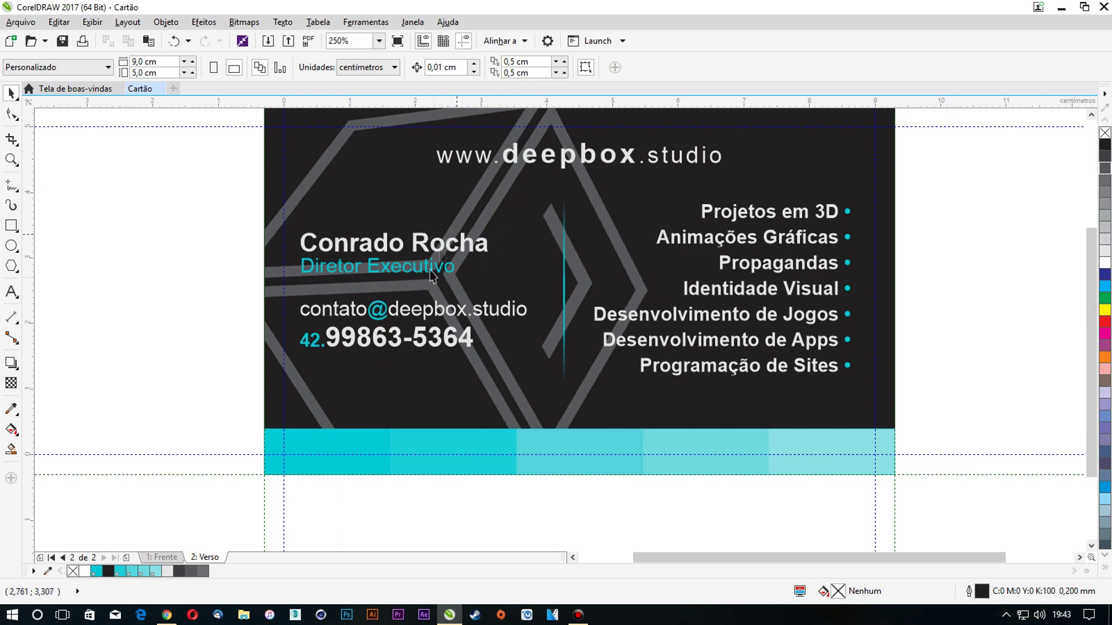
click(484, 253)
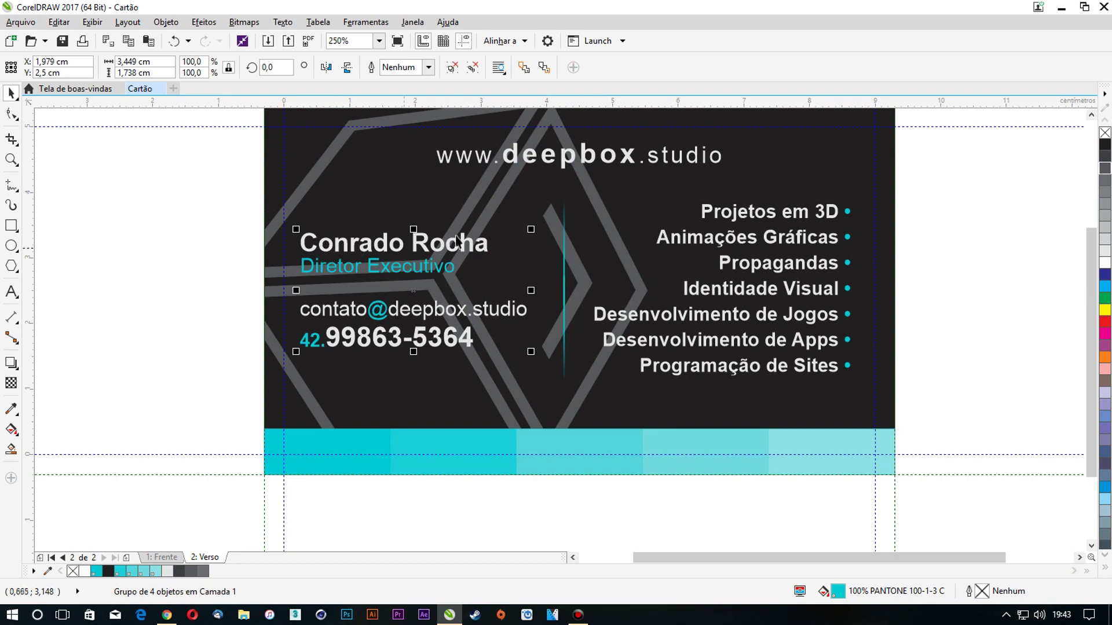
scroll(440, 248, up, 2)
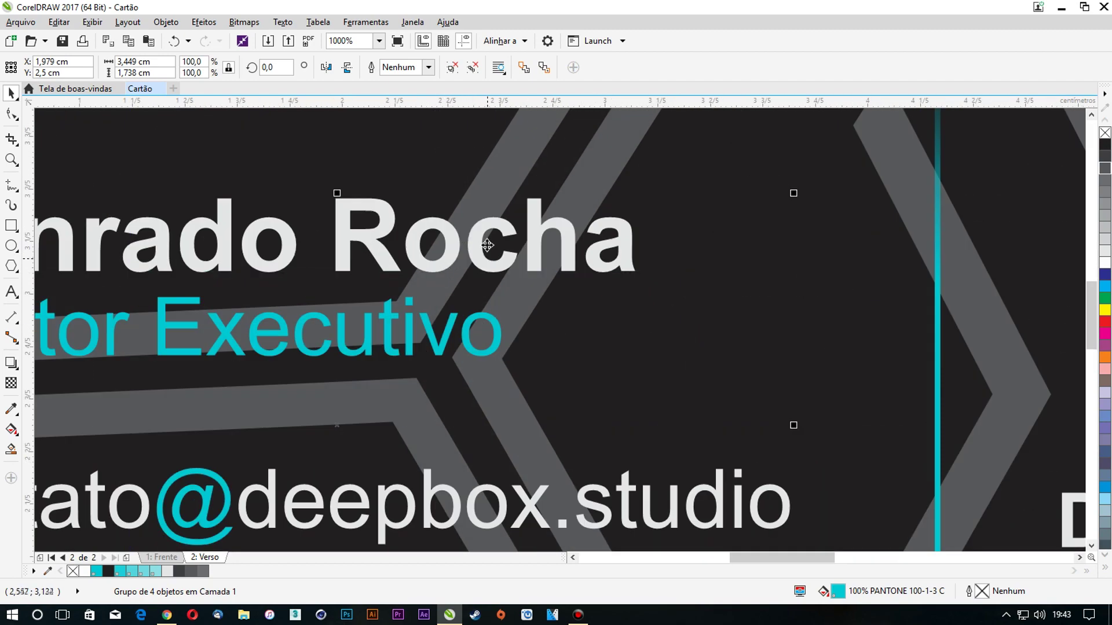
scroll(487, 246, down, 2)
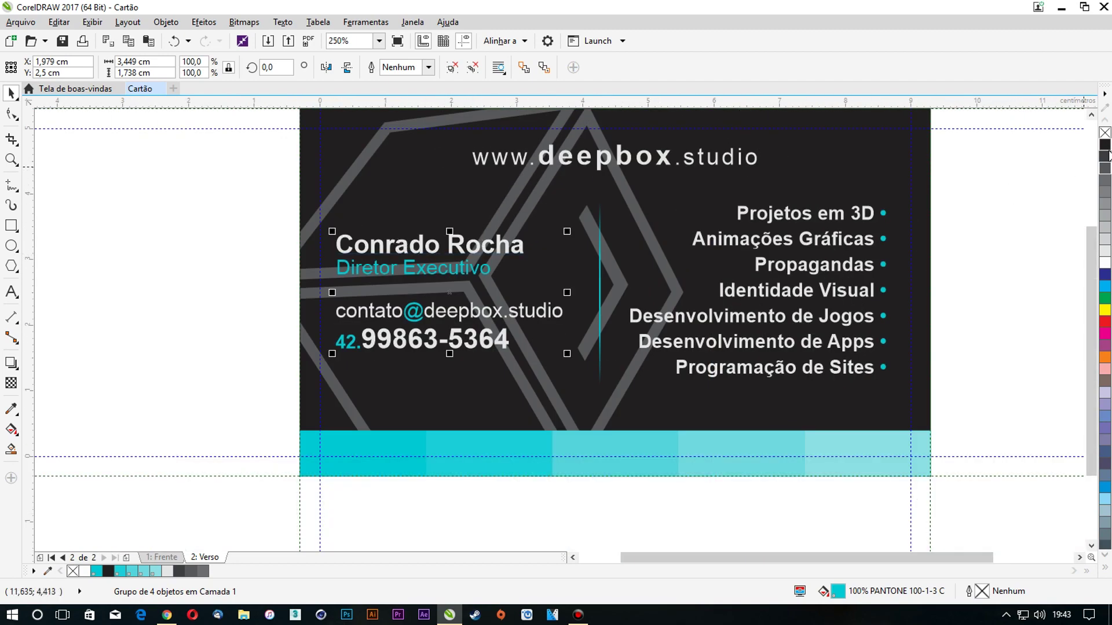
Give the contact text a 0.05 cm black outline, behind fill, scaling, with round caps and corners
right_click(1106, 146)
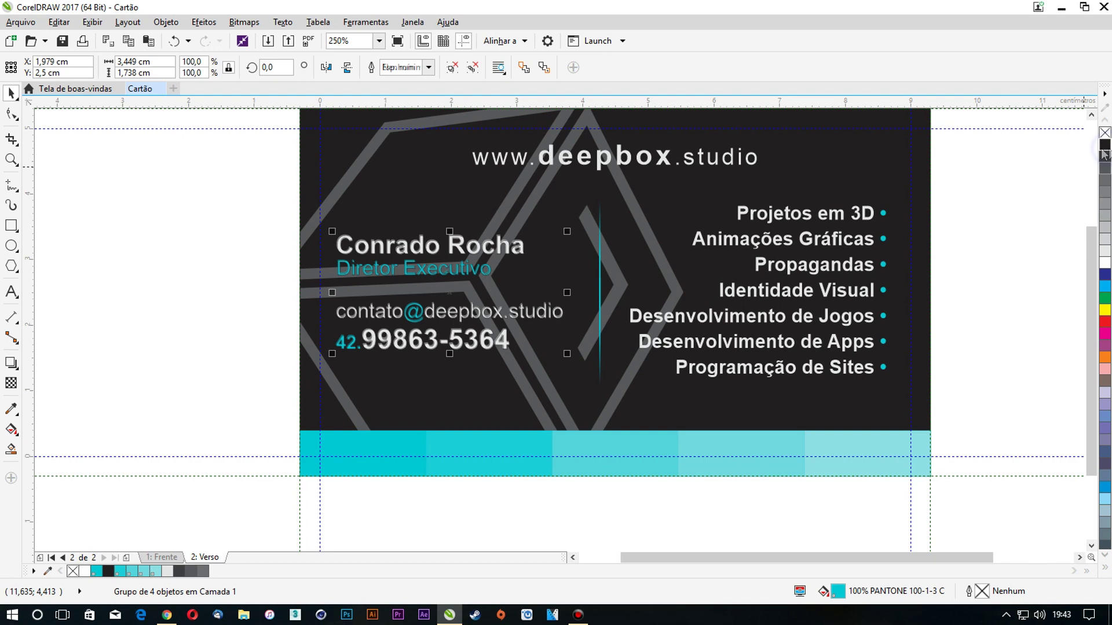
double_click(982, 591)
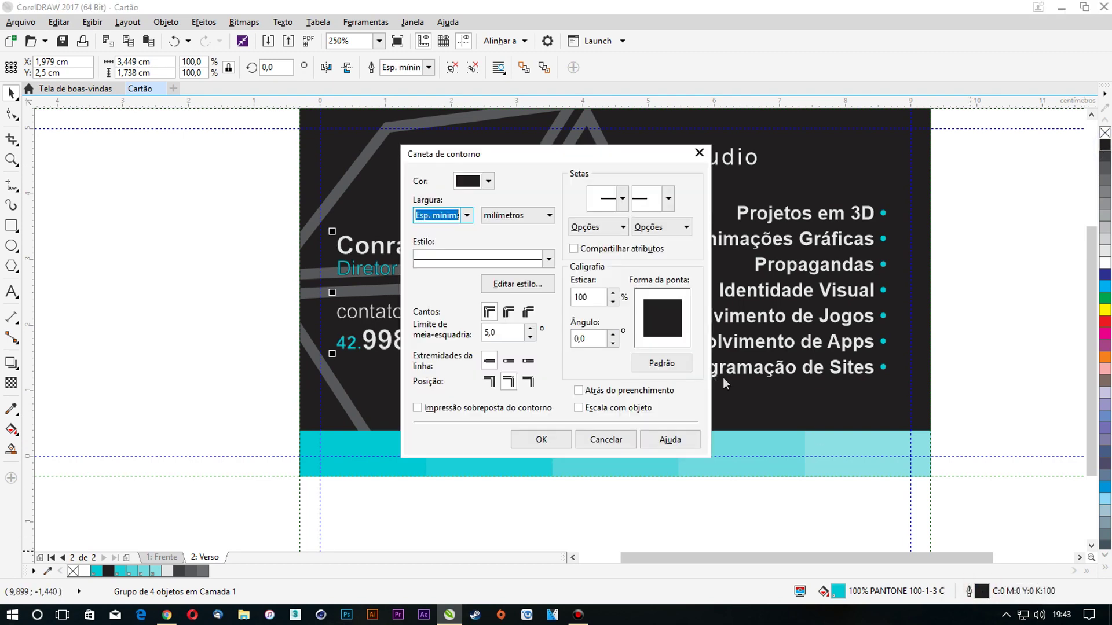
click(578, 391)
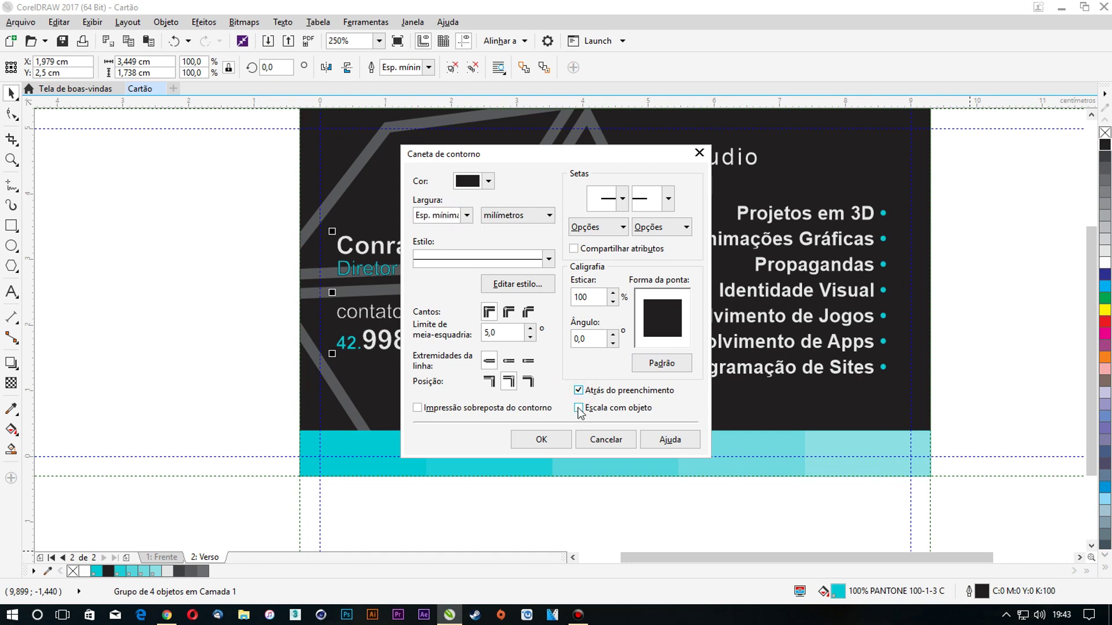
click(579, 408)
click(508, 363)
click(508, 313)
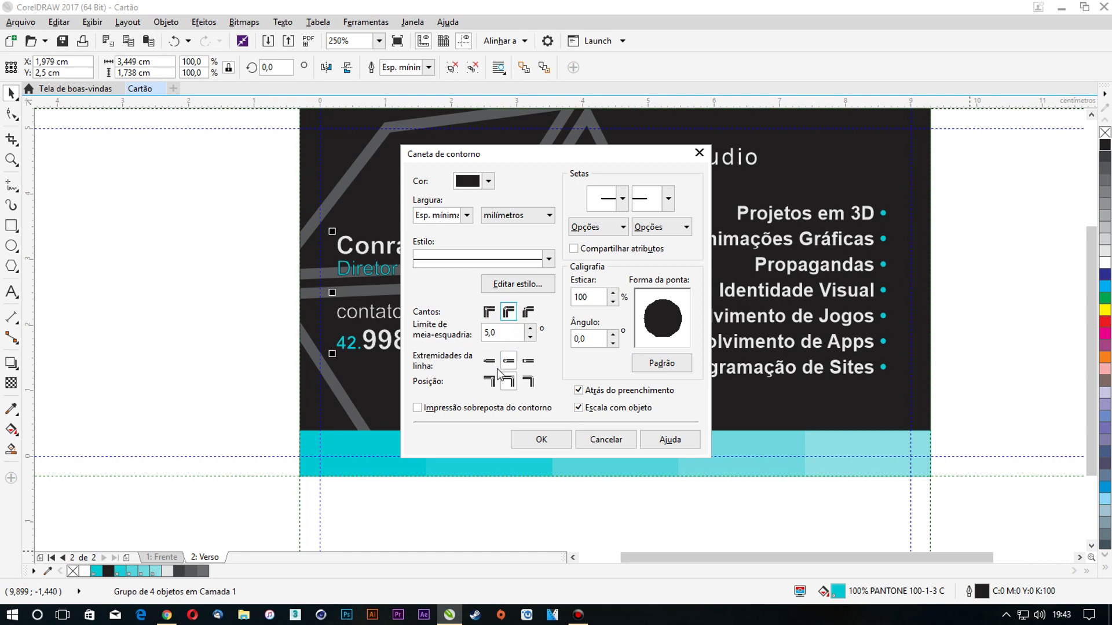
click(486, 218)
click(497, 334)
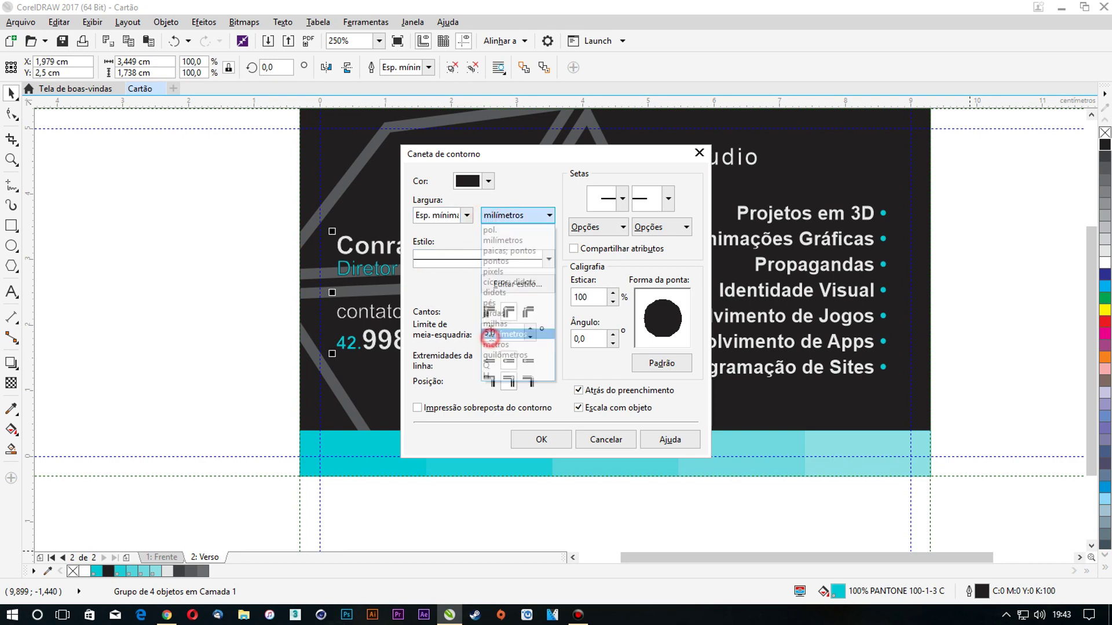
click(466, 215)
click(442, 282)
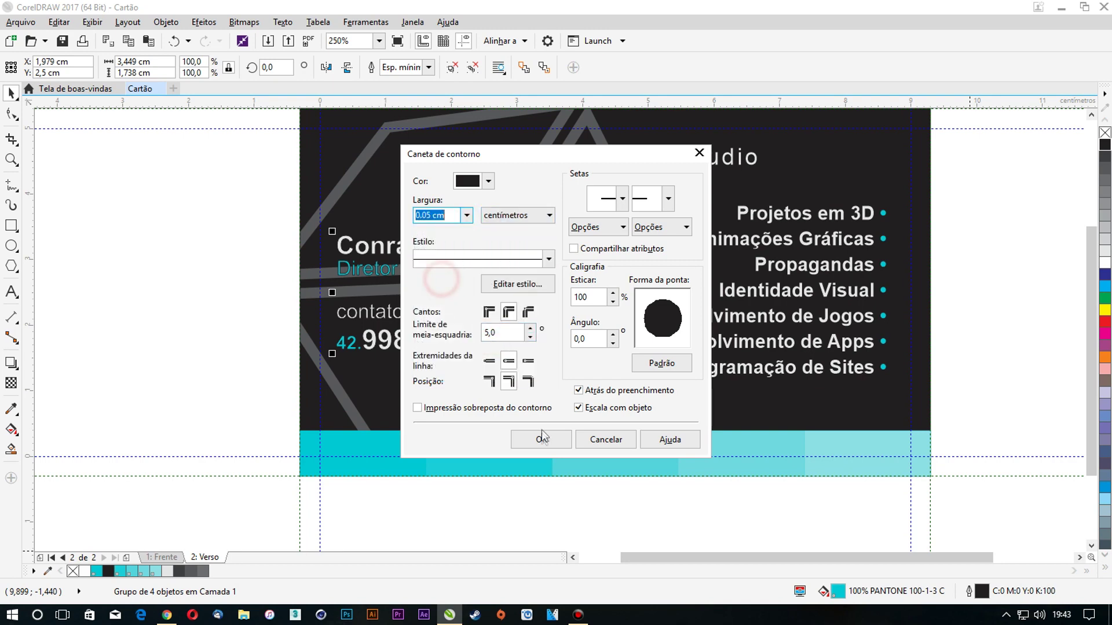
click(541, 439)
Increase the contact text's outline width to 0.075 cm
scroll(470, 274, up, 1)
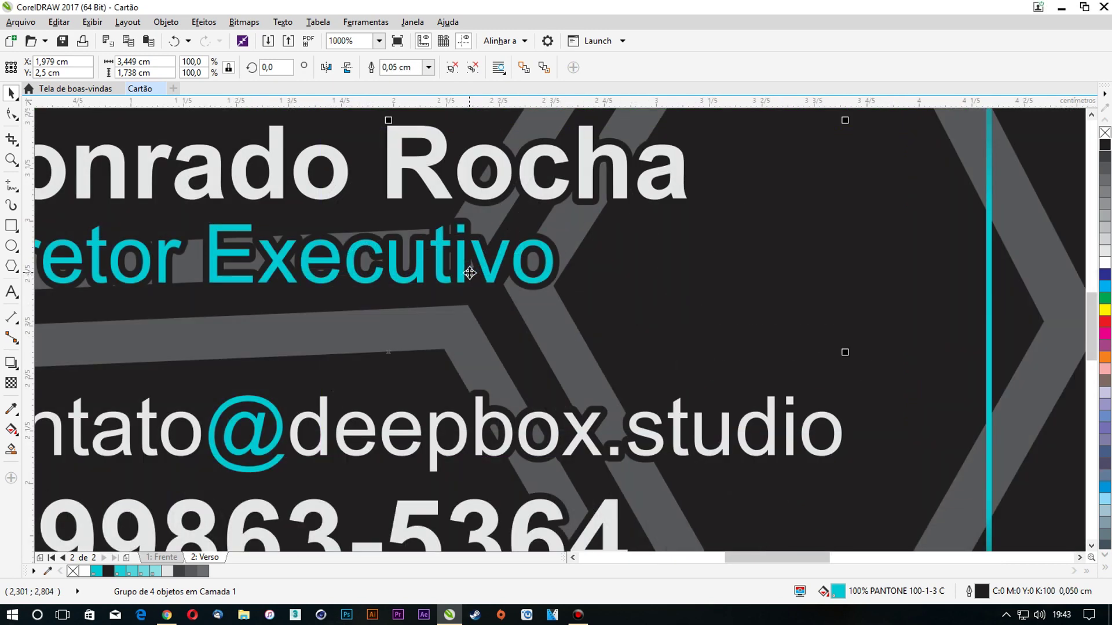
scroll(469, 272, down, 1)
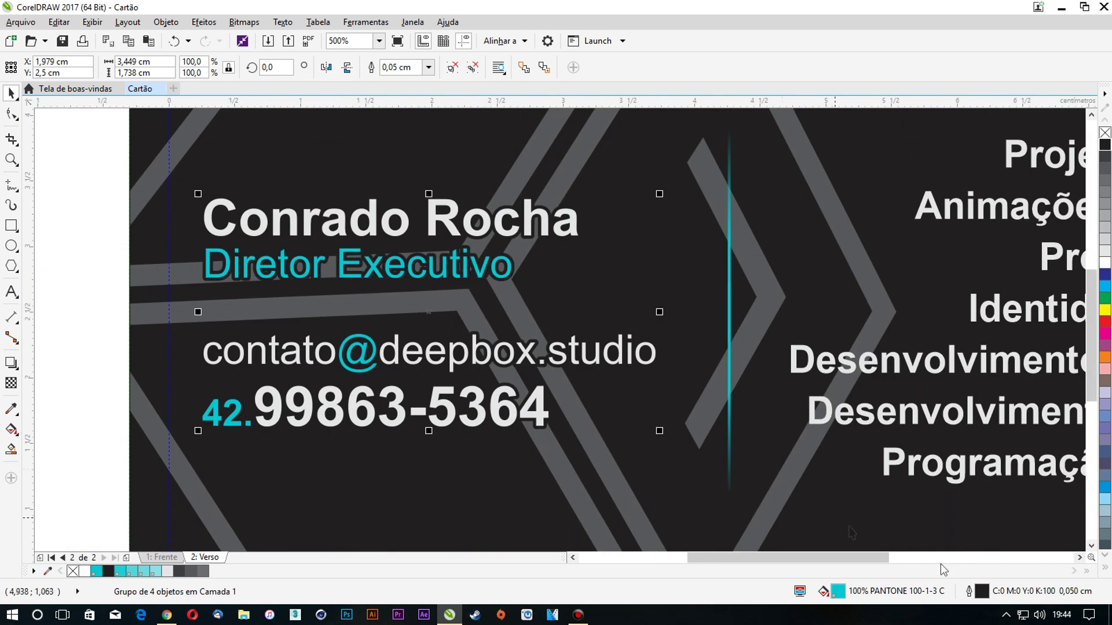
double_click(987, 590)
click(467, 215)
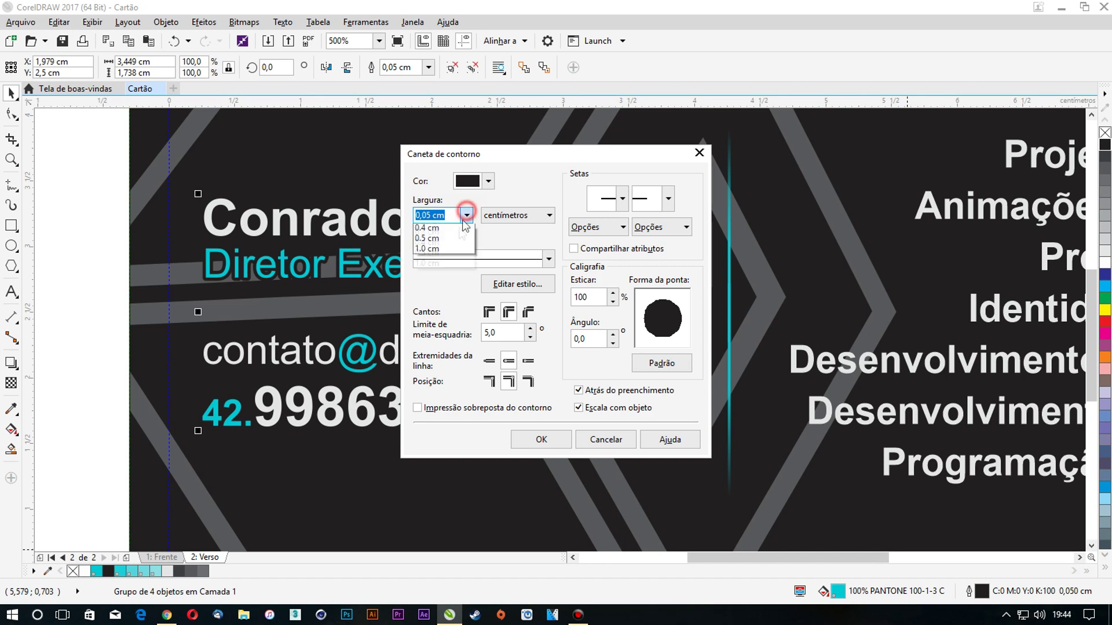
click(434, 293)
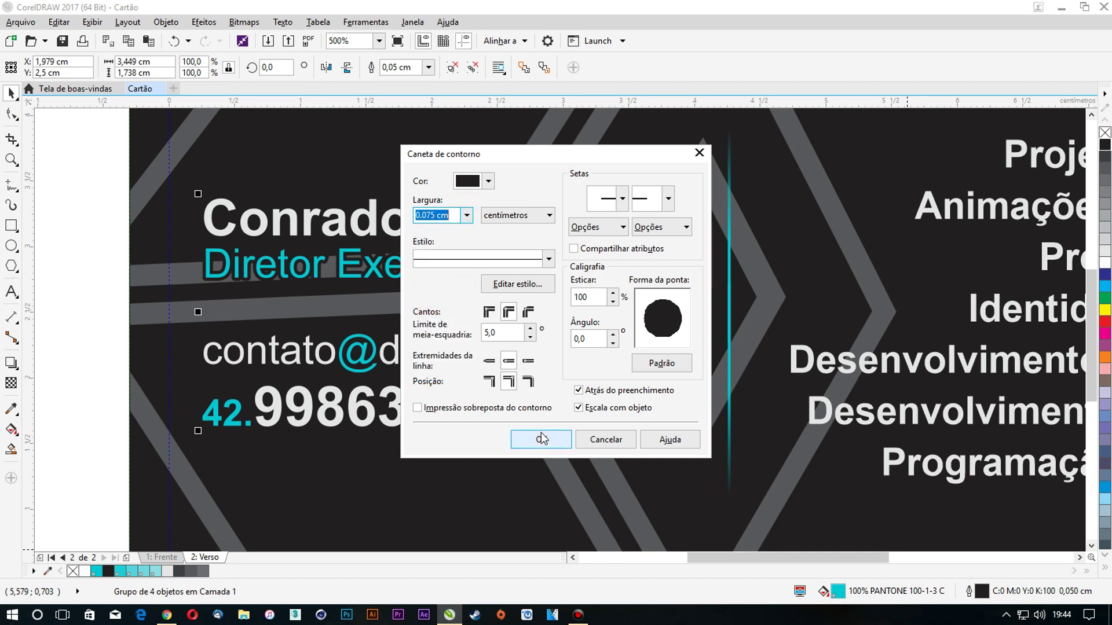
click(541, 436)
Deselect and reselect the contact text group
scroll(475, 264, down, 1)
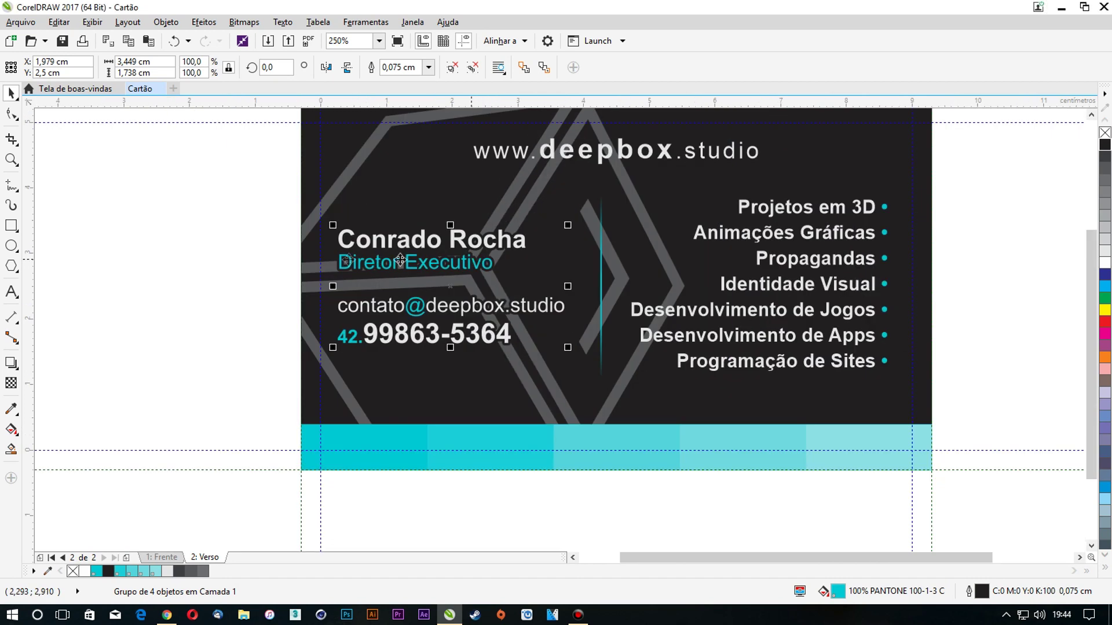
click(240, 257)
click(426, 242)
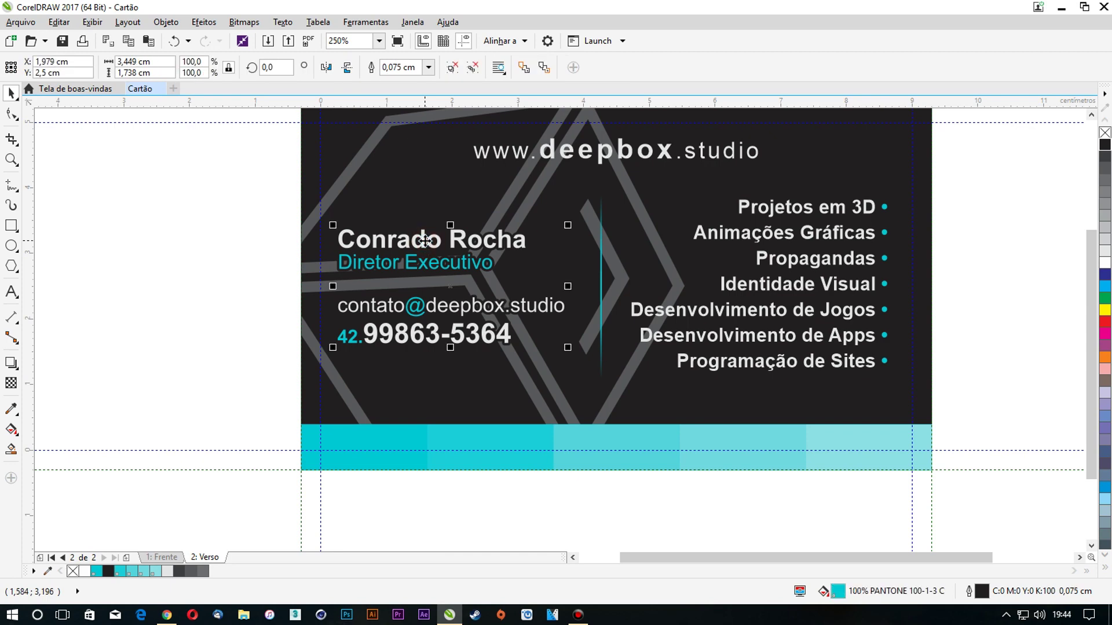
scroll(425, 240, up, 1)
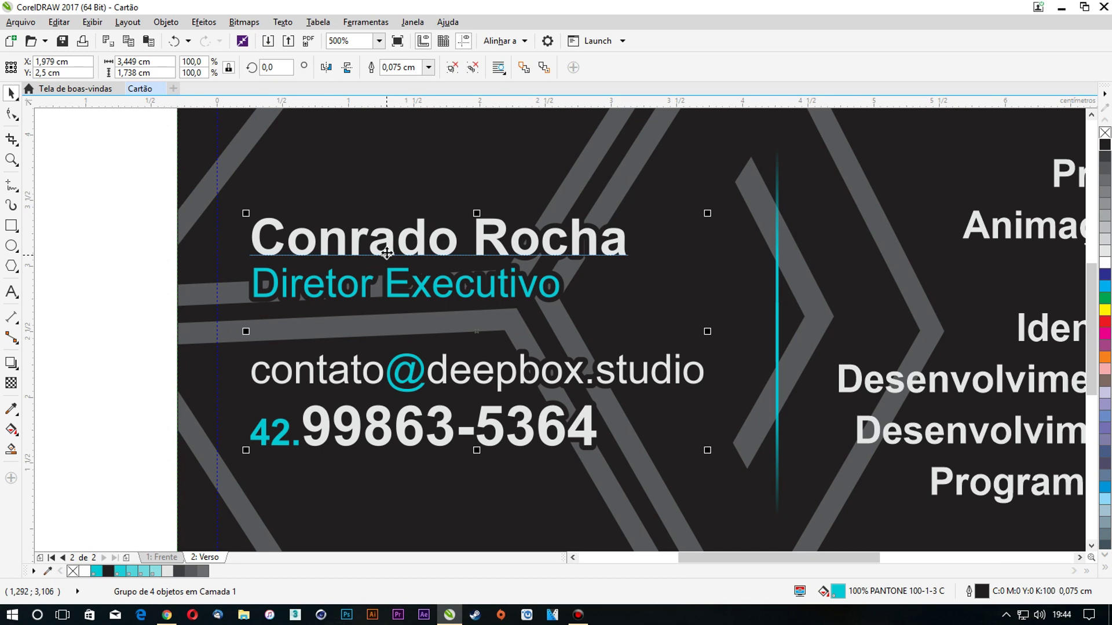
click(130, 216)
drag(261, 233, 372, 238)
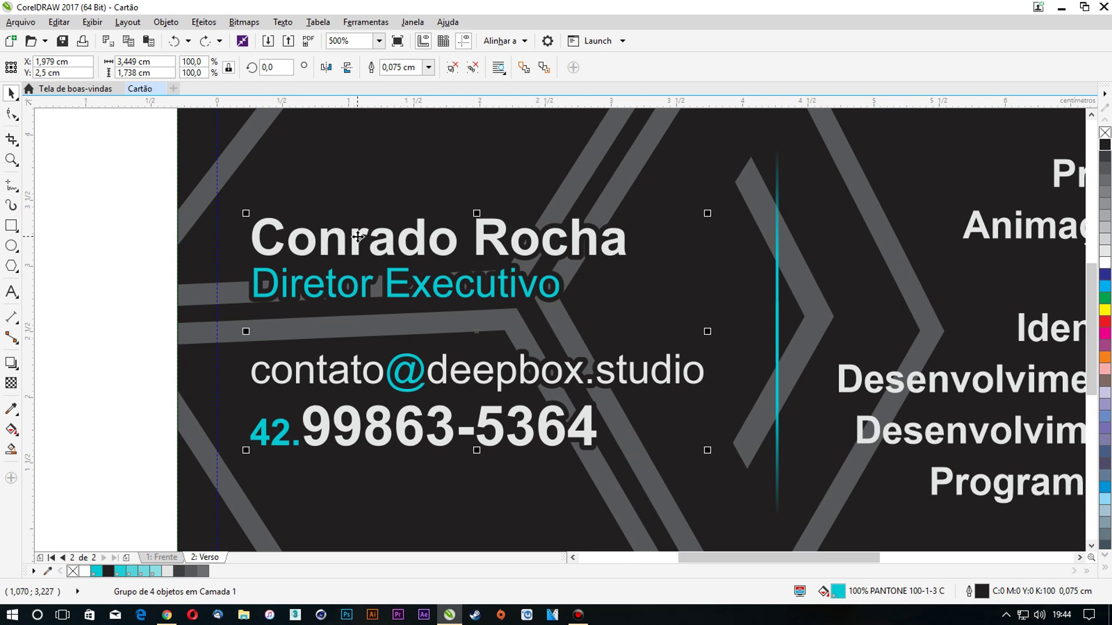
click(109, 173)
drag(320, 239, 361, 238)
key(ctrl+z)
click(456, 67)
click(113, 173)
click(300, 250)
drag(377, 251, 487, 251)
key(ctrl+z)
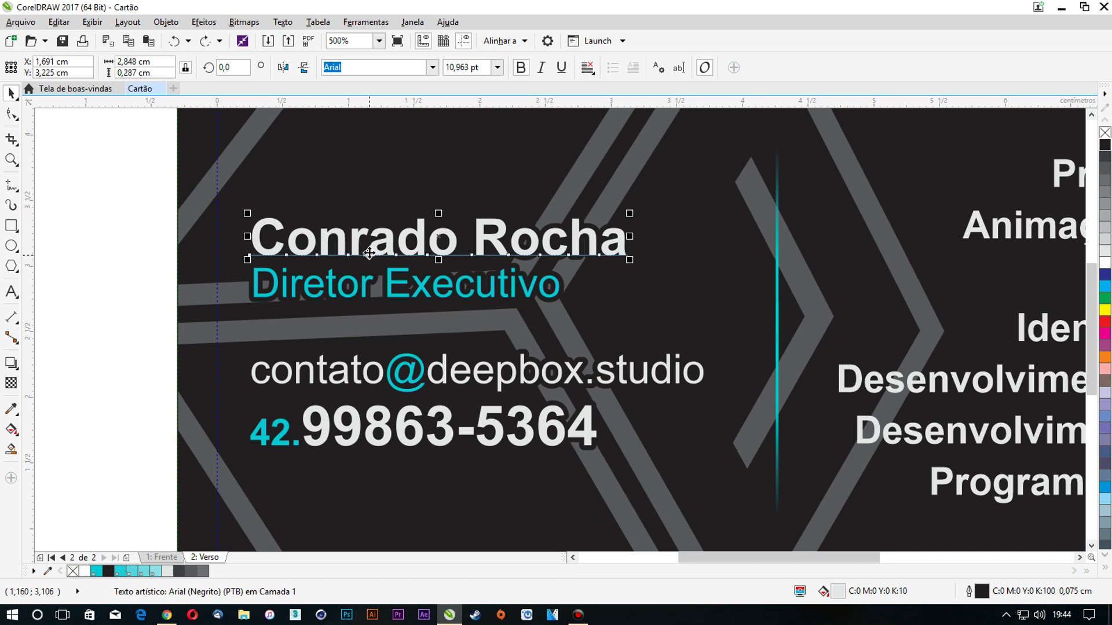
click(144, 211)
drag(306, 239, 389, 239)
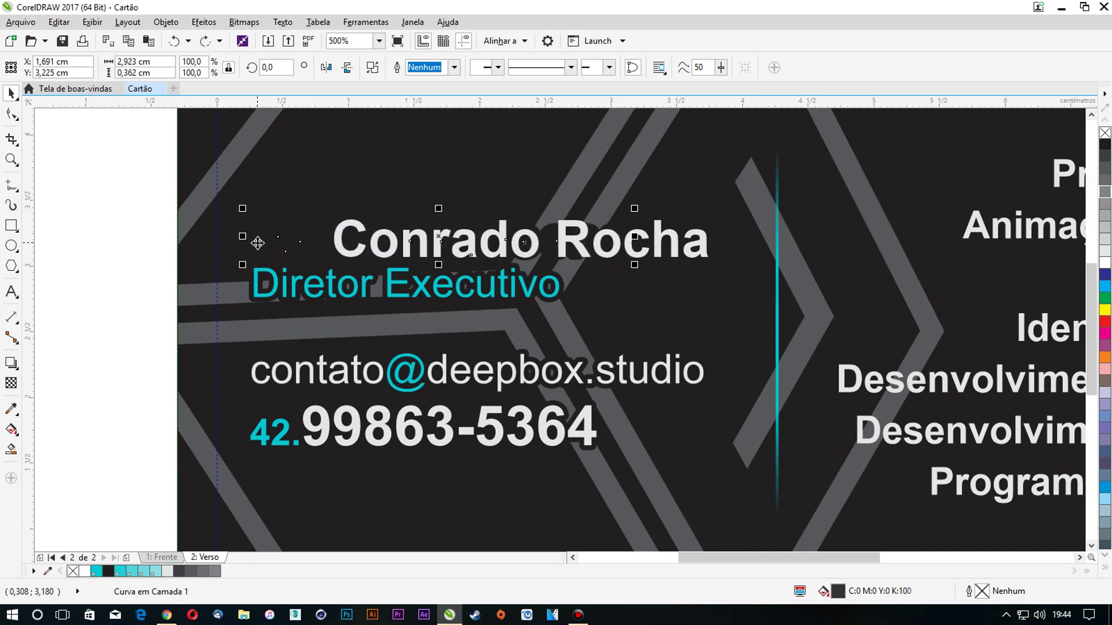
key(ctrl+z)
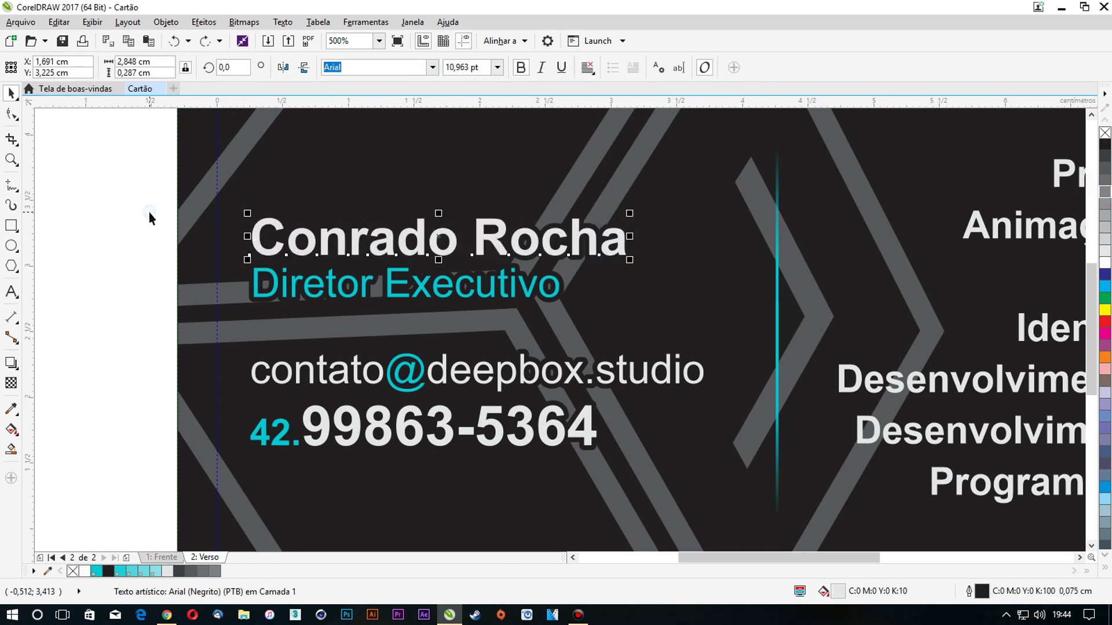
key(ctrl+z)
click(127, 200)
scroll(196, 209, down, 2)
scroll(197, 209, down, 3)
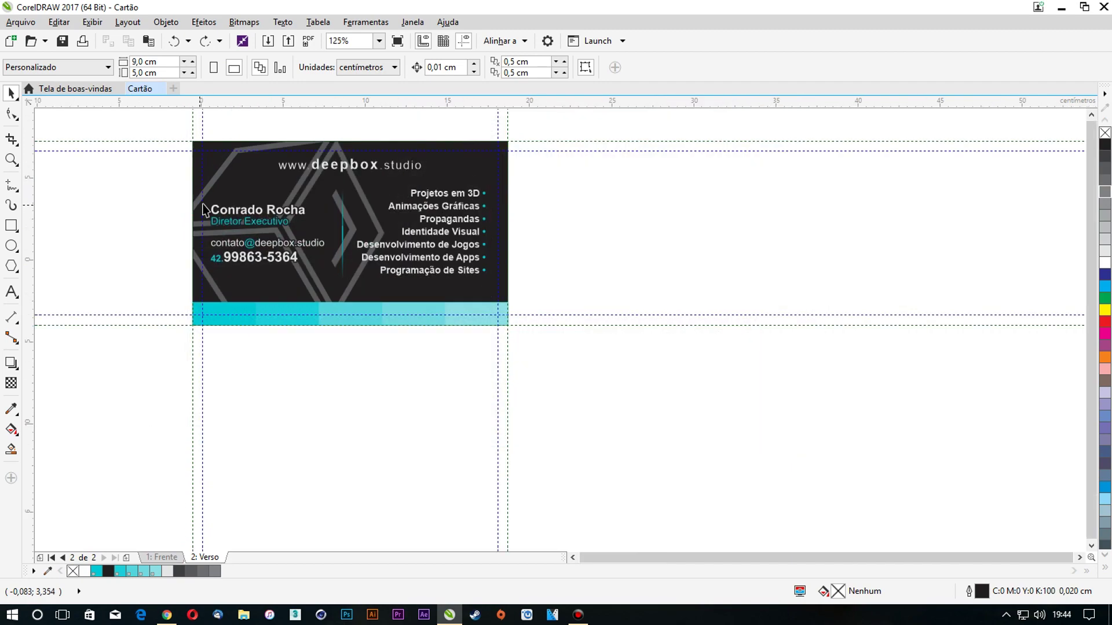
scroll(200, 173, up, 5)
scroll(447, 193, down, 3)
scroll(444, 194, down, 2)
Inside the card's PowerClip, set the cube's fill to 90% black
scroll(433, 210, up, 4)
click(438, 227)
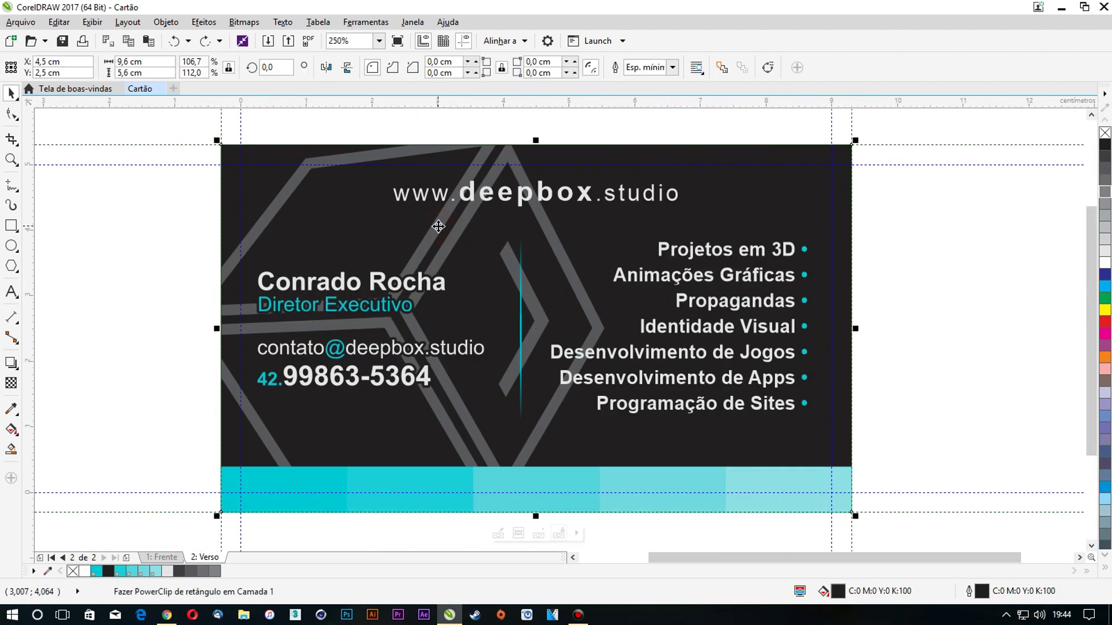
double_click(438, 227)
click(437, 227)
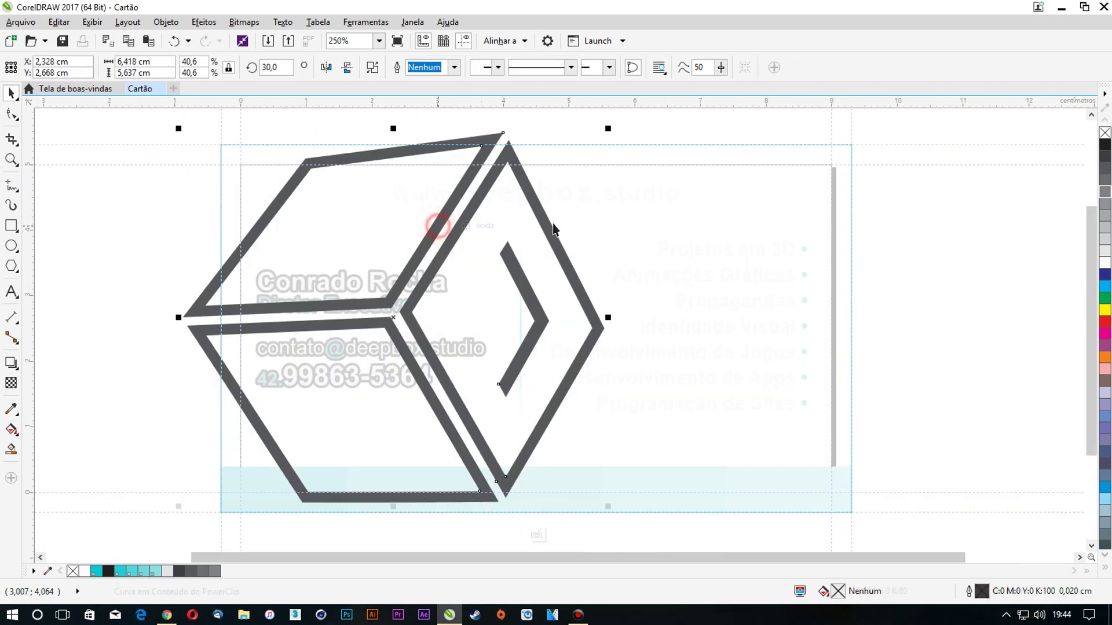
click(1103, 155)
right_click(520, 168)
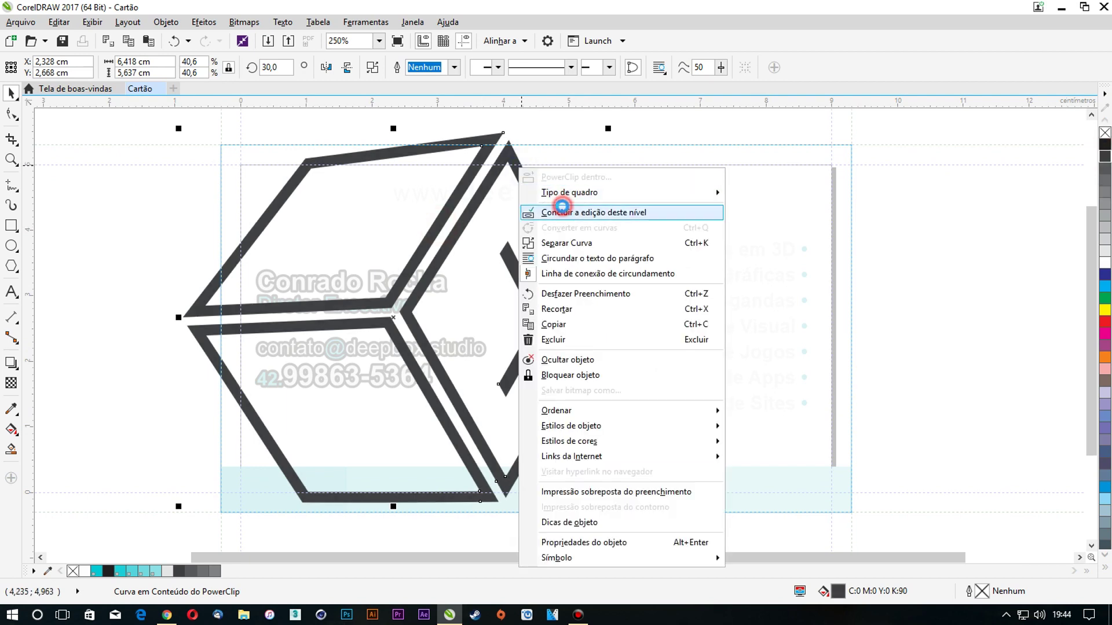
click(570, 213)
click(388, 243)
Apply uniform transparency to the clipped cube logo
double_click(387, 242)
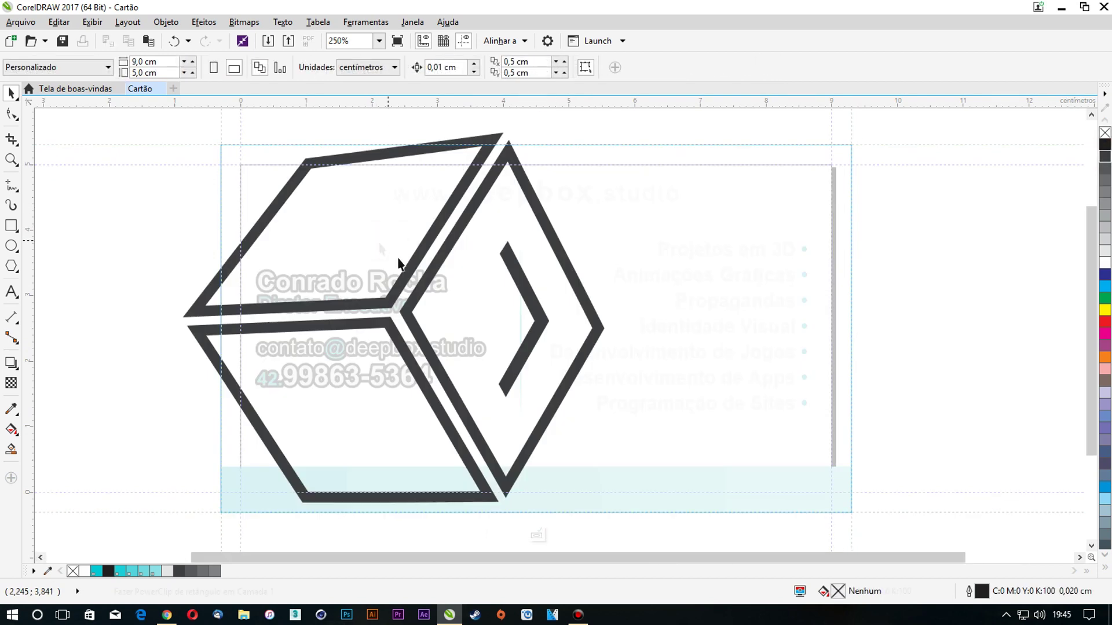
click(416, 257)
click(11, 384)
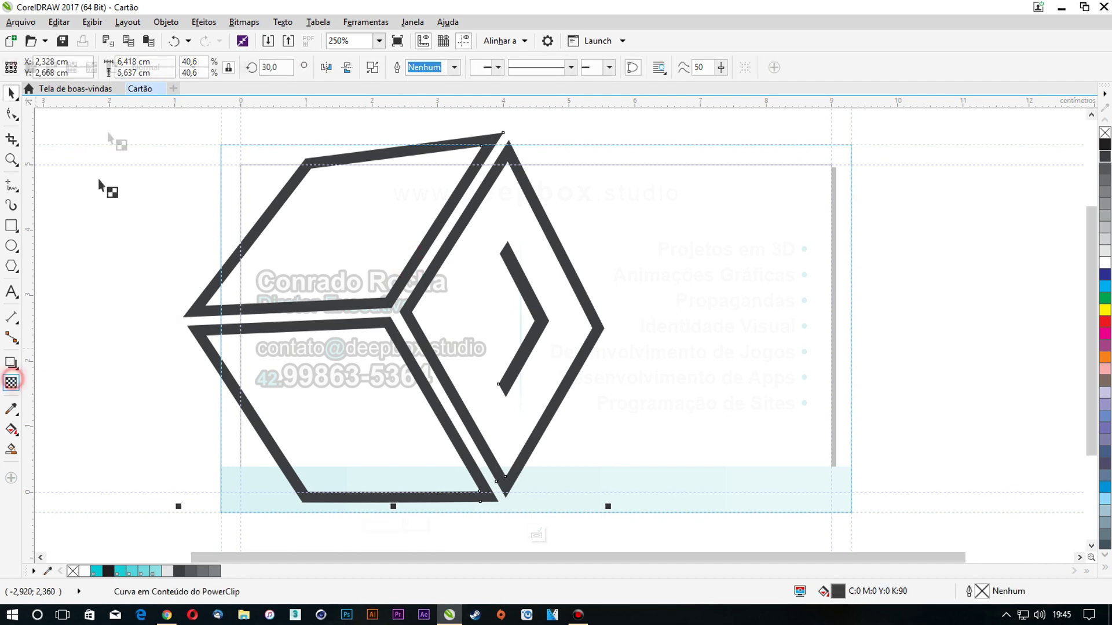
click(31, 67)
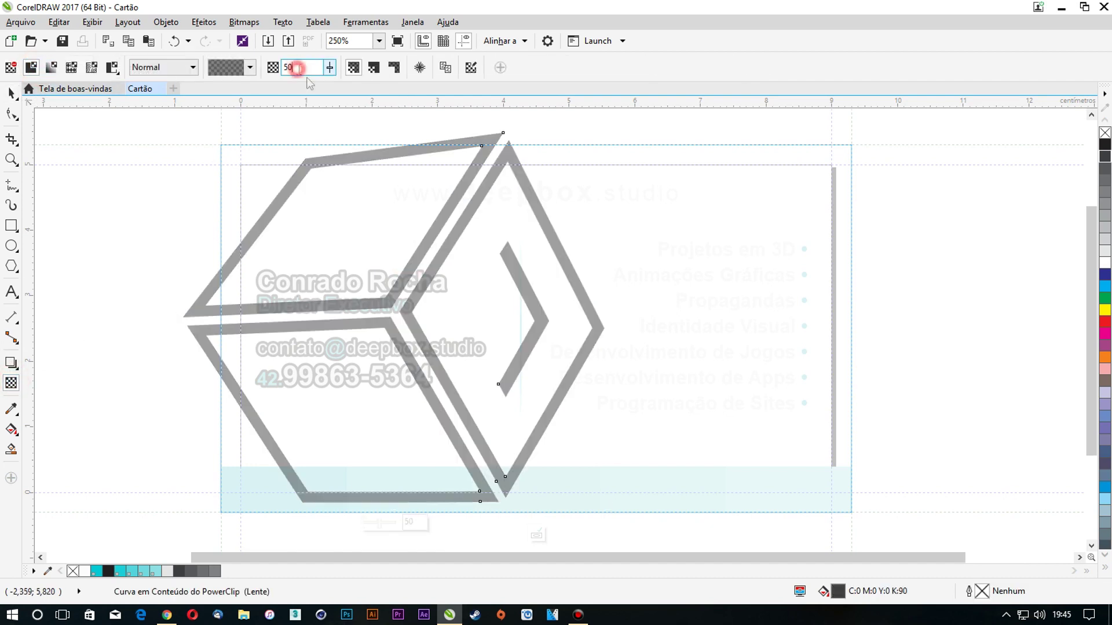
right_click(476, 157)
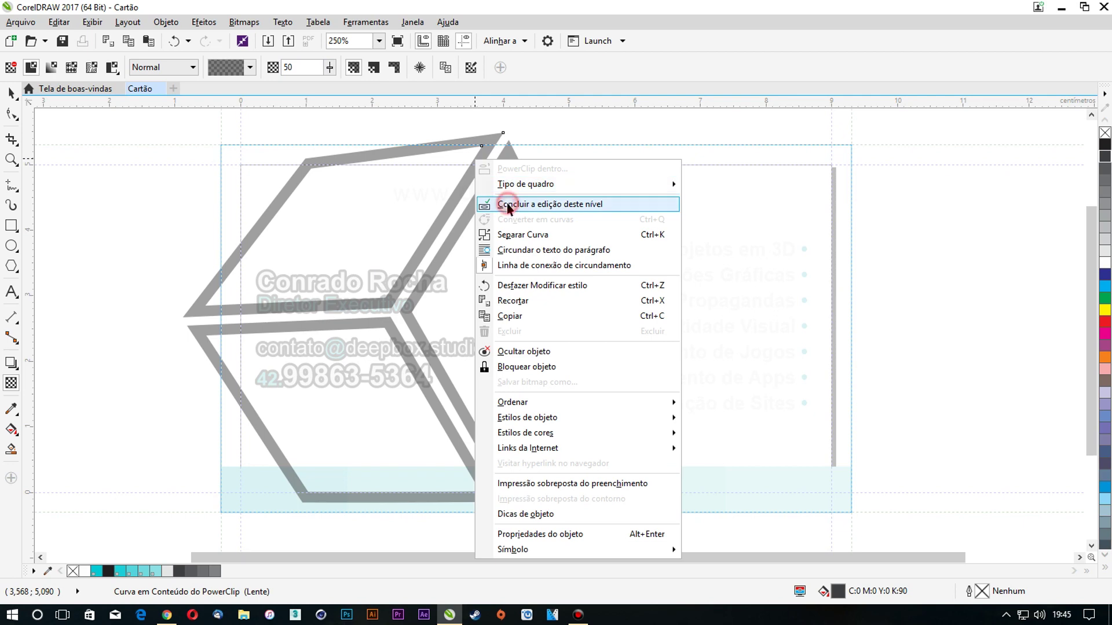
click(508, 206)
Raise the cube's transparency to 70 inside the PowerClip
right_click(493, 237)
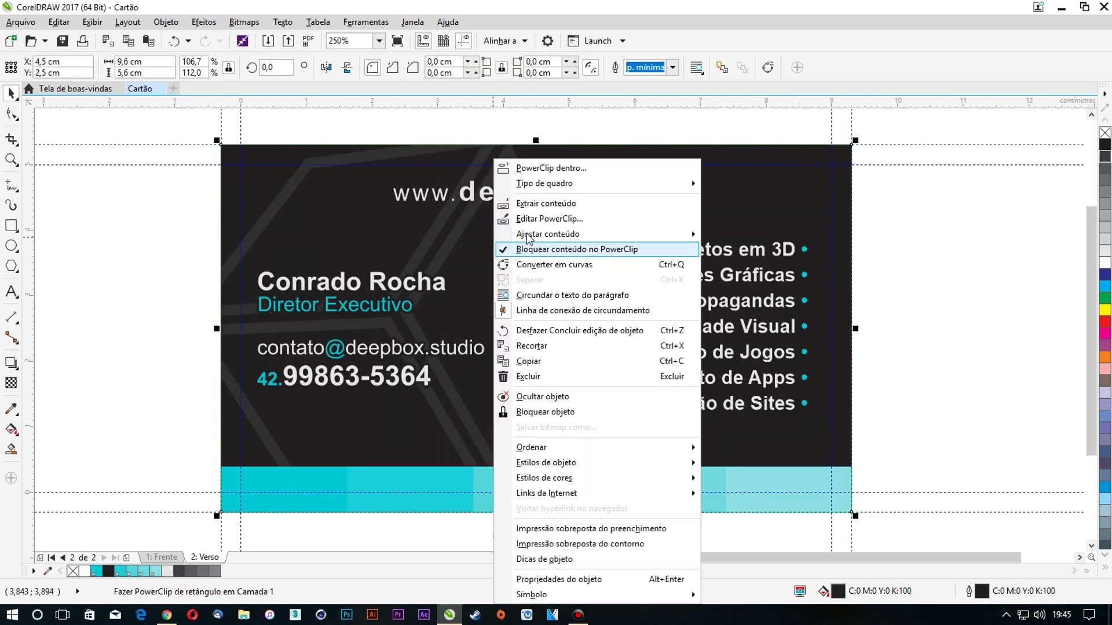
click(517, 218)
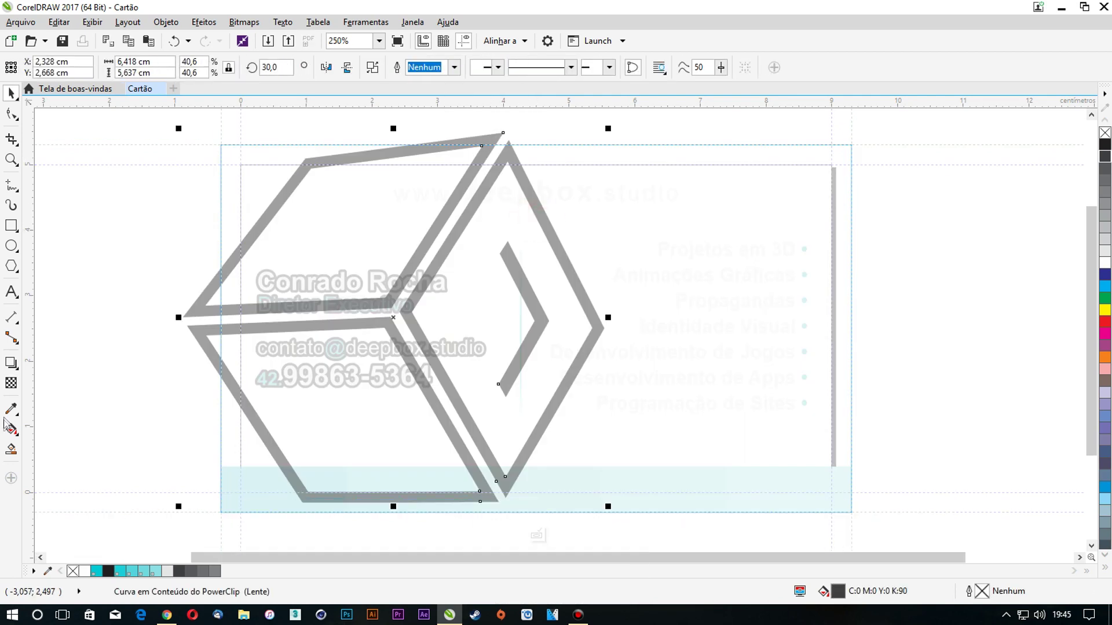
click(11, 383)
double_click(301, 67)
text(70)
key(Return)
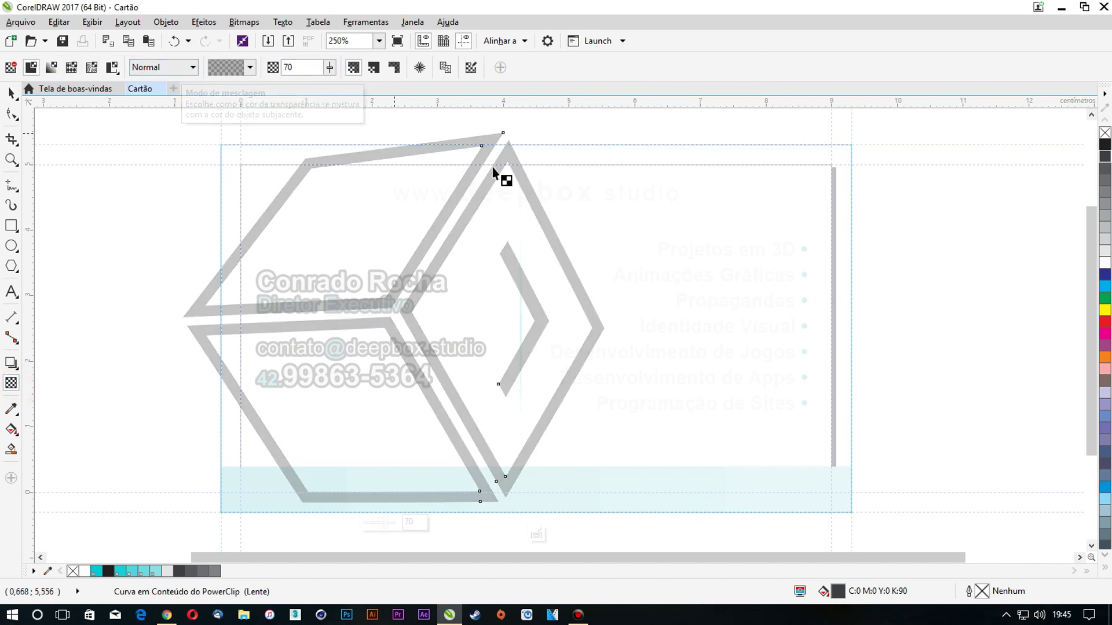
right_click(490, 170)
click(541, 219)
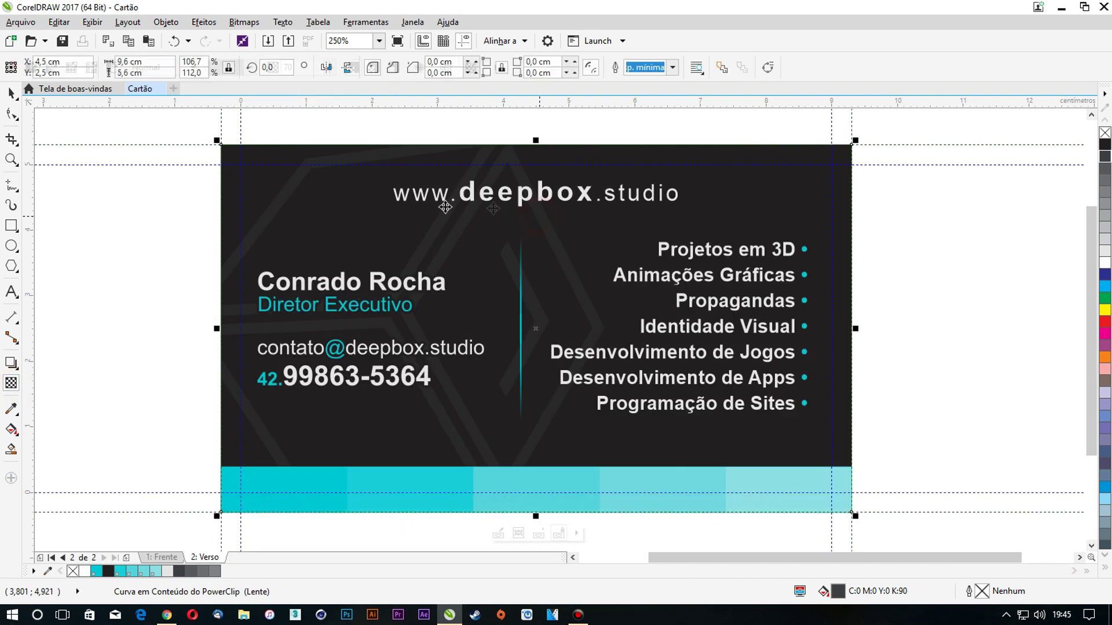
Undo the recent transparency changes and select the teal strip along the card's bottom
click(182, 206)
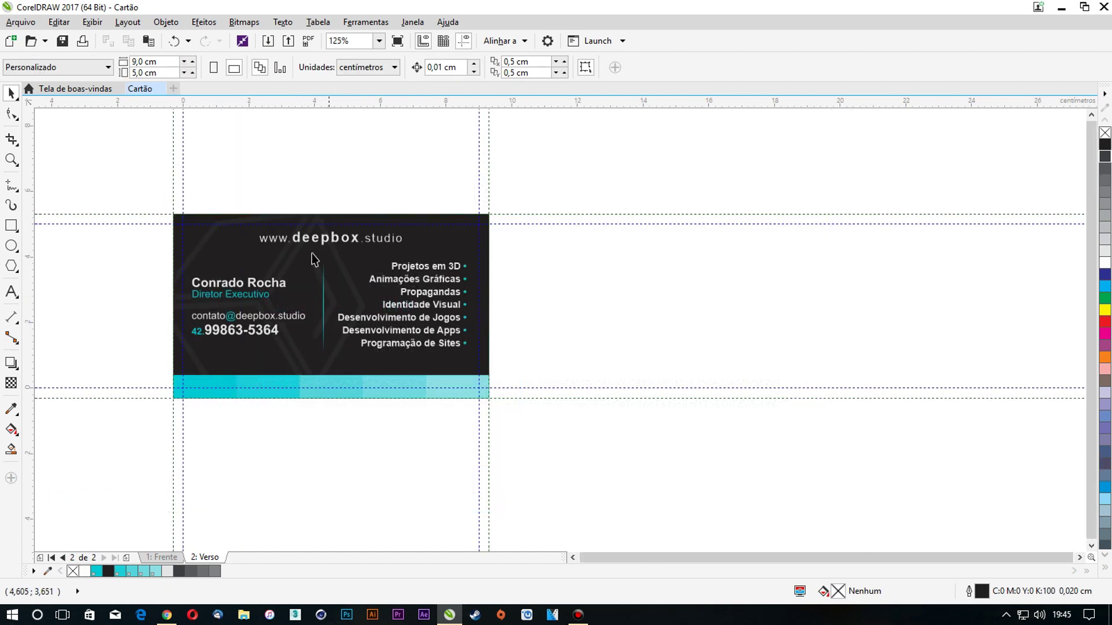
key(ctrl+z)
key(ctrl+z)
key(ctrl+z)
key(ctrl+z)
key(ctrl+z)
key(ctrl+z)
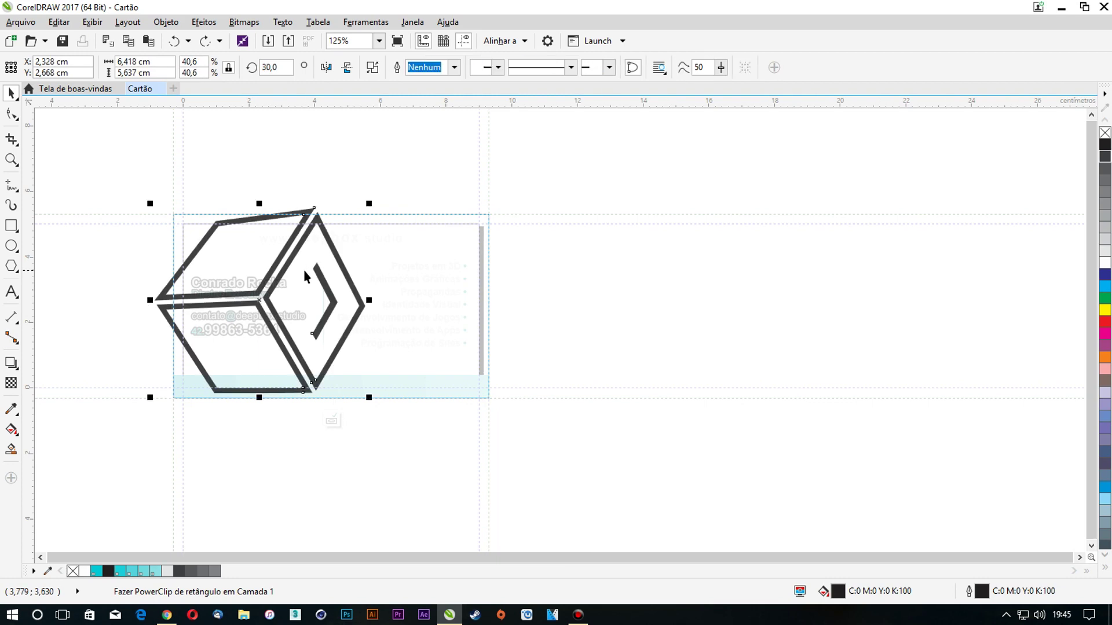
click(107, 231)
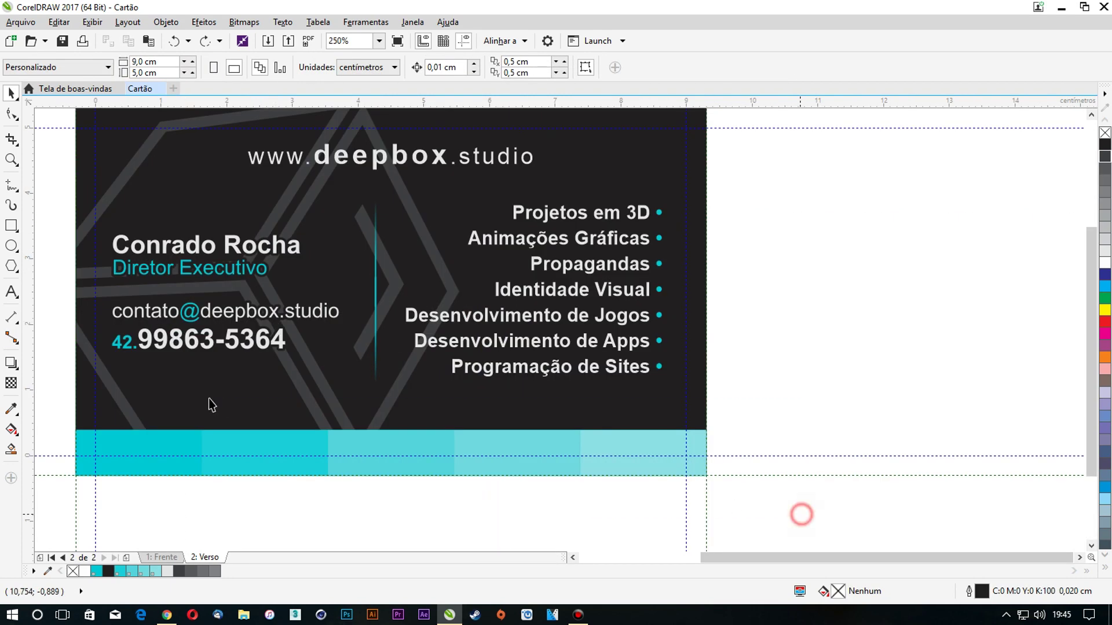
drag(802, 514, 43, 393)
Delete the teal strip from the card's bottom
key(Delete)
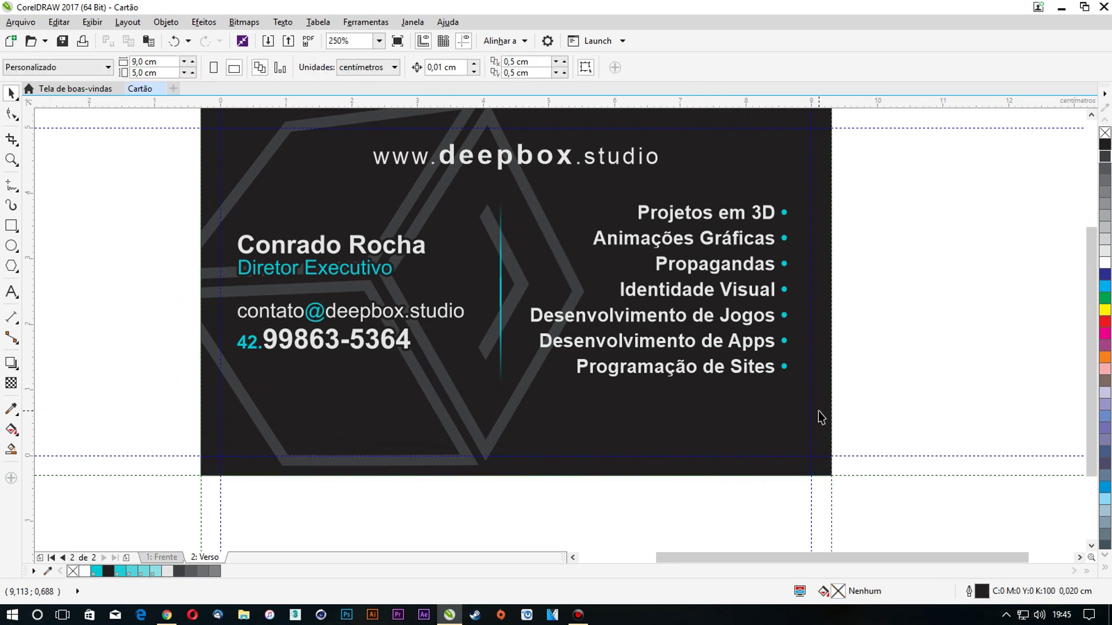
key(ctrl+z)
key(Delete)
Group the name block, divider and service list and centre them on the dark background
drag(917, 427, 190, 179)
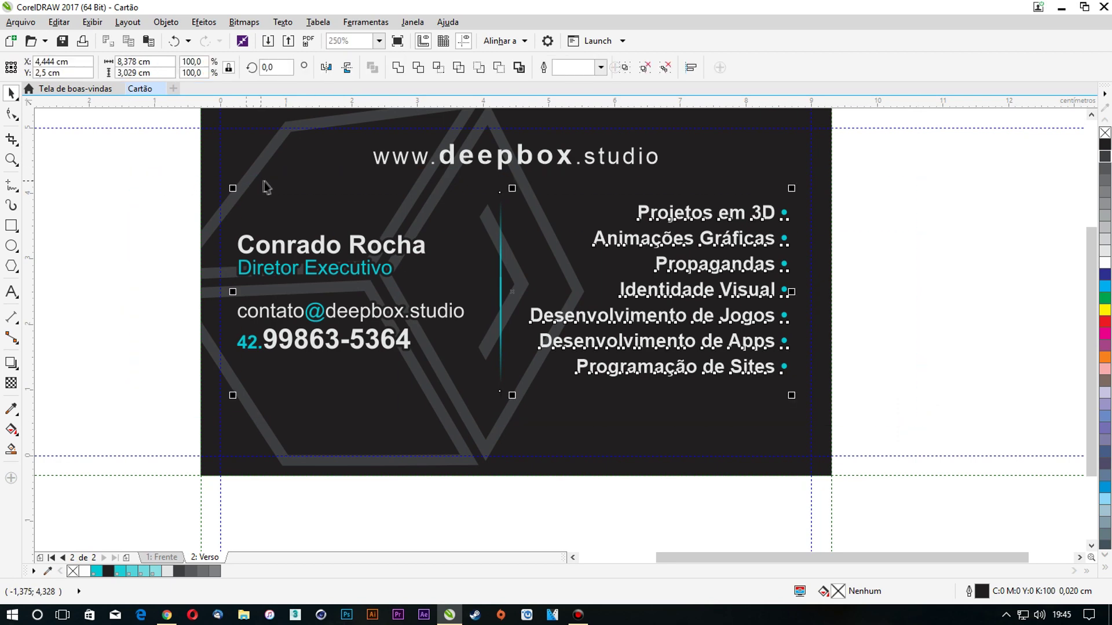
key(ctrl+g)
shift+click(703, 189)
key(c)
click(912, 217)
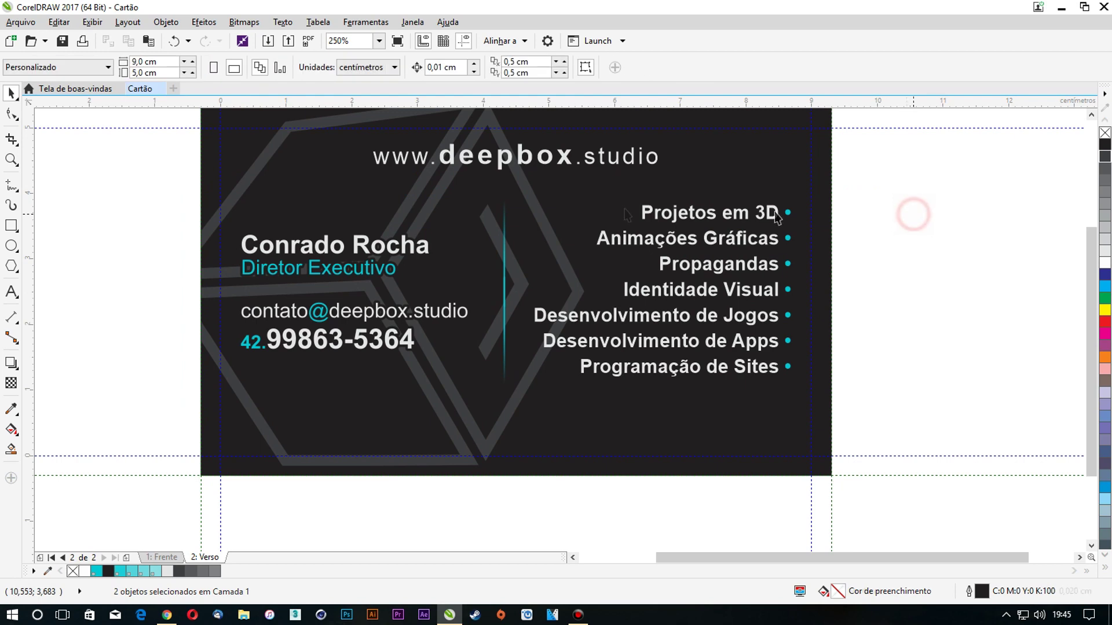
click(681, 220)
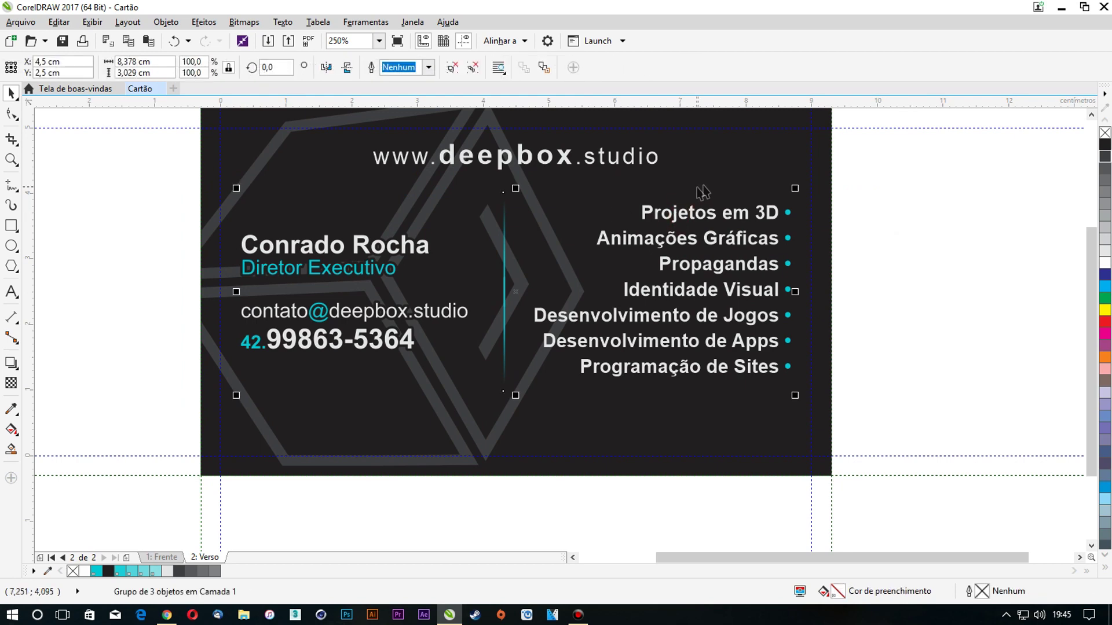
click(878, 220)
click(768, 209)
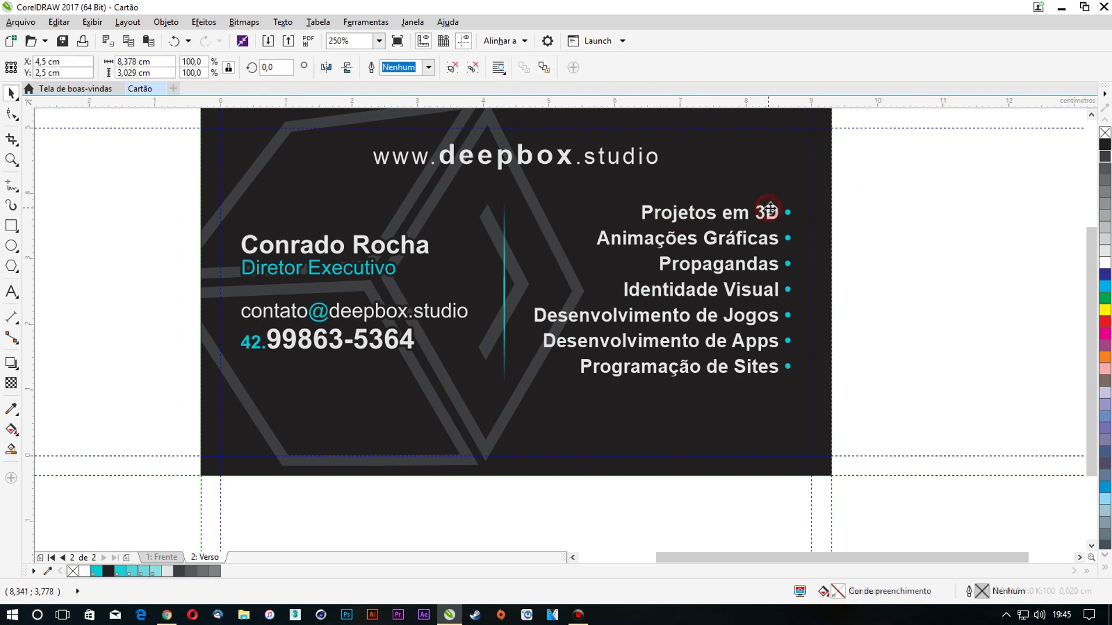
shift+click(296, 172)
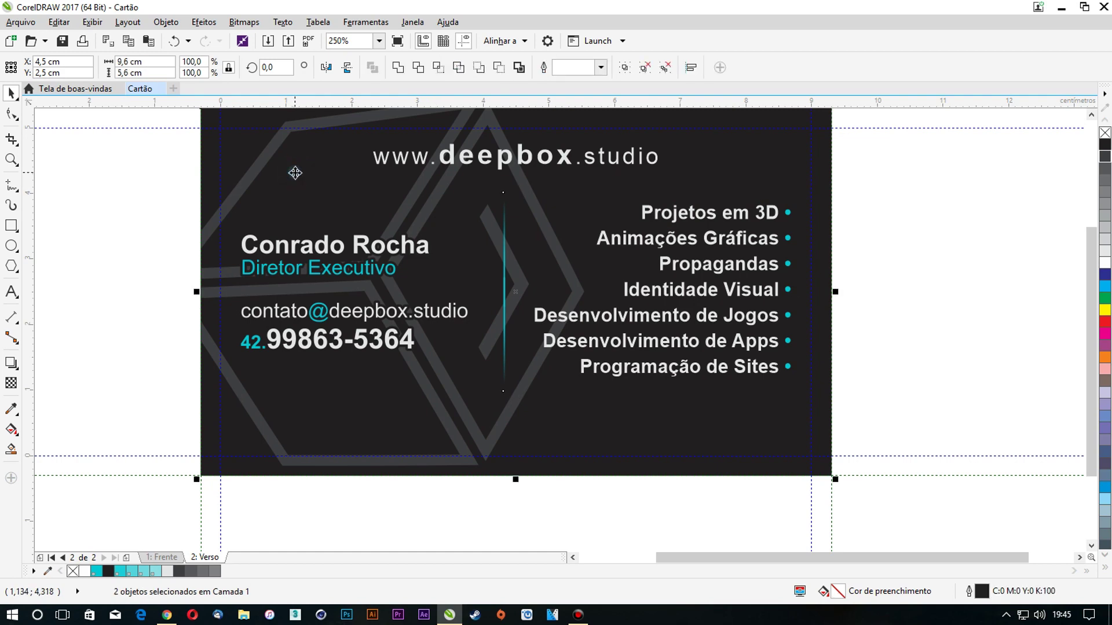
click(168, 216)
click(524, 160)
drag(523, 160, 515, 437)
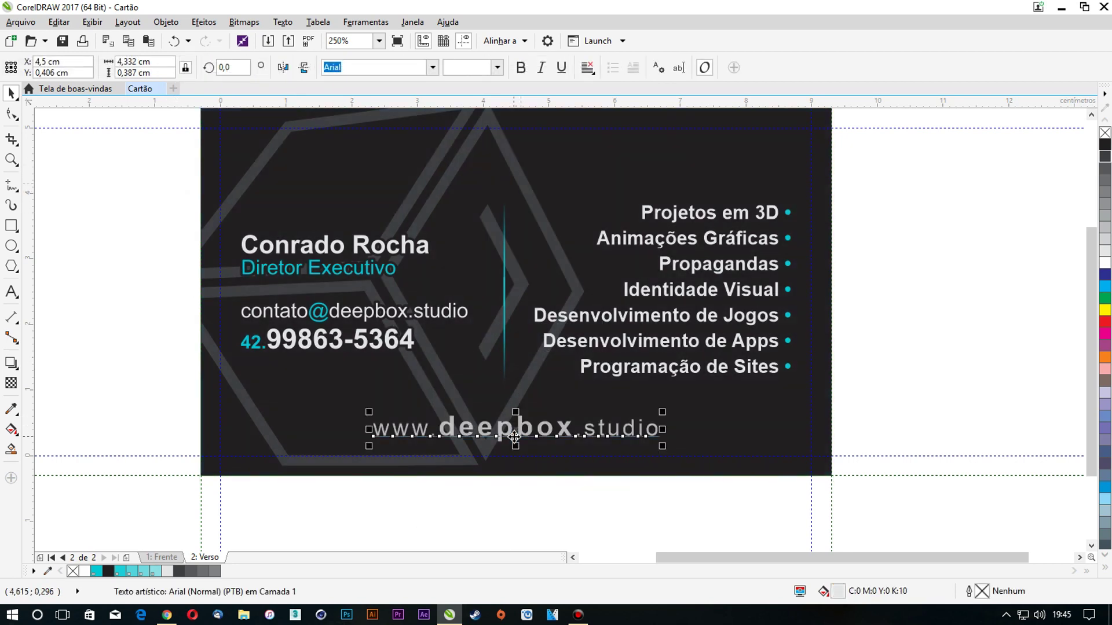
click(927, 383)
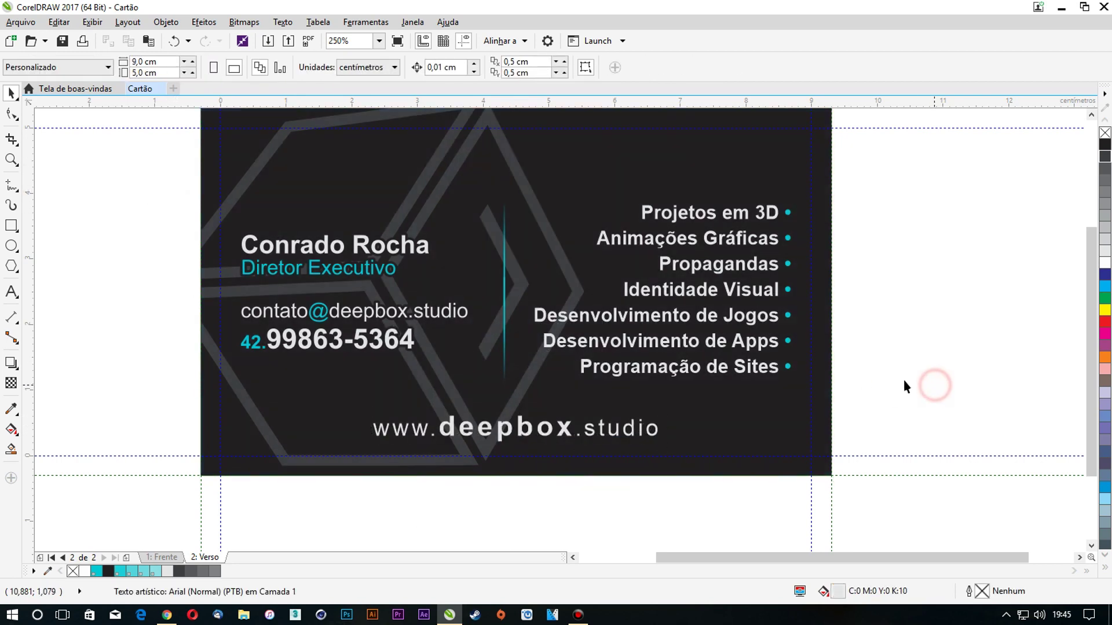
click(510, 429)
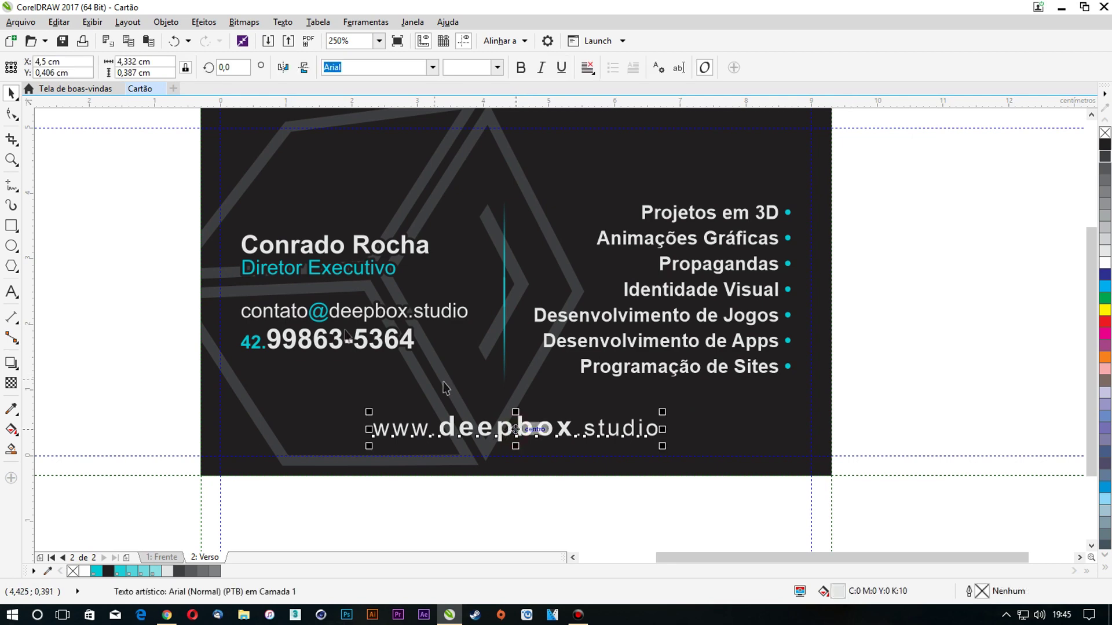
click(347, 327)
click(524, 429)
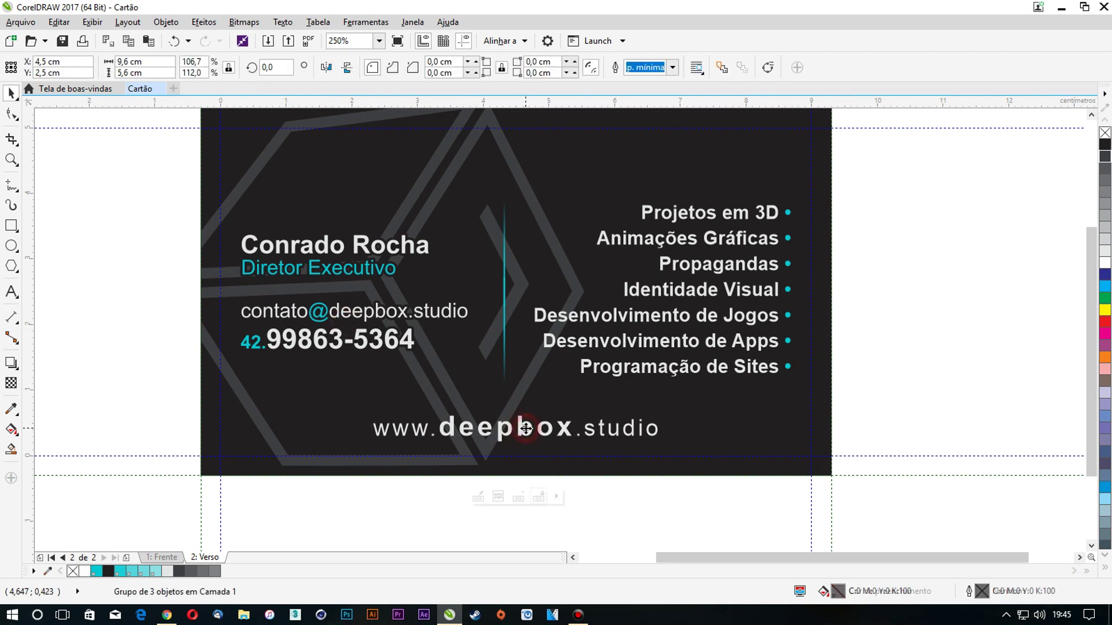
click(520, 431)
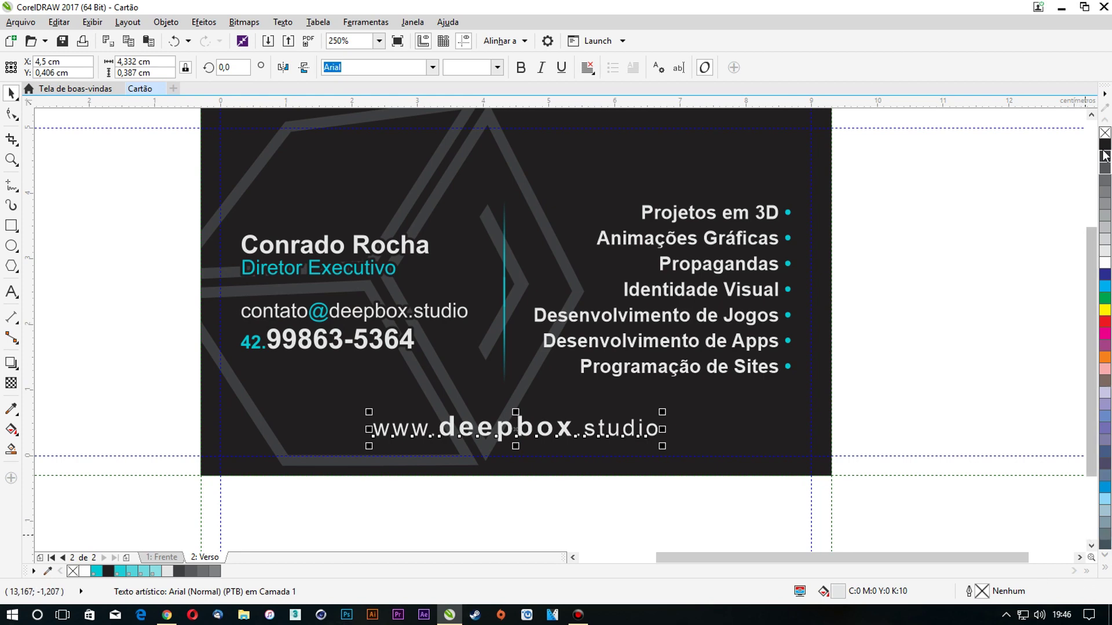
Give the website address a 0.075 cm outline behind its fill that scales with the object
double_click(980, 590)
click(587, 390)
click(585, 409)
click(508, 360)
click(507, 314)
click(467, 215)
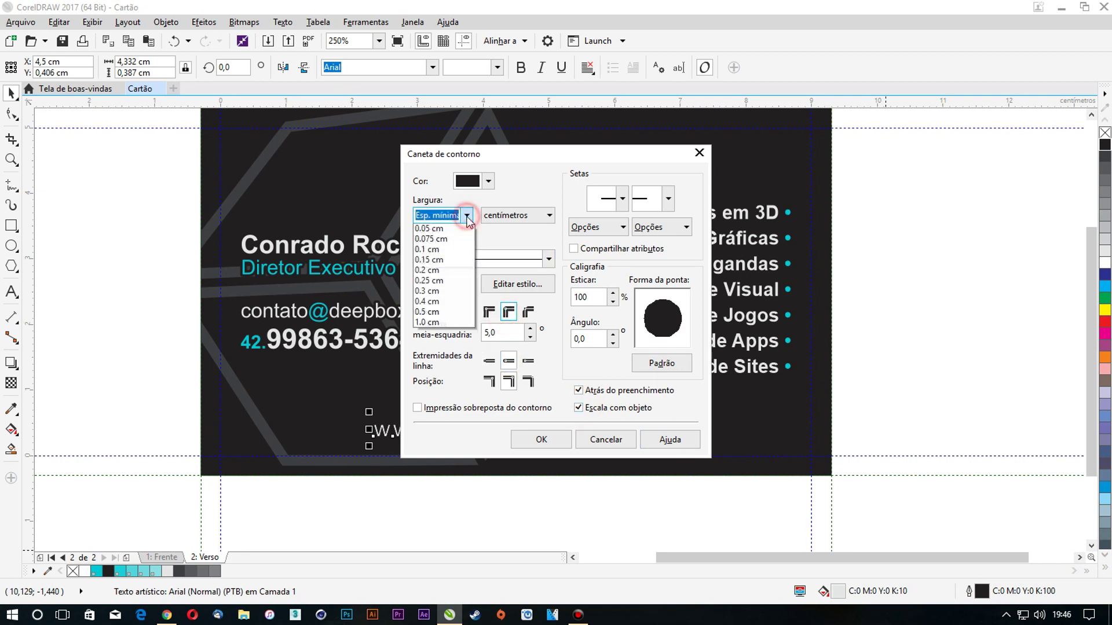
click(438, 291)
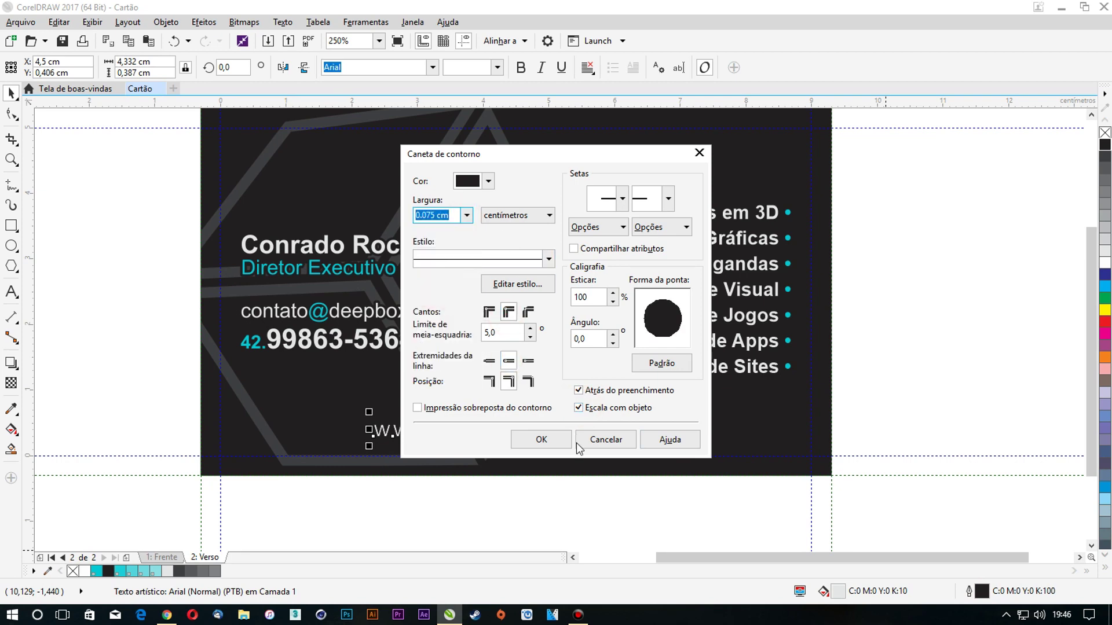
click(559, 440)
Give the grouped contact and service text a black outline behind fill with round caps and corners
click(608, 319)
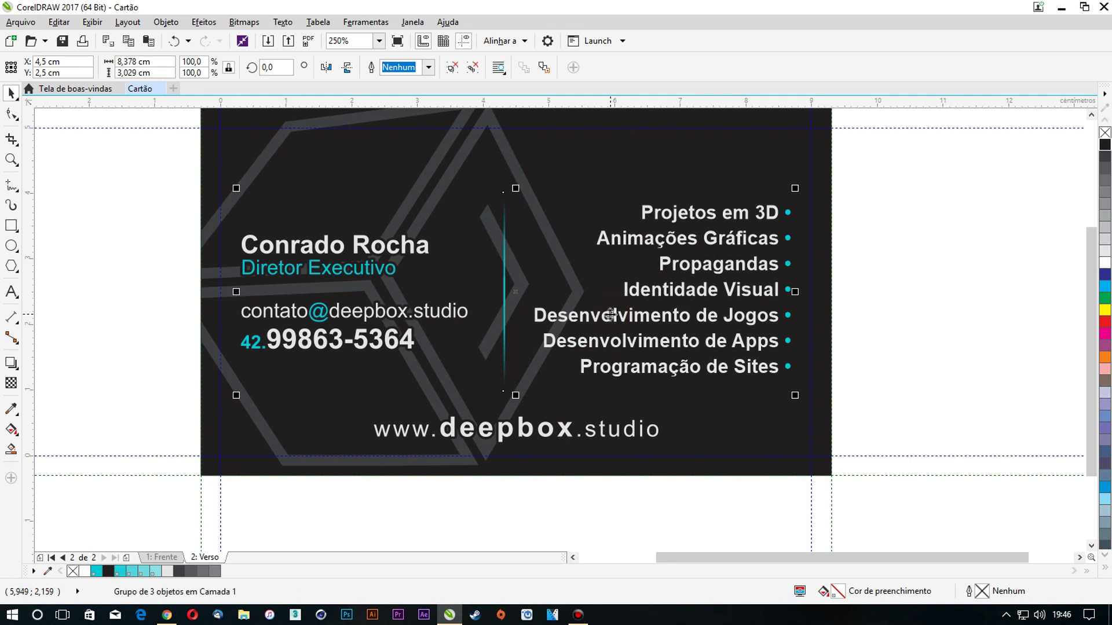
right_click(1105, 144)
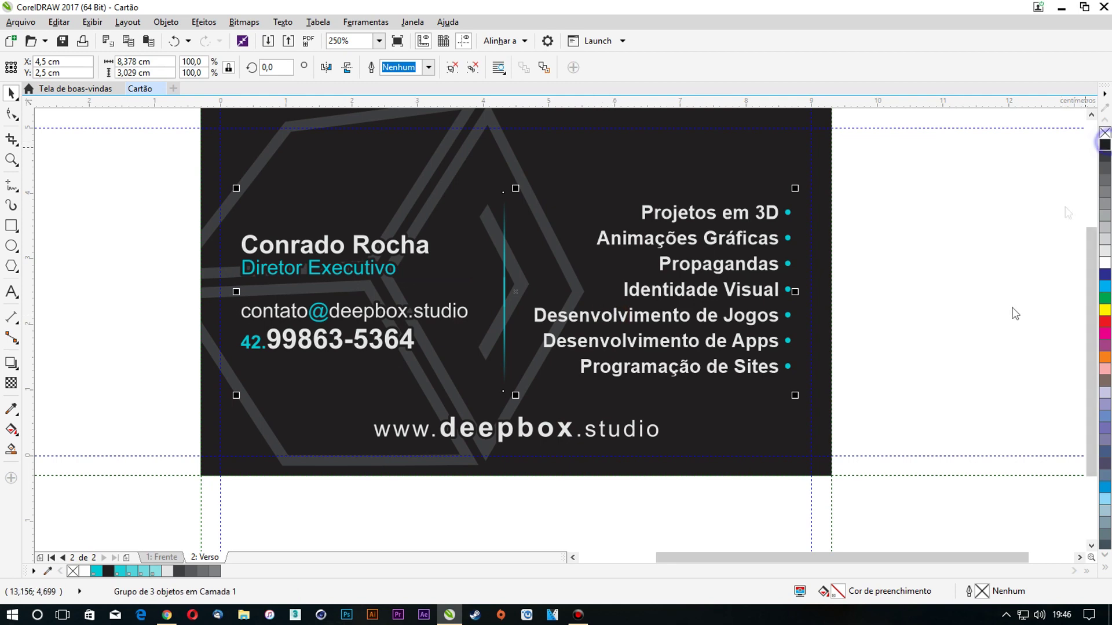
double_click(983, 589)
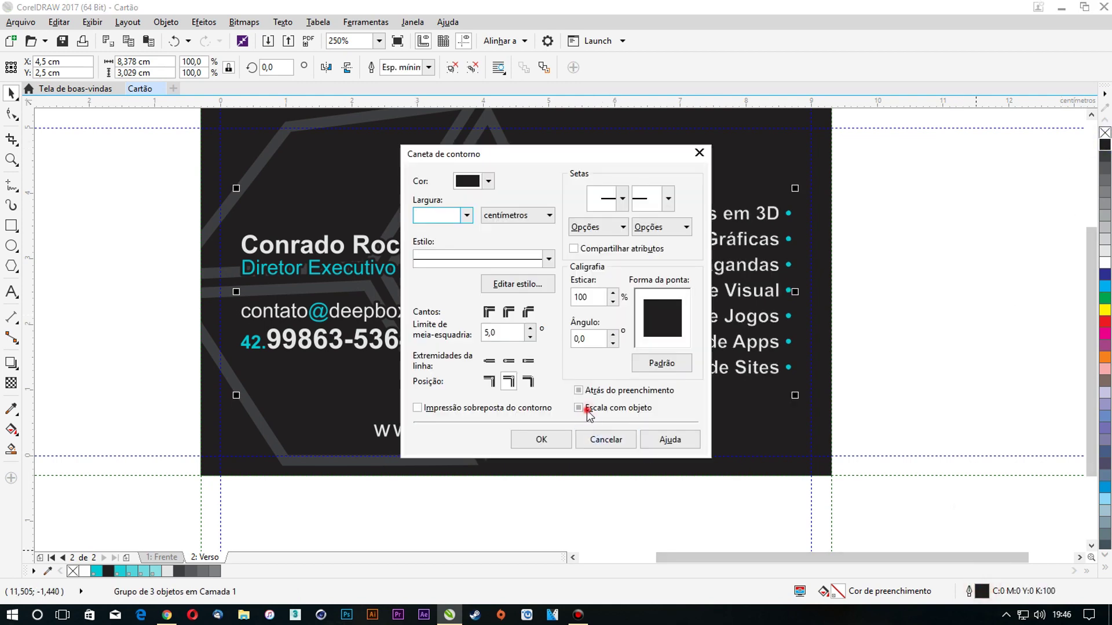
click(579, 390)
click(509, 361)
click(509, 312)
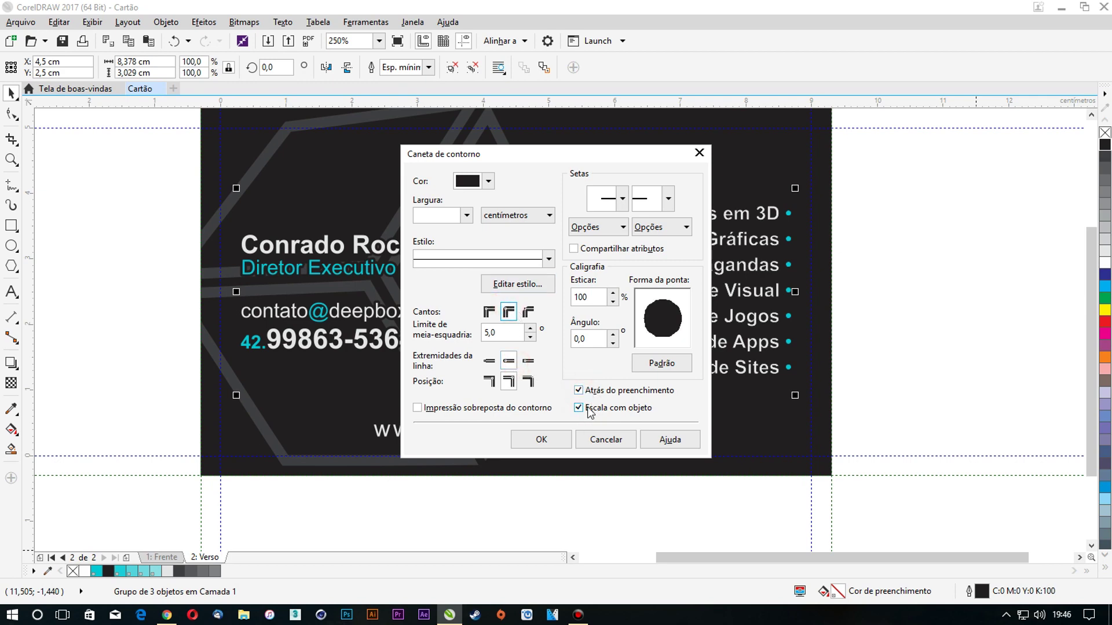
click(468, 216)
click(448, 296)
click(541, 439)
click(881, 276)
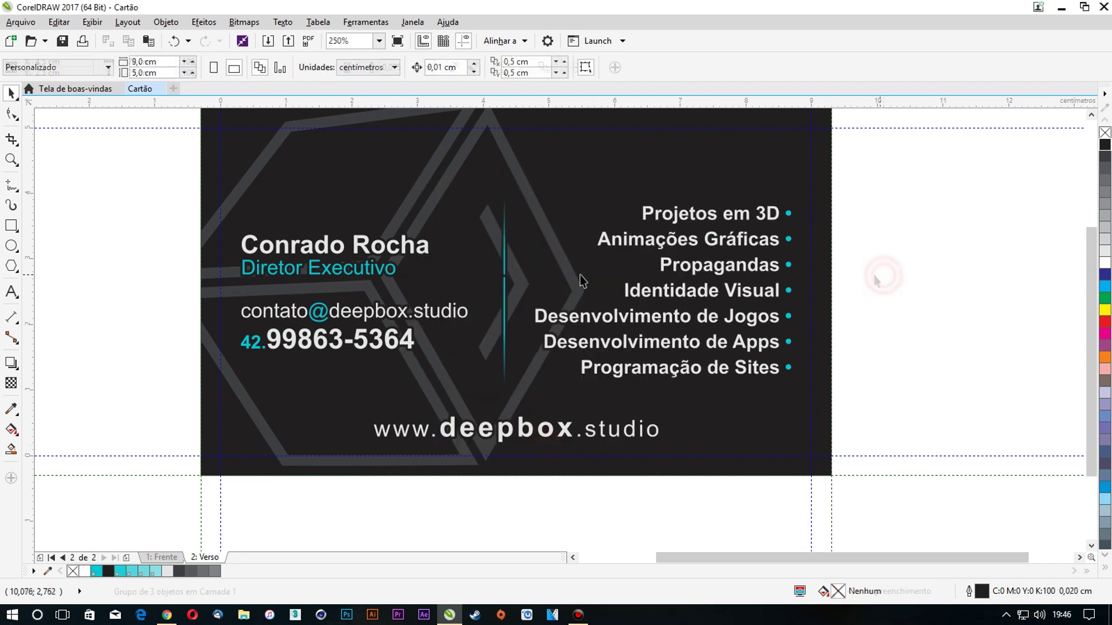
Set the teal divider line's outline to none while the text keeps its outline
scroll(541, 281, up, 2)
scroll(482, 307, down, 2)
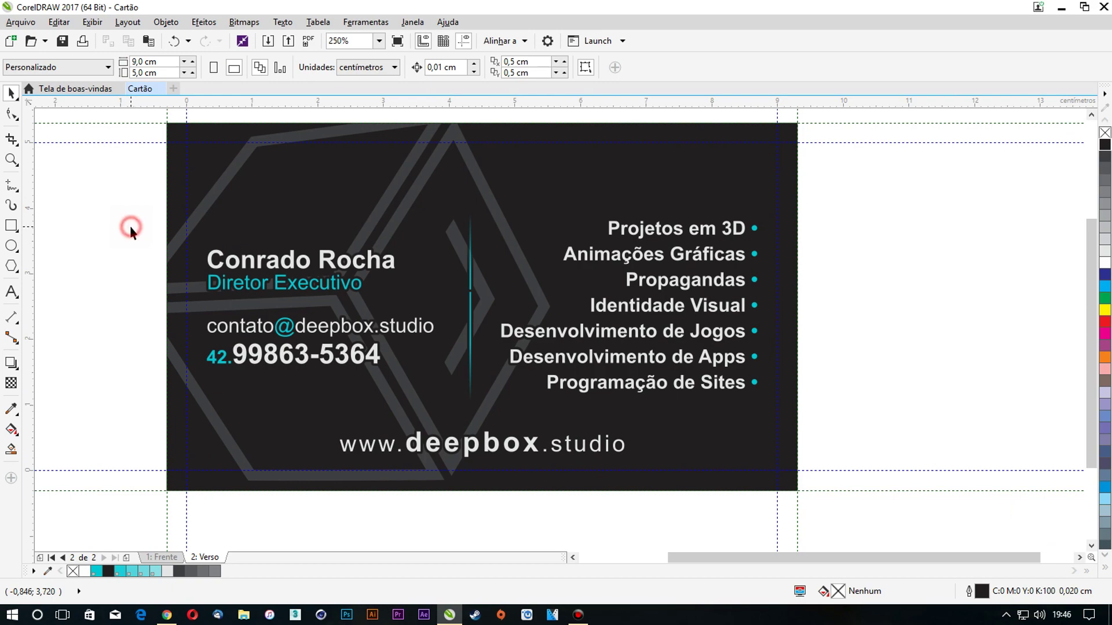
scroll(385, 276, down, 2)
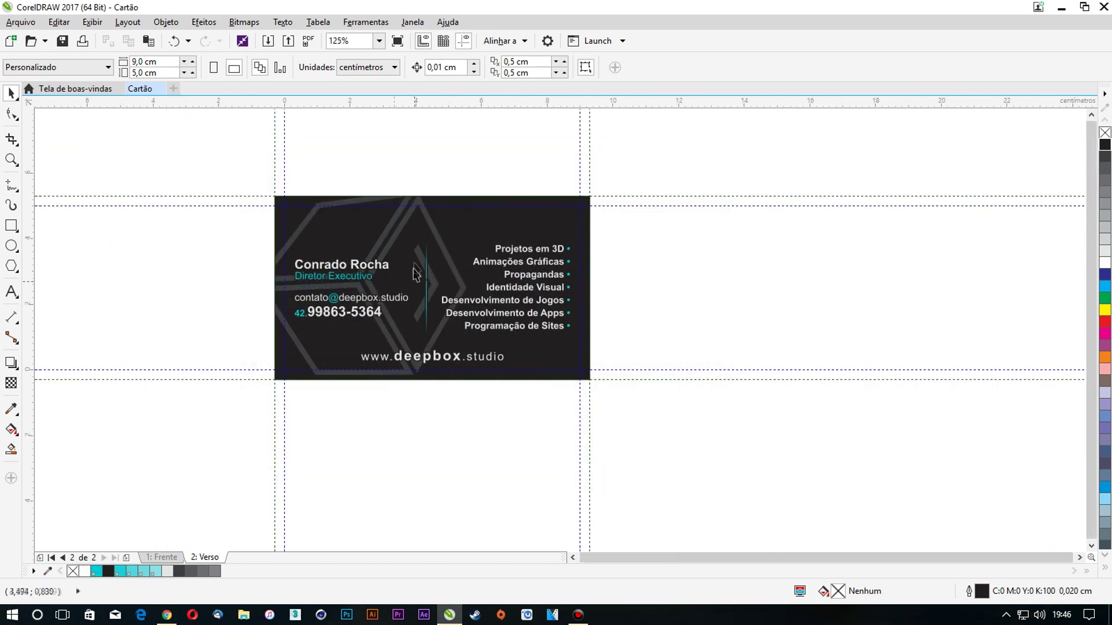
scroll(417, 278, up, 4)
scroll(469, 310, up, 2)
click(463, 291)
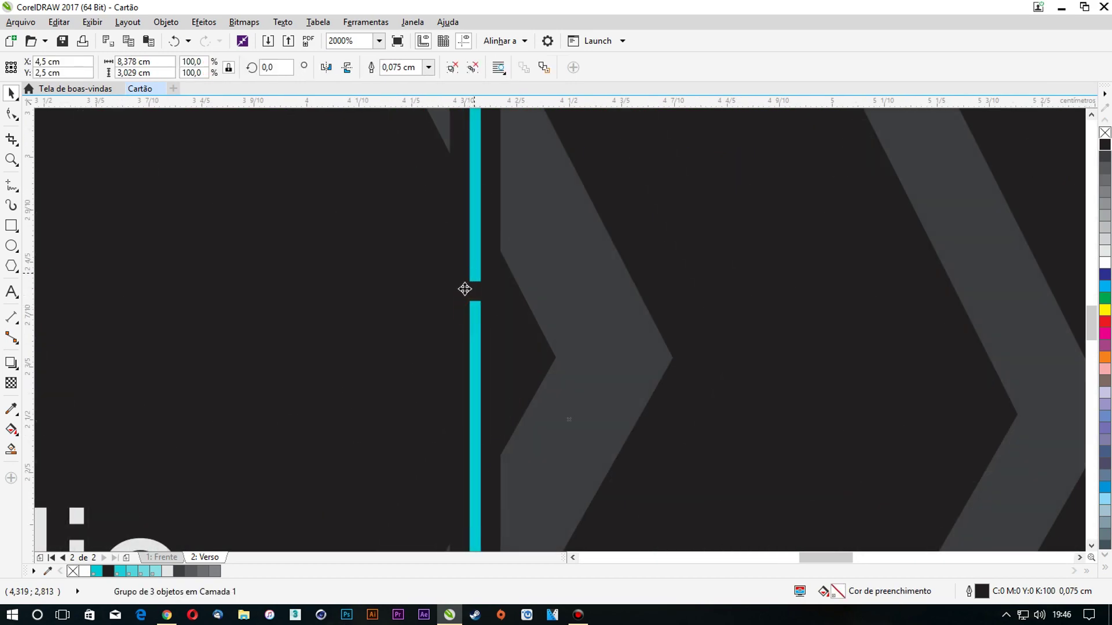
scroll(463, 289, down, 5)
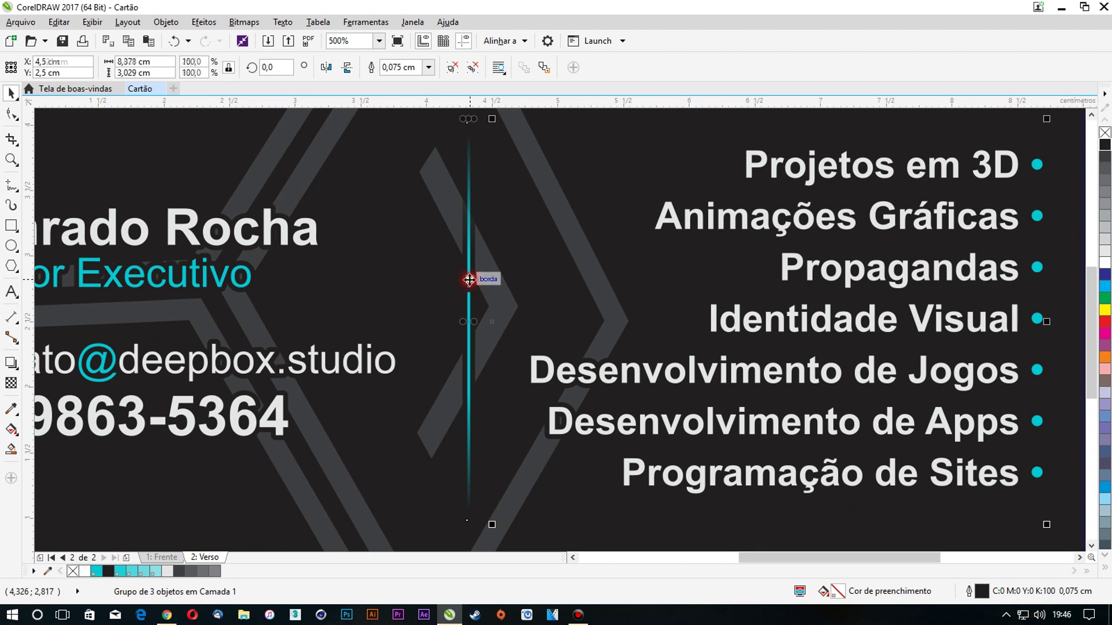
ctrl+click(469, 280)
right_click(1104, 133)
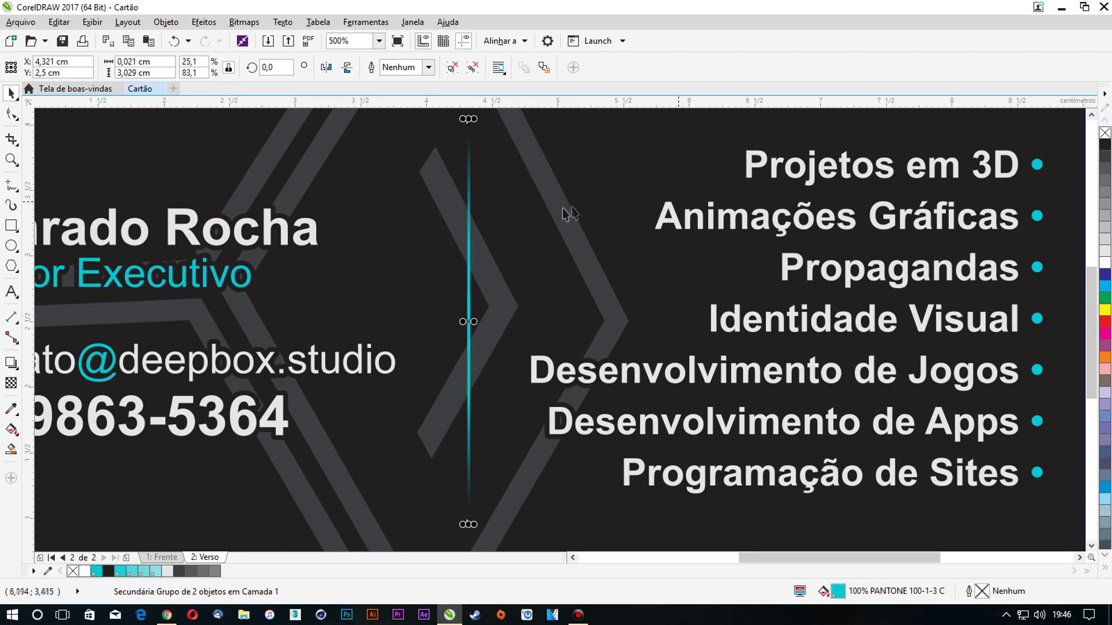
scroll(573, 209, down, 2)
click(110, 195)
scroll(256, 220, down, 2)
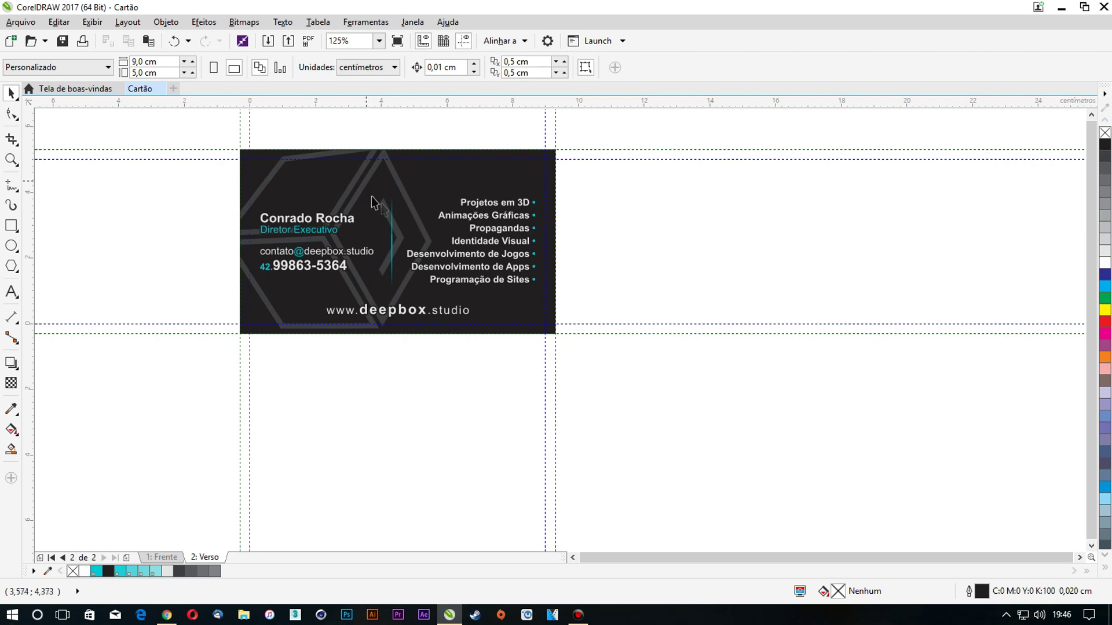
scroll(323, 209, up, 2)
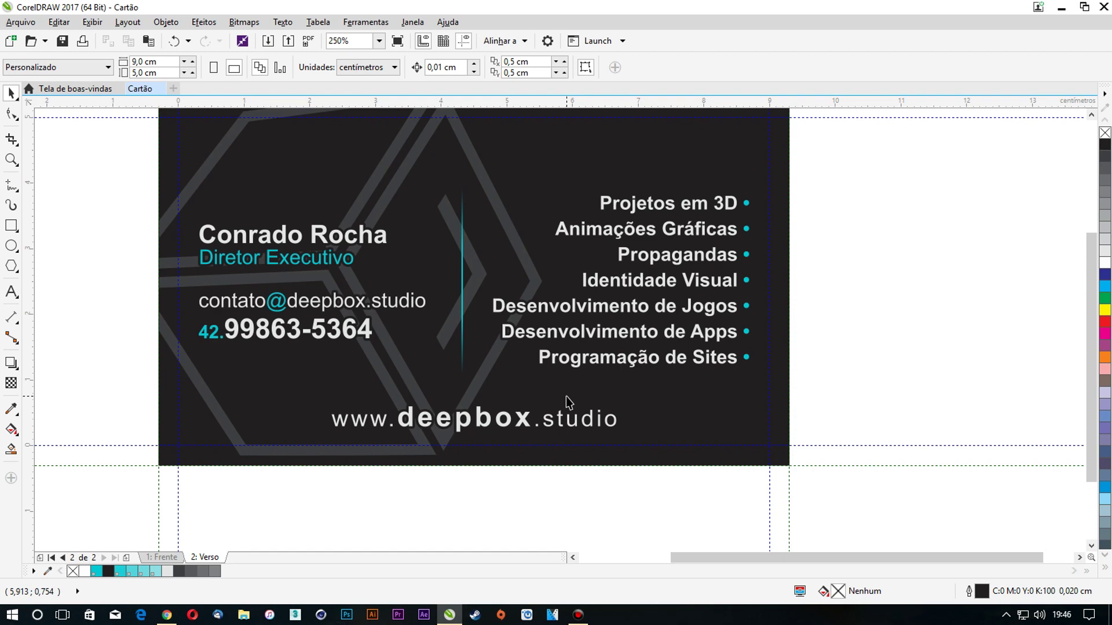
Save the card as 'Deepbox_Cartão 9x5cm_4x4_300g_1.000uni' in version 16.0 format
key(ctrl+s)
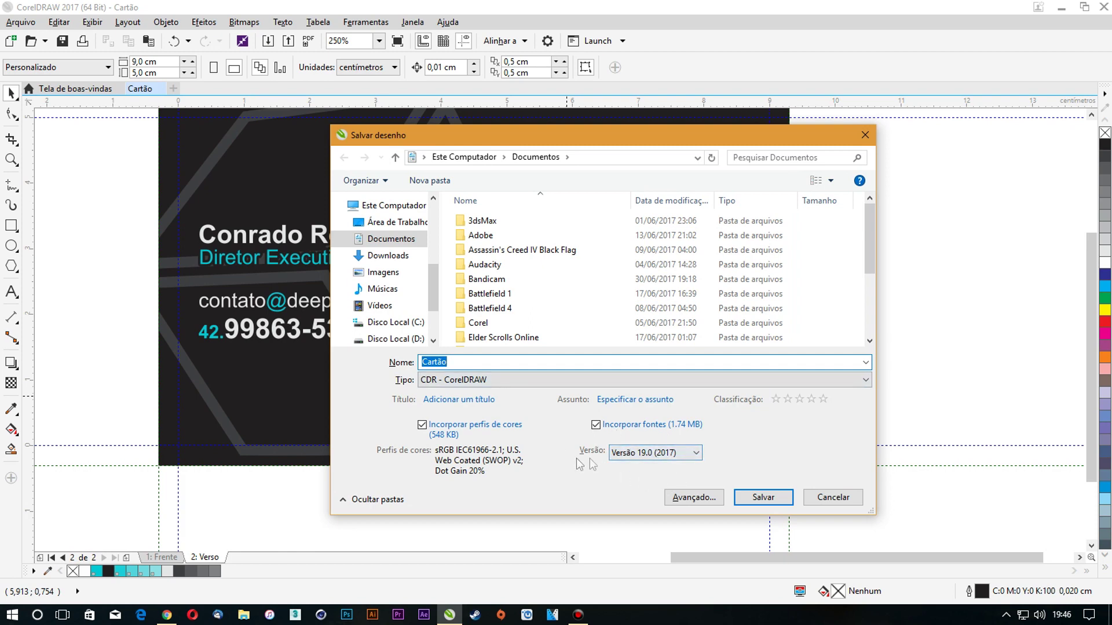
click(679, 454)
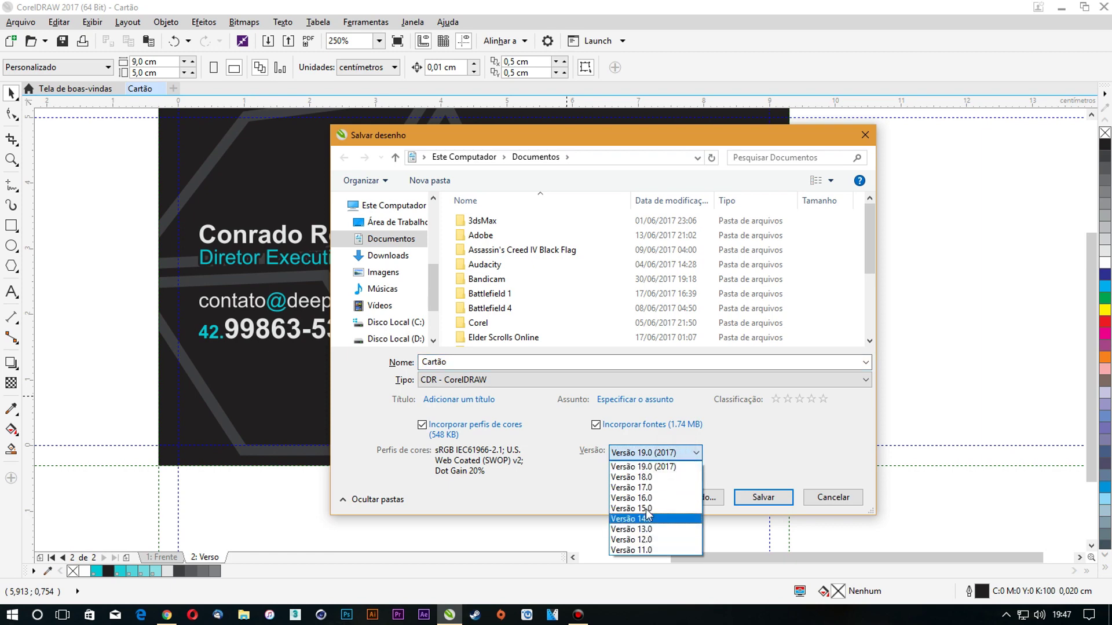
click(648, 498)
double_click(471, 359)
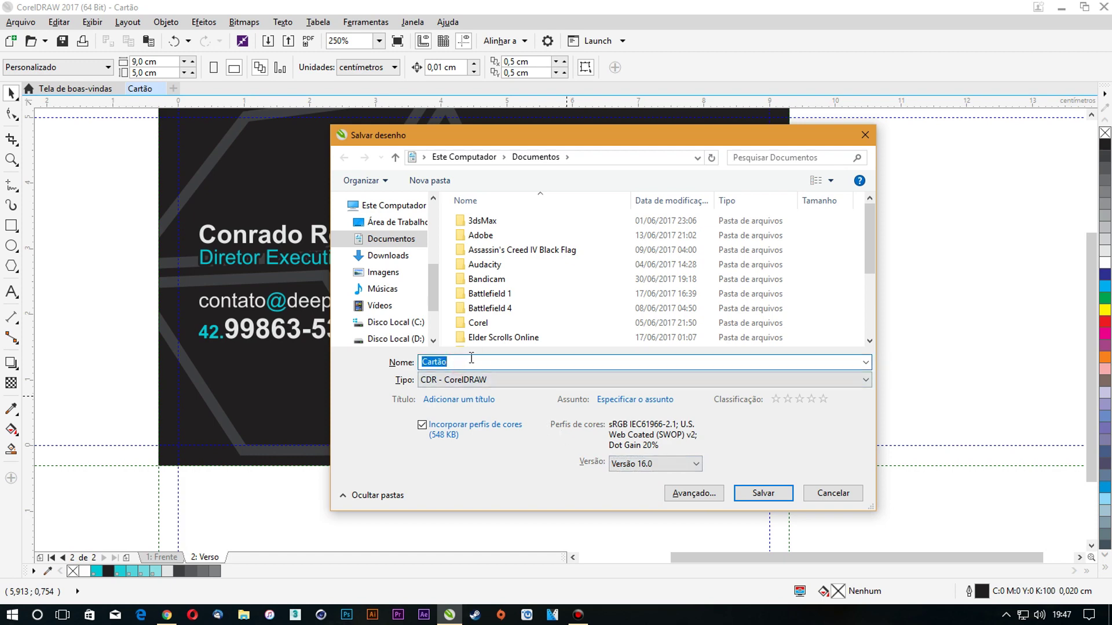
text(Deepbox_Ca)
text(rtão 9x5cm)
text(_4x4)
key(BackSpace)
key(BackSpace)
text(_)
text(1.000uni)
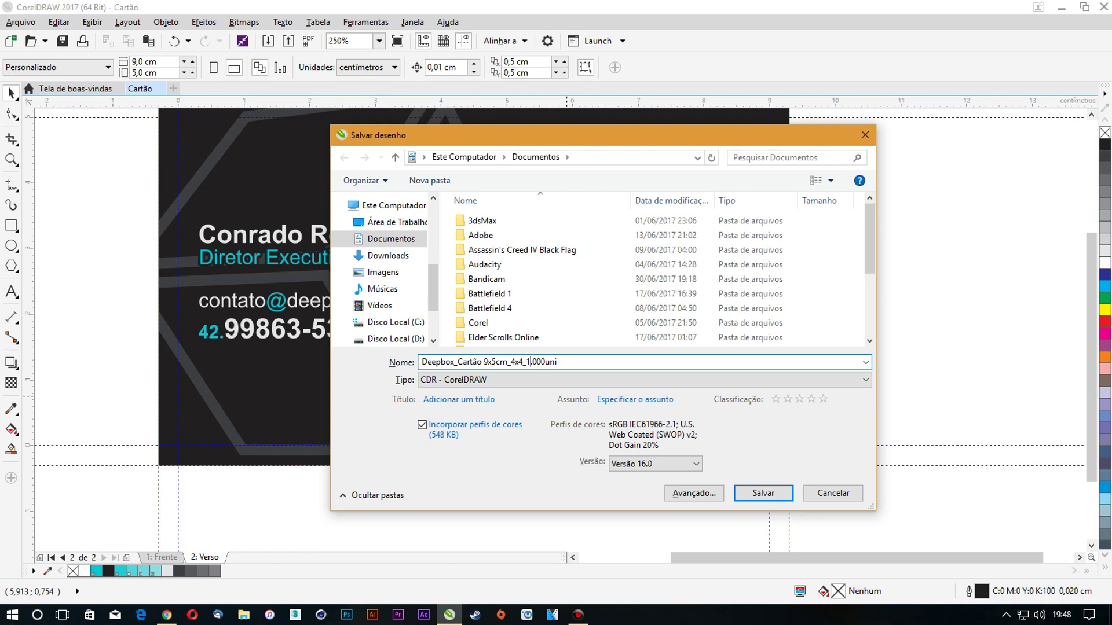
text(300g_)
key(Return)
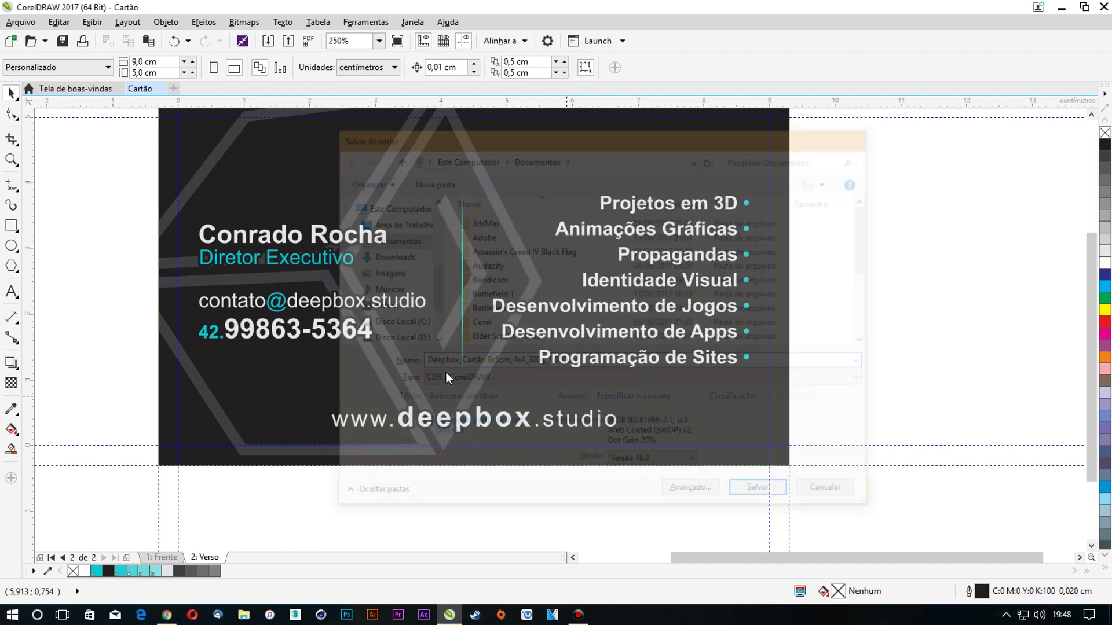
Move the cube inside the back background's PowerClip toward the card's left side
key(Return)
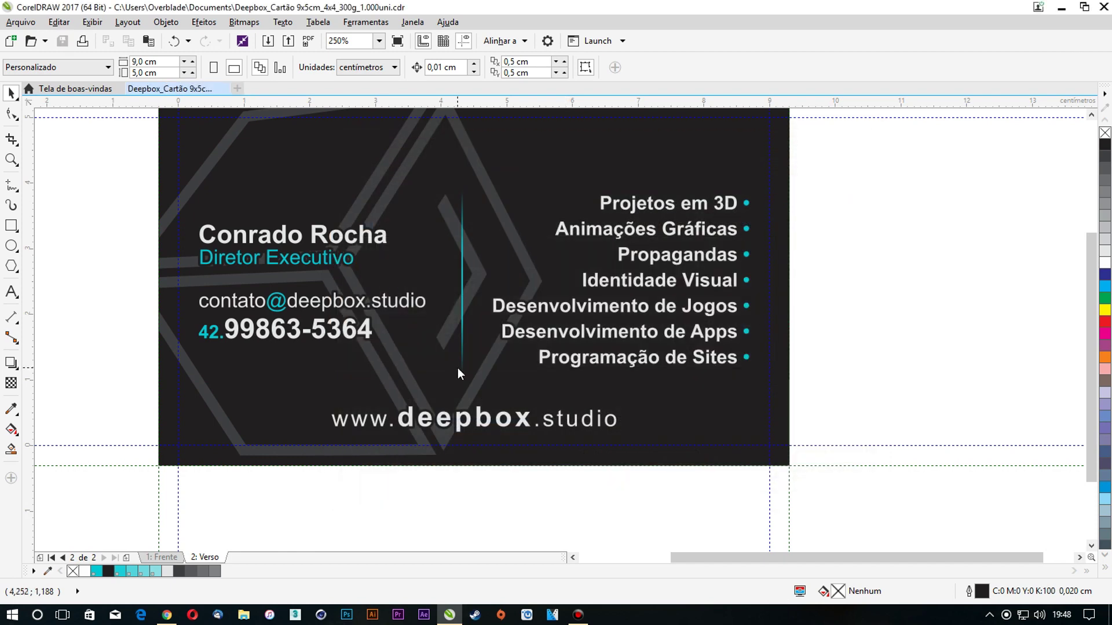
click(530, 233)
right_click(529, 215)
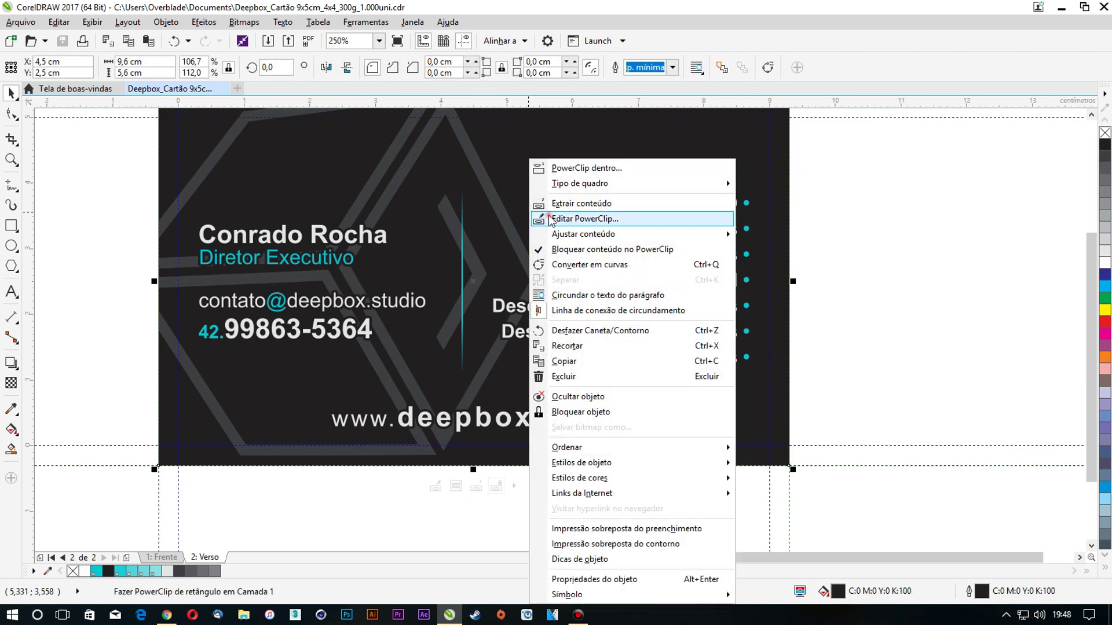
click(540, 223)
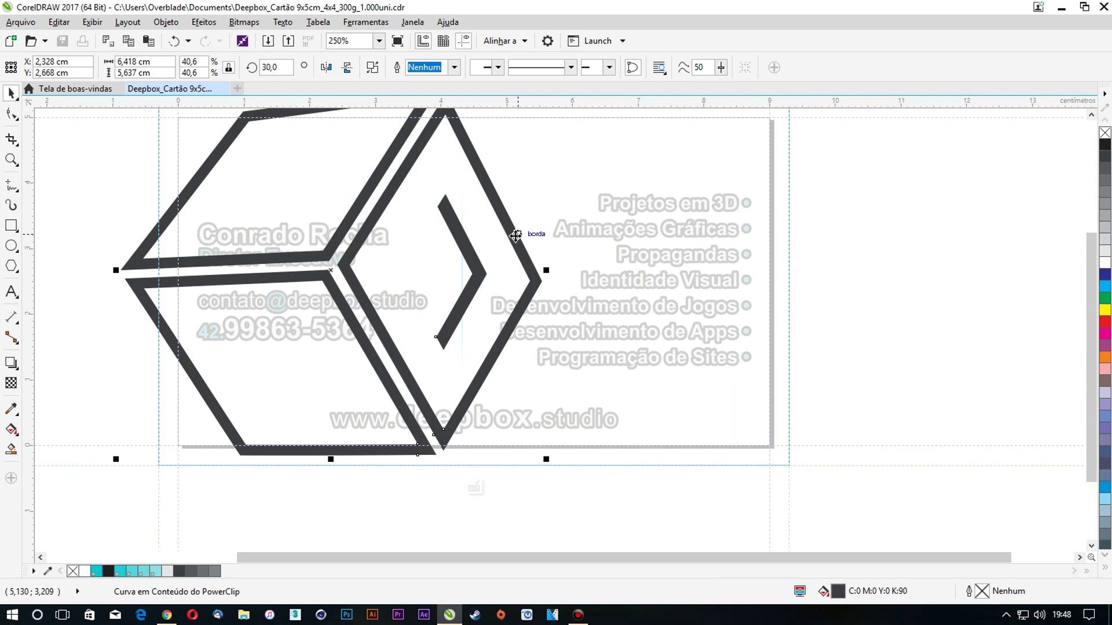
key(p)
drag(536, 225, 388, 235)
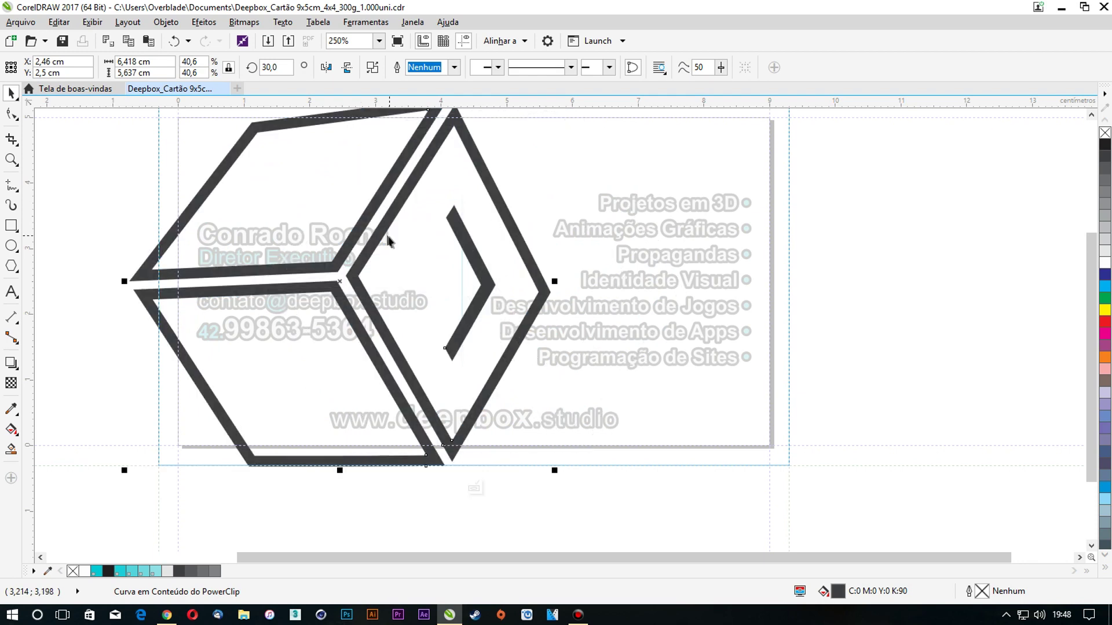
right_click(384, 219)
click(420, 248)
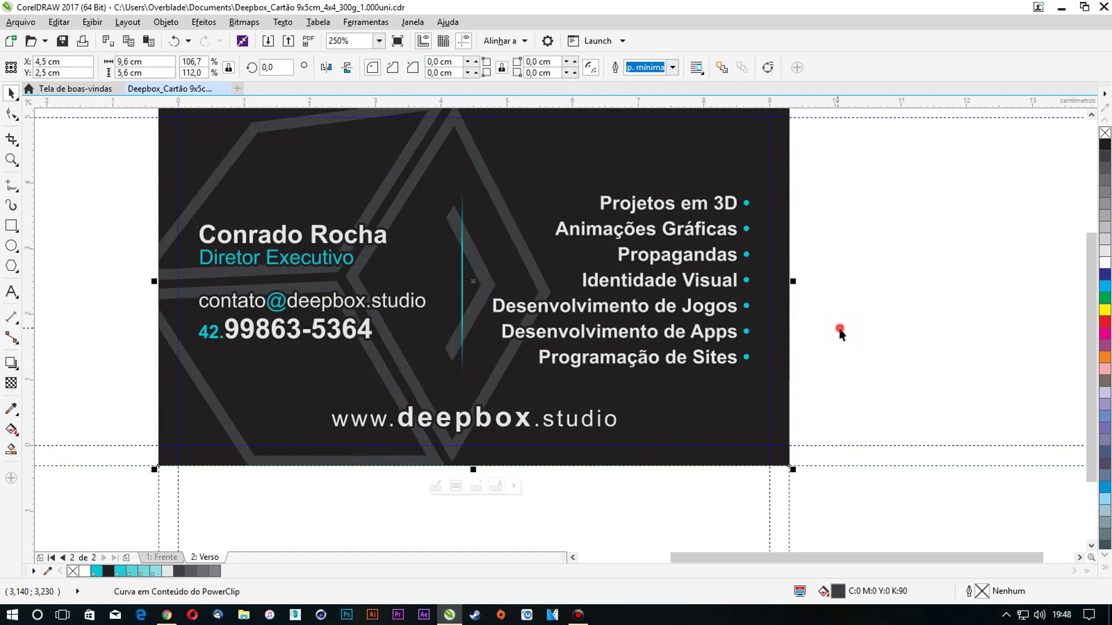
click(852, 467)
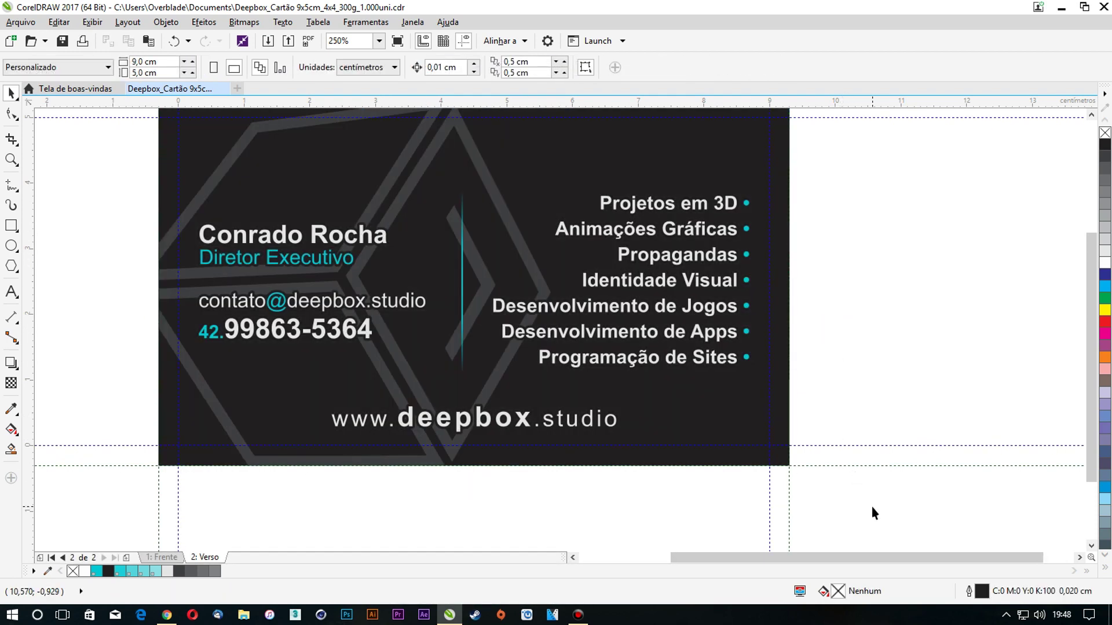
Ungroup the back page's contact text and convert all of it to curves
click(892, 523)
drag(791, 466, 119, 145)
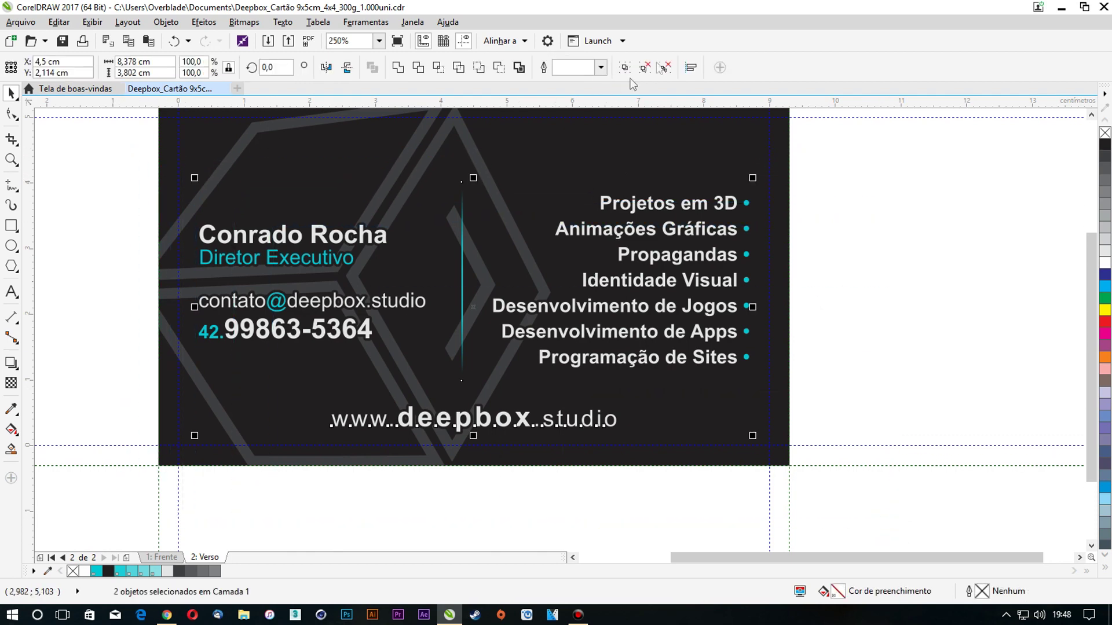
click(670, 70)
click(851, 211)
key(ctrl+z)
right_click(698, 212)
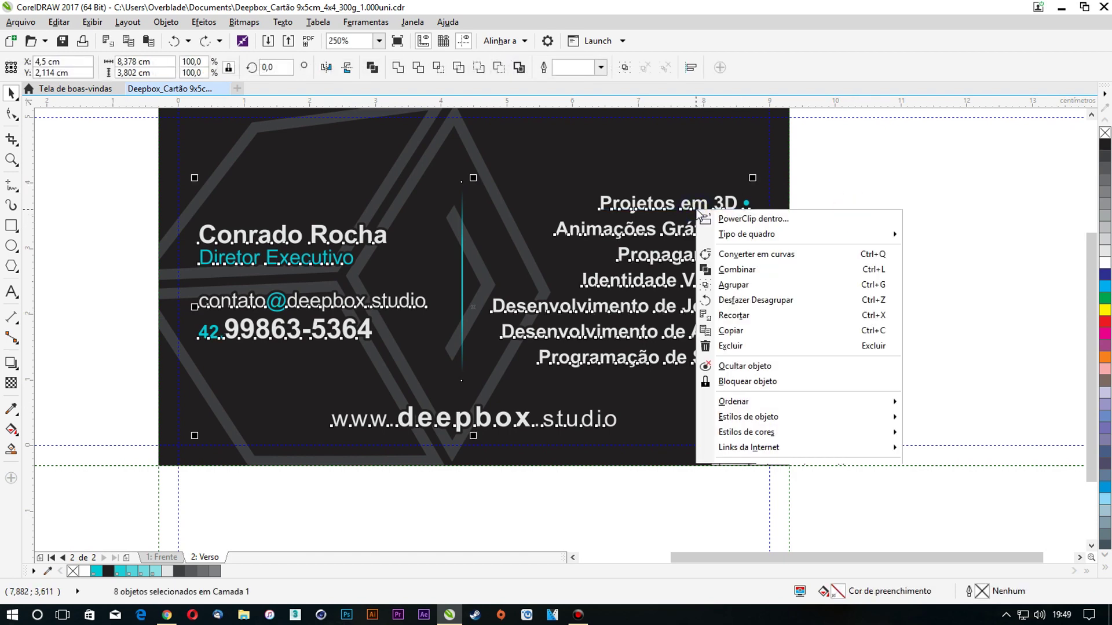
click(727, 257)
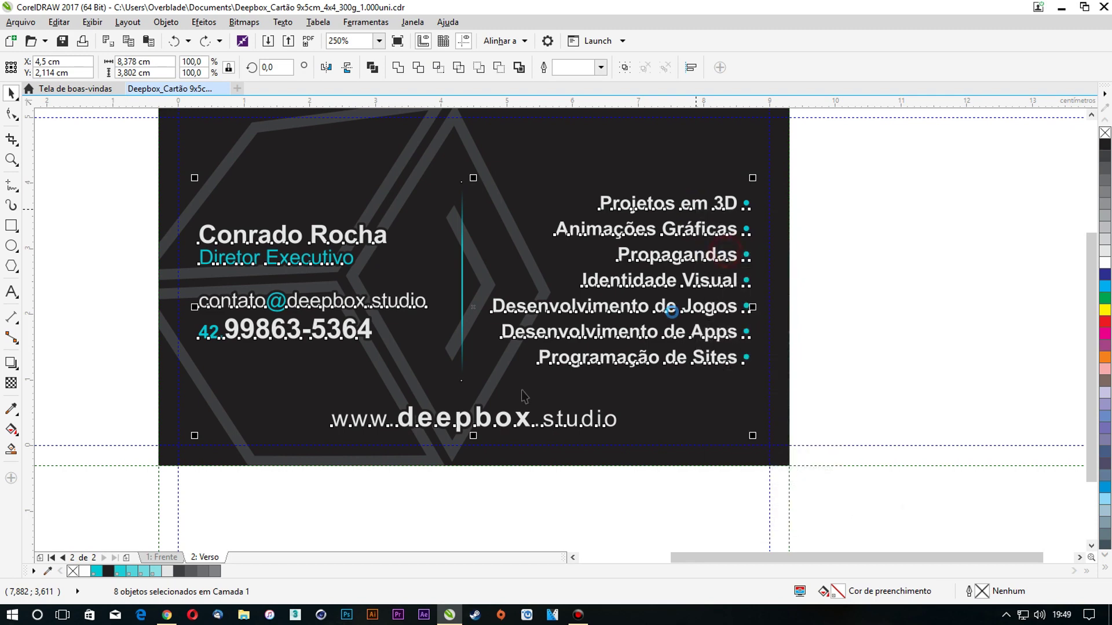
Convert the front page's deepbox logo into curves
click(163, 557)
key(Escape)
drag(894, 405, 154, 238)
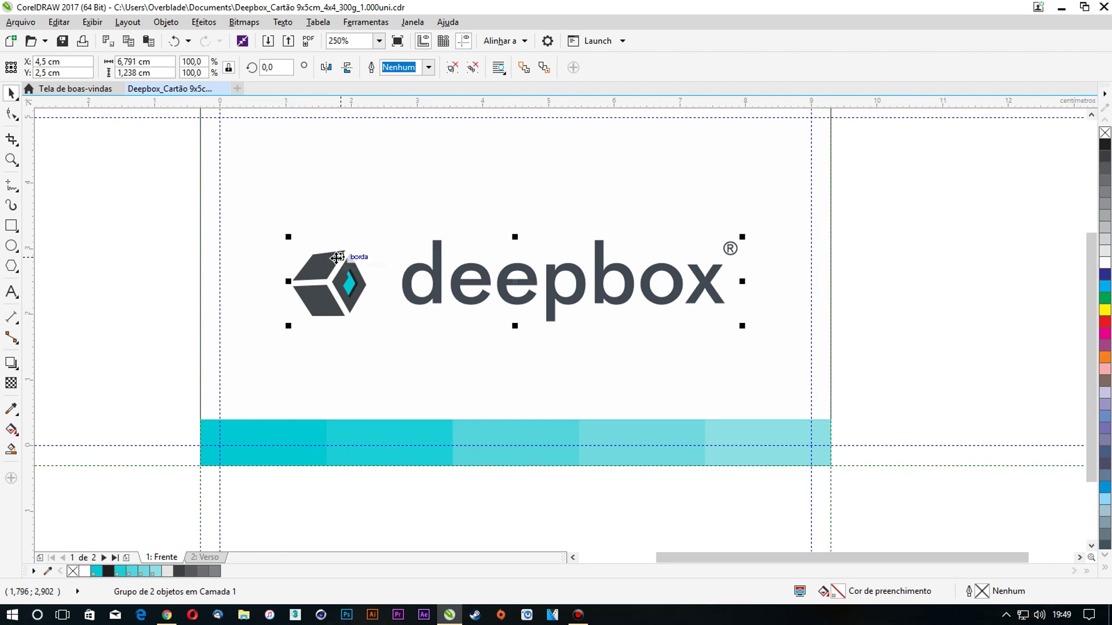
right_click(337, 237)
click(372, 280)
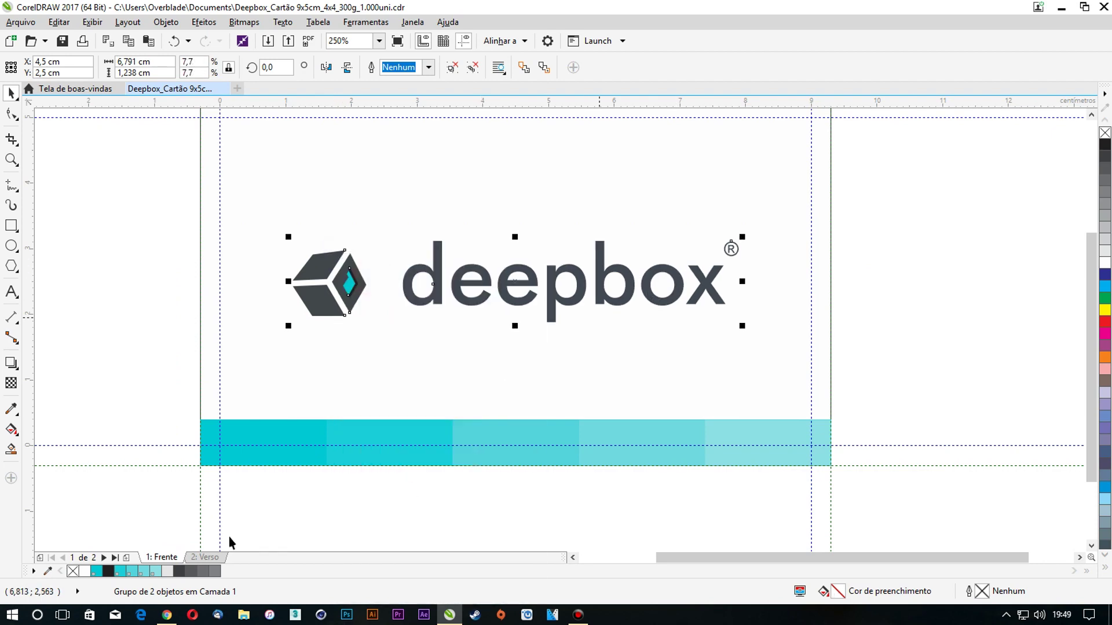
click(205, 557)
click(979, 332)
scroll(470, 330, down, 1)
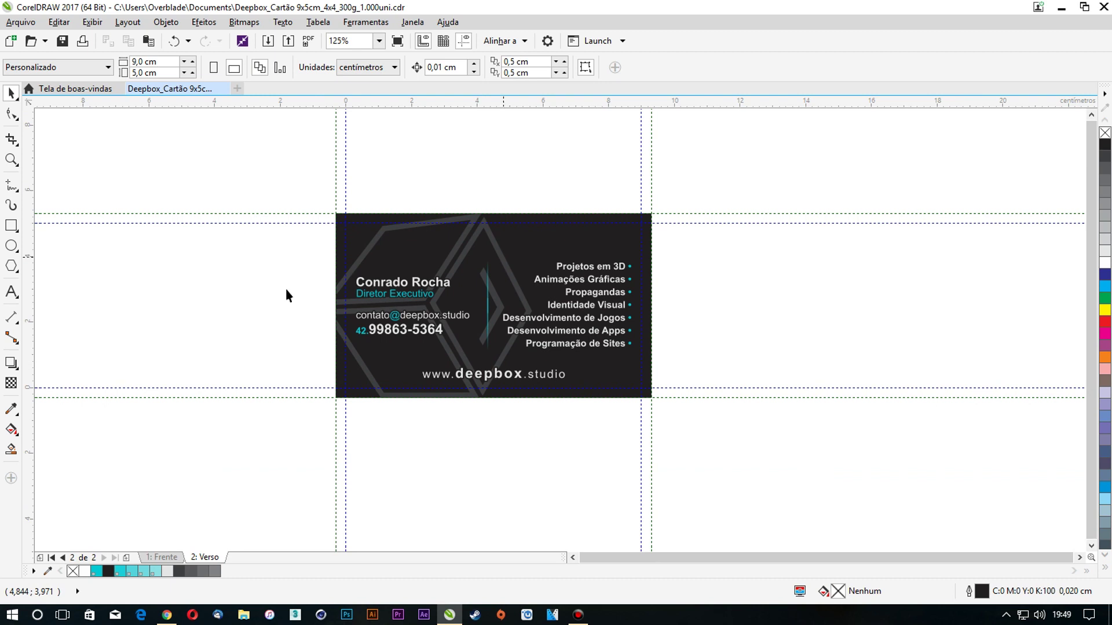
Duplicate both the front and back pages with their contents
right_click(167, 558)
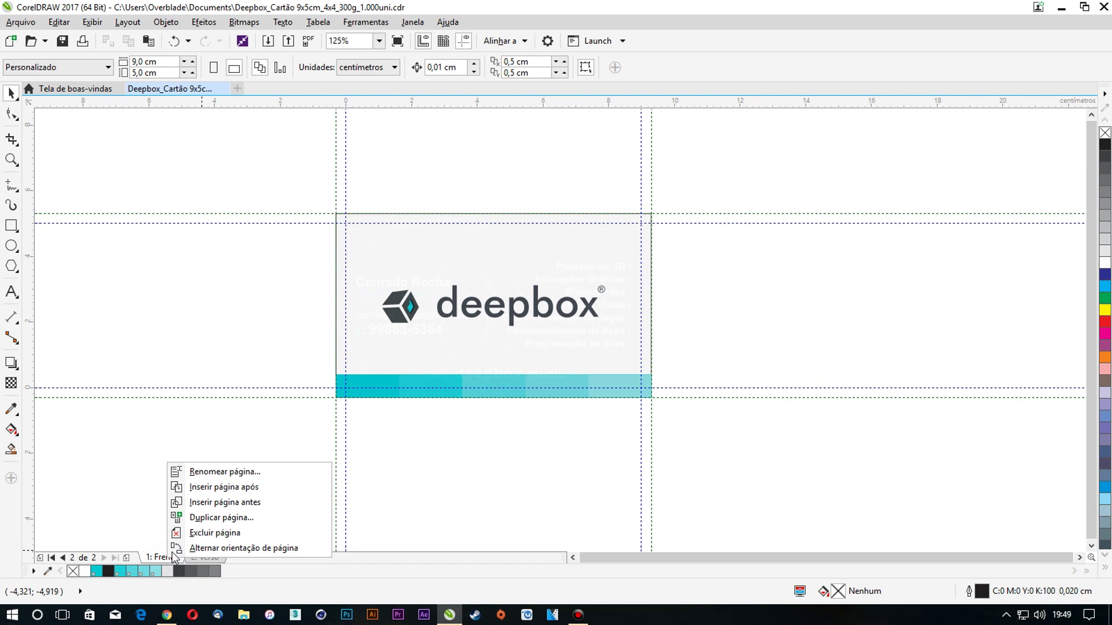
click(221, 517)
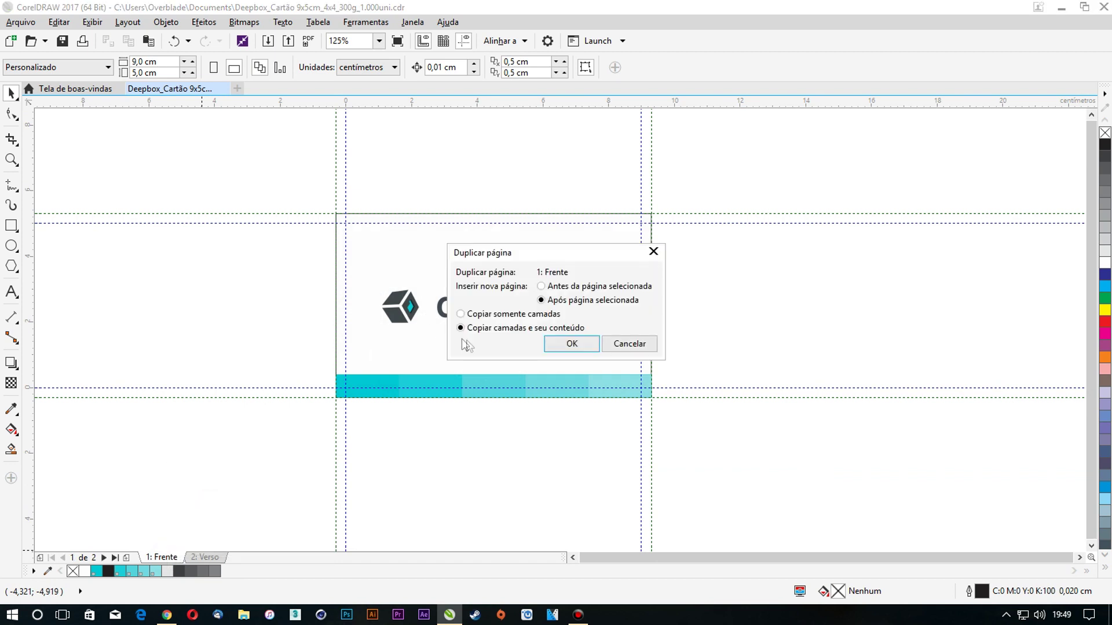
click(572, 346)
right_click(249, 557)
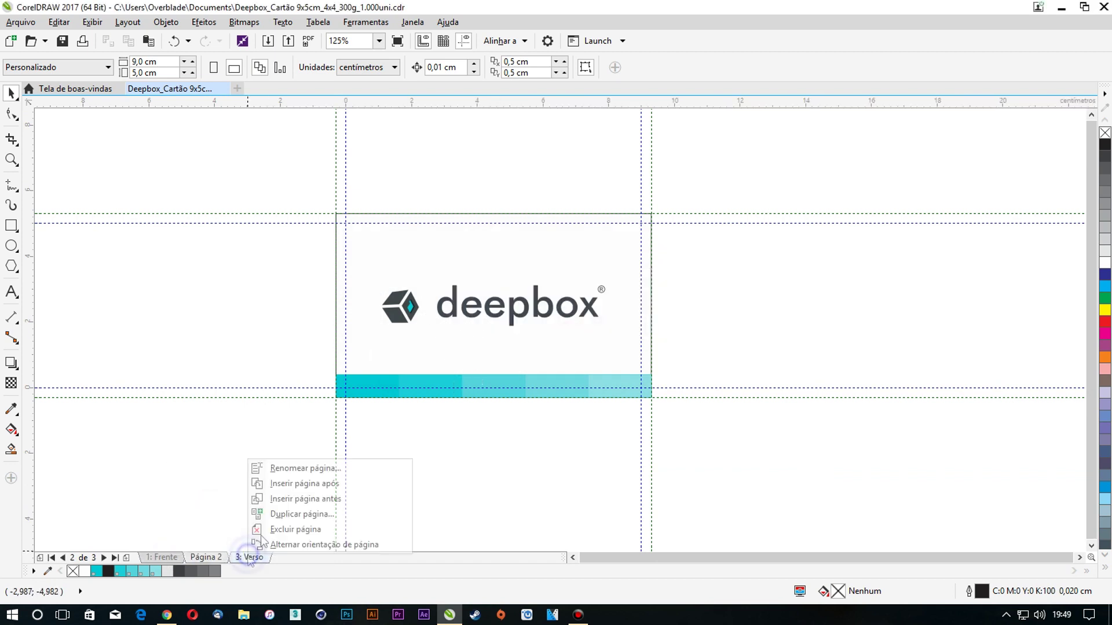
click(272, 514)
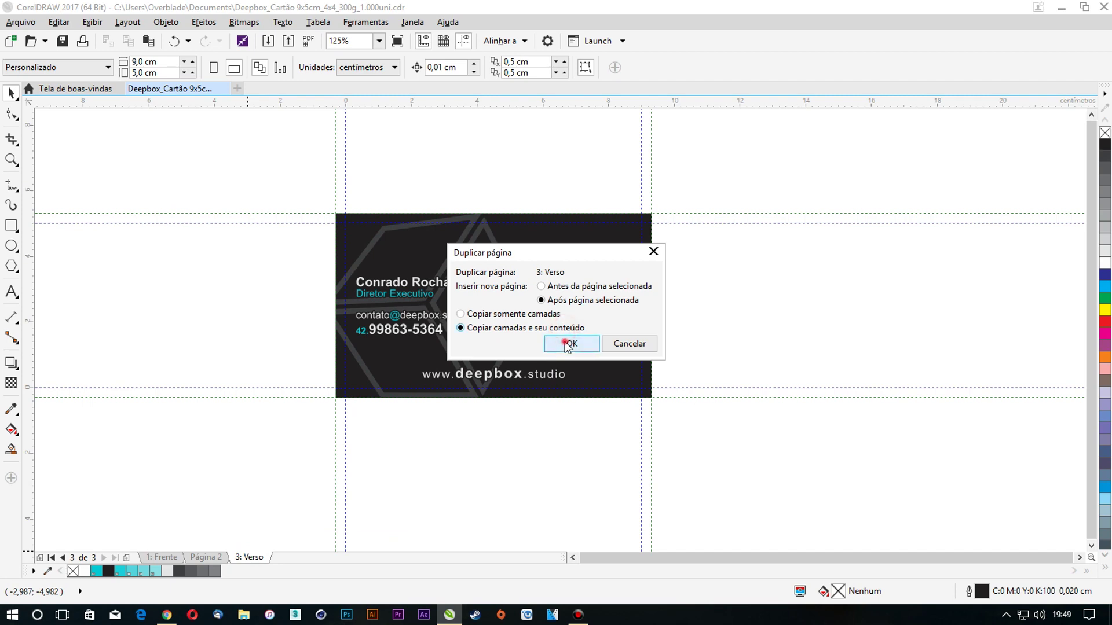
click(568, 344)
On Página 2, fill the bottom bar and deepbox logo magenta, then open Página 4
click(206, 556)
drag(711, 438, 156, 366)
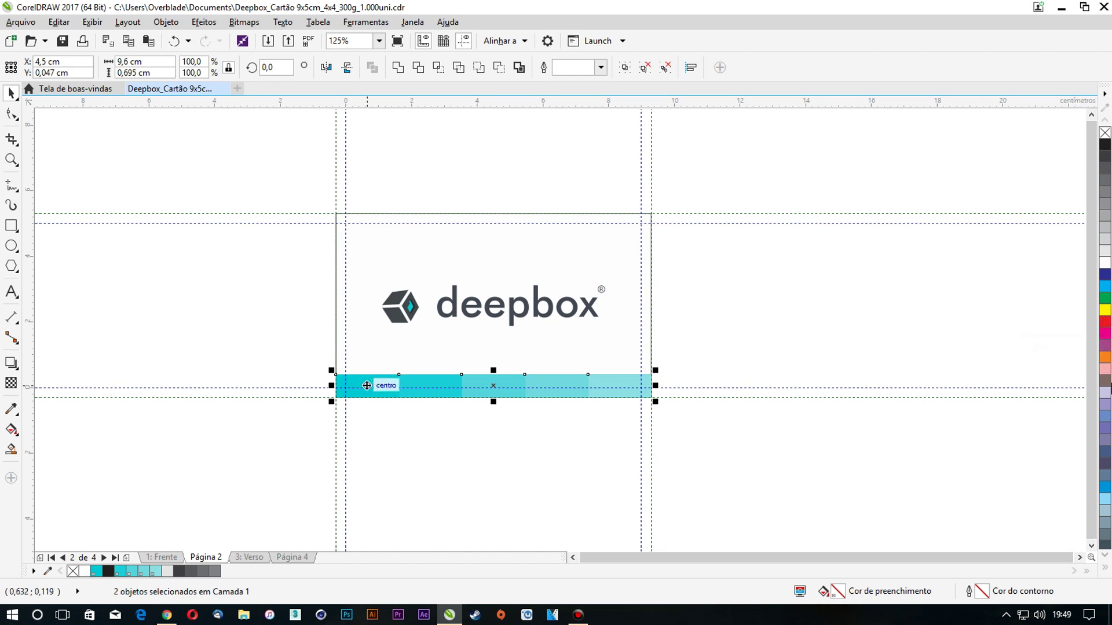
click(1106, 339)
click(812, 337)
drag(711, 350, 214, 257)
click(1105, 334)
click(790, 321)
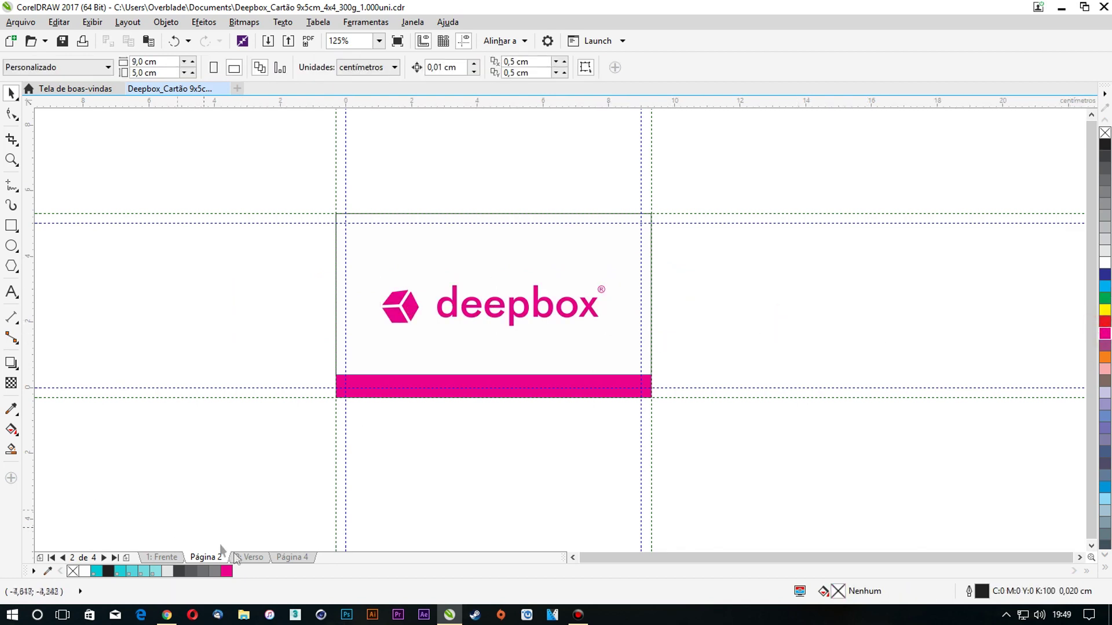
click(292, 557)
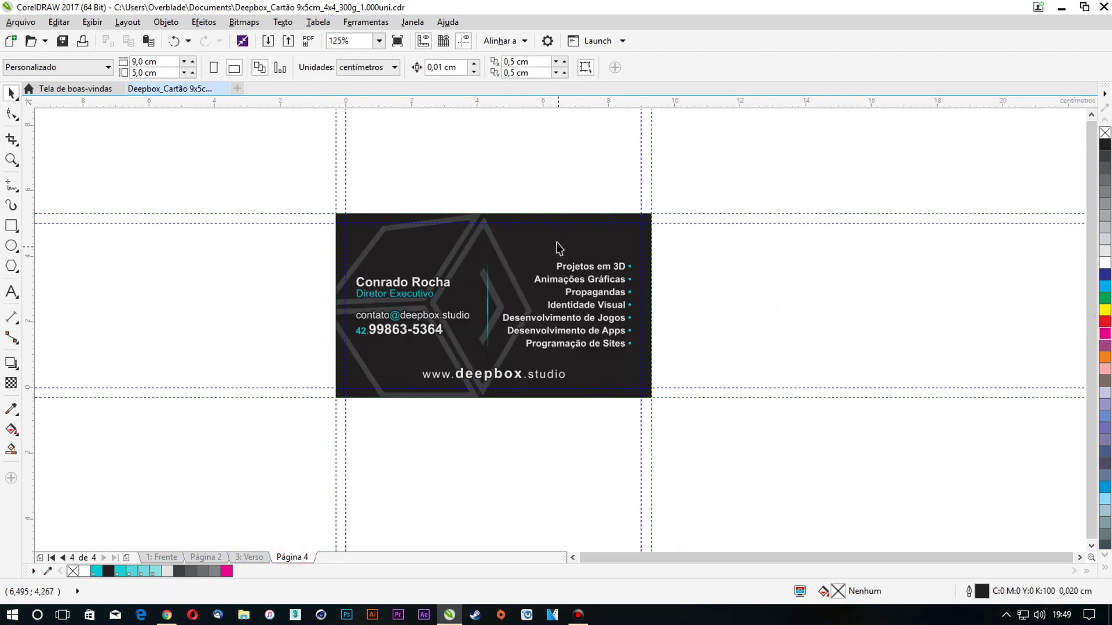
Extract the cube outline from the dark card's PowerClip on Página 4
right_click(557, 245)
click(586, 203)
click(743, 223)
click(613, 251)
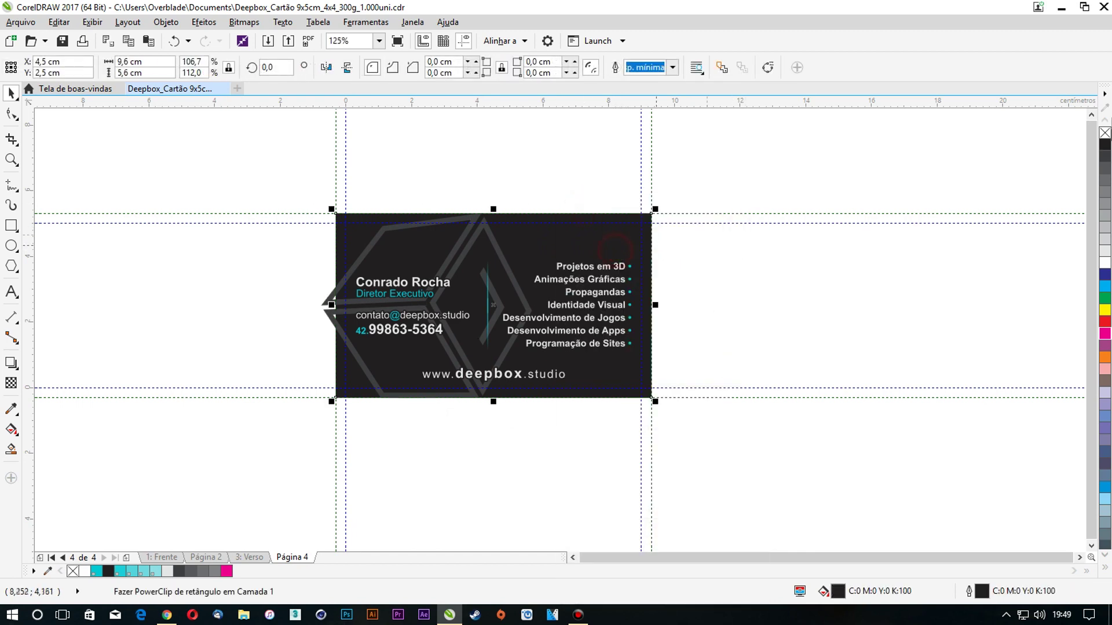
click(1105, 133)
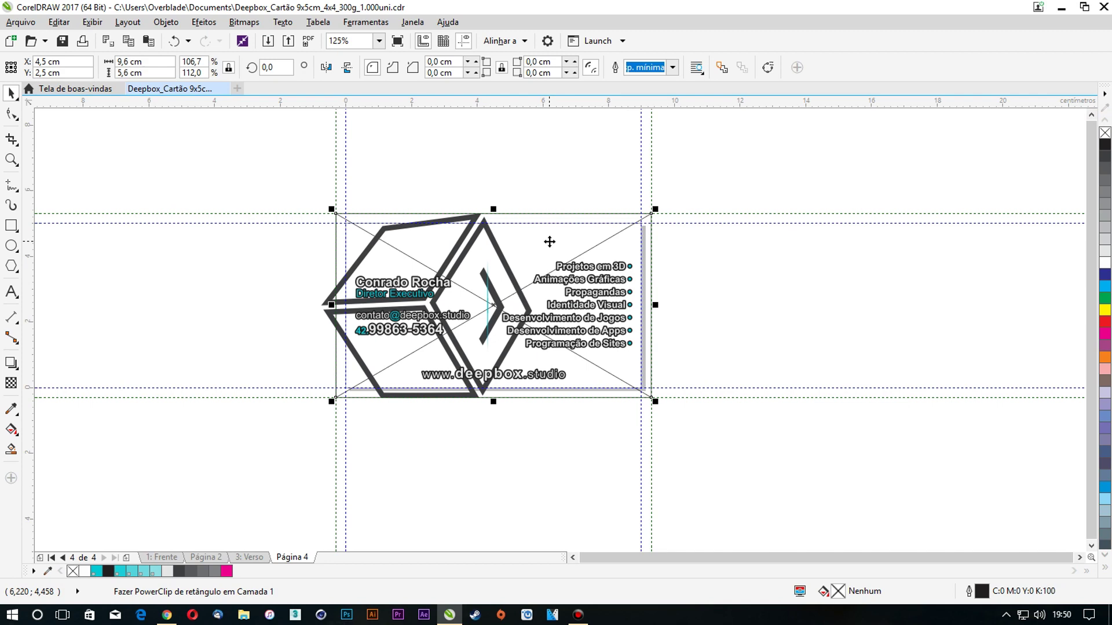
click(714, 240)
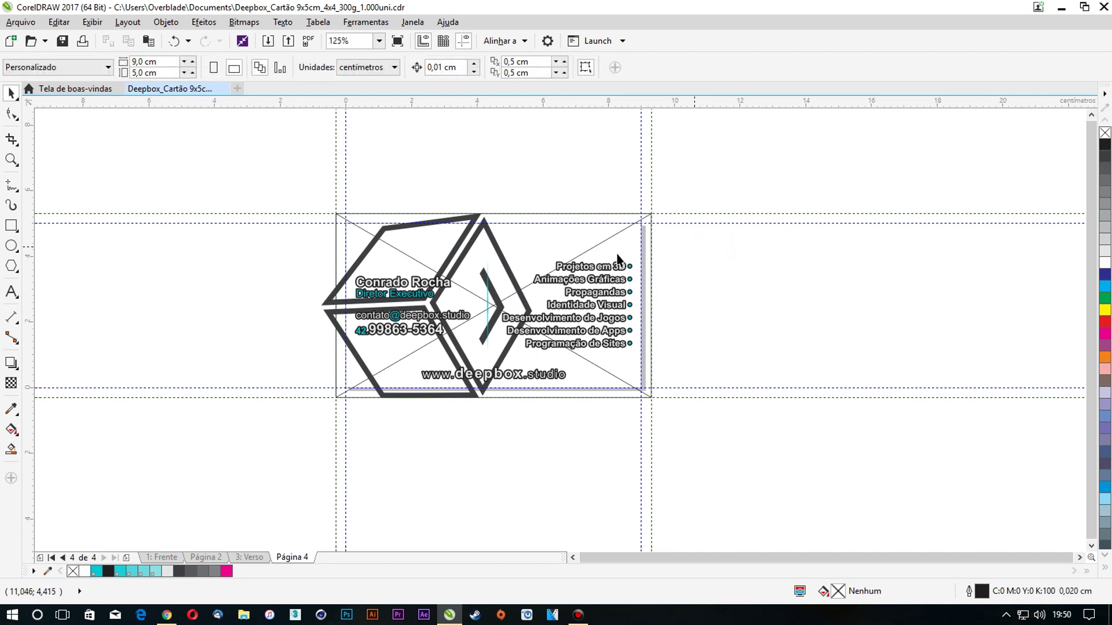
key(ctrl+z)
click(732, 256)
right_click(583, 243)
click(635, 203)
click(741, 255)
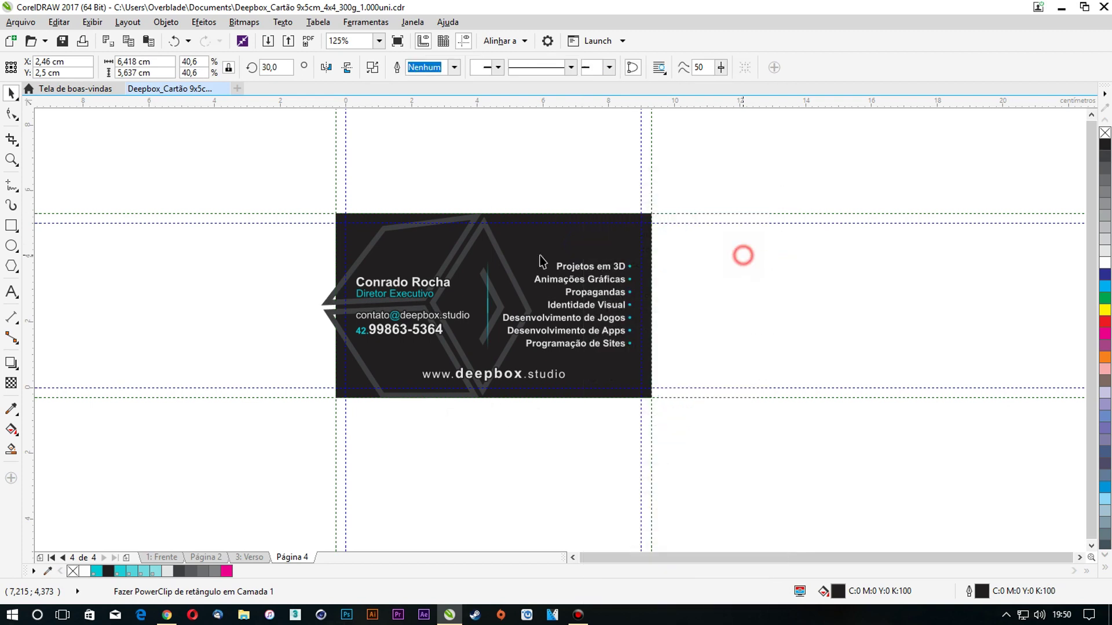
click(472, 253)
drag(471, 253, 786, 253)
key(ctrl+z)
Clip the hexagon cube outline inside the card rectangle and remove the card's black fill
click(456, 250)
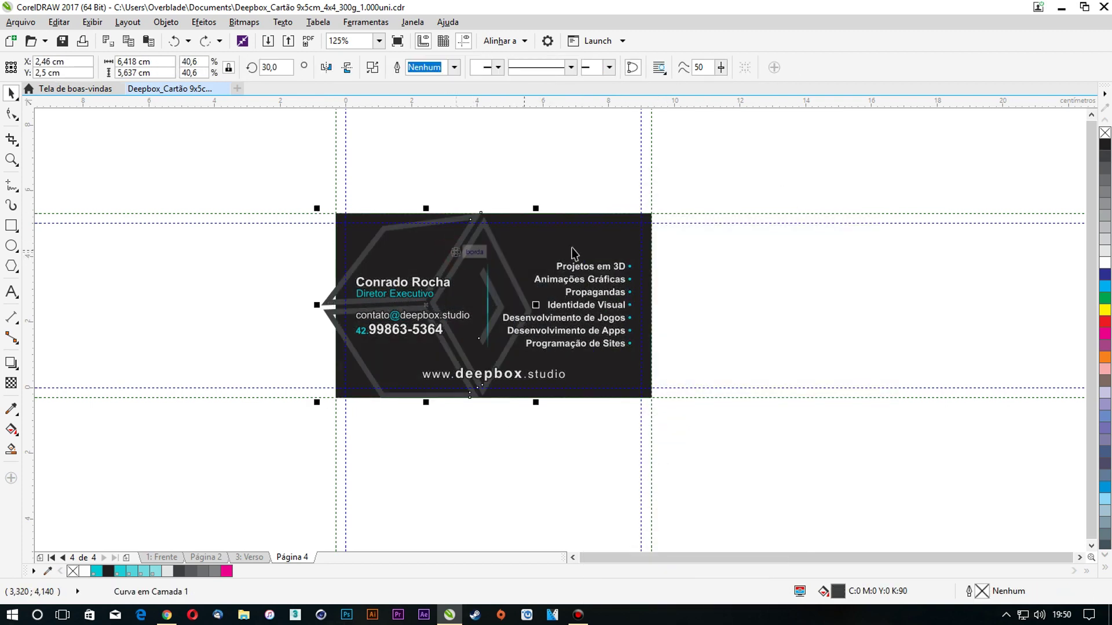
right_click(472, 220)
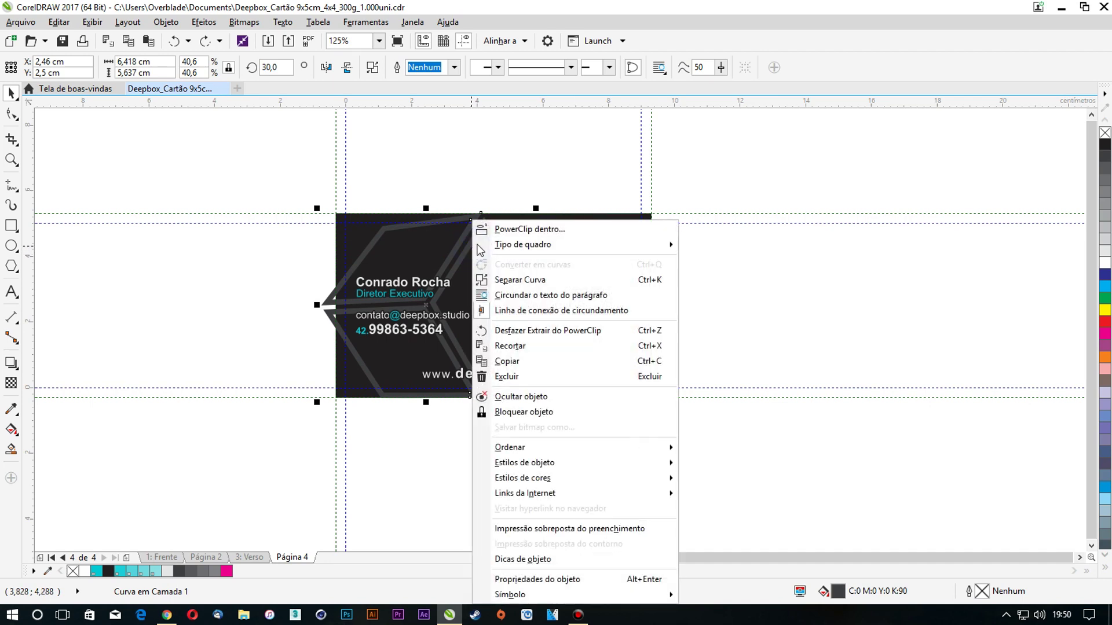
click(490, 230)
click(528, 238)
click(762, 261)
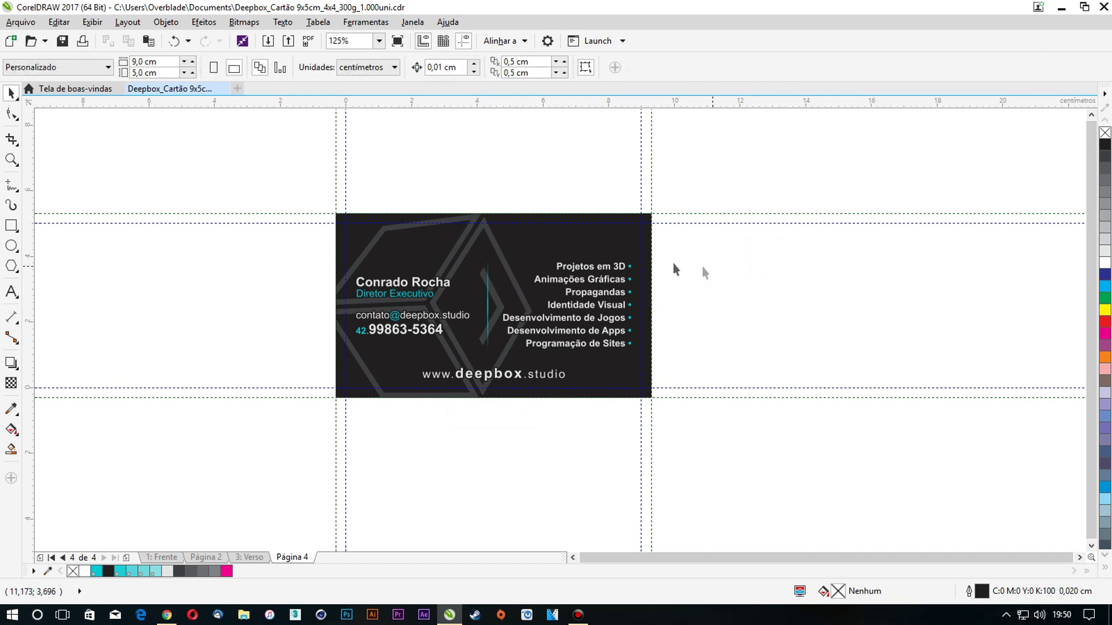
click(624, 245)
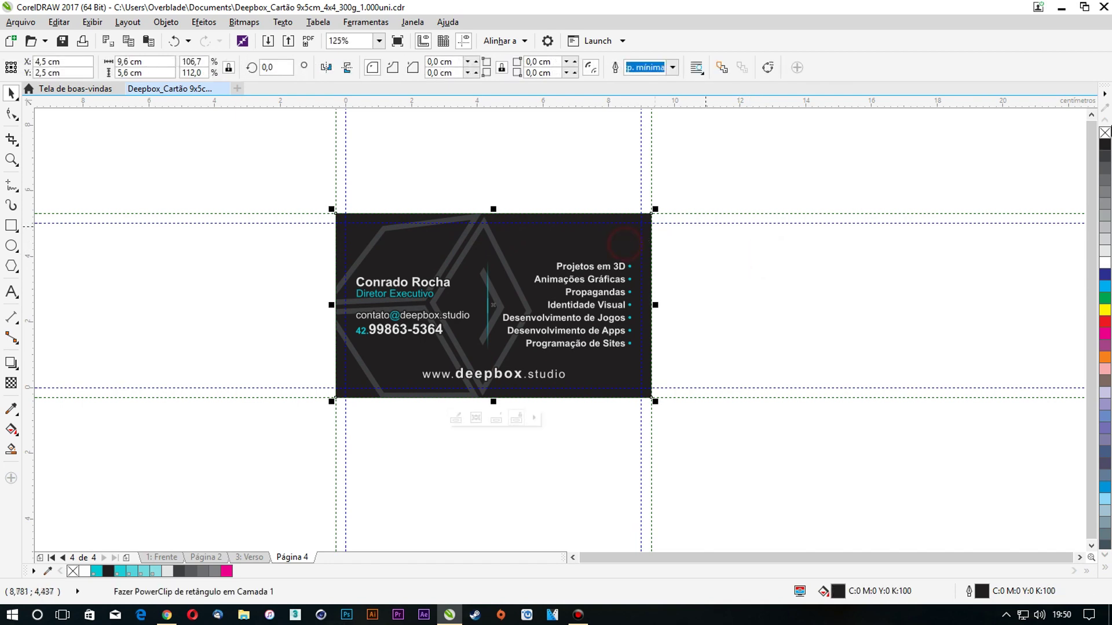
click(1105, 134)
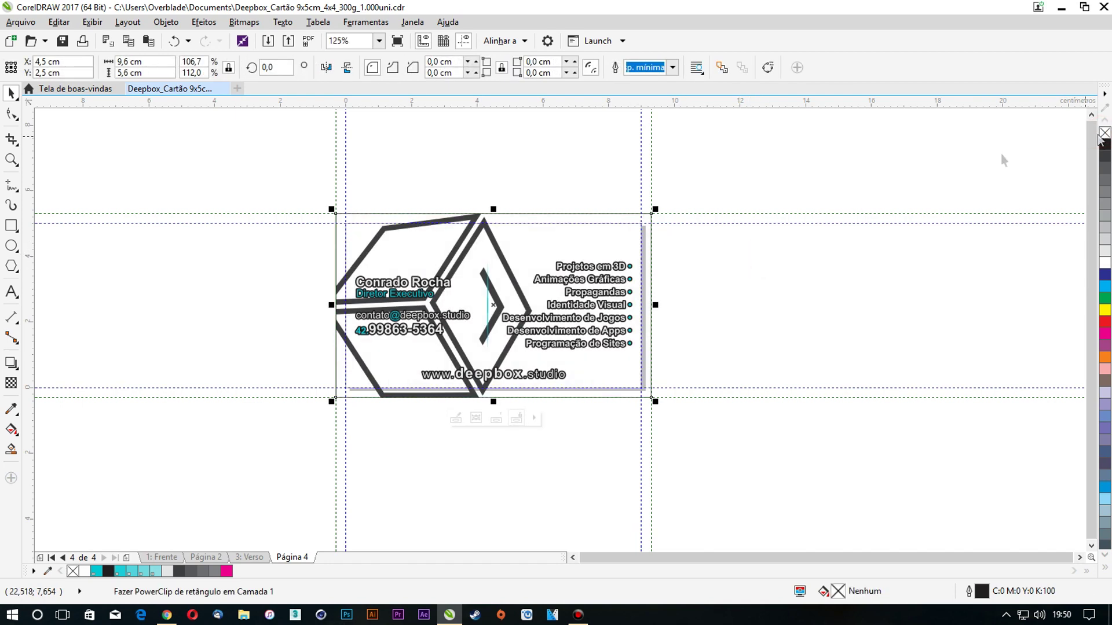
Recolour the cube outline inside the card's PowerClip magenta and finish editing
right_click(539, 238)
click(541, 219)
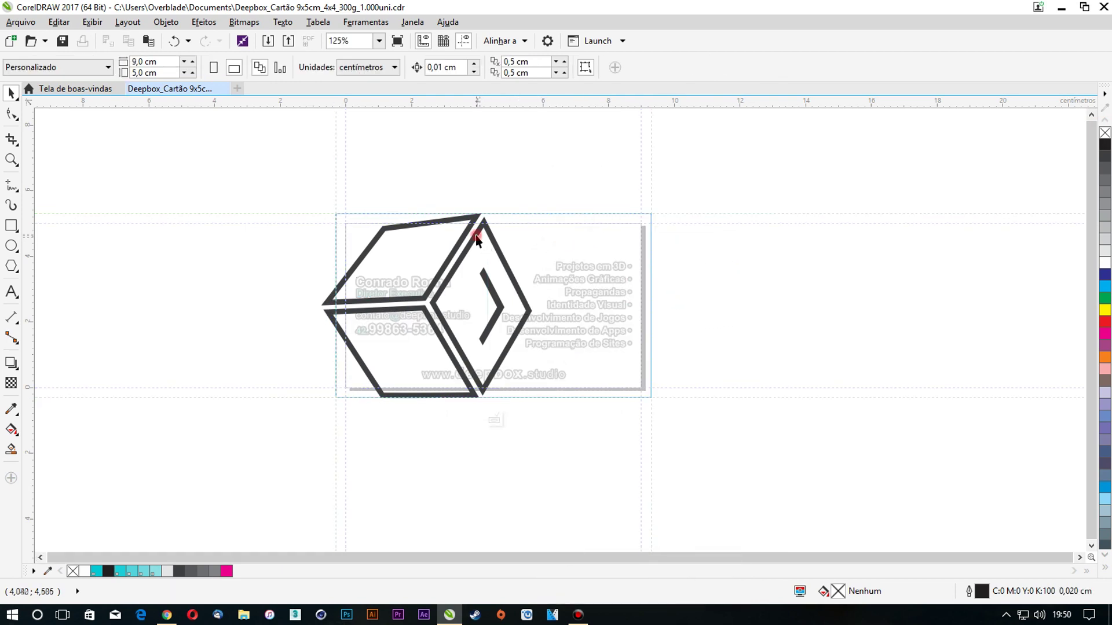
click(475, 235)
click(1104, 324)
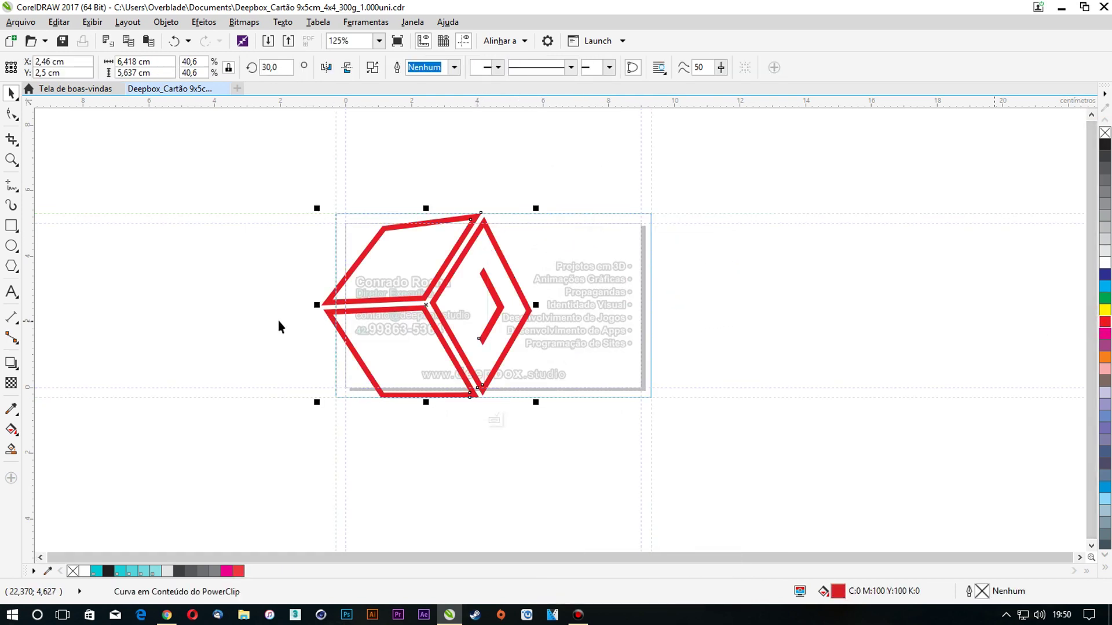
key(ctrl+z)
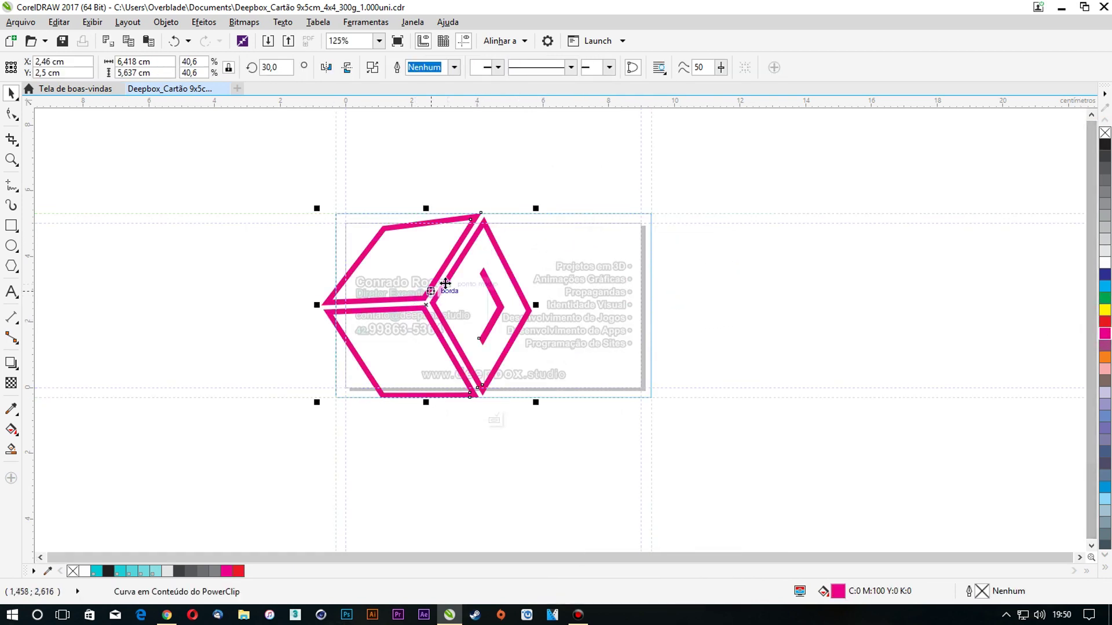
right_click(446, 287)
click(486, 253)
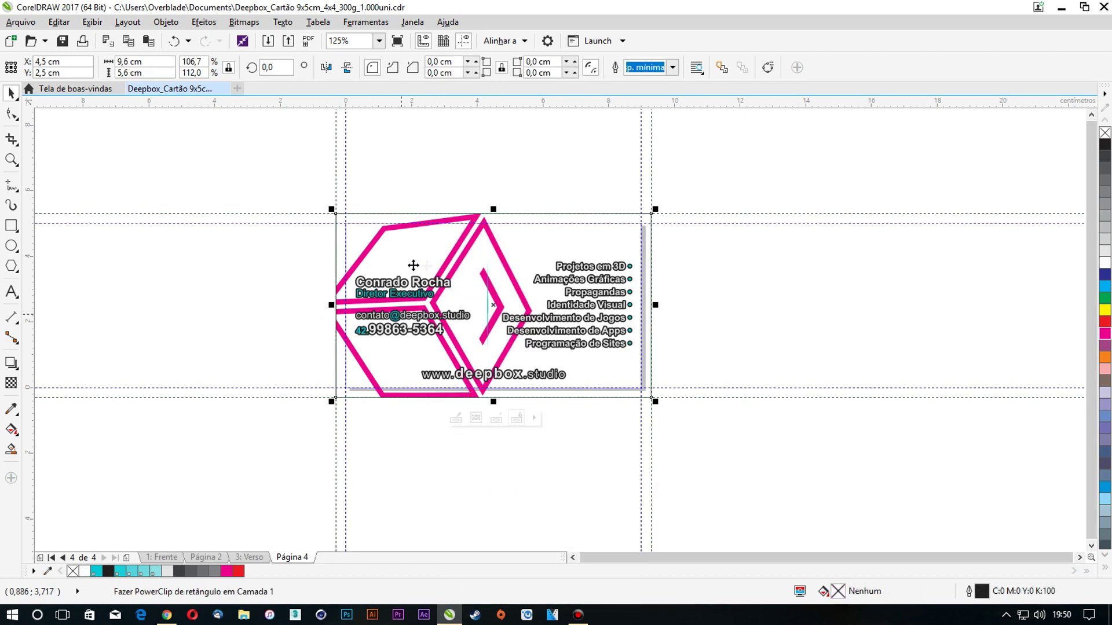
Colour the name, Diretor Executivo title, e-mail line and phone number magenta
scroll(416, 283, up, 2)
click(428, 282)
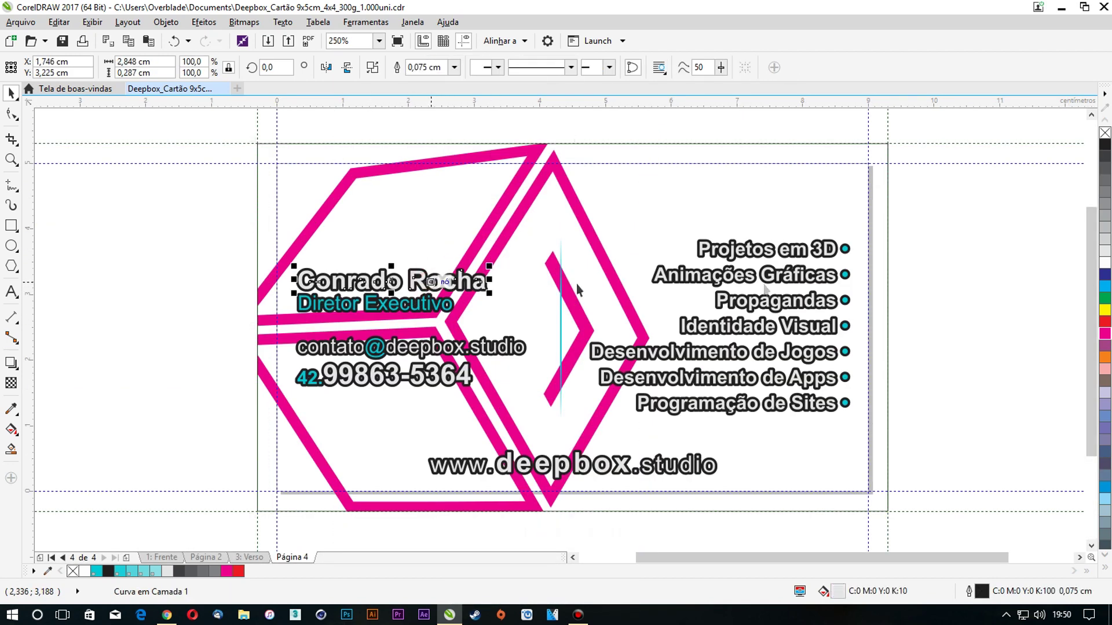
click(1104, 334)
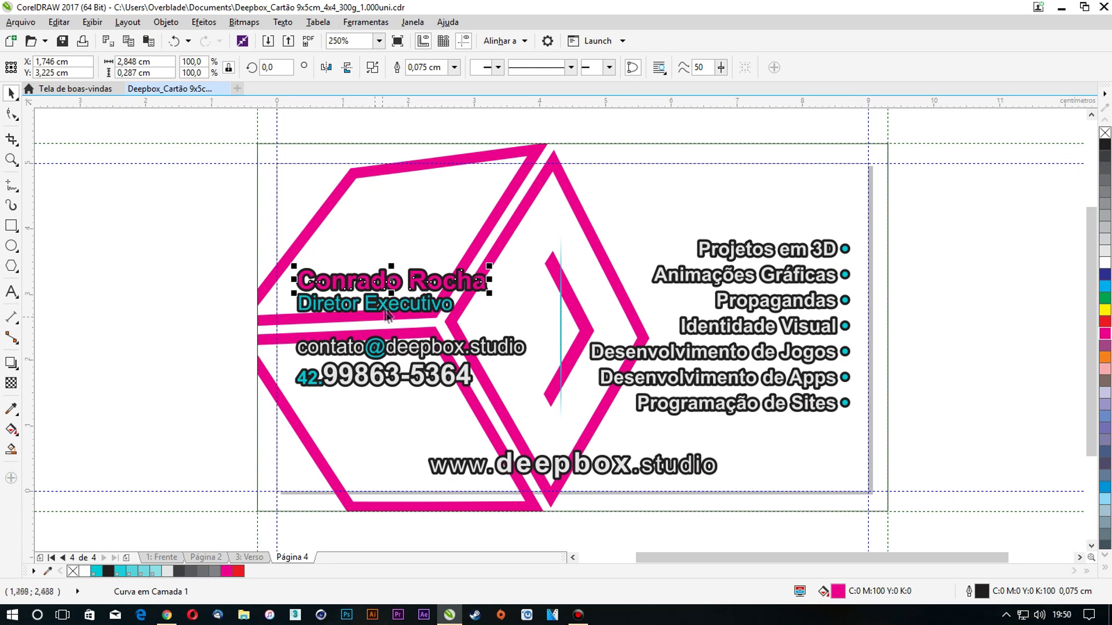
click(387, 305)
click(1105, 334)
click(481, 350)
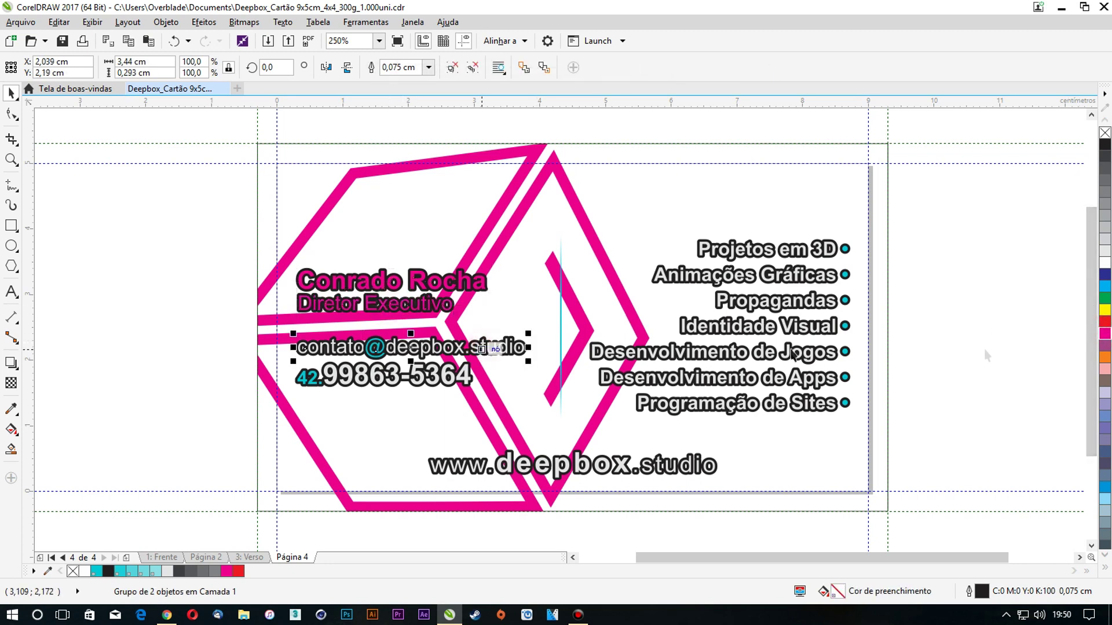
click(1104, 334)
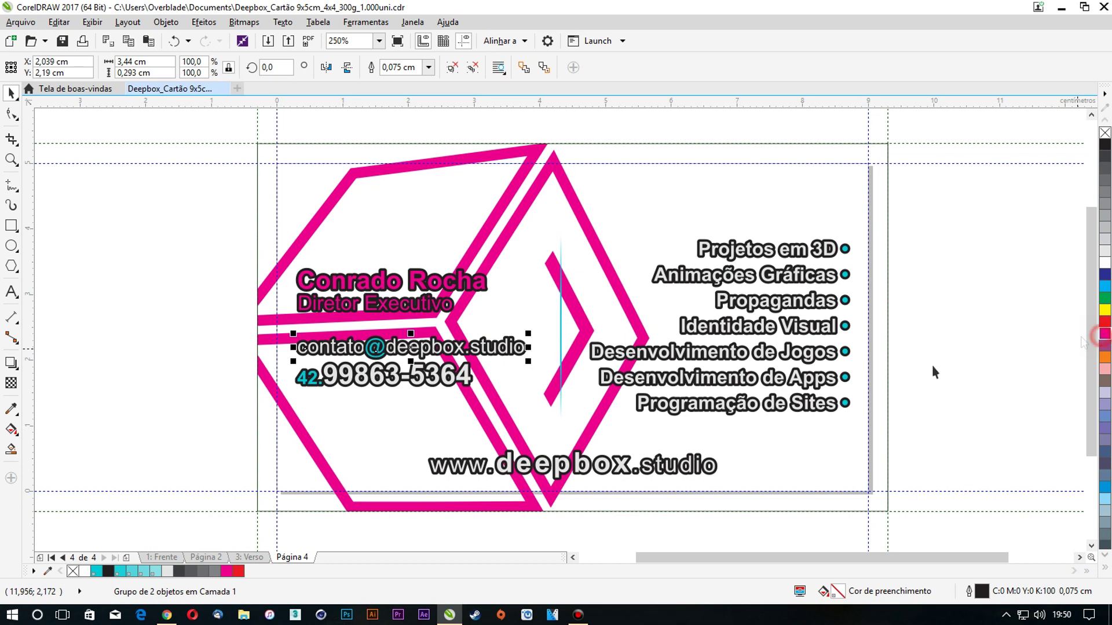
click(418, 383)
click(1104, 336)
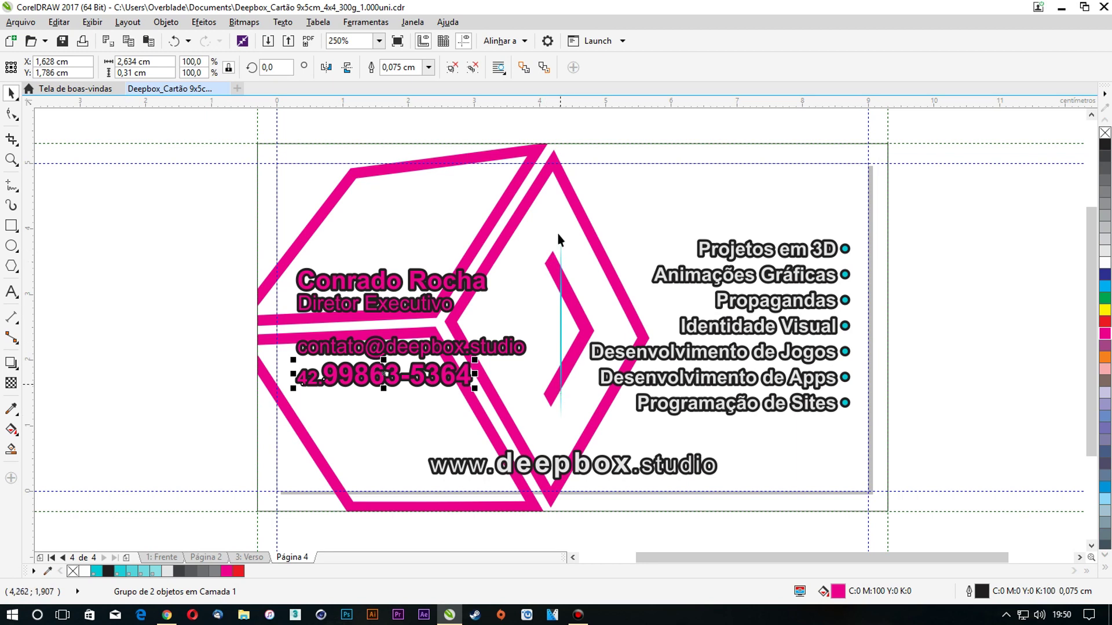
click(716, 281)
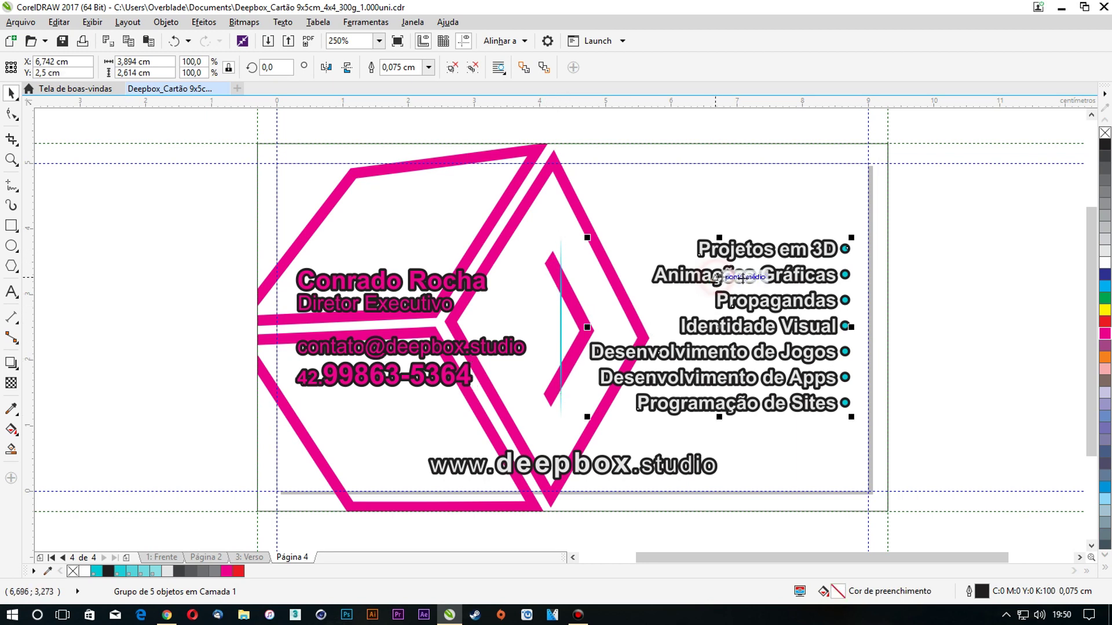
click(1105, 322)
click(1105, 334)
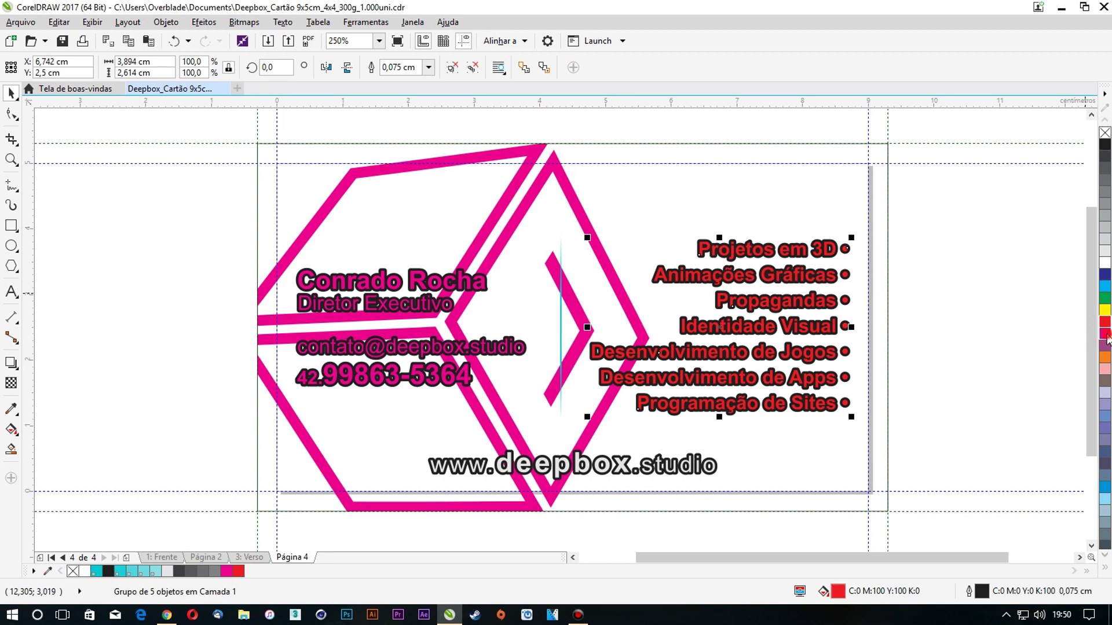
click(624, 466)
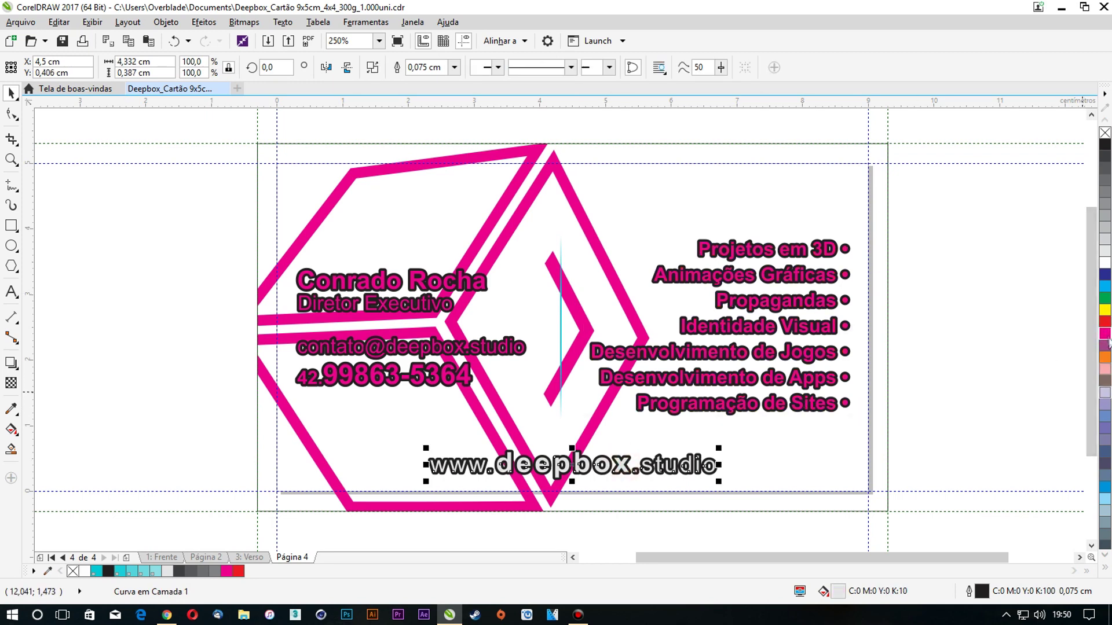
click(1105, 334)
click(983, 344)
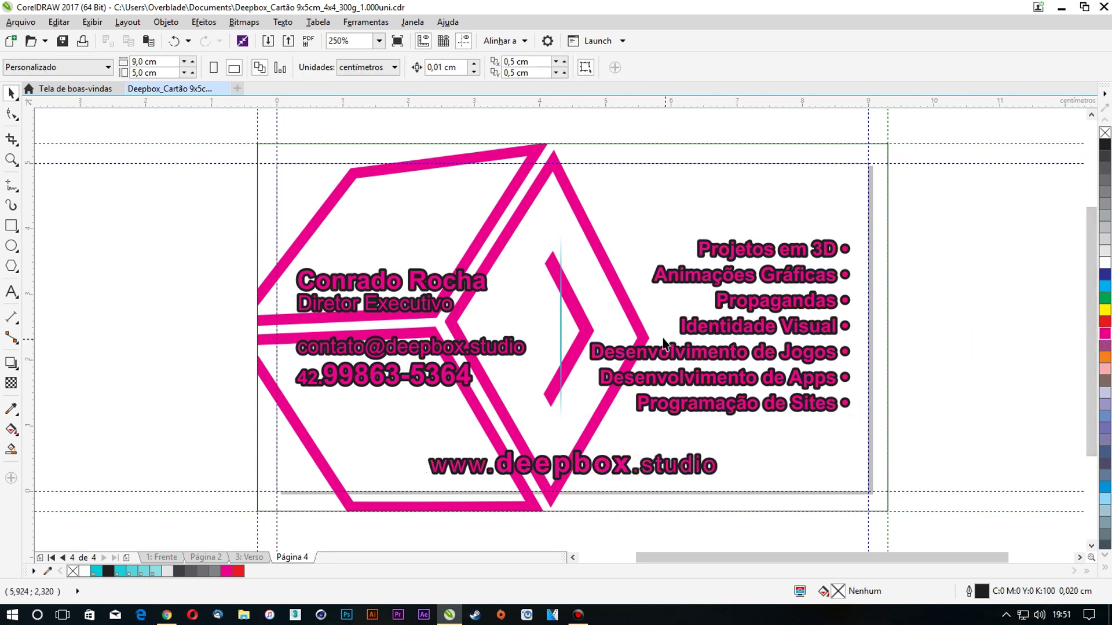
Delete the thin cyan divider line from the card
scroll(622, 333, down, 2)
scroll(608, 333, up, 2)
scroll(607, 328, up, 3)
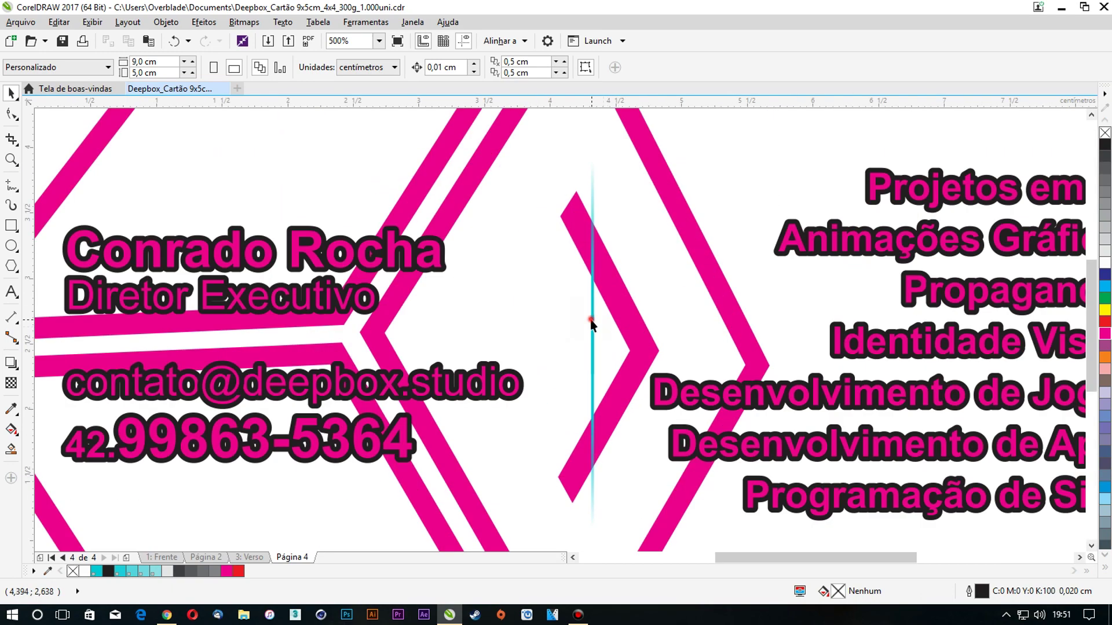
click(591, 317)
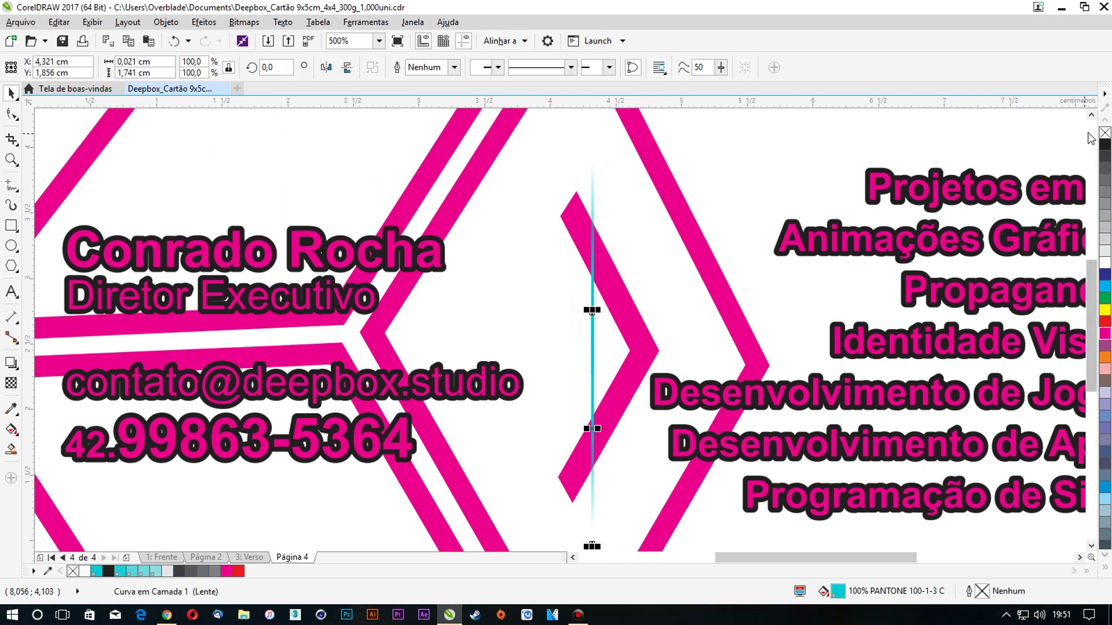
key(Escape)
click(593, 308)
key(Delete)
scroll(582, 325, down, 3)
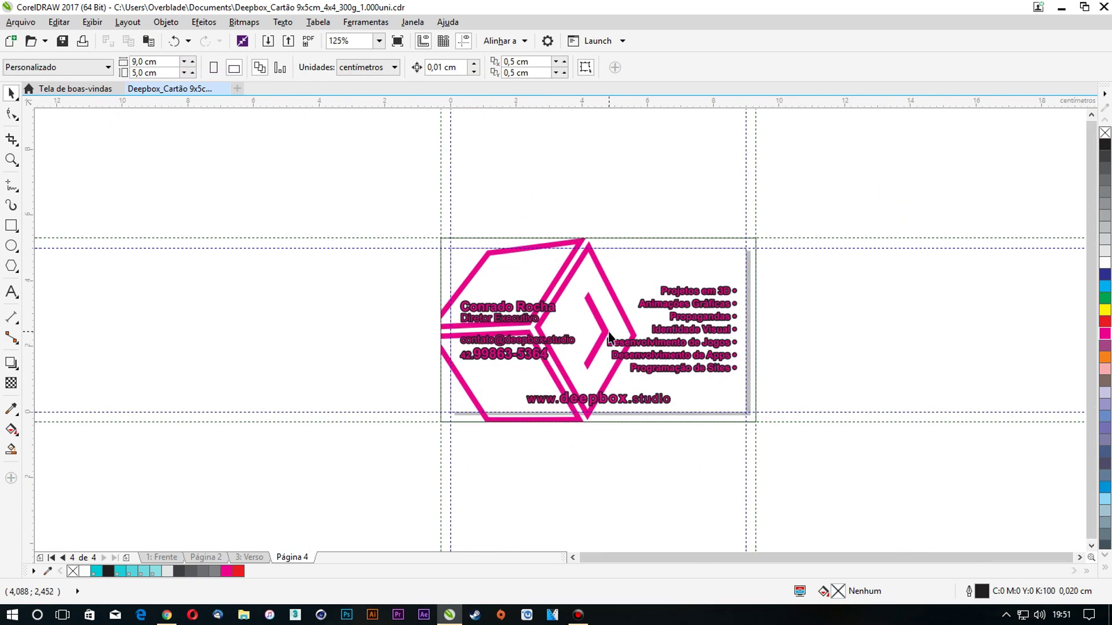
Cancel the Insert Page dialog and page through to page 3: Verso
key(Page_Down)
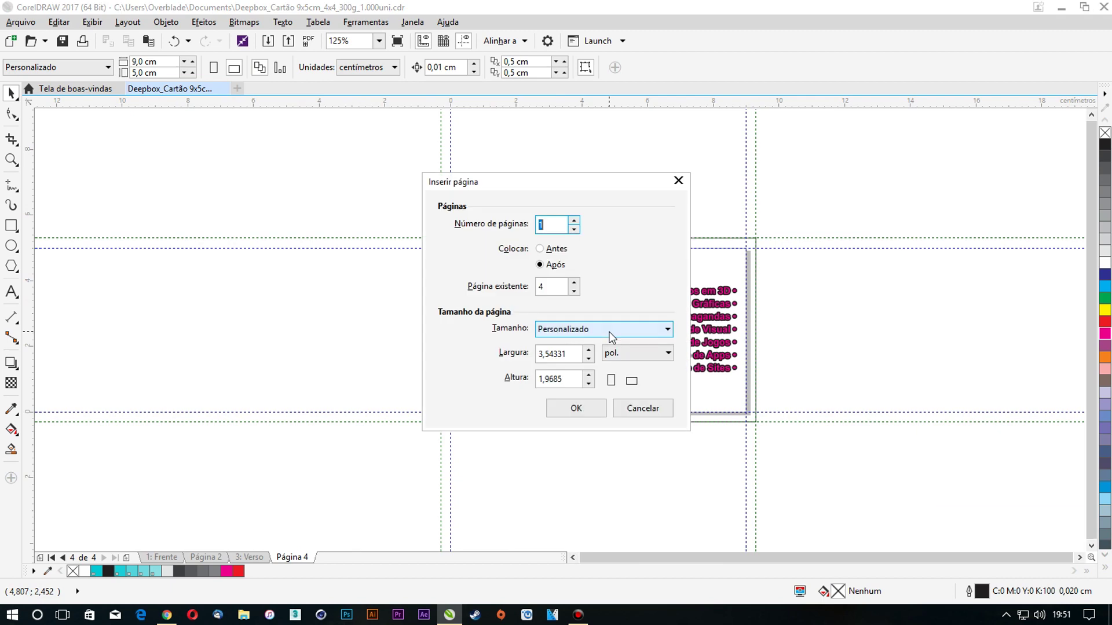
click(635, 409)
key(Page_Up)
key(Page_Up)
key(Page_Up)
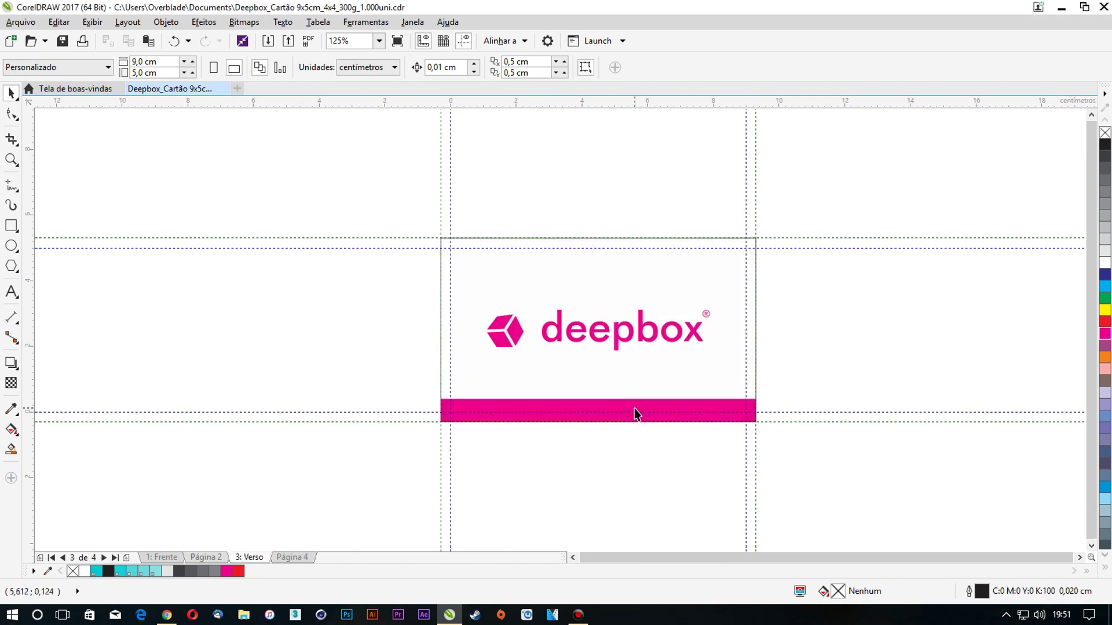
key(Page_Down)
key(Page_Down)
key(Page_Up)
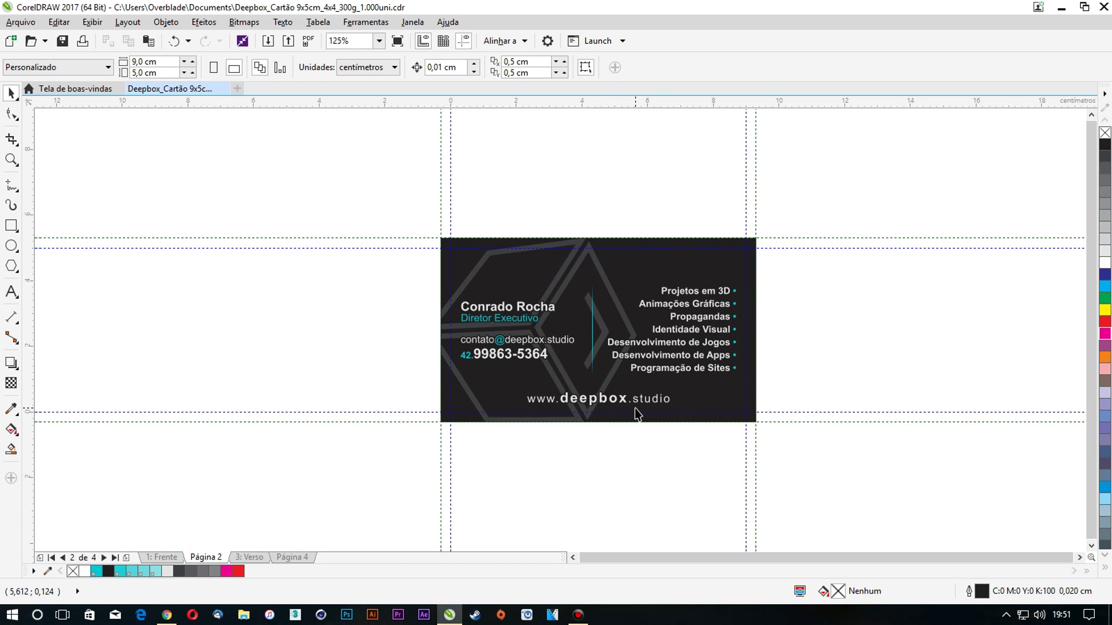
key(Page_Down)
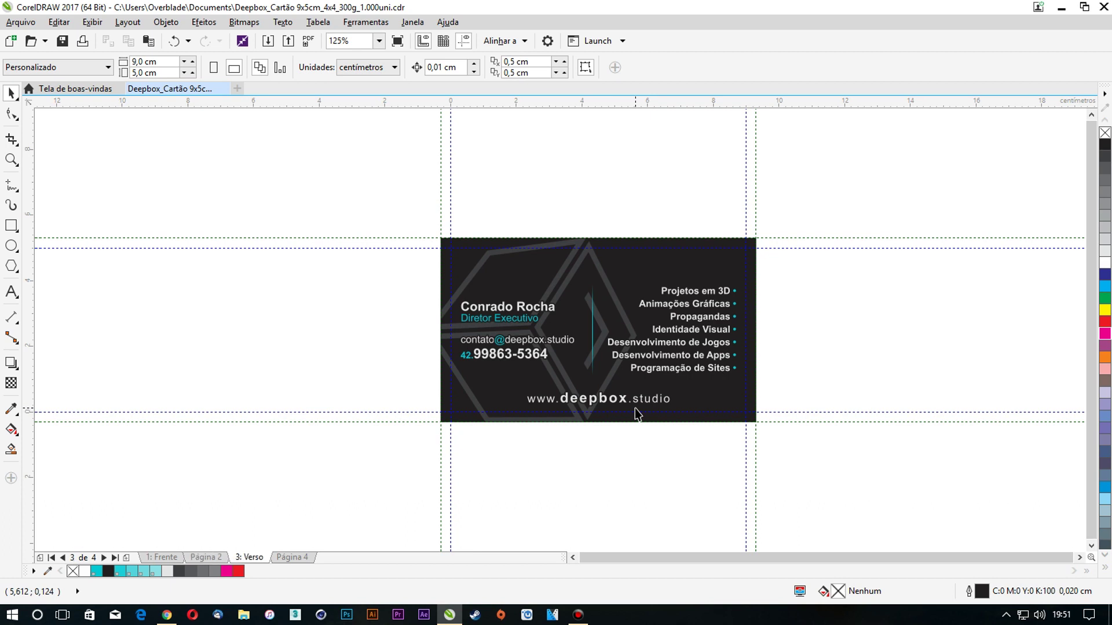